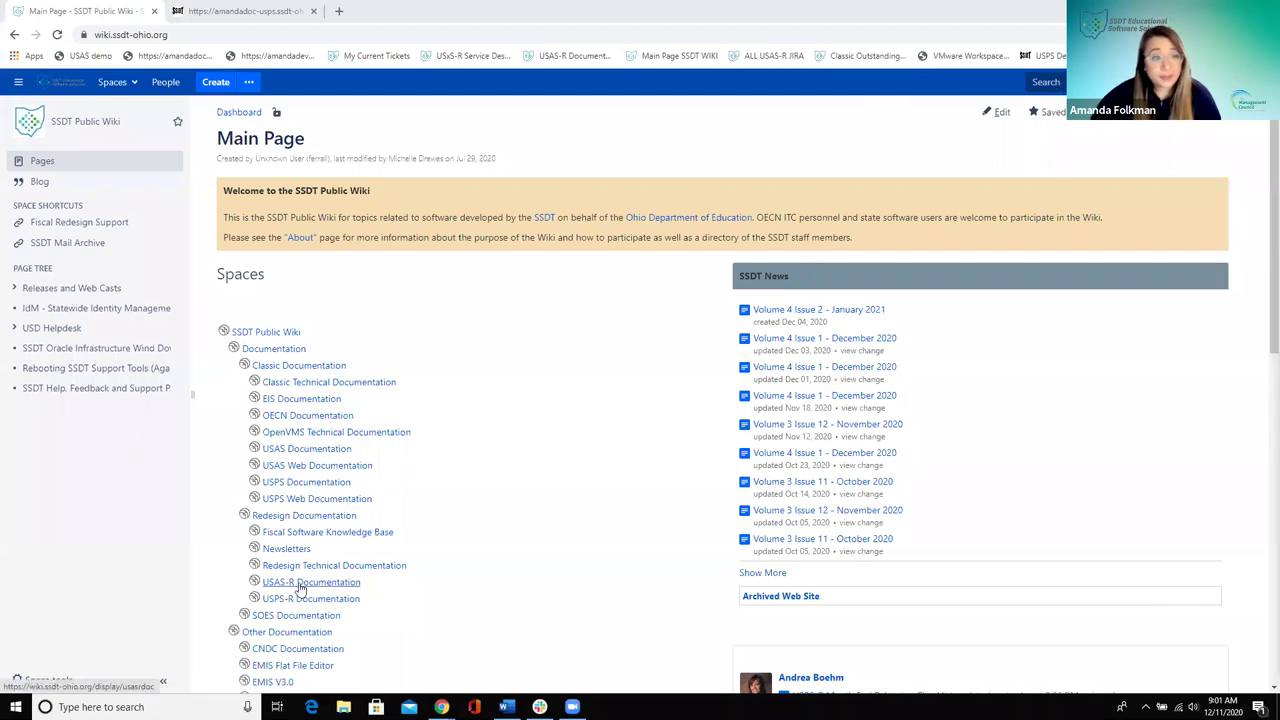
- Open the USAS-R Documentation space and expand Appendix > Useful Procedures in the page tree
click(336, 583)
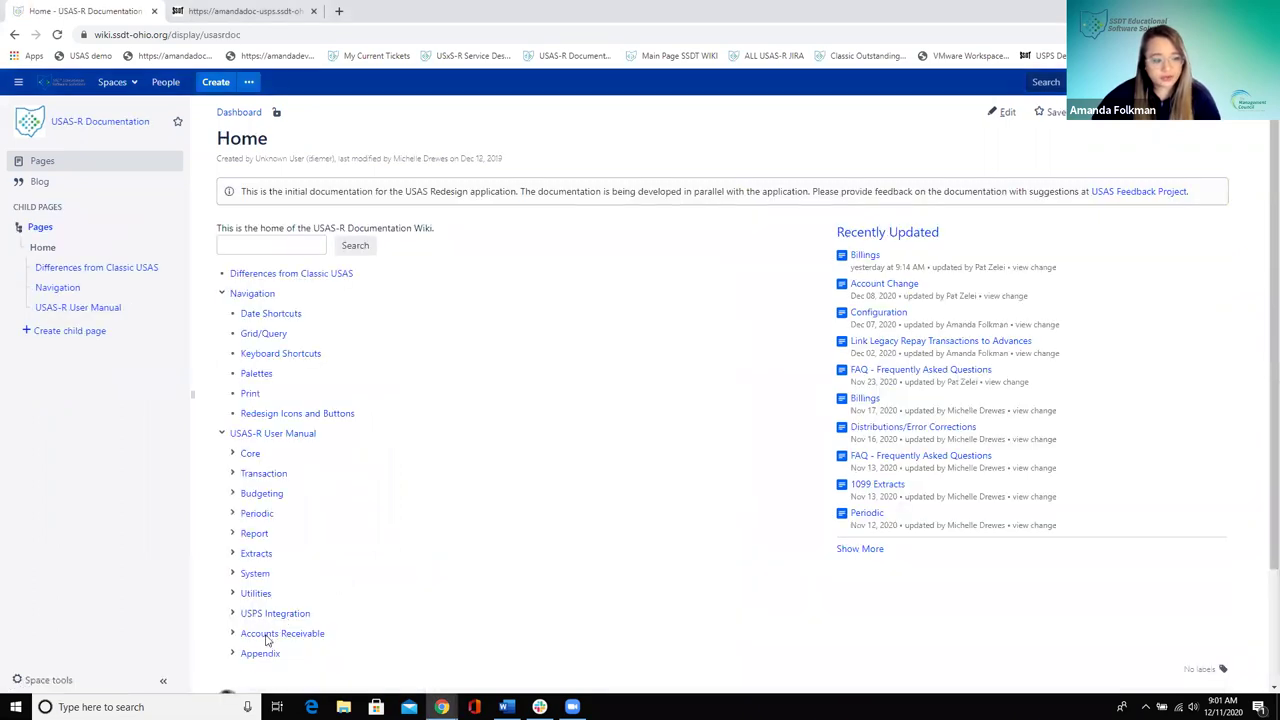
click(233, 653)
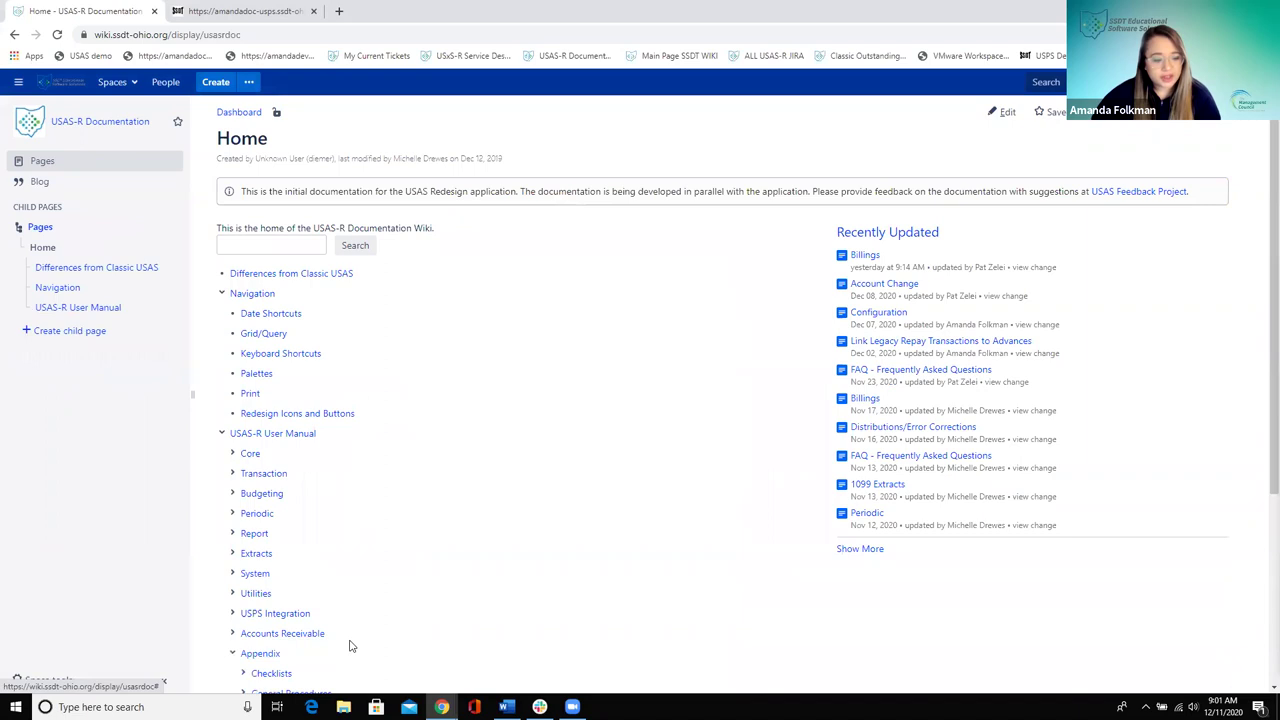
scroll(350, 646, down, 2)
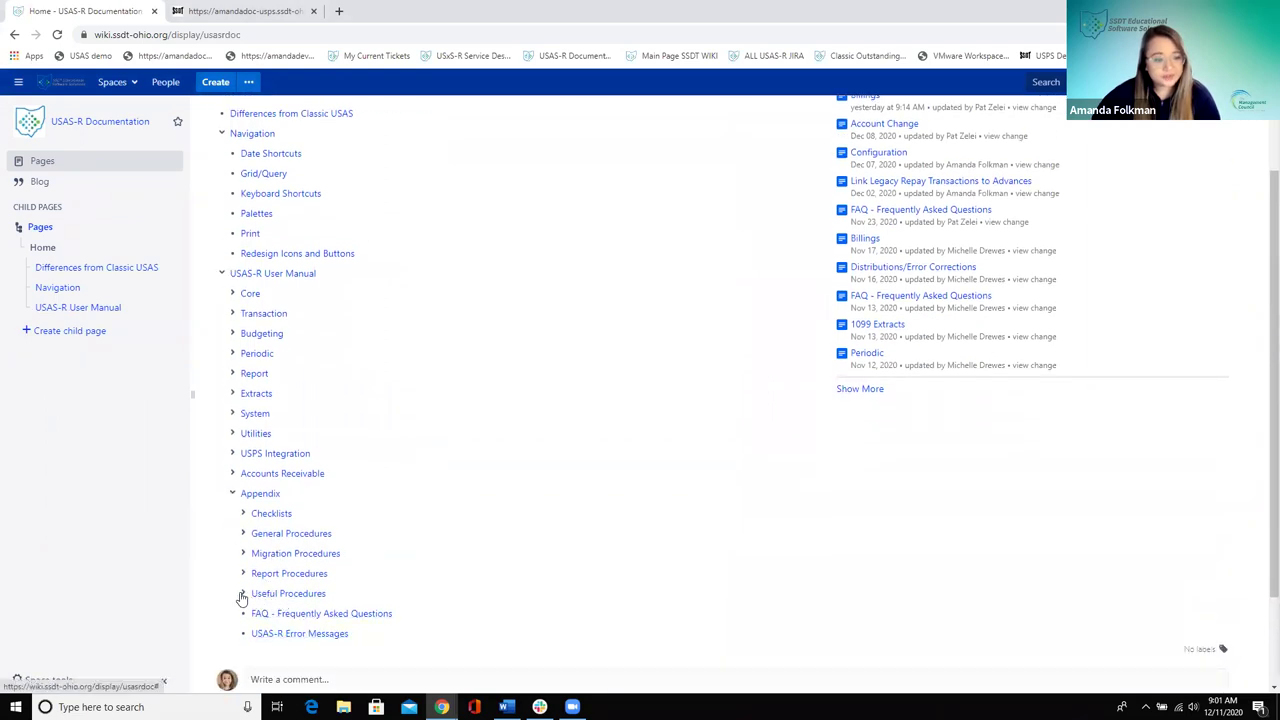
click(242, 597)
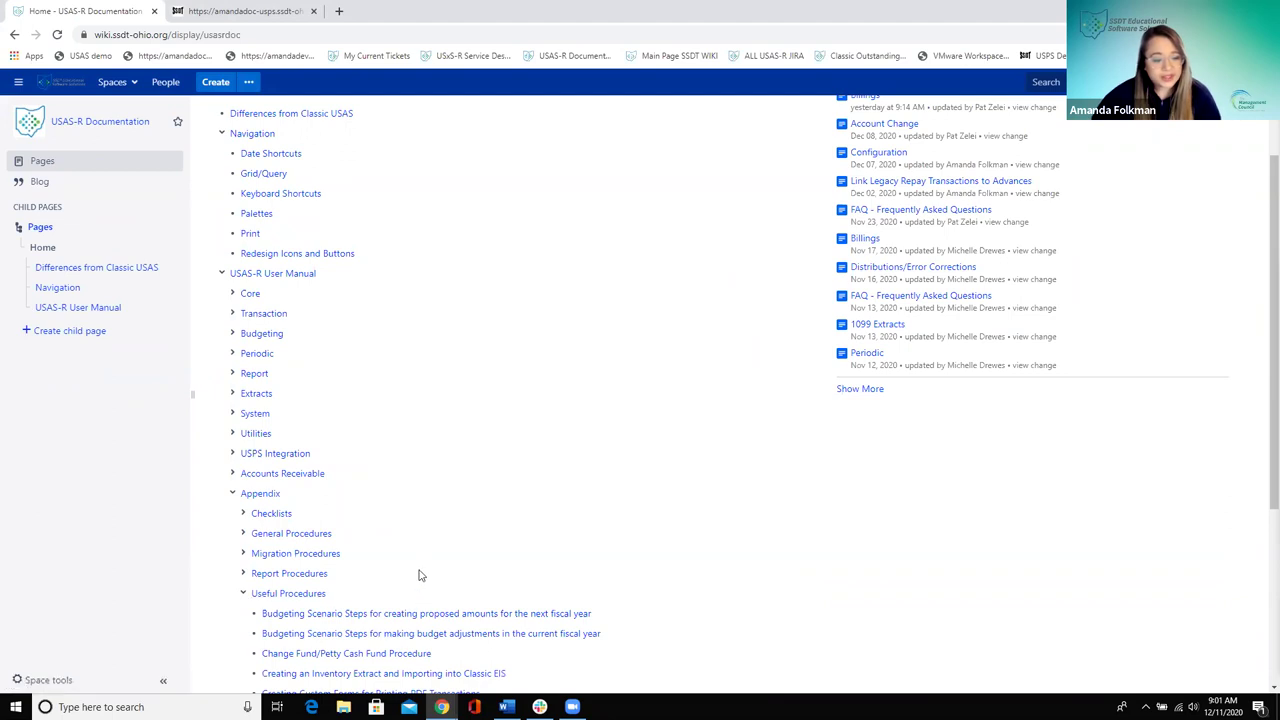
scroll(340, 585, down, 1)
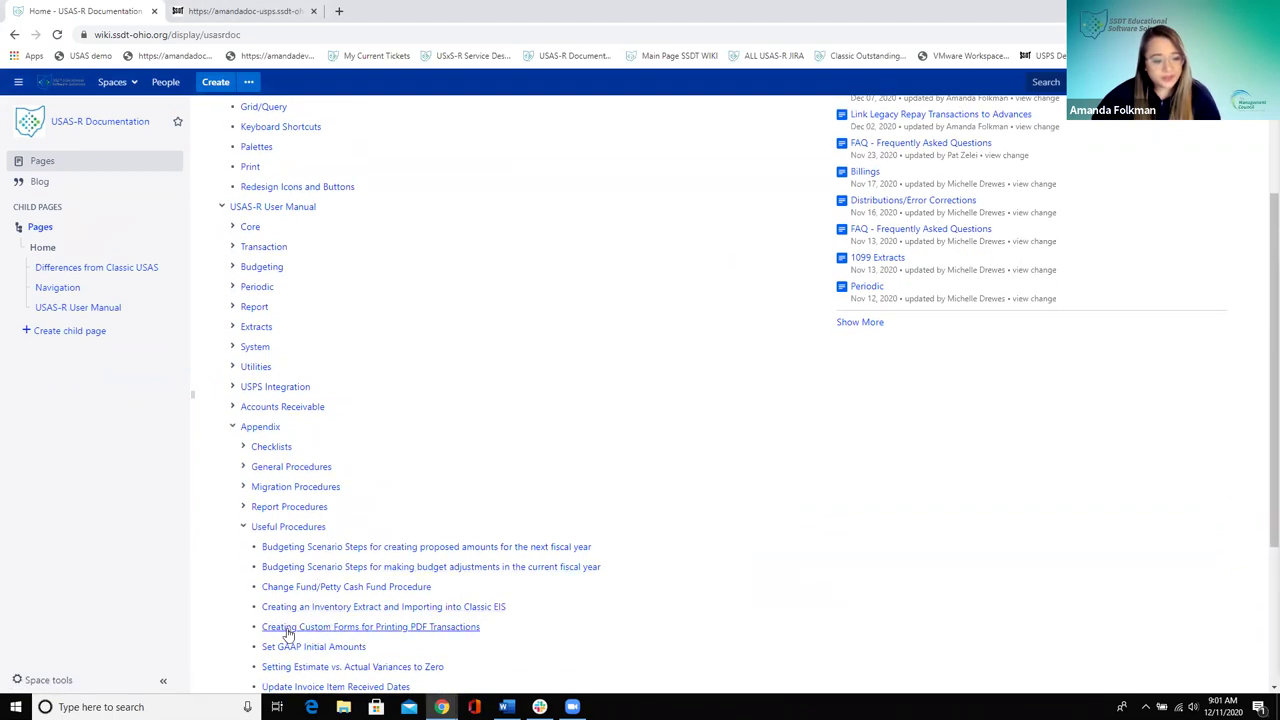
- Open the 'Creating Custom Forms for Printing PDF Transactions' page under Useful Procedures
click(351, 628)
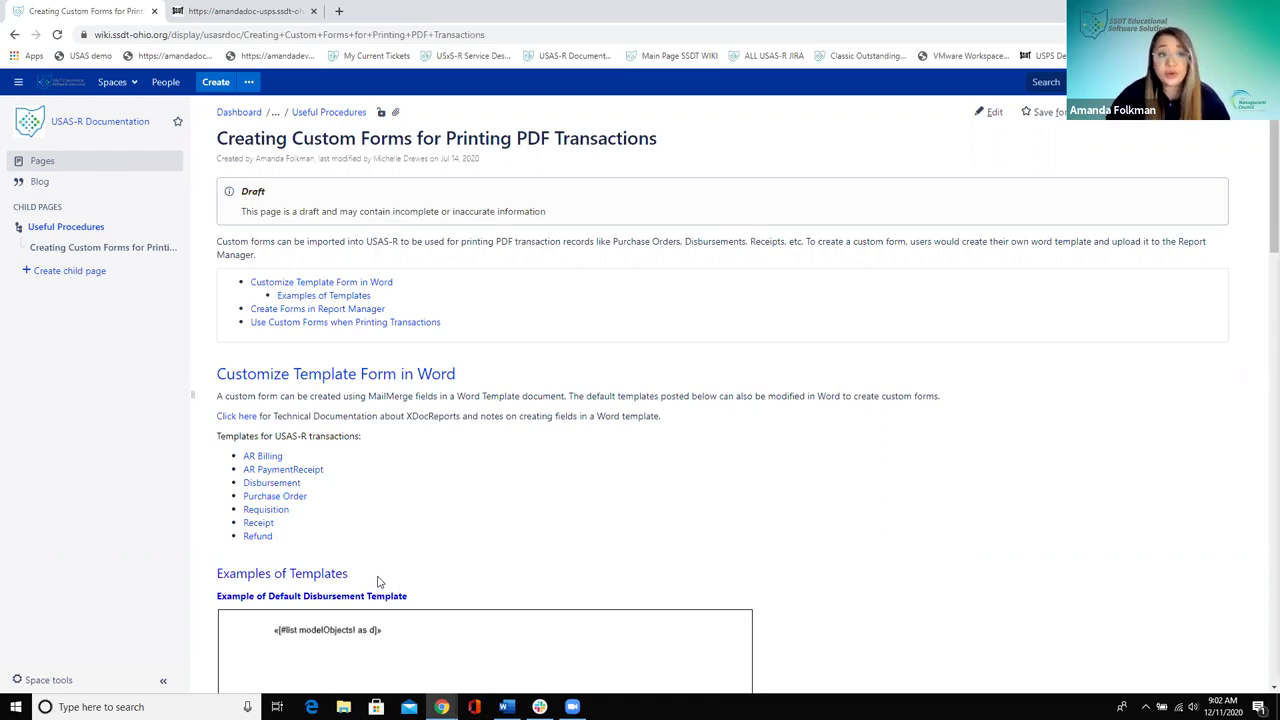
click(264, 511)
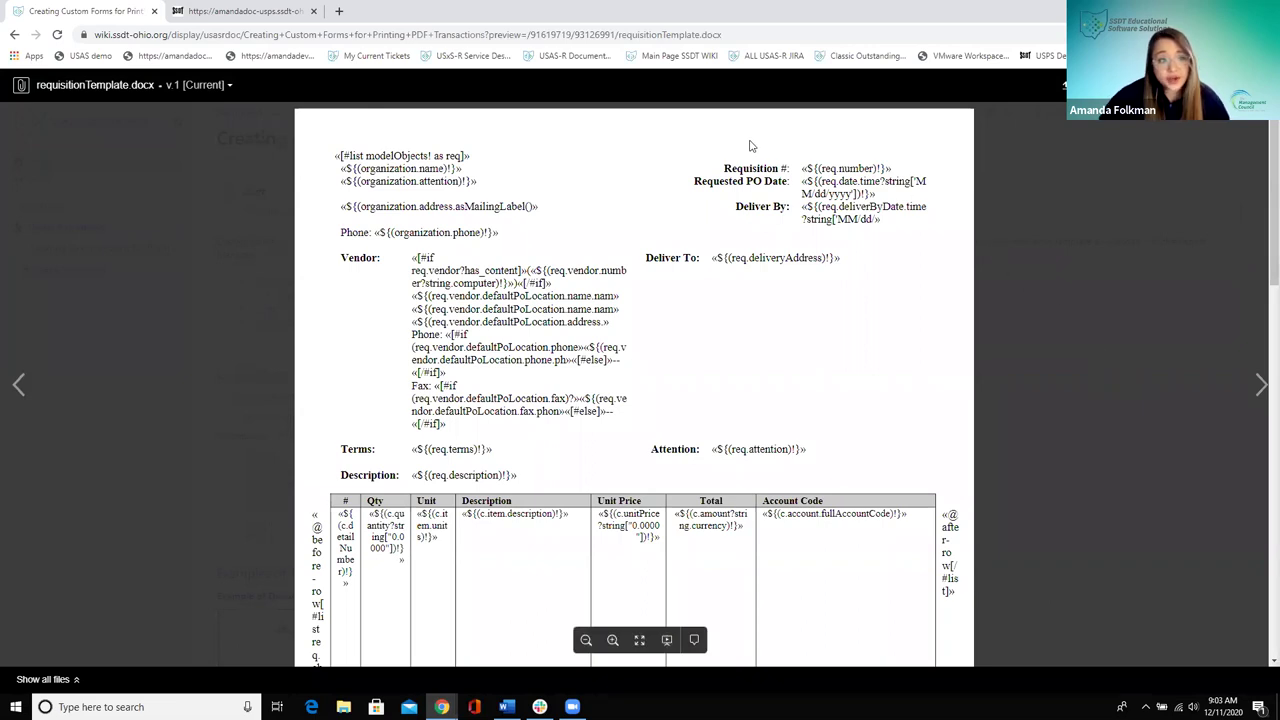
drag(724, 168, 790, 170)
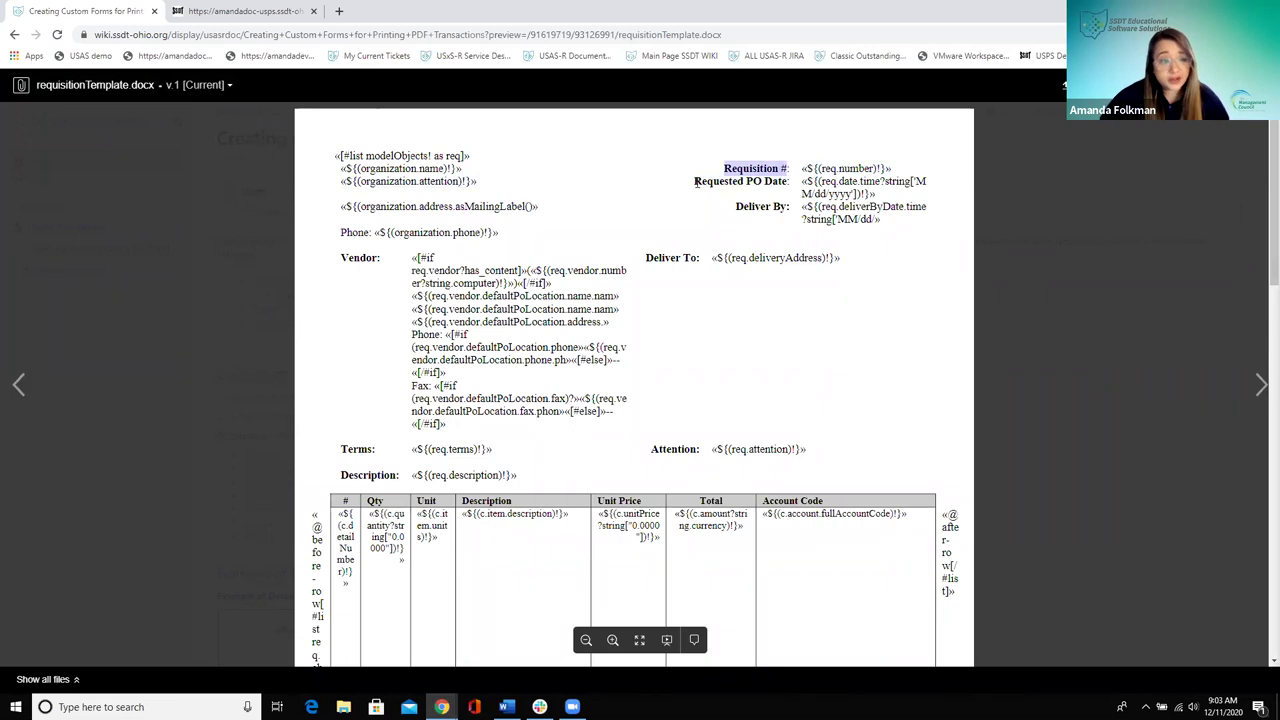
drag(695, 182, 788, 184)
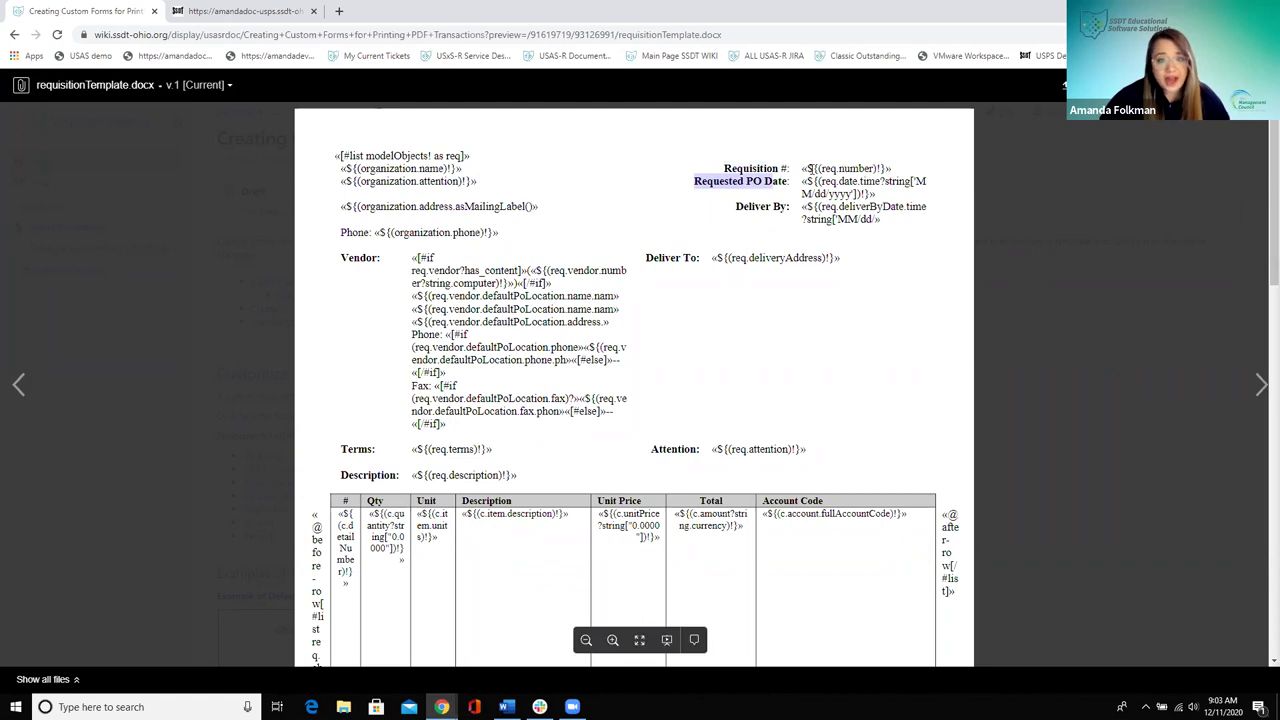
click(808, 168)
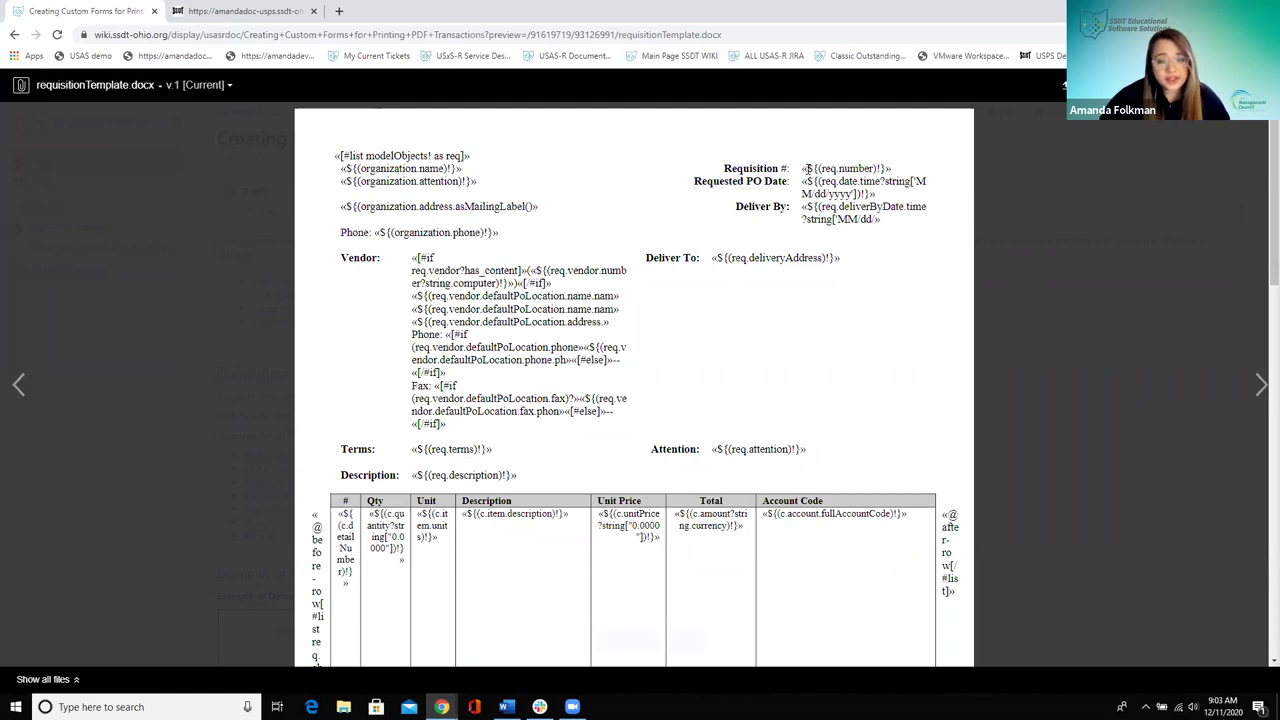
drag(808, 168, 851, 182)
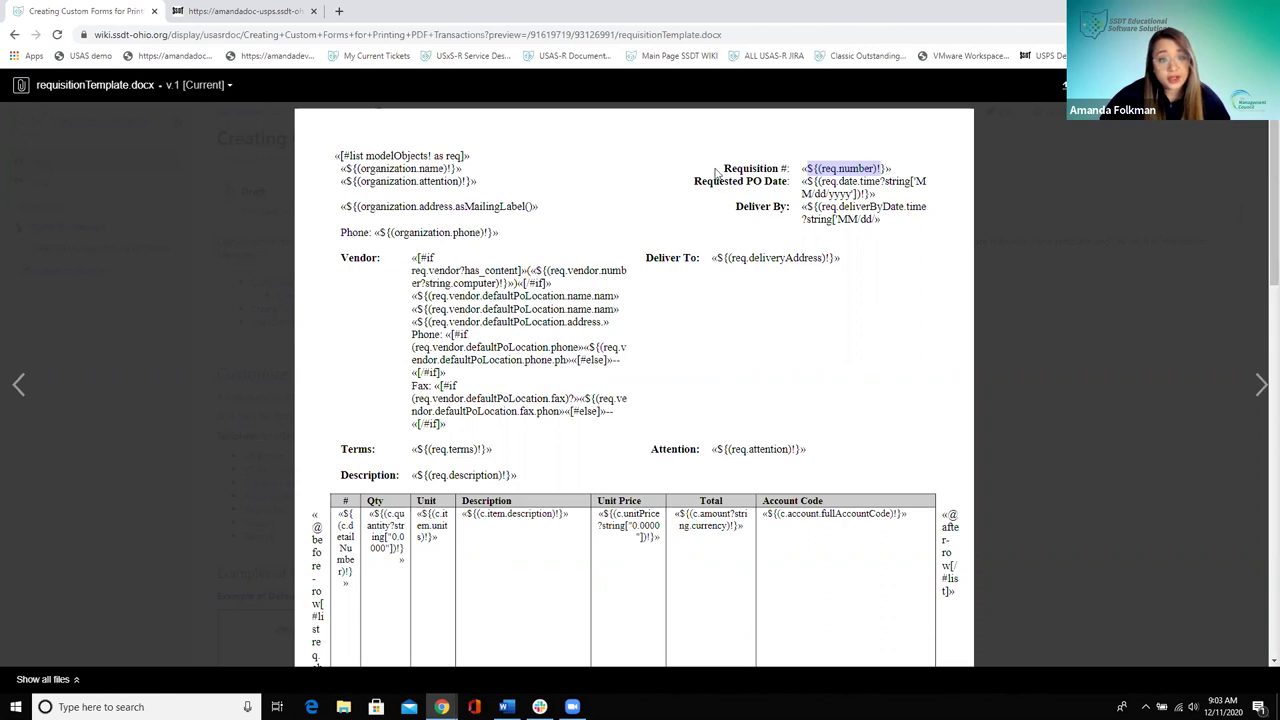
double_click(776, 168)
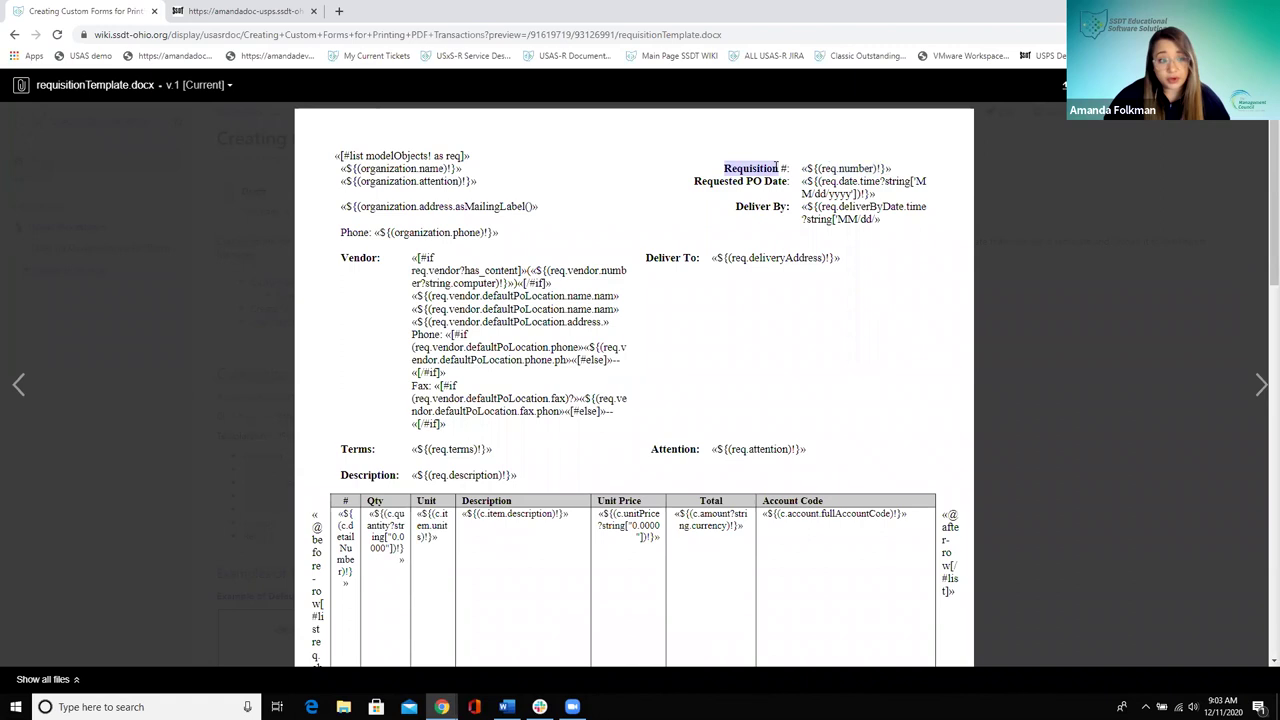
click(824, 168)
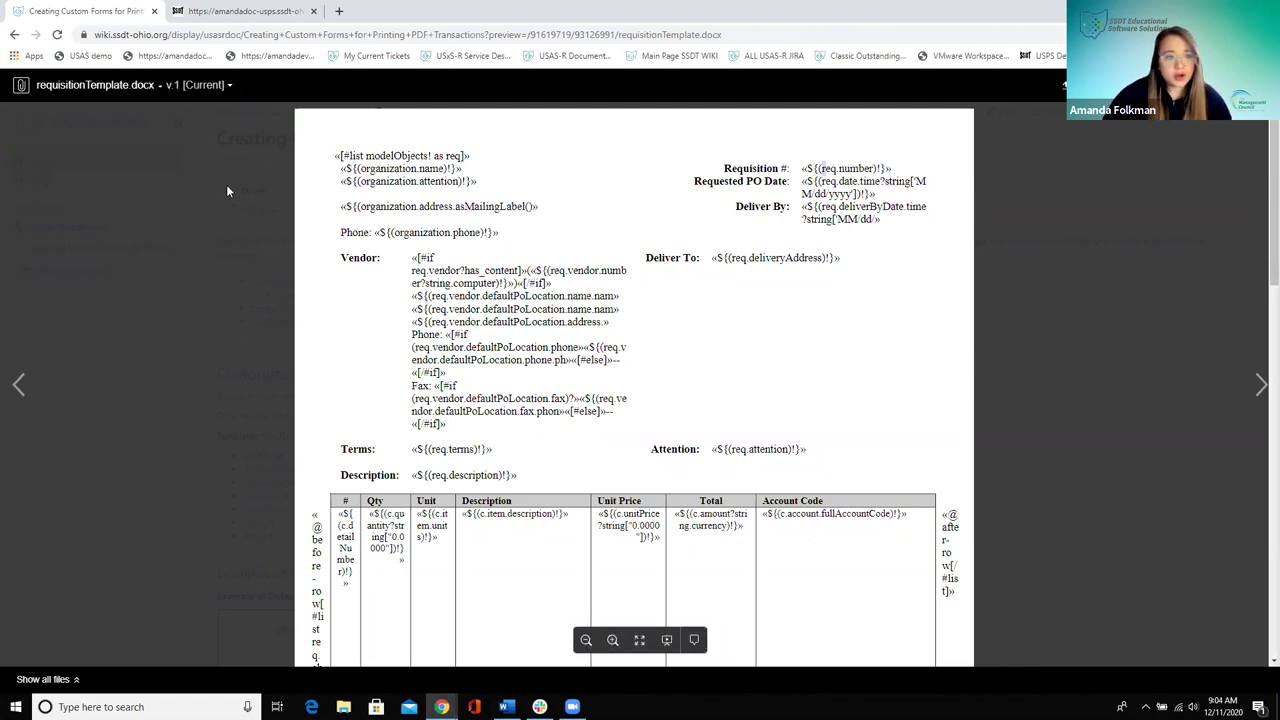
click(40, 90)
click(58, 88)
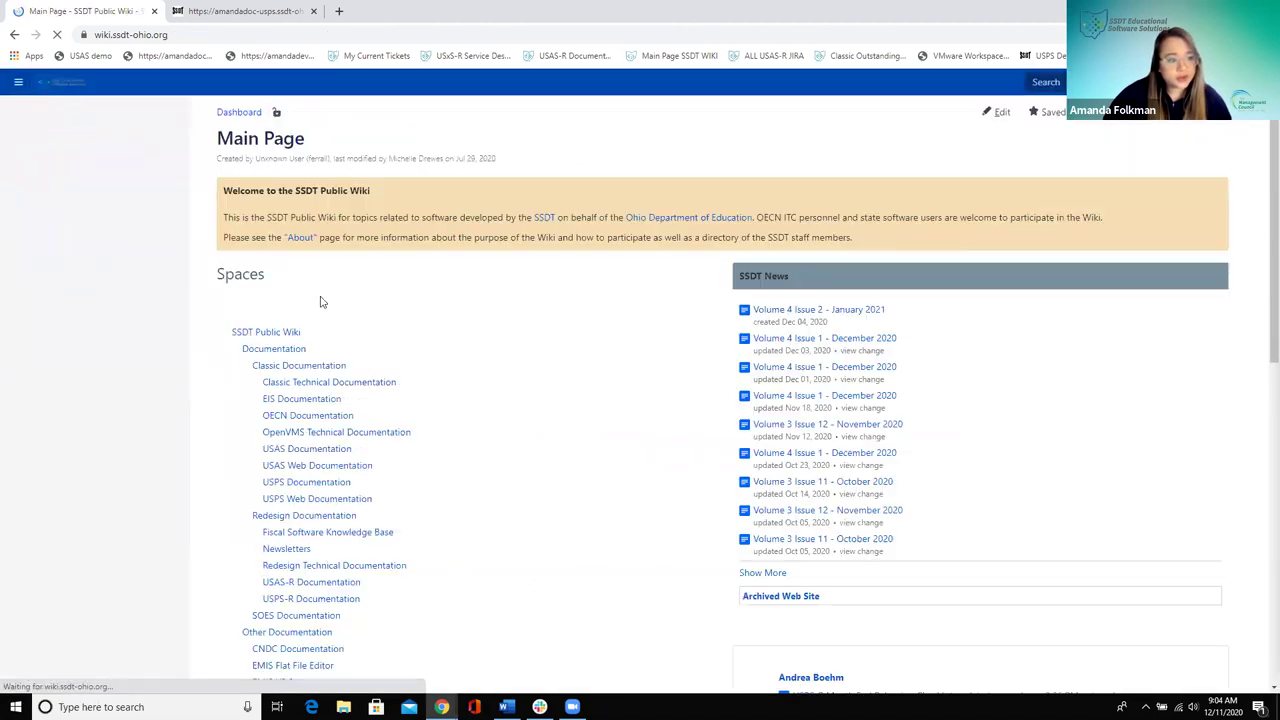
- In USPS-R Documentation, expand Appendix > Useful Procedures and open 'Creating Customized Email Notification Forms'
click(327, 601)
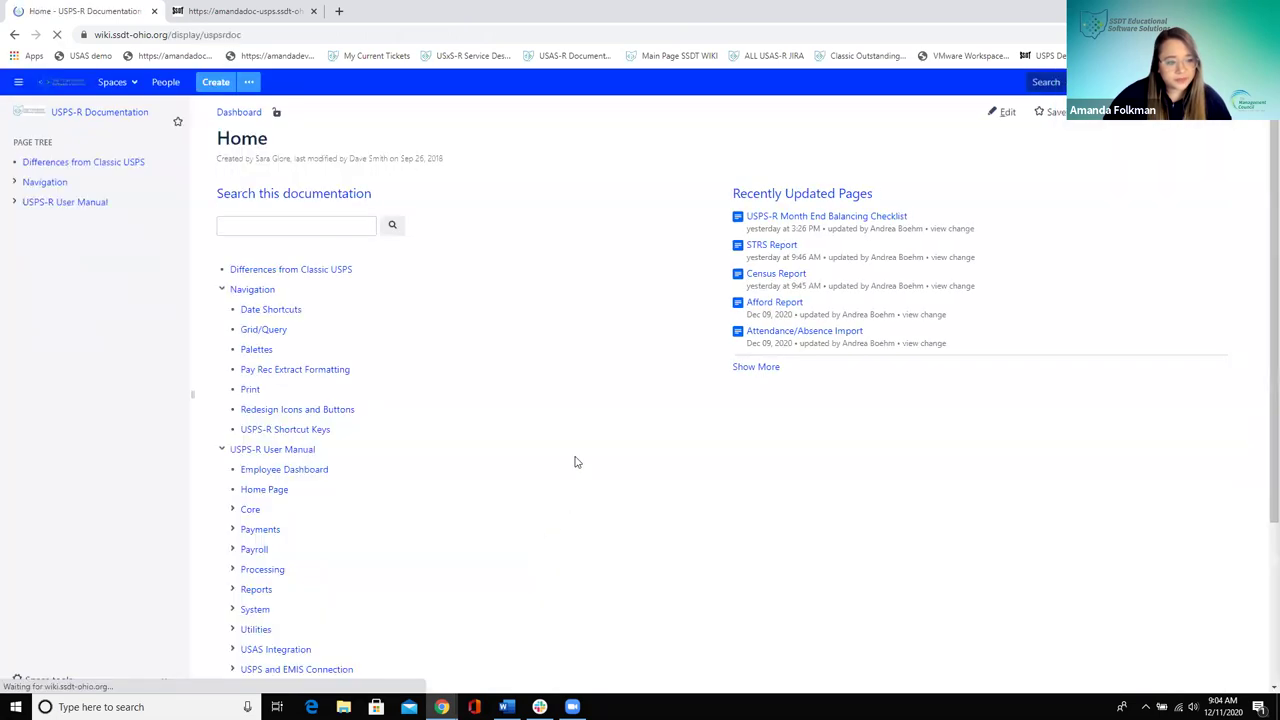
scroll(240, 420, down, 3)
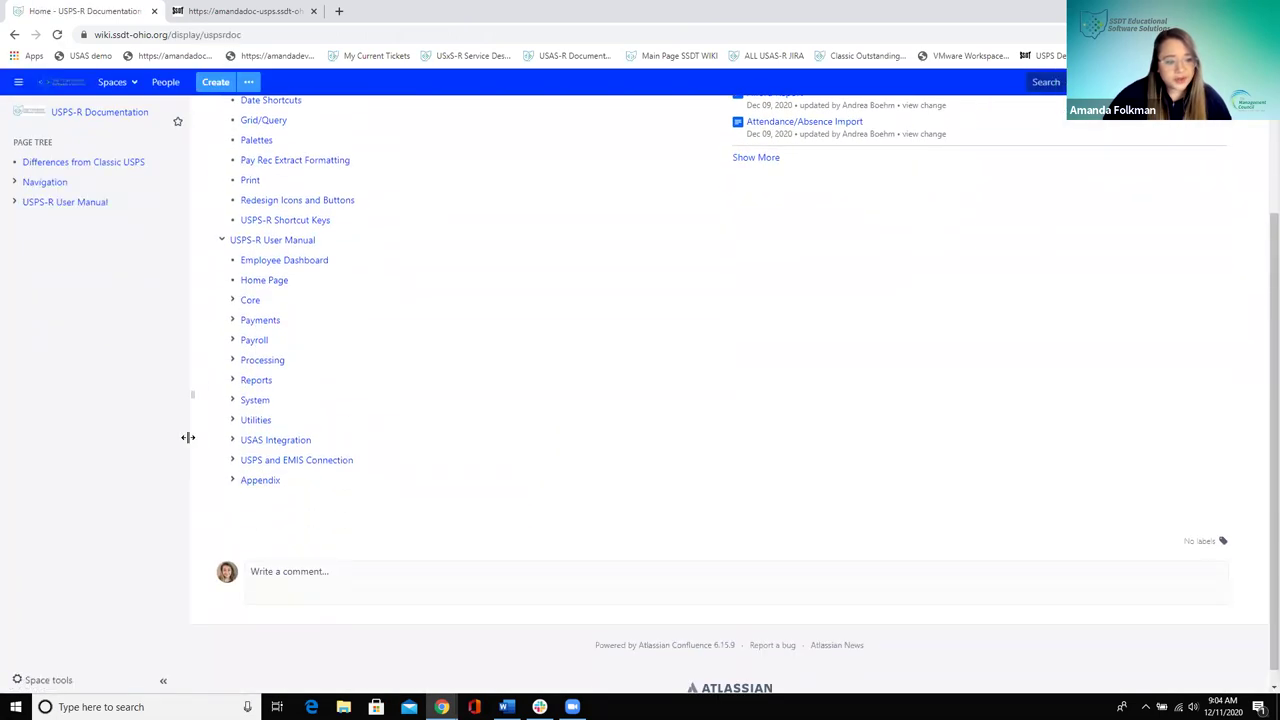
click(231, 466)
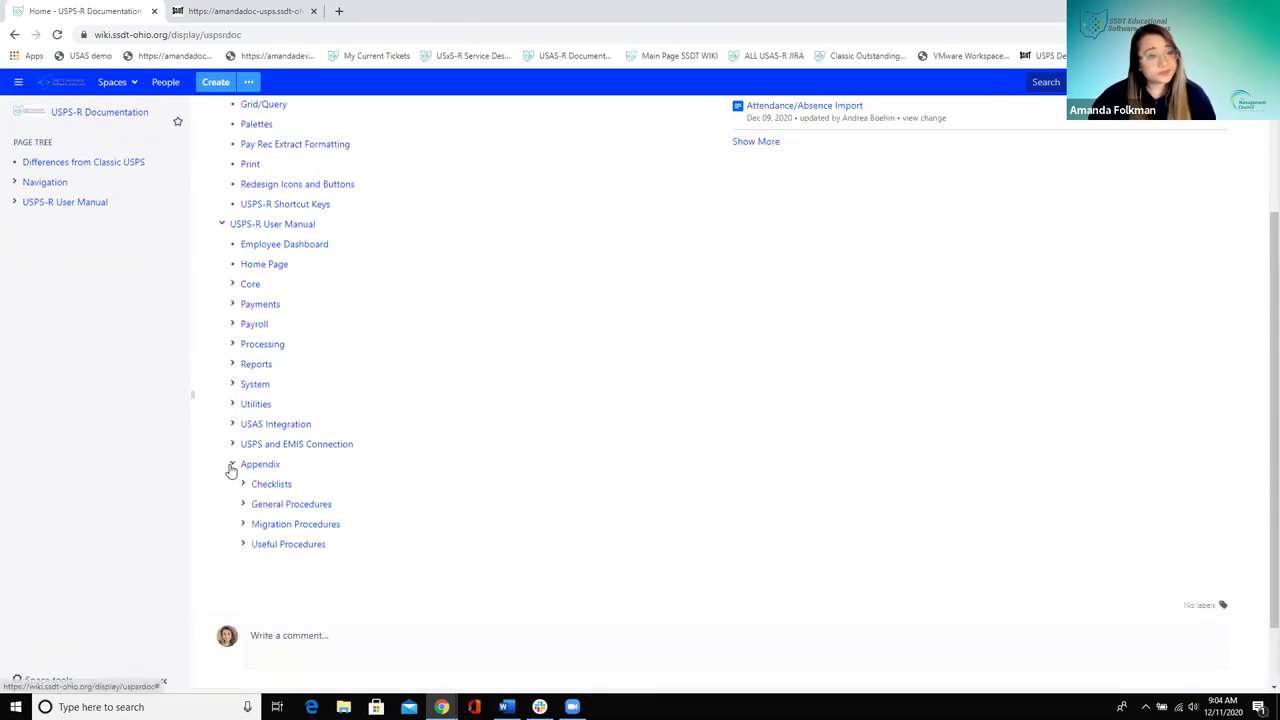
click(243, 545)
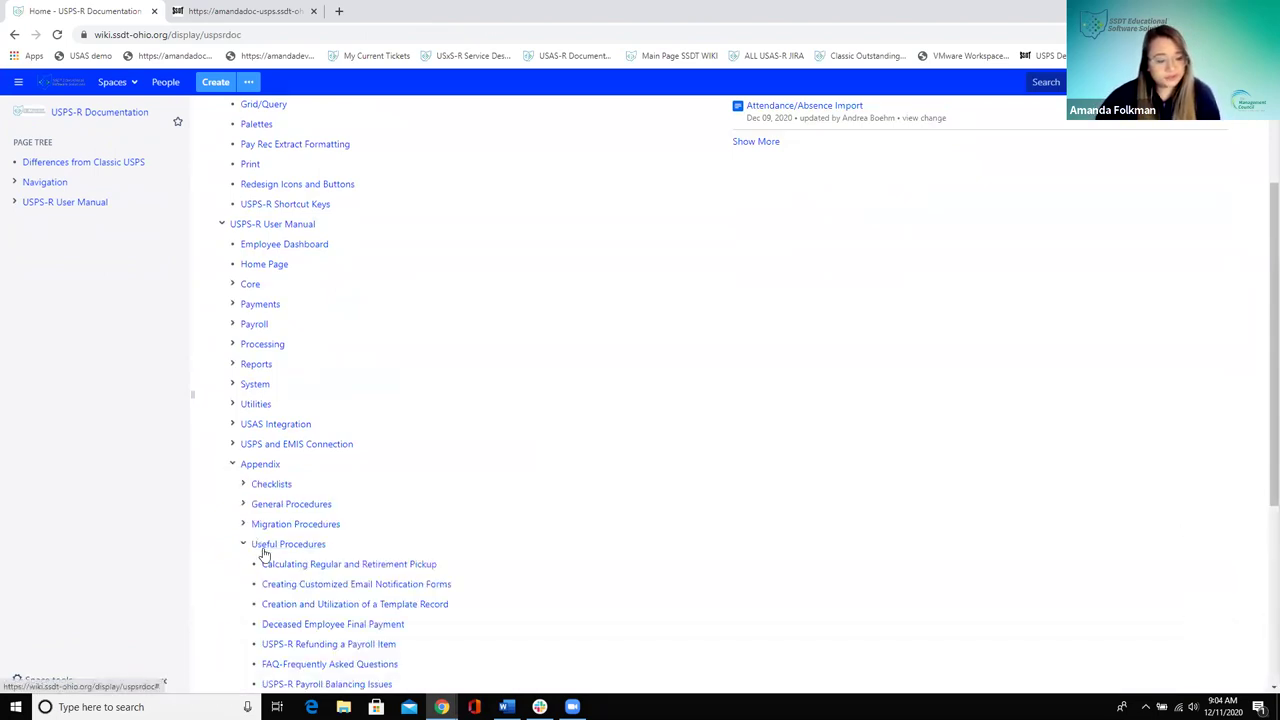
click(312, 592)
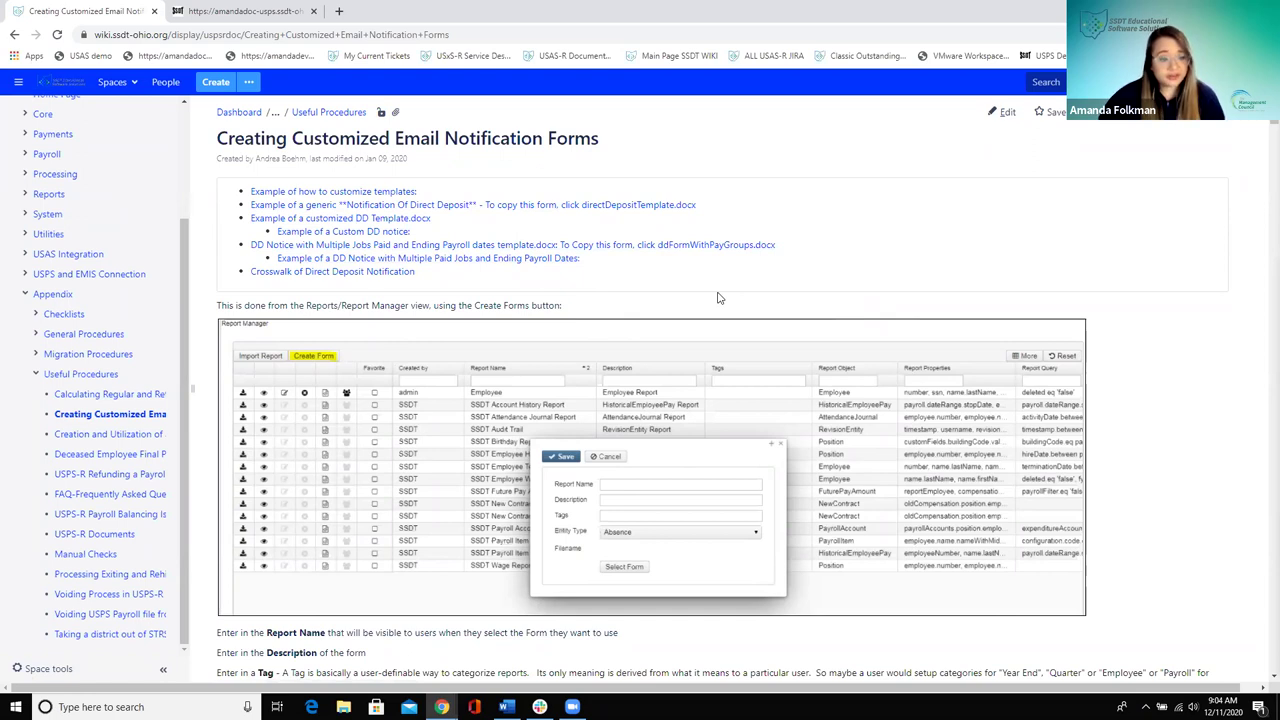
- Scroll through the Creating Customized Email Notification Forms page to review the direct deposit templates
scroll(718, 298, down, 3)
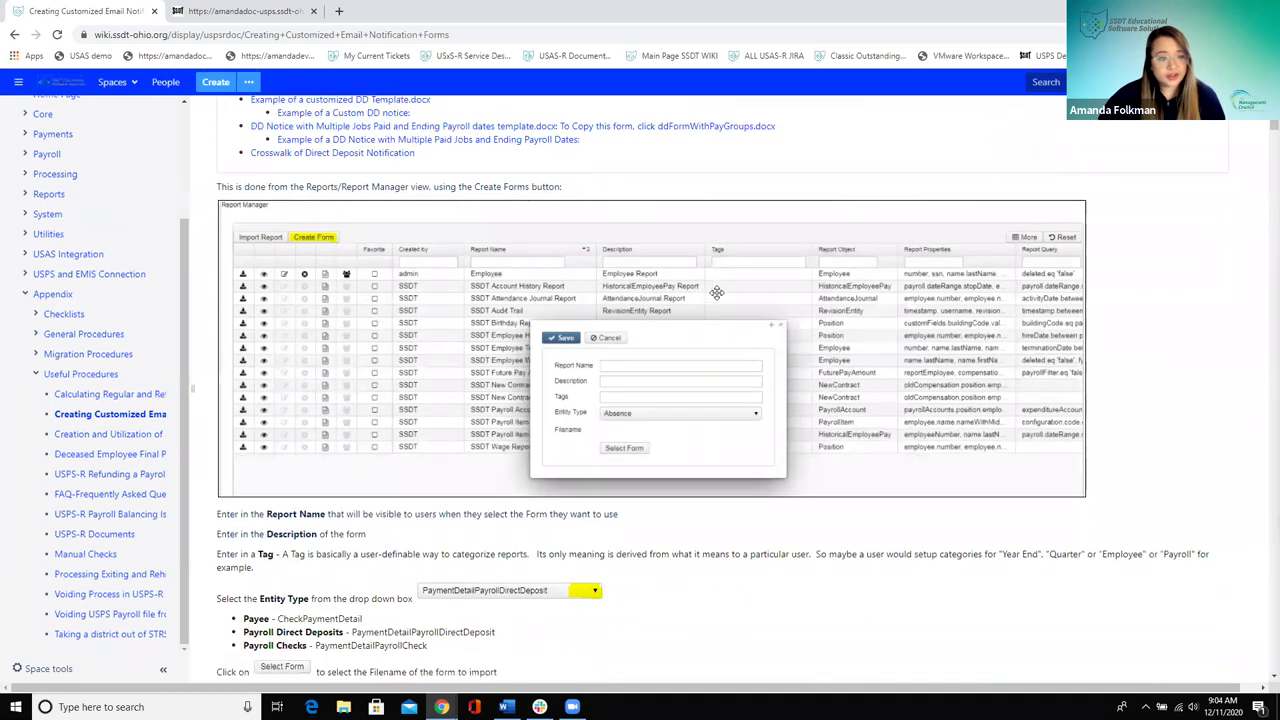
scroll(581, 160, up, 3)
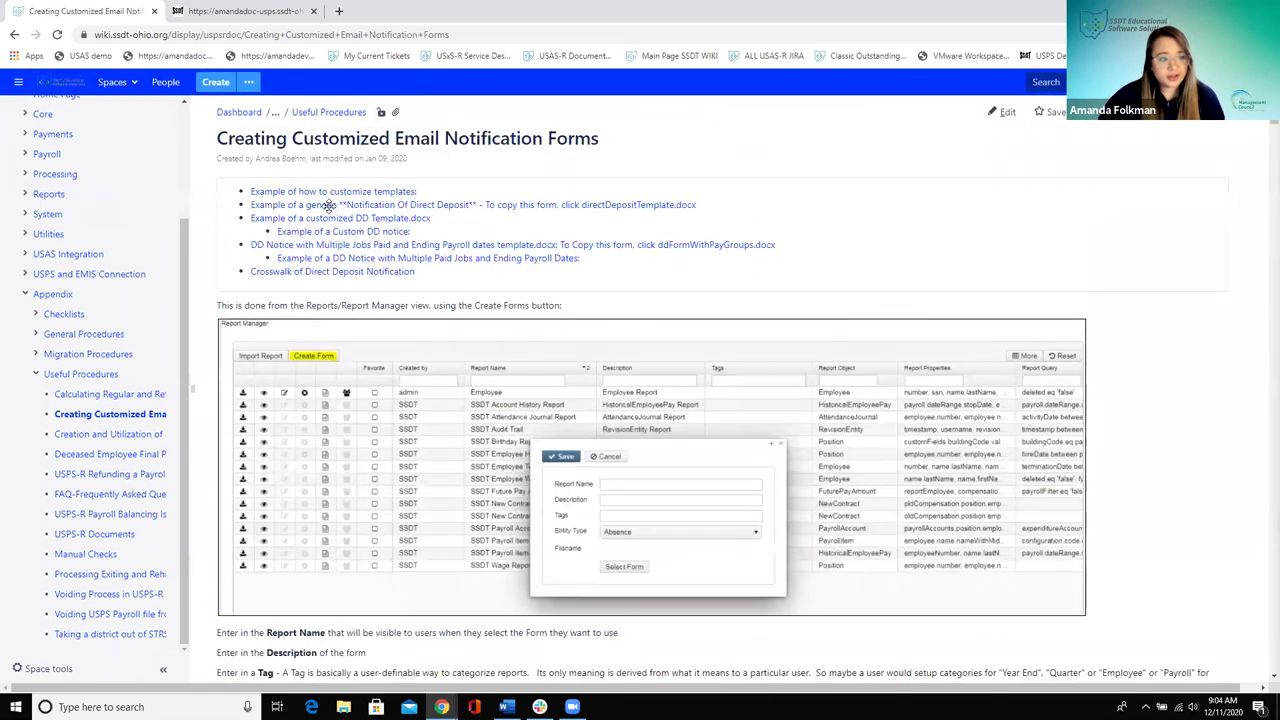
- Jump to the 'Example of a generic Notification Of Direct Deposit' template section
click(473, 204)
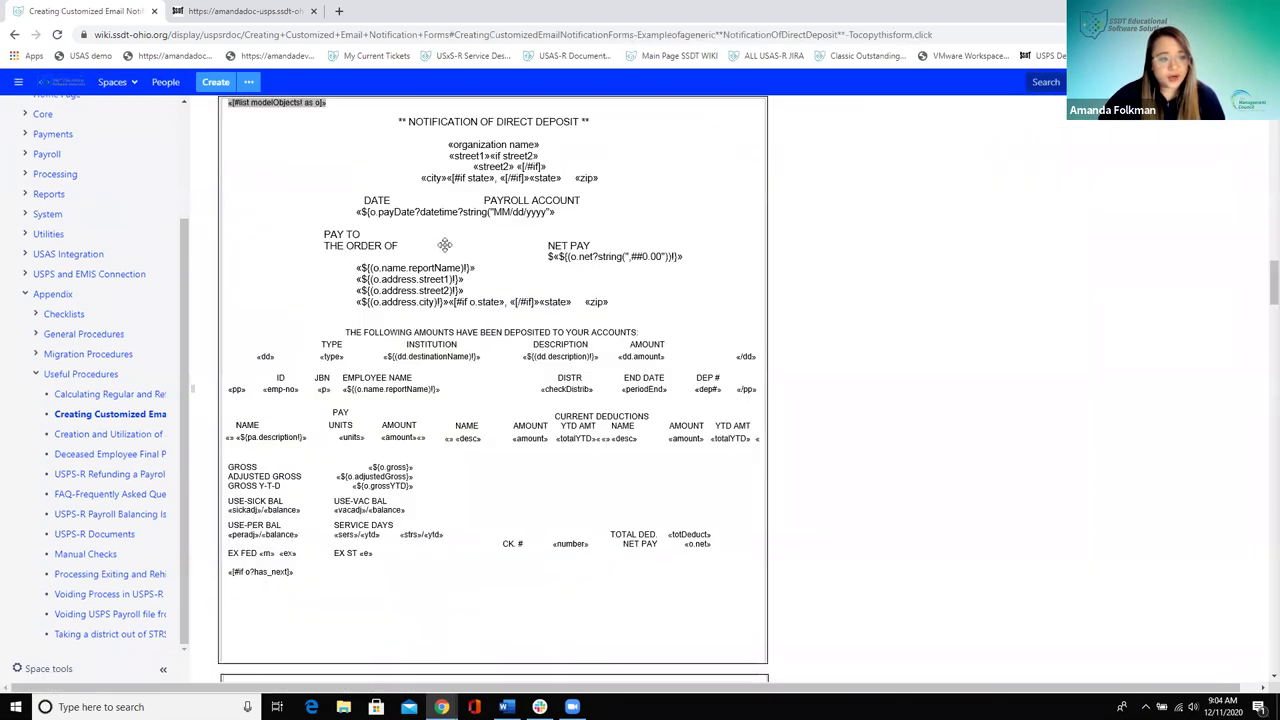
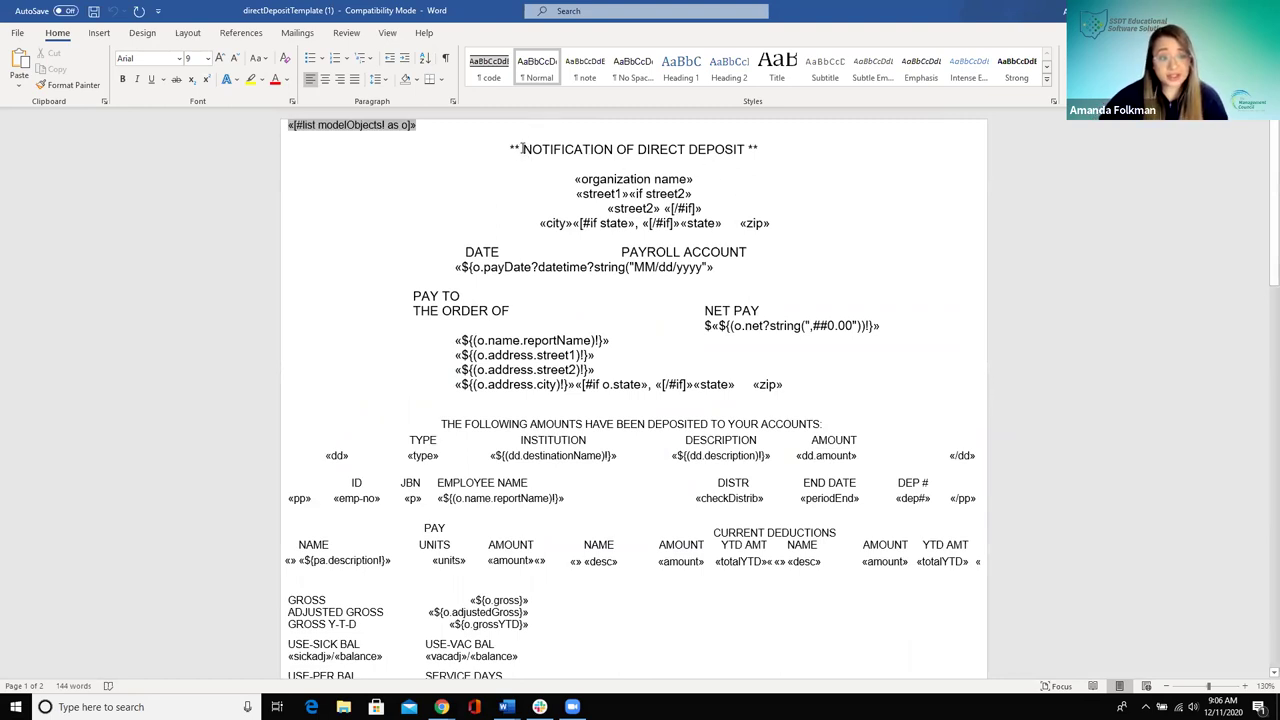
- Look over the organization and street2 merge fields, then select the ** NOTIFICATION OF DIRECT DEPOSIT ** heading line
drag(597, 155, 746, 152)
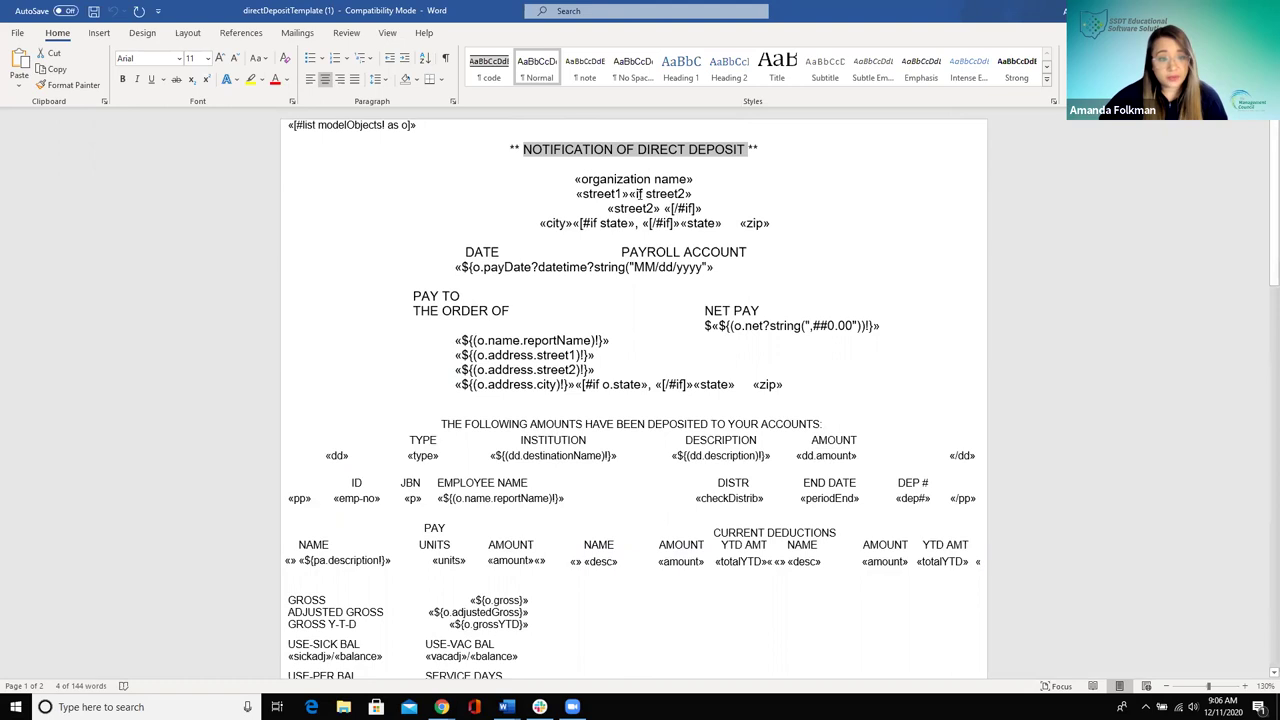
double_click(630, 183)
click(622, 209)
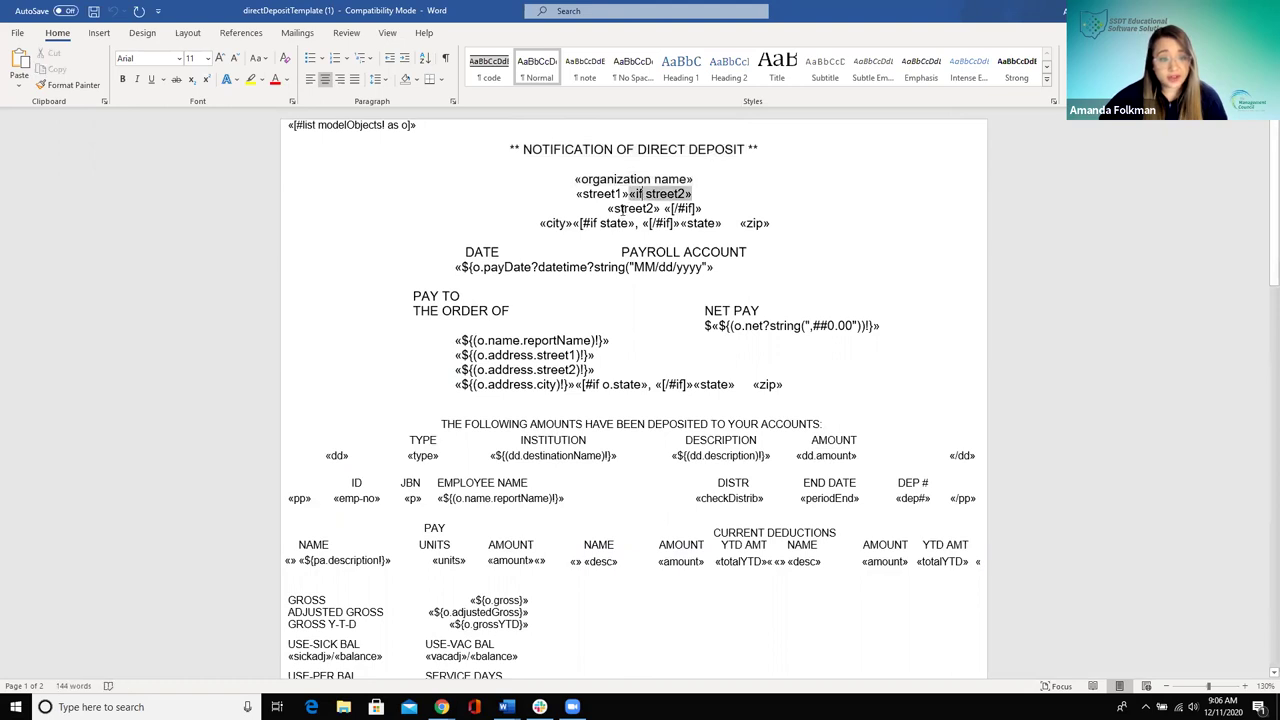
click(622, 209)
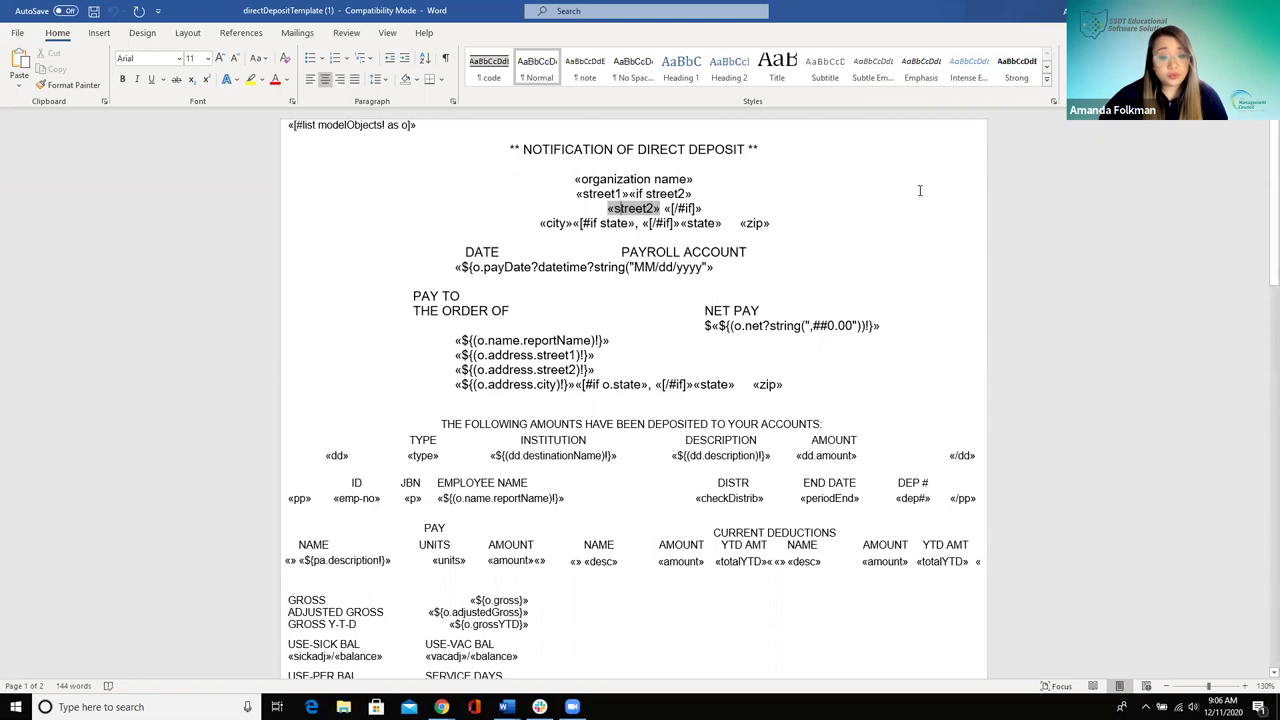
click(766, 175)
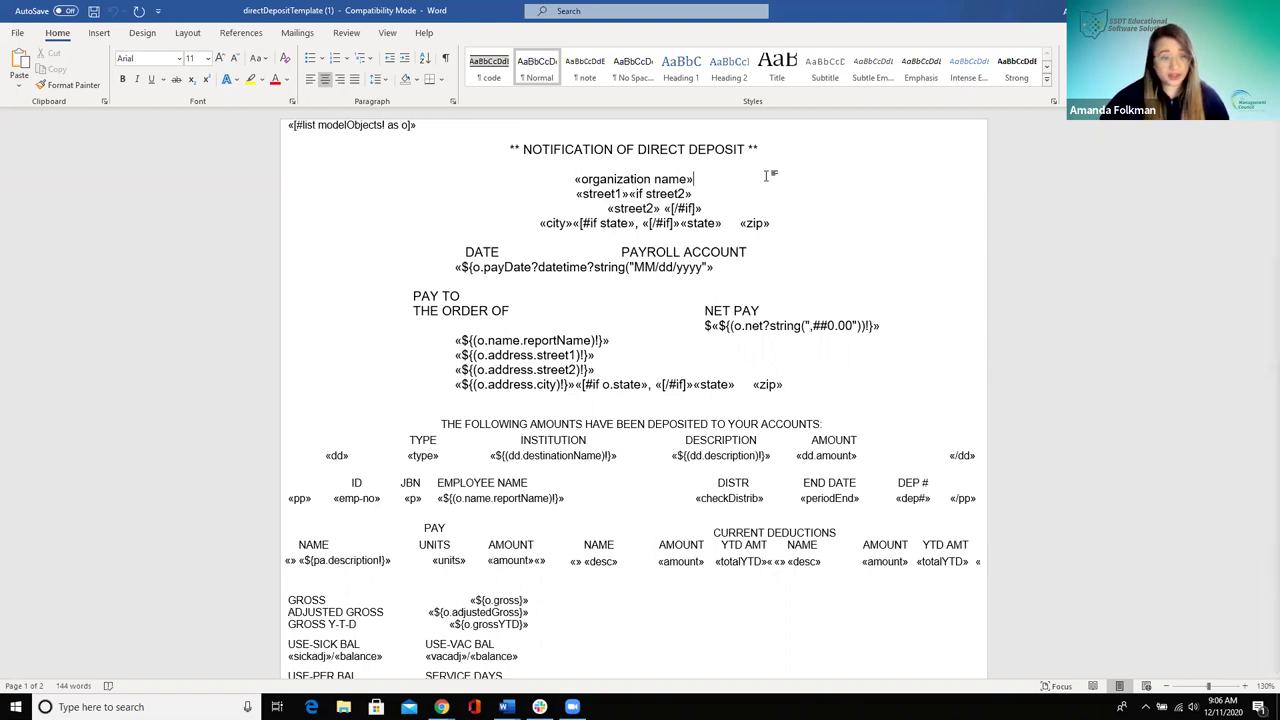
click(509, 149)
shift+click(757, 148)
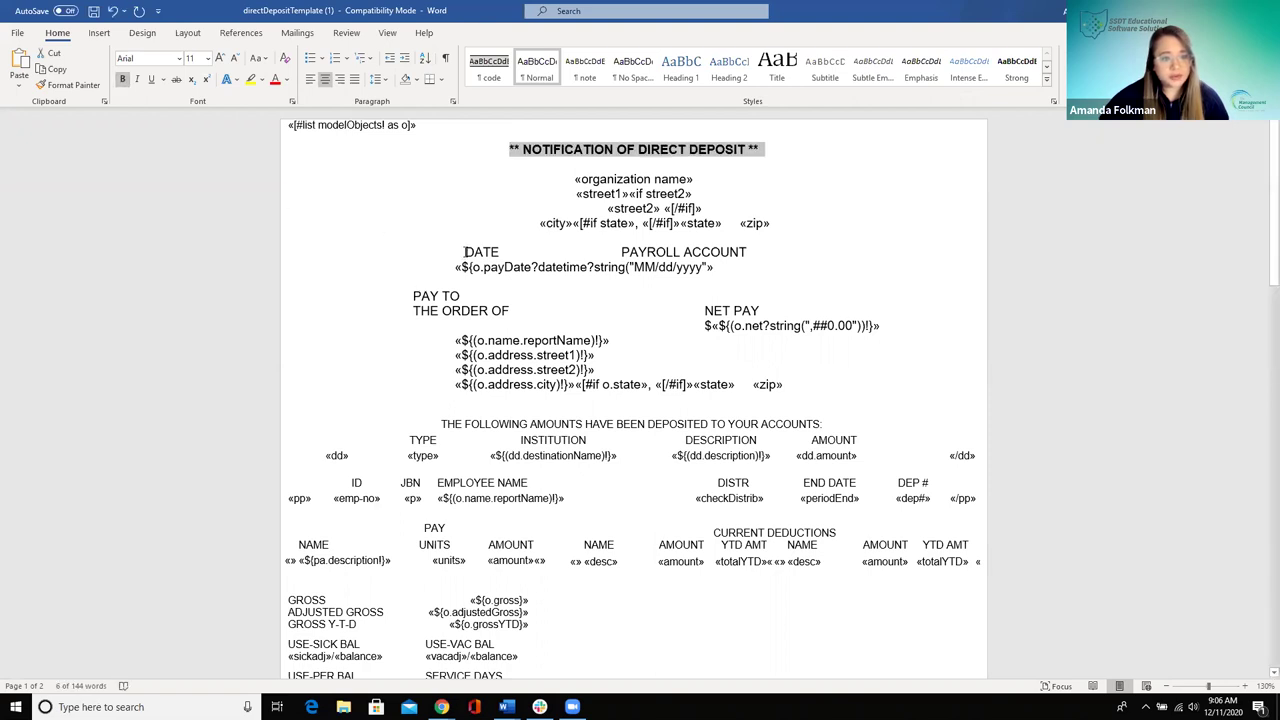
- Make the DATE and PAY TO / THE ORDER OF labels bold
double_click(497, 253)
click(122, 79)
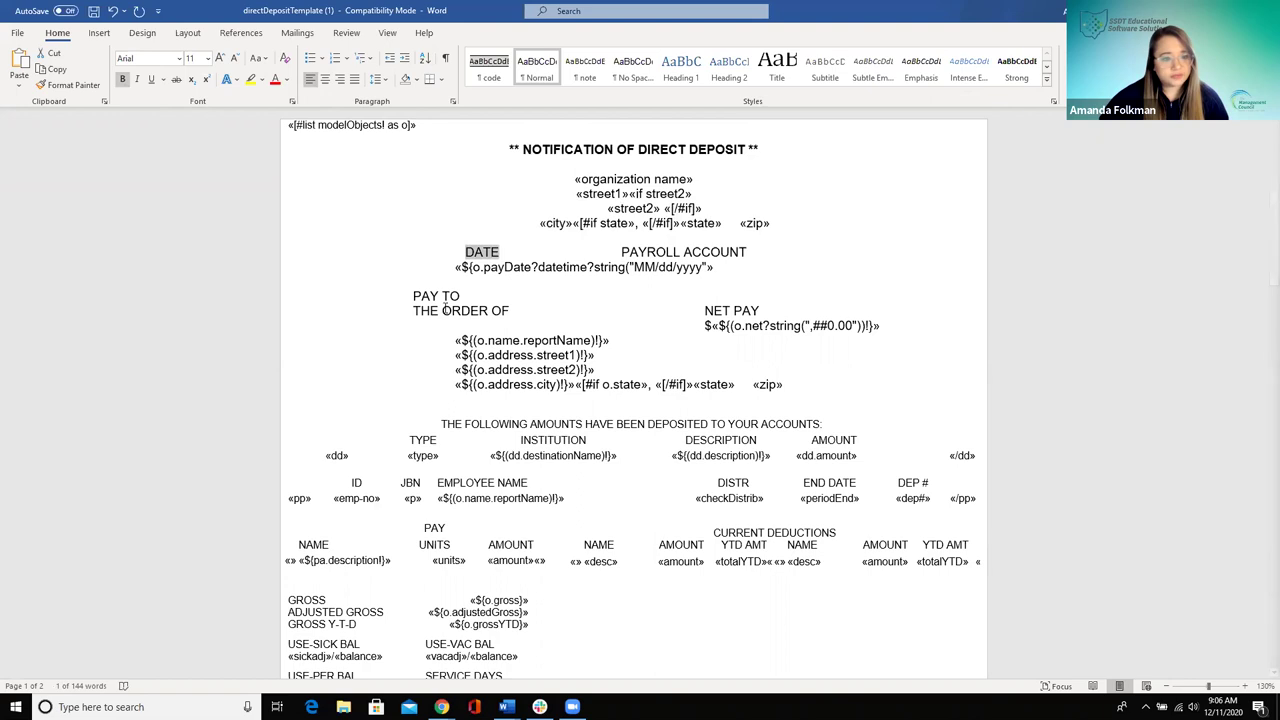
triple_click(506, 305)
click(122, 80)
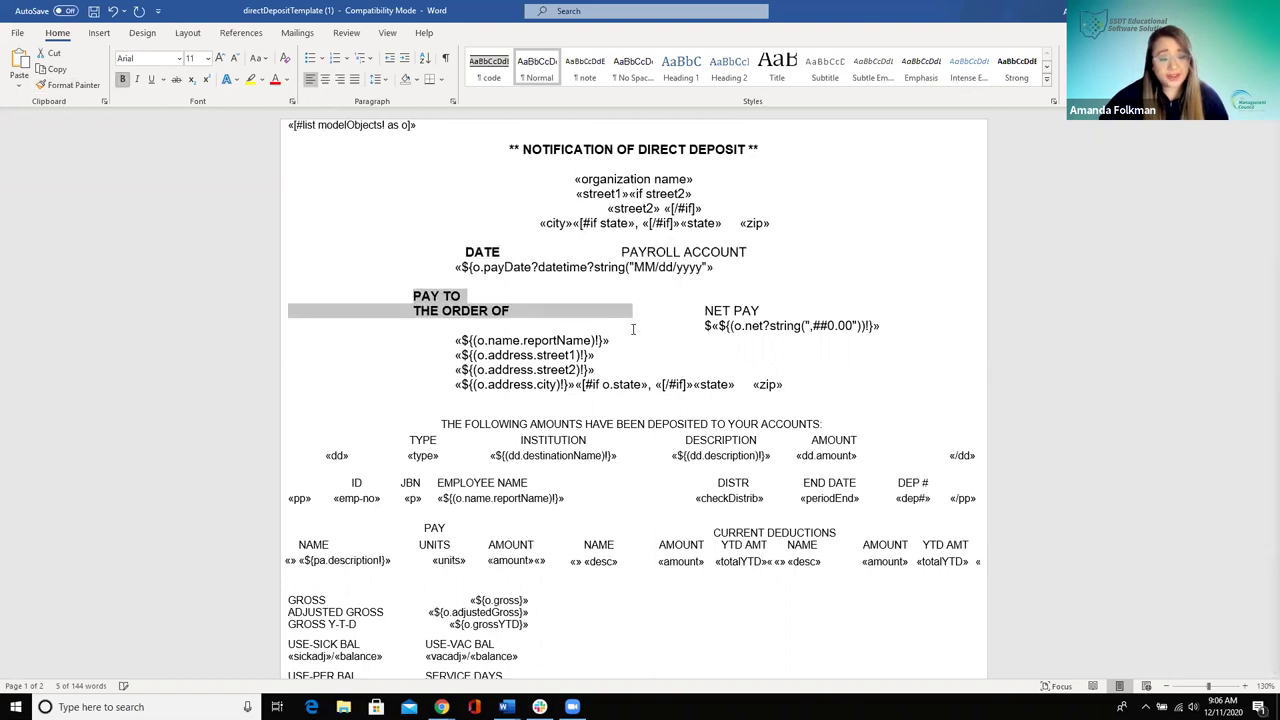
click(609, 313)
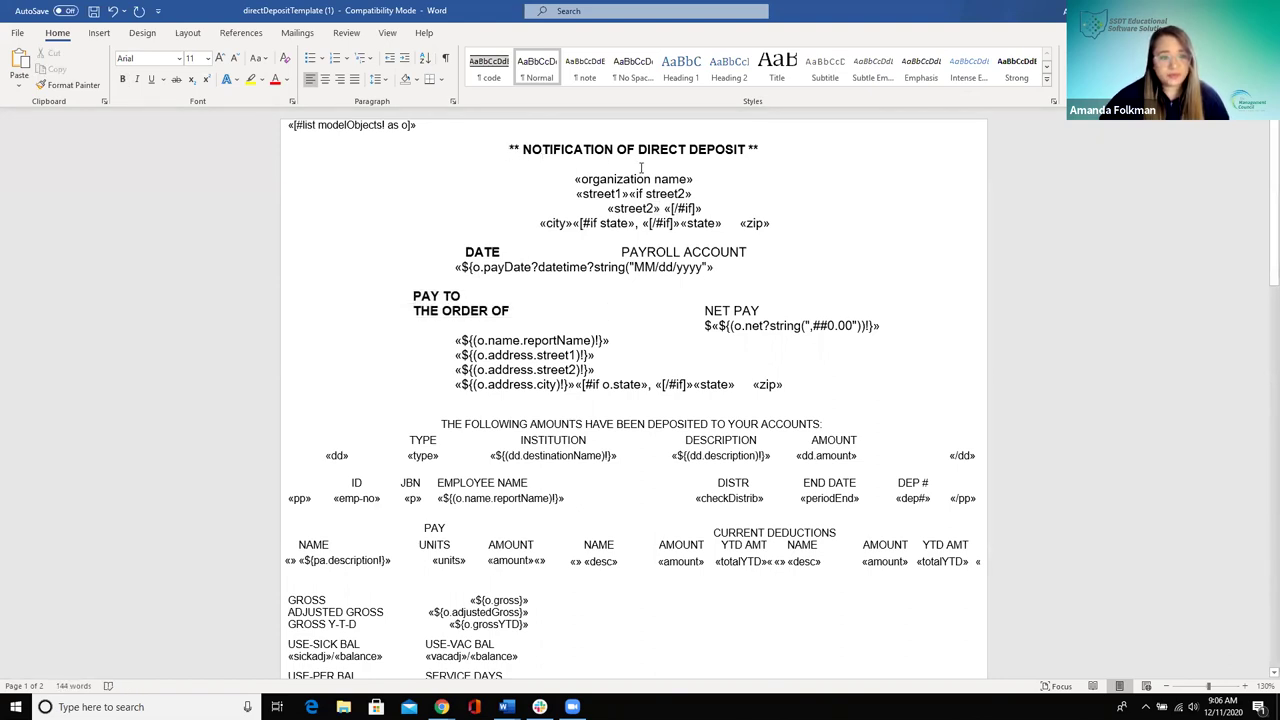
- Color the NOTIFICATION OF DIRECT DEPOSIT heading blue
triple_click(760, 151)
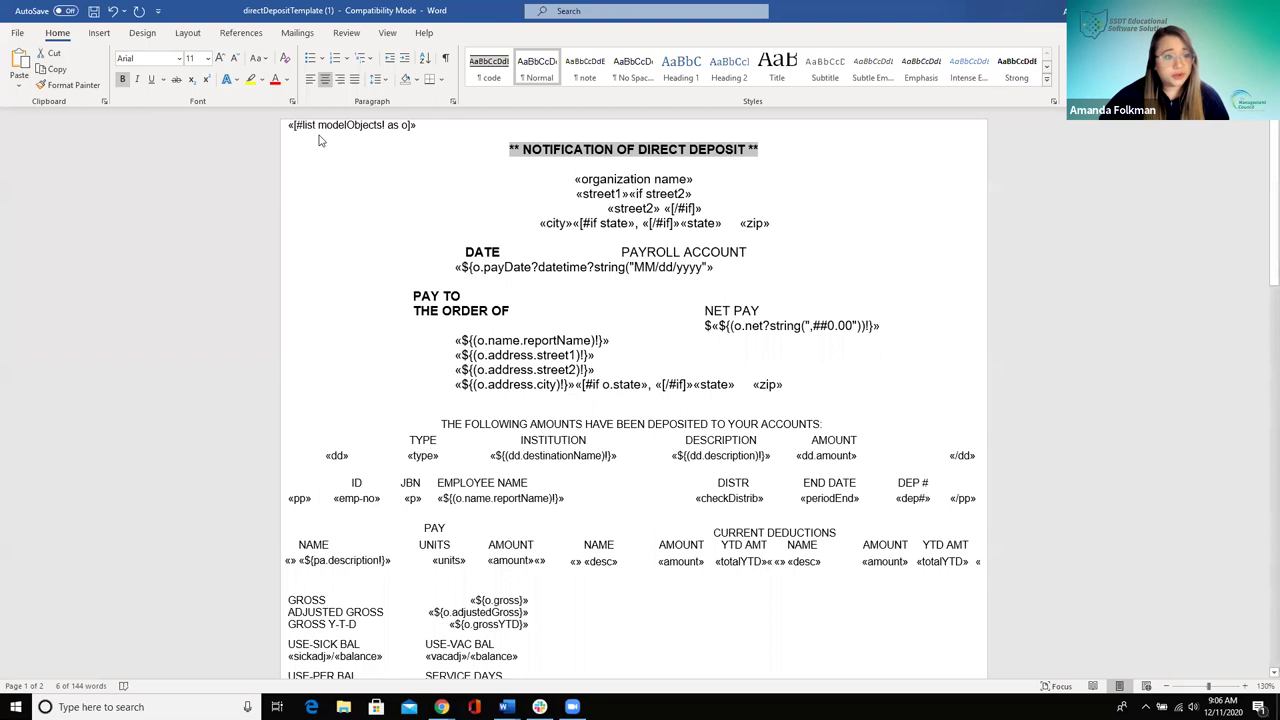
click(286, 80)
click(866, 263)
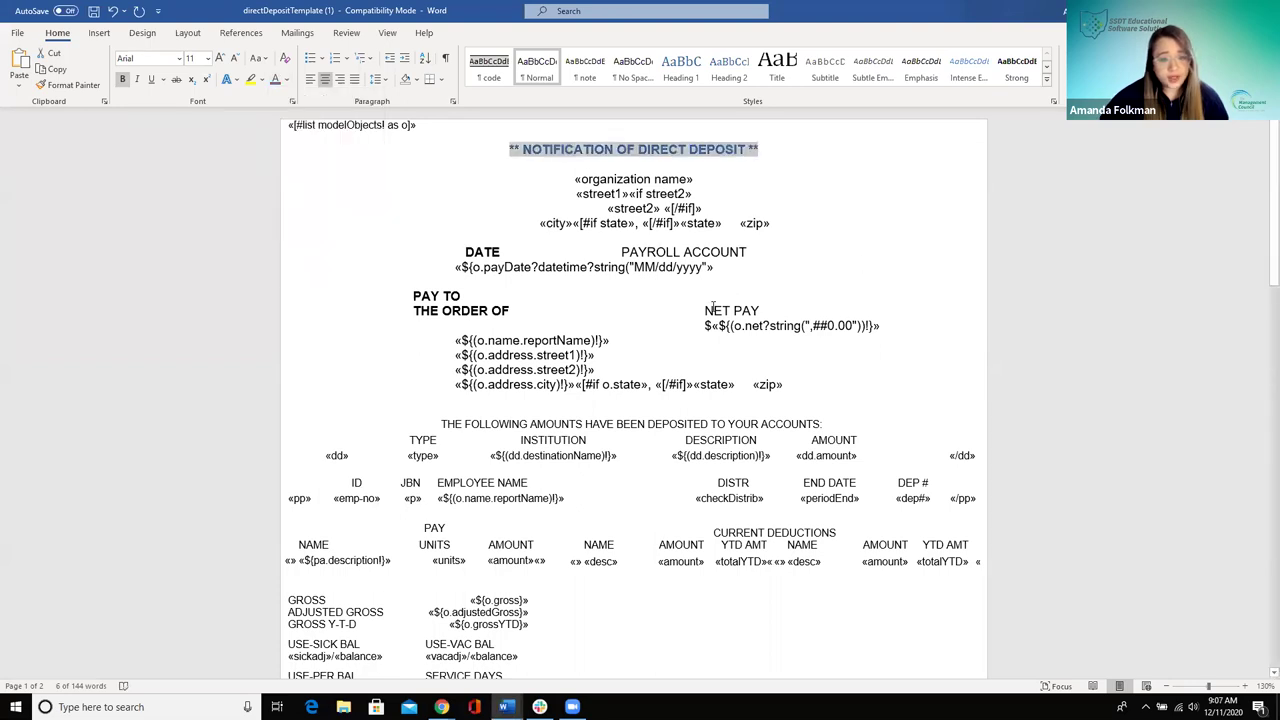
- Bold the NET PAY label, check the File view, and go back to the browser
drag(705, 311, 760, 311)
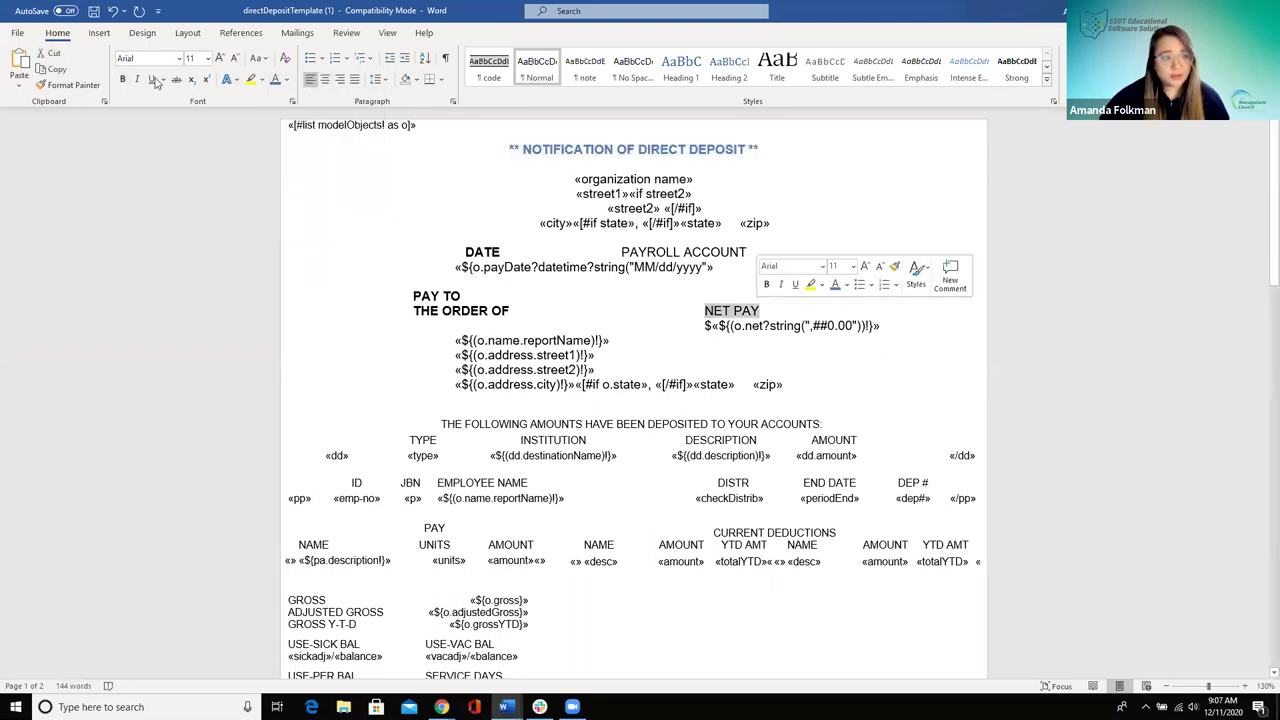
click(124, 80)
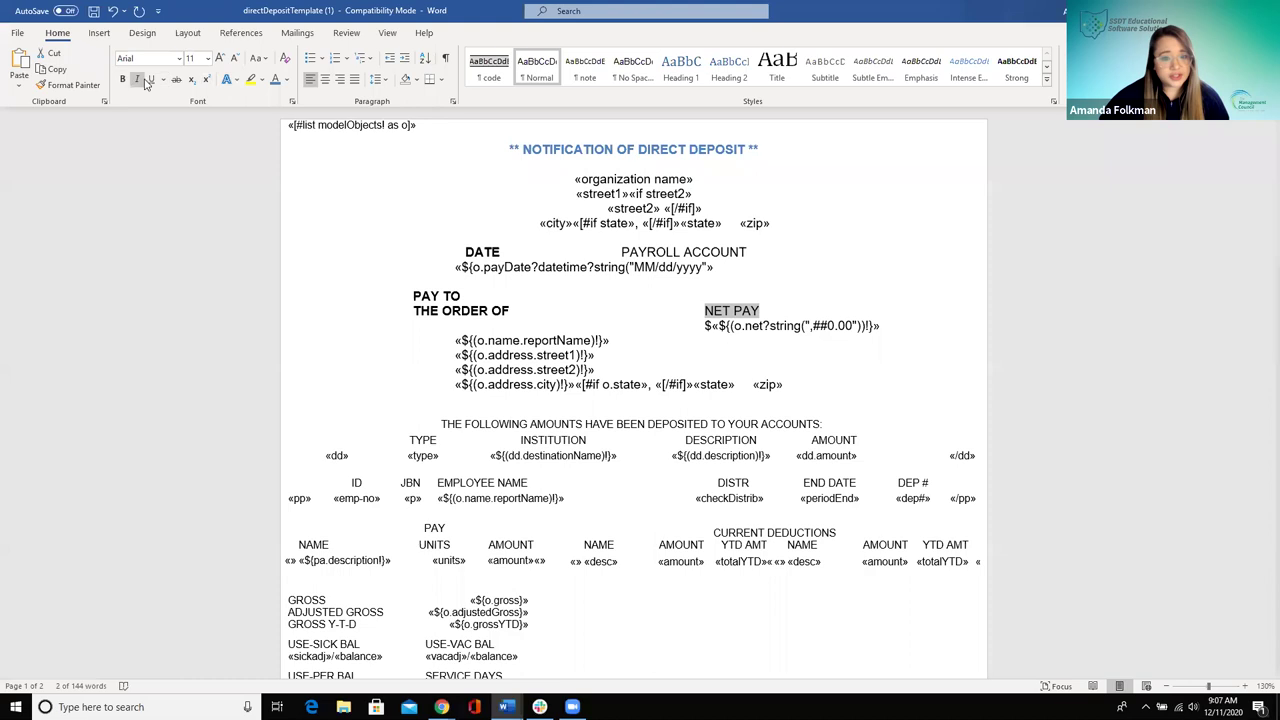
click(882, 274)
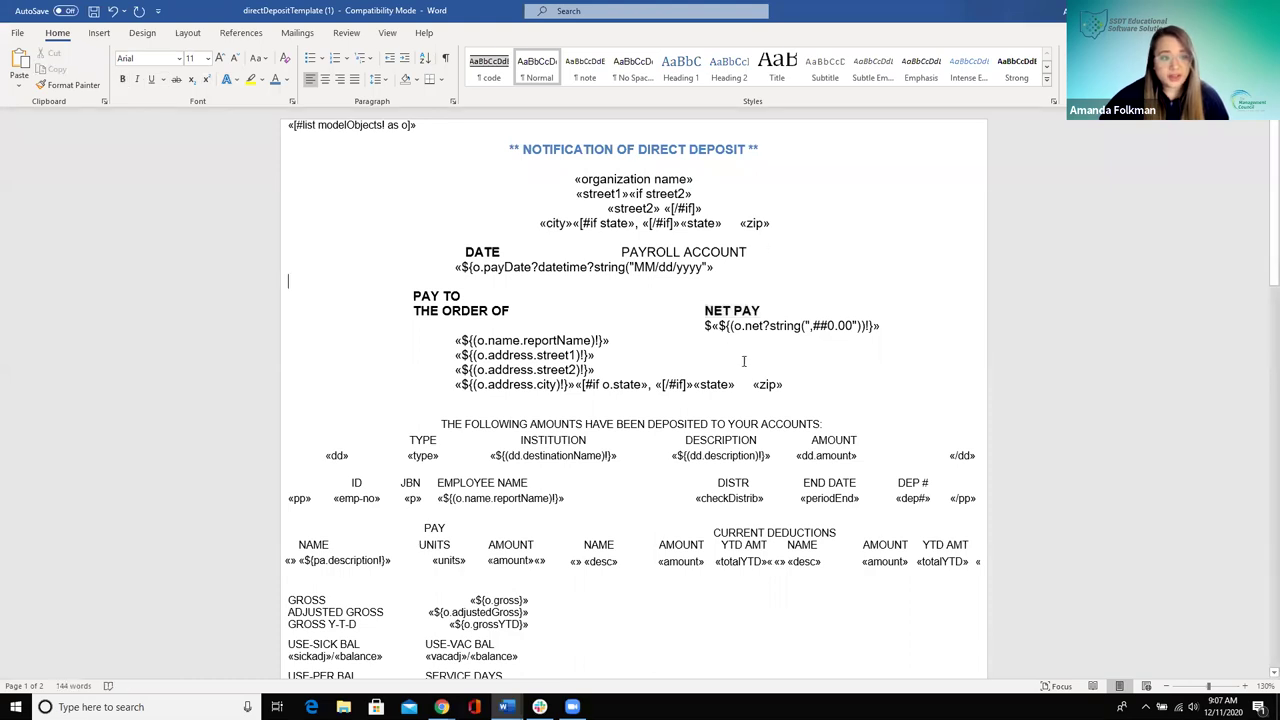
click(18, 33)
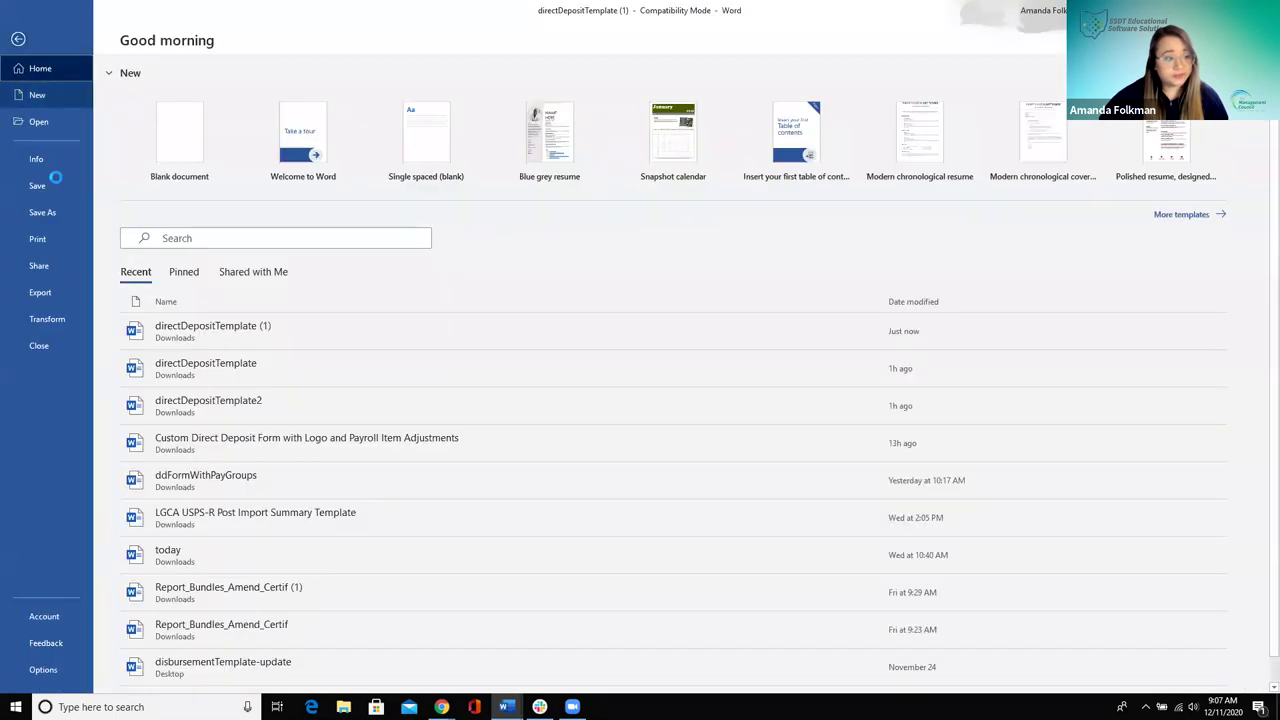
key(Escape)
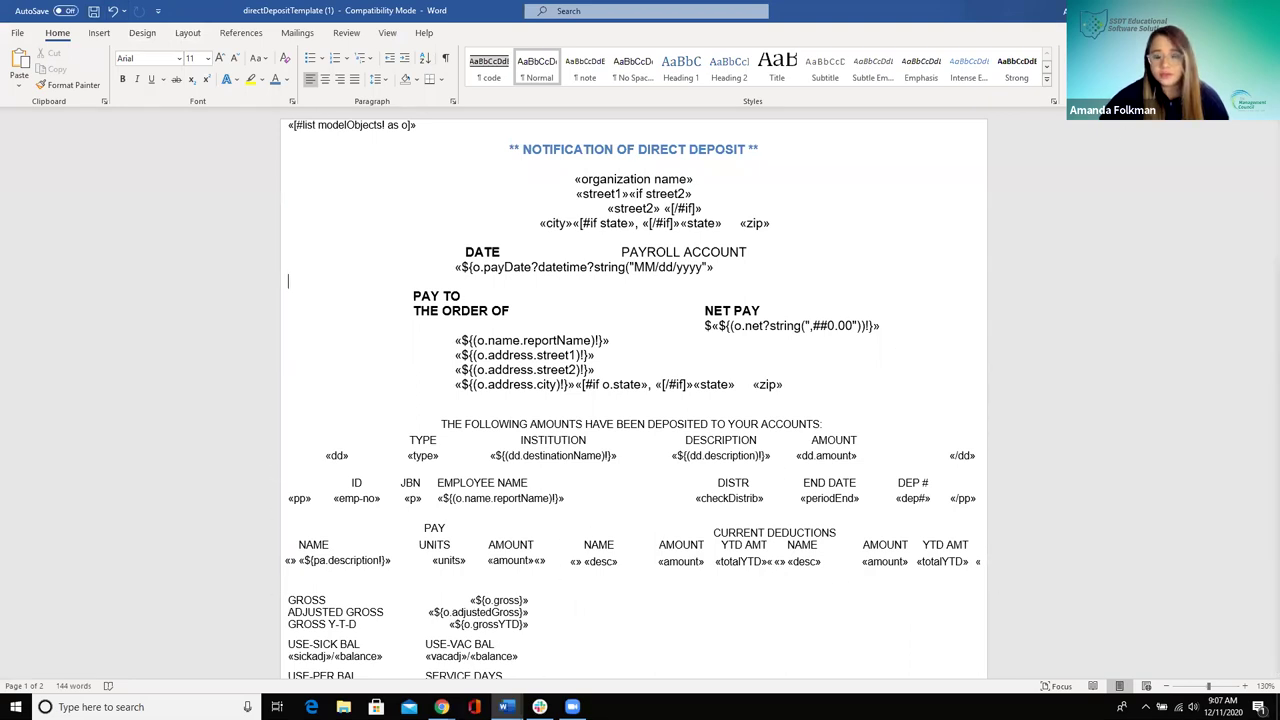
key(alt+Tab)
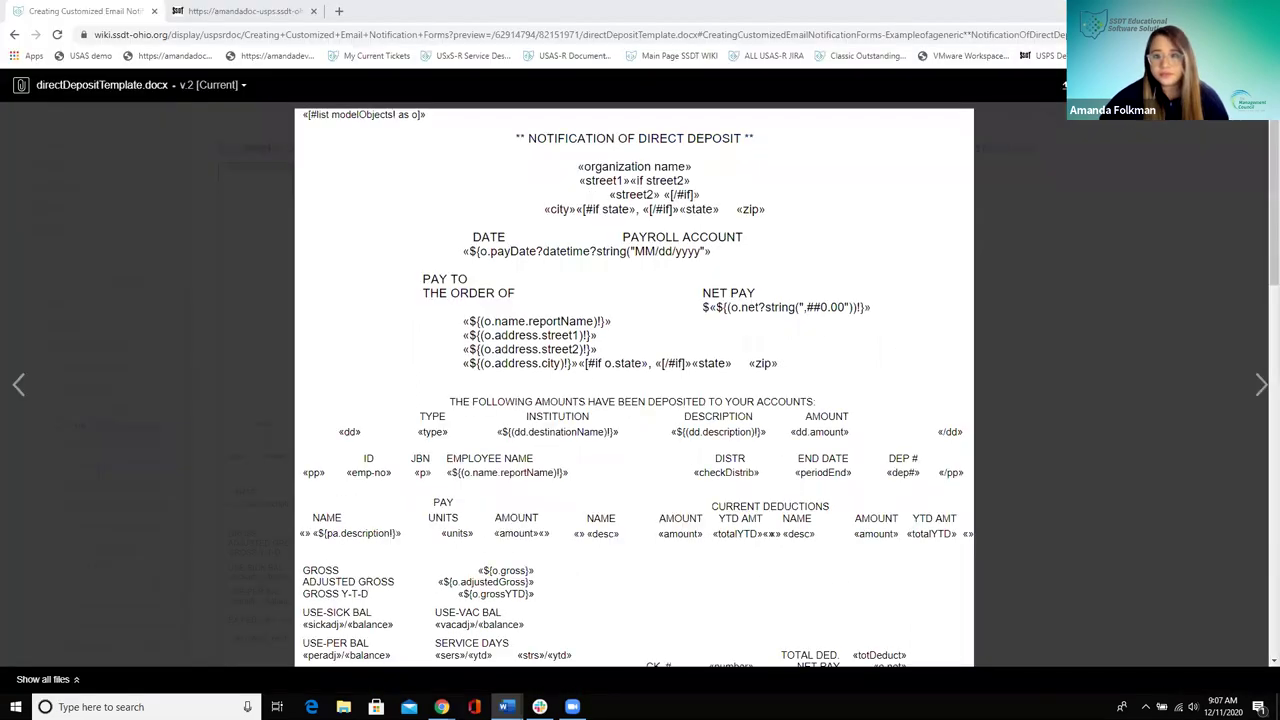
- Close the wiki template preview and go from the USPS home page to Reports > Report Manager
click(18, 133)
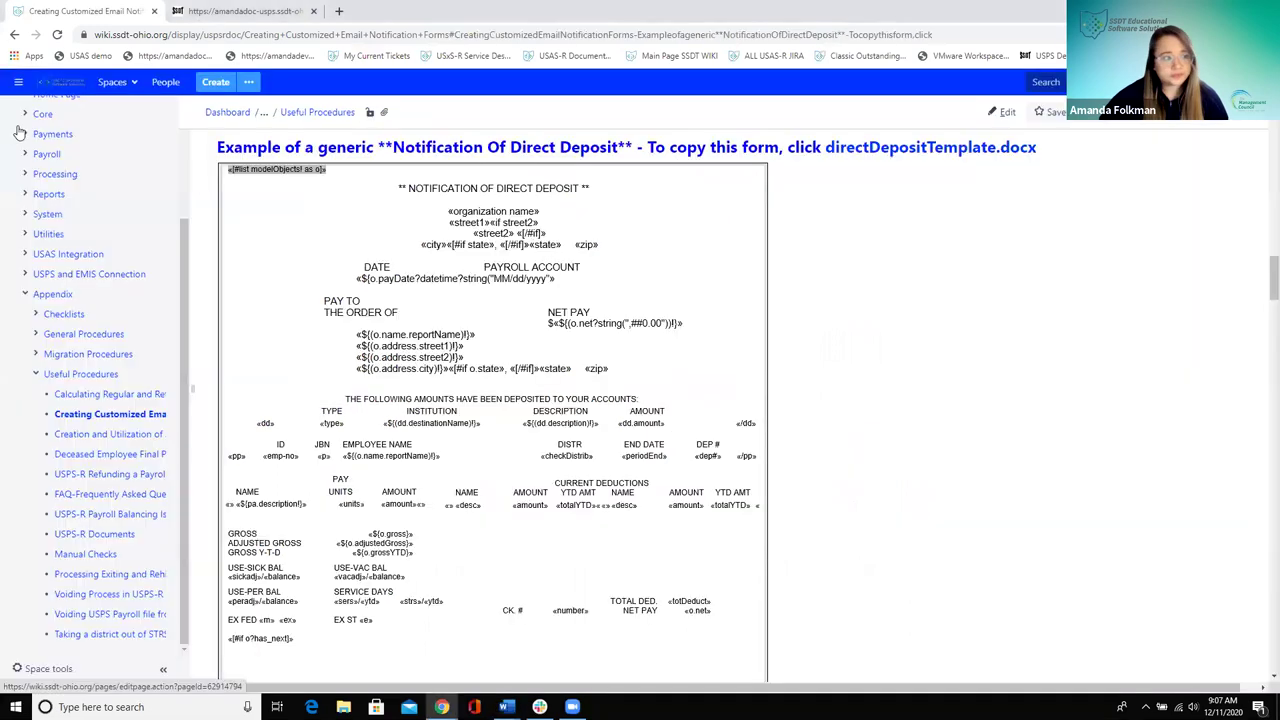
key(ctrl+Tab)
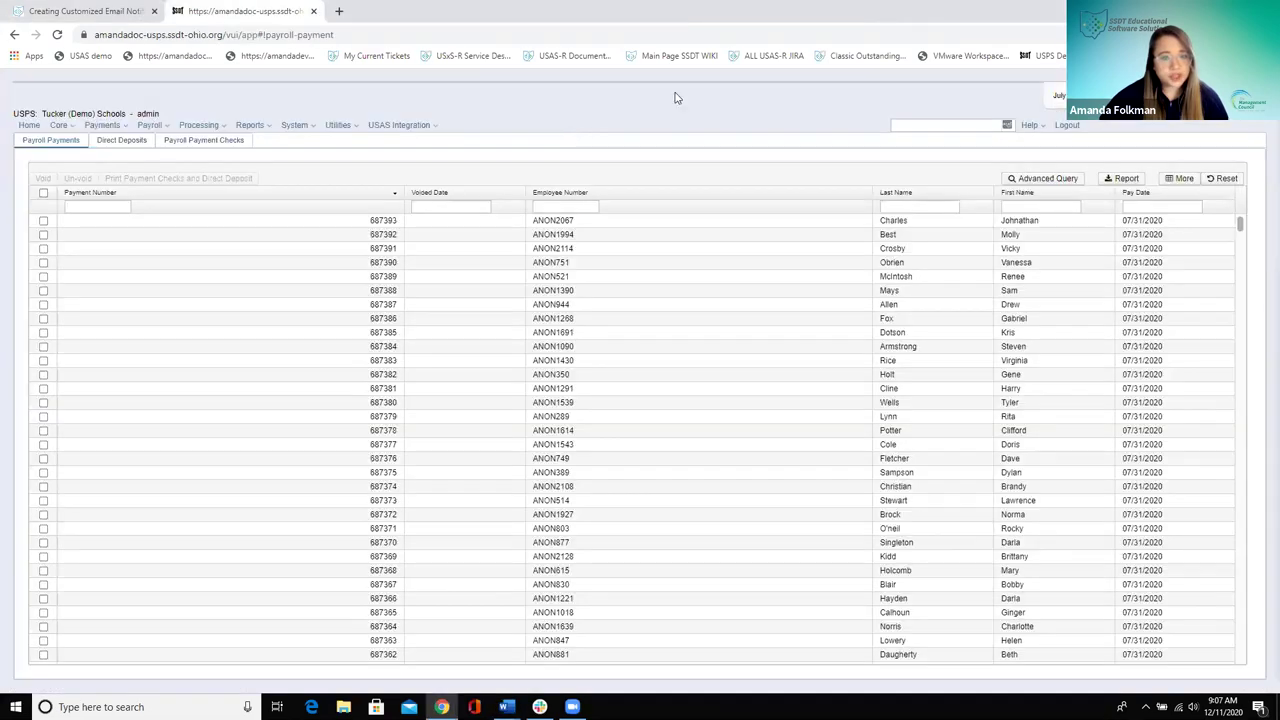
key(Escape)
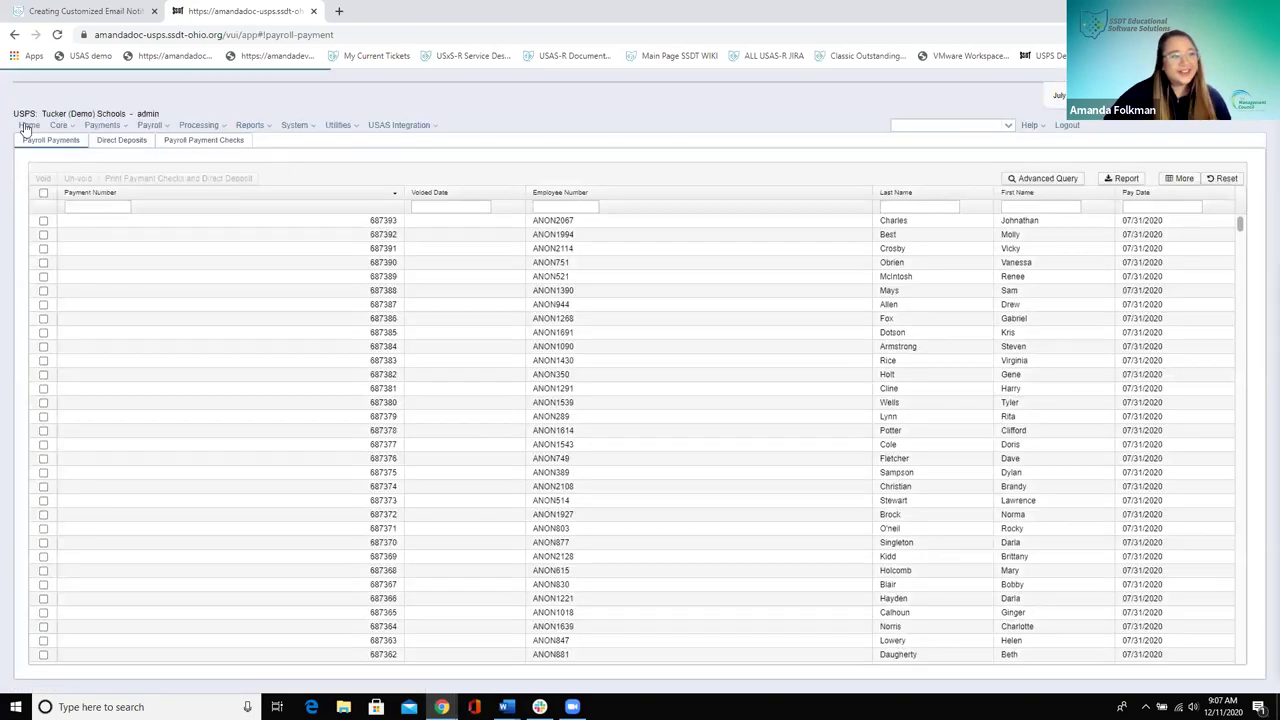
click(27, 126)
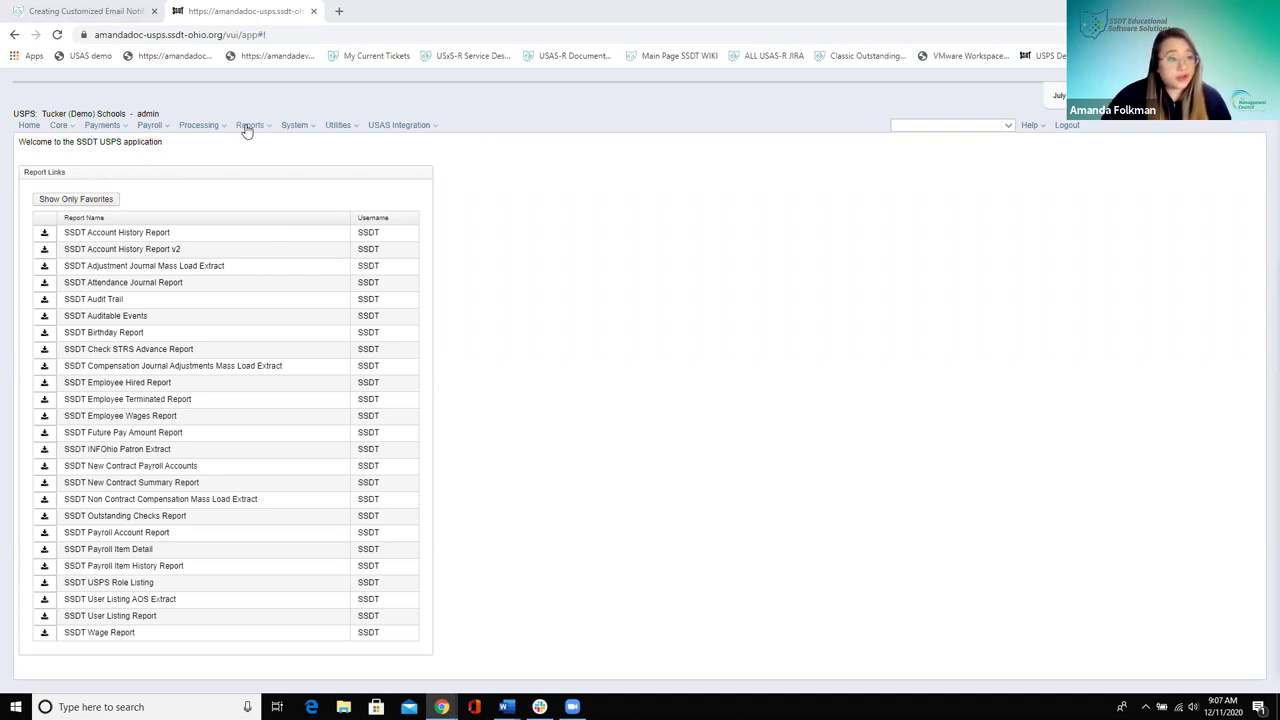
click(250, 126)
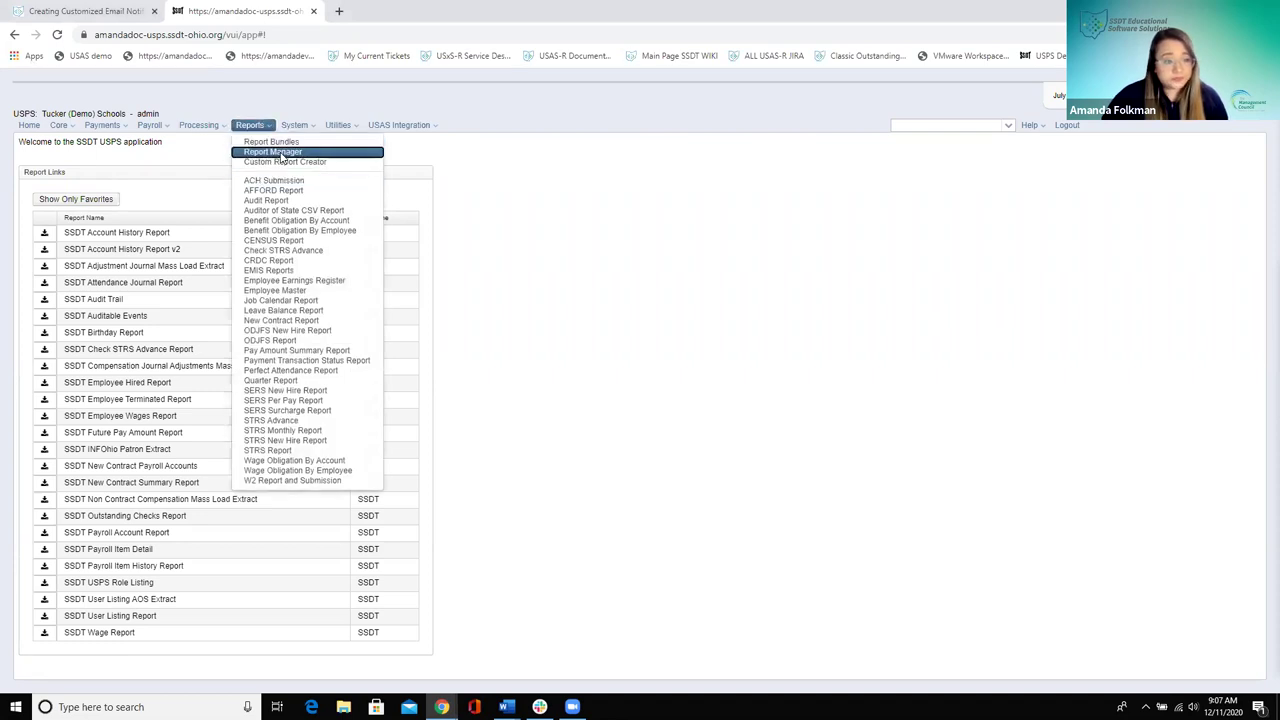
click(281, 154)
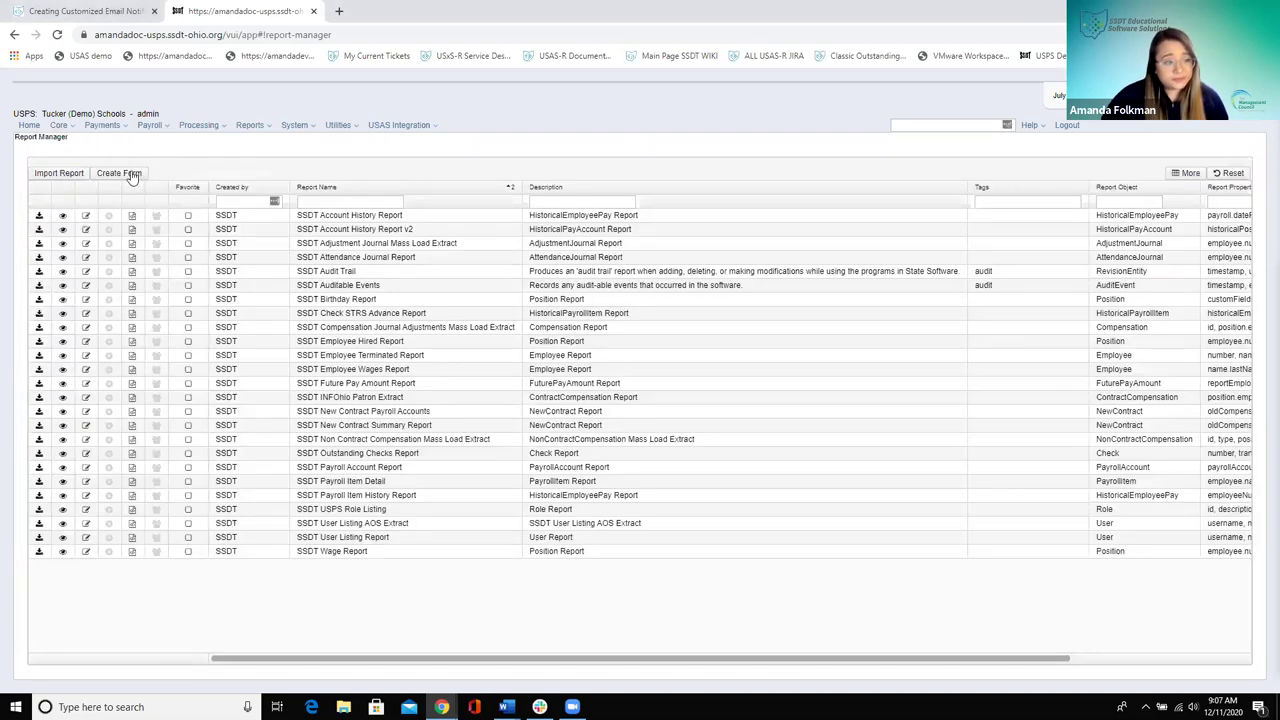
- Start a new report form named Bold Direct Deposit with the description 'test template'
click(131, 175)
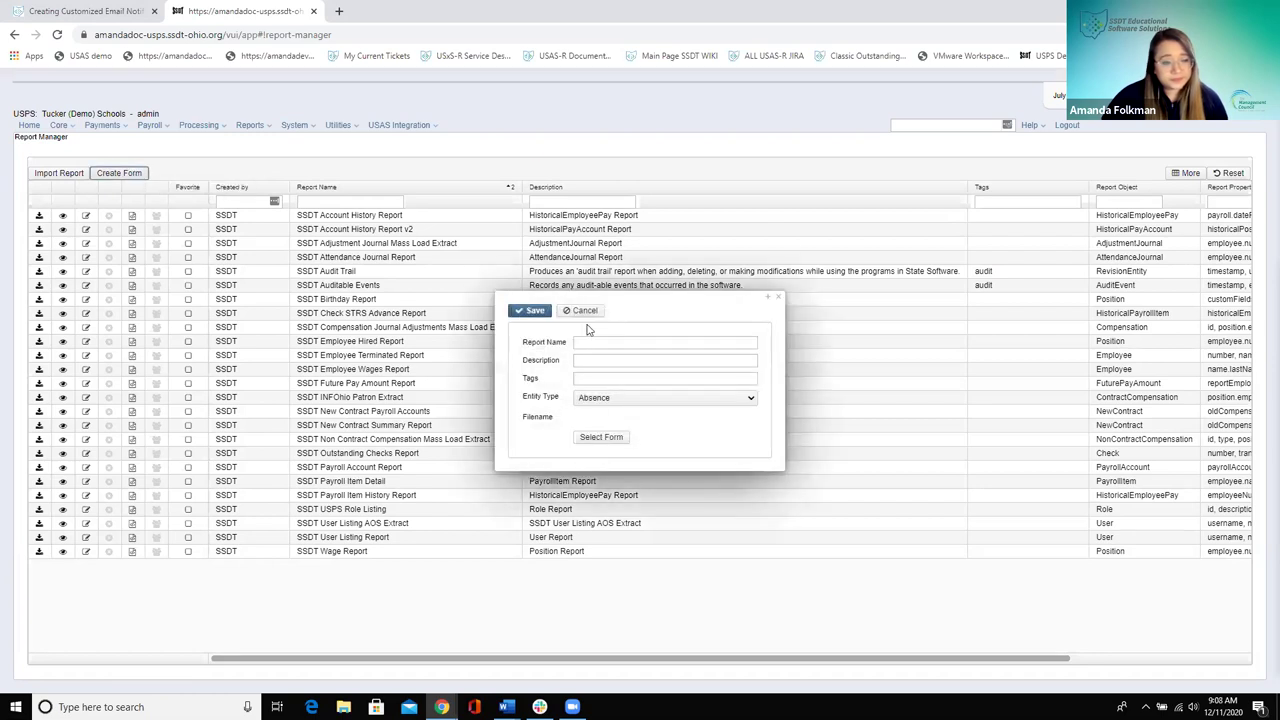
click(610, 342)
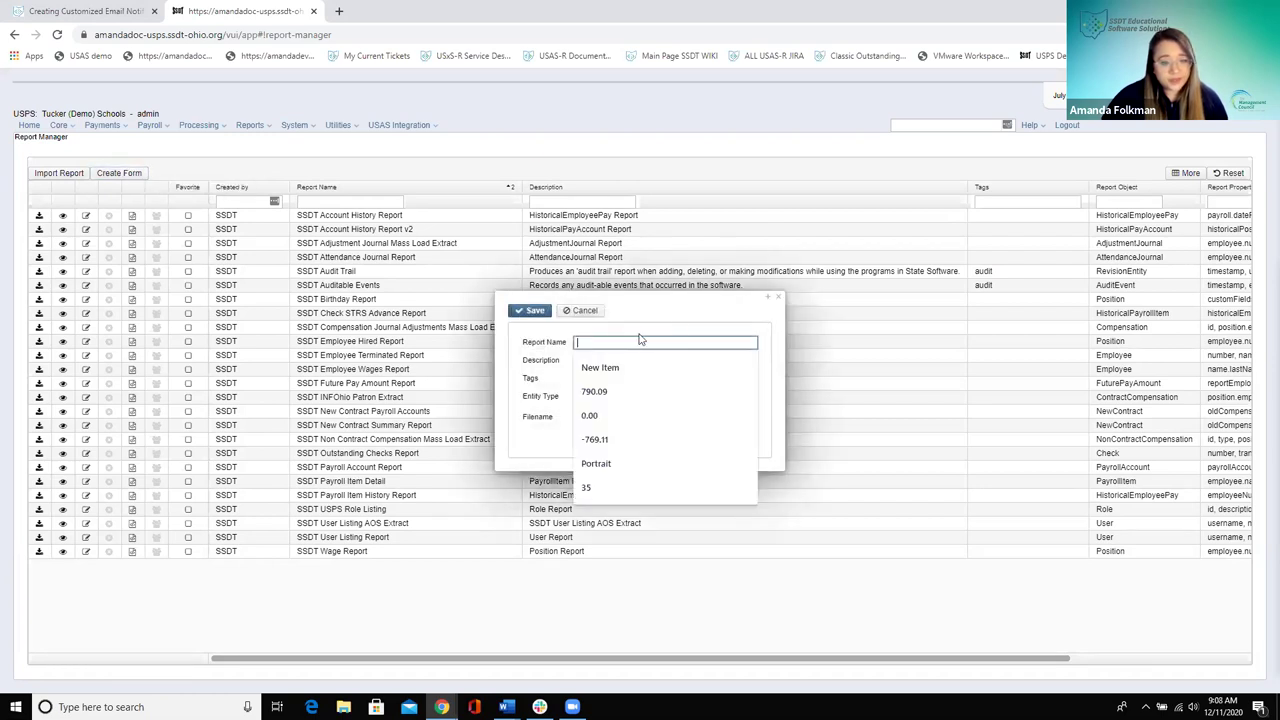
click(630, 327)
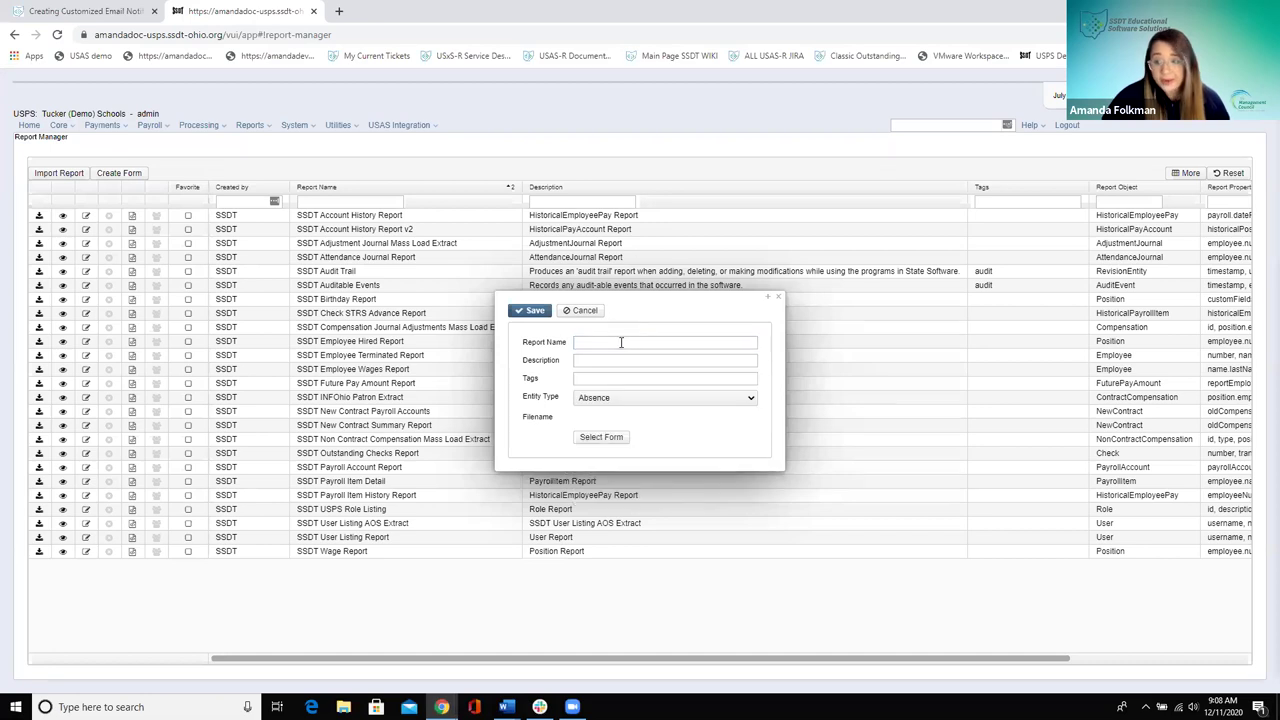
click(621, 342)
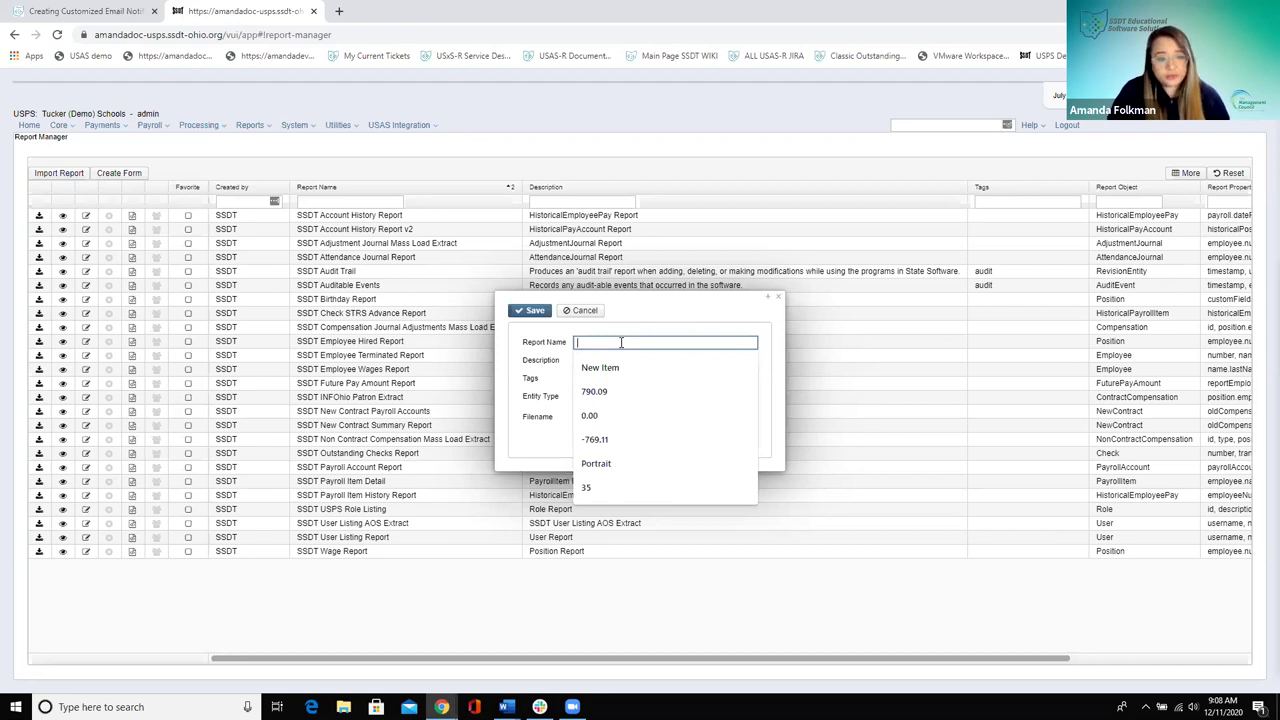
text(Bold)
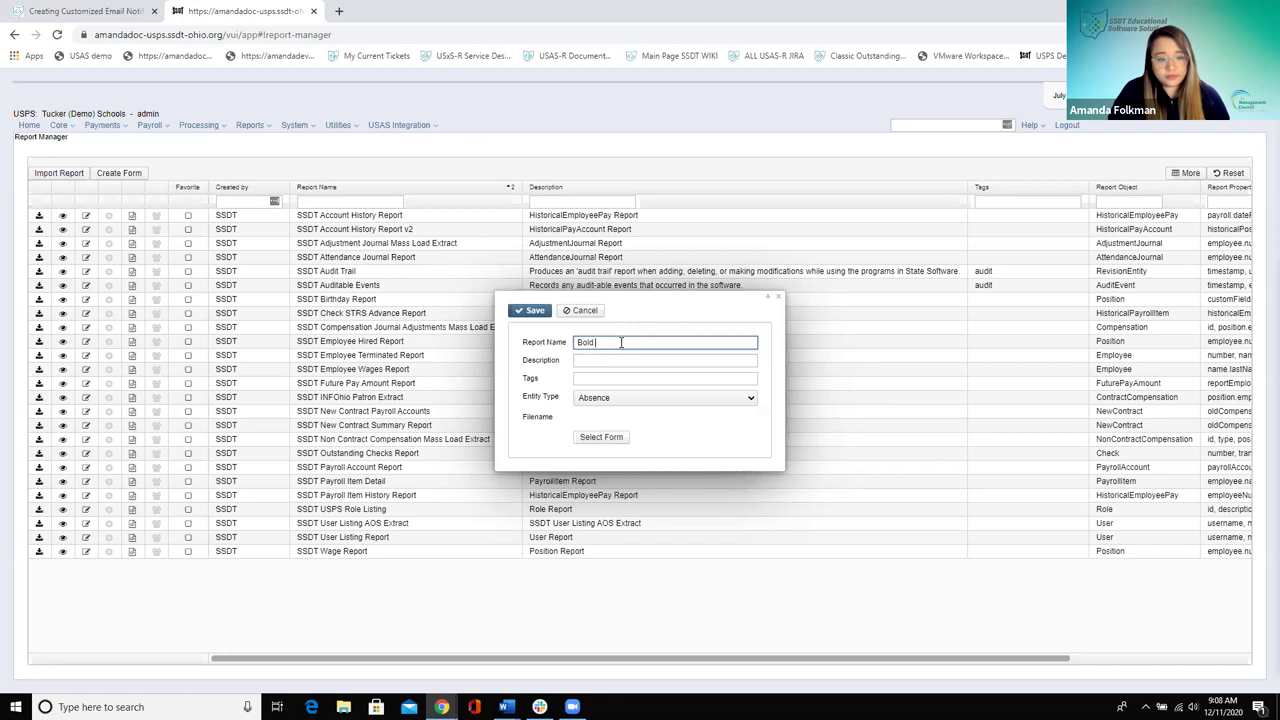
text( Direct Reposit)
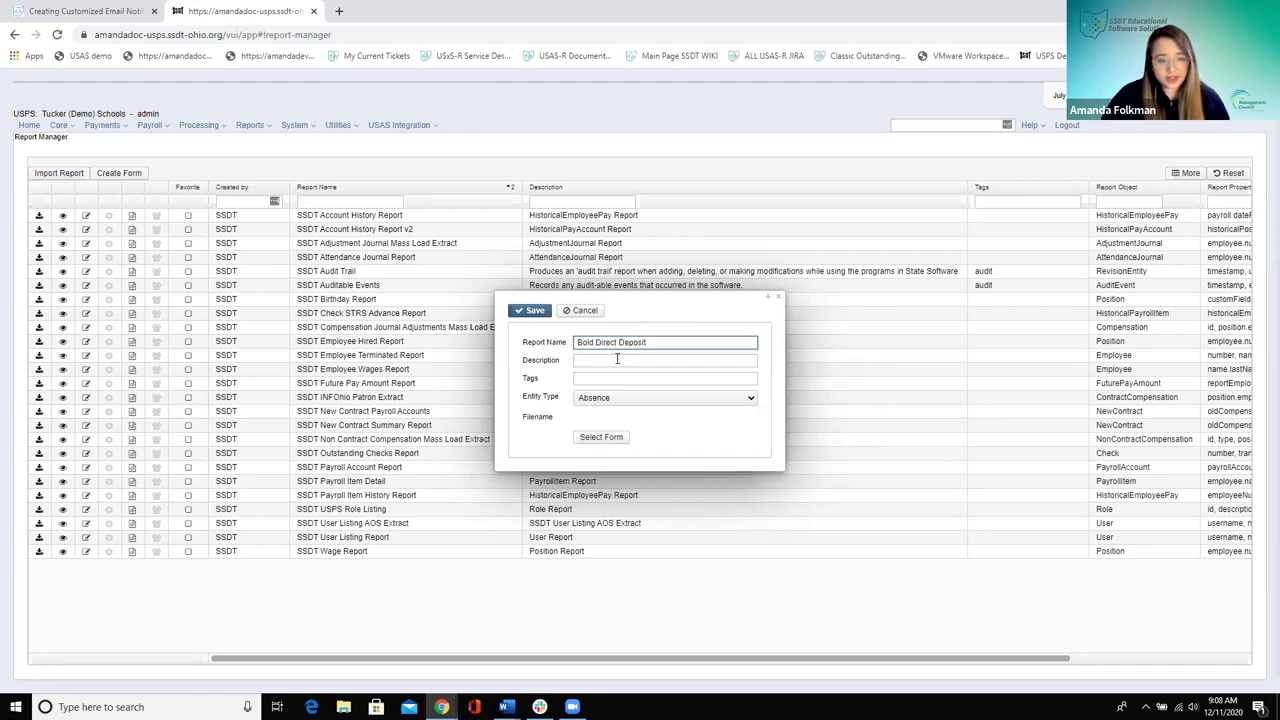
click(617, 359)
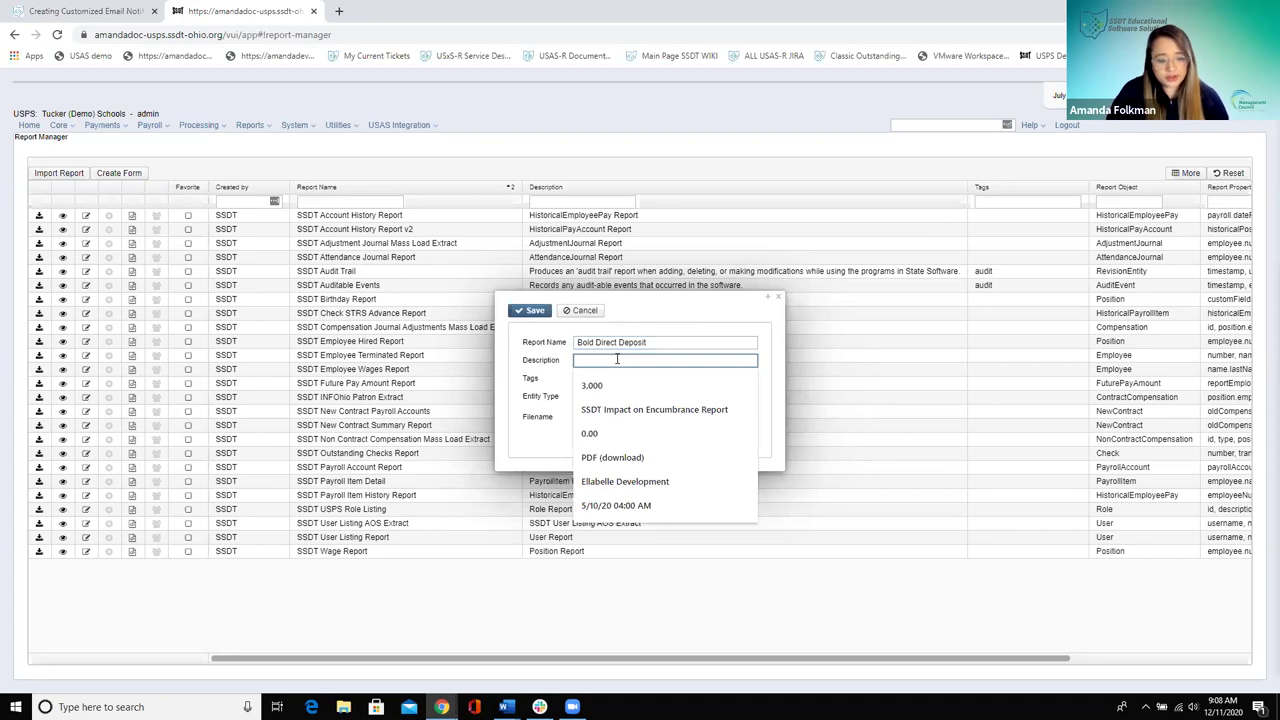
text(test template)
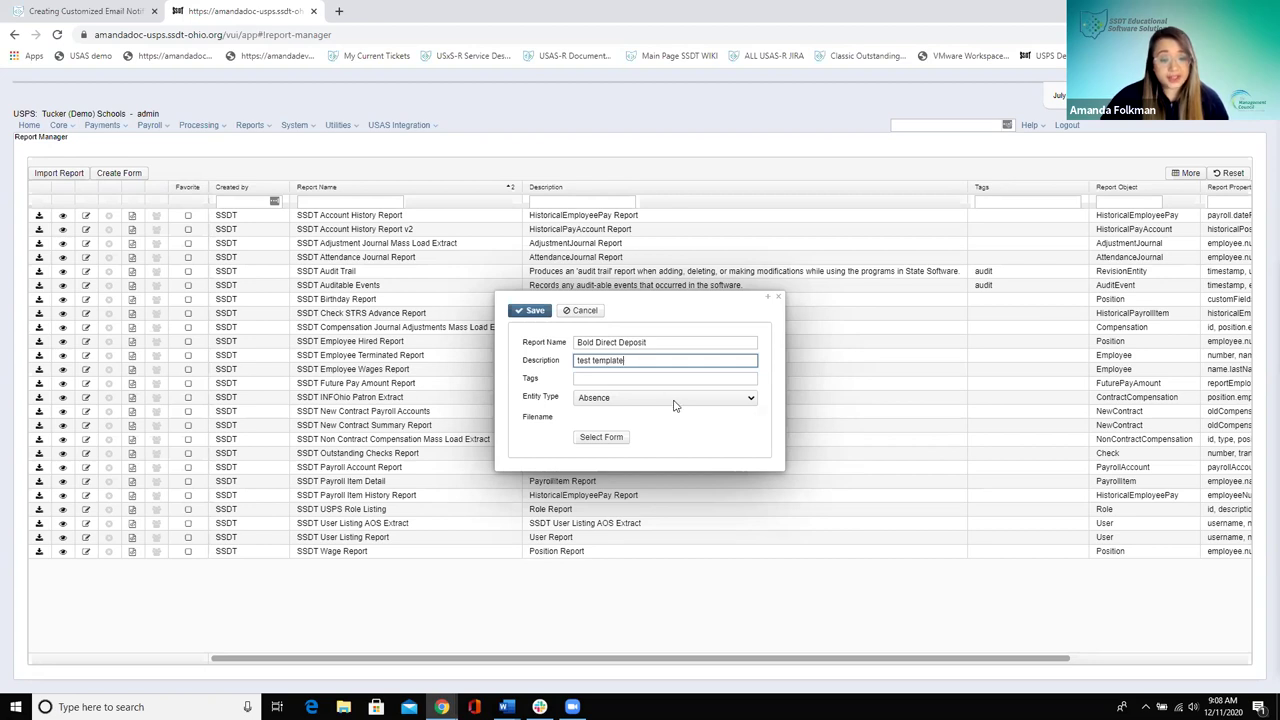
- Set the form's entity type to PaymentDetailPayrollDirectDeposit
click(674, 398)
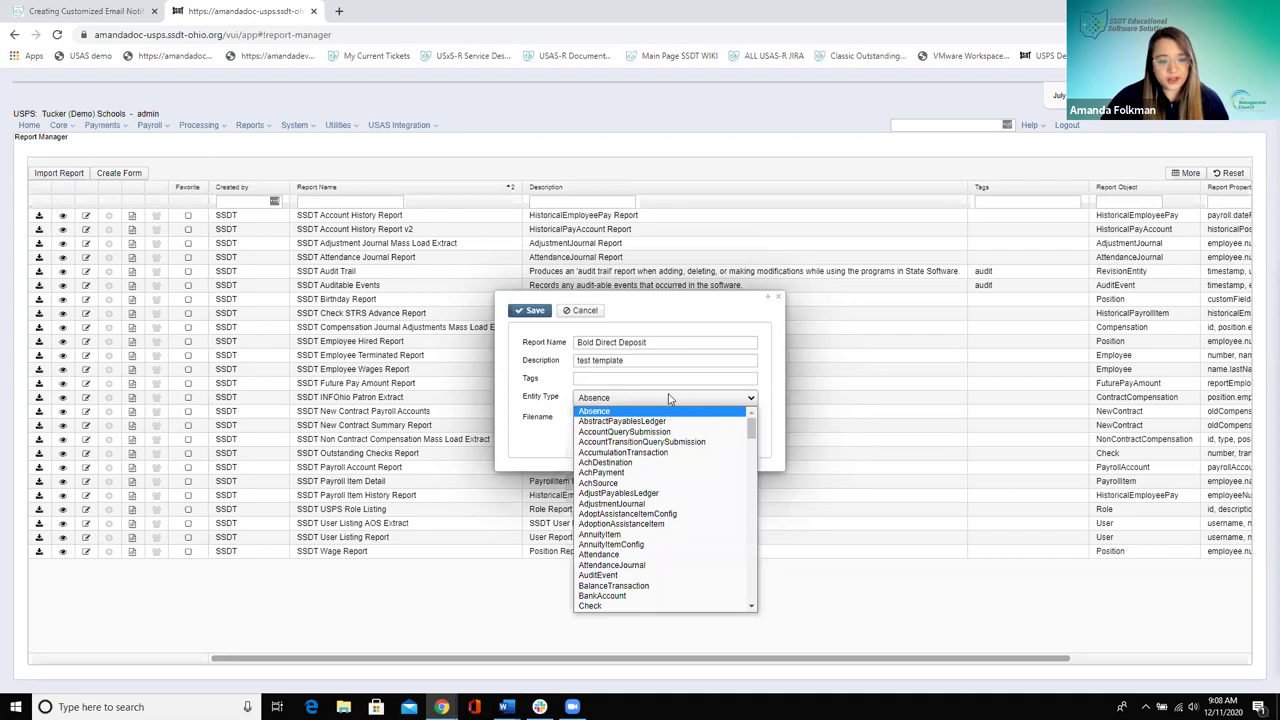
click(669, 398)
key(p)
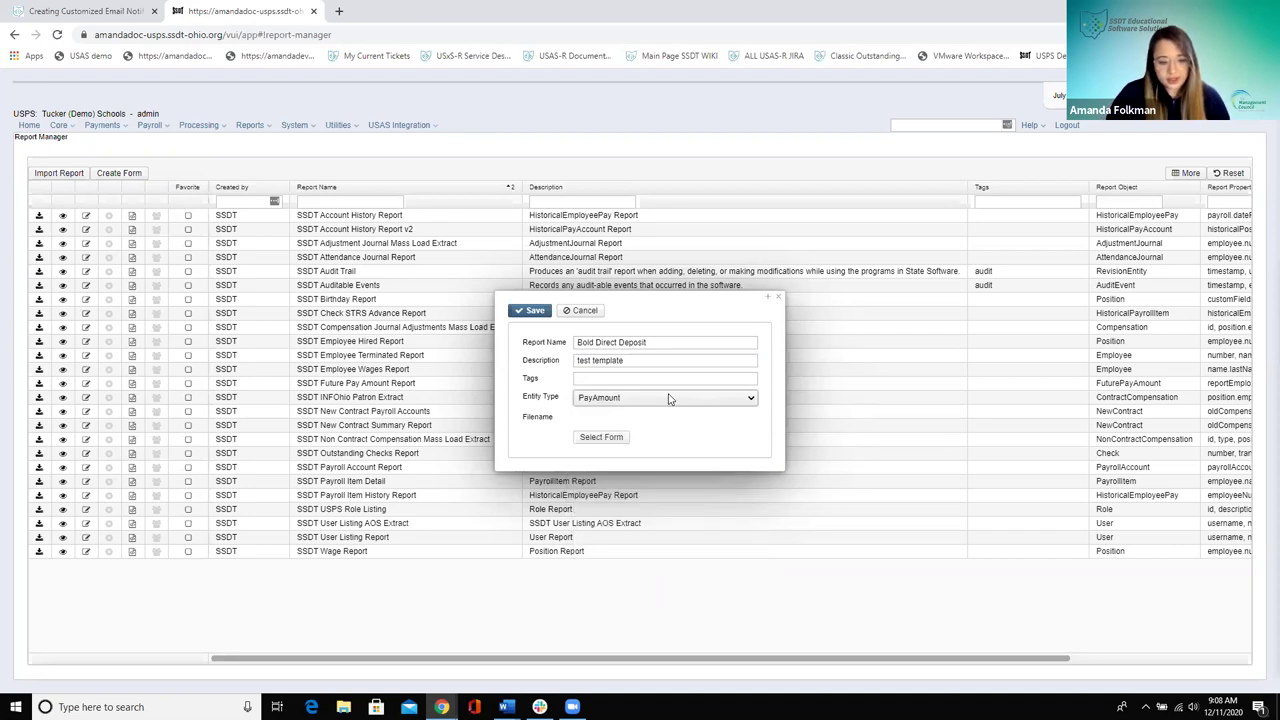
key(p)
key(p)
key(p)
key(p)
key(p)
key(p)
key(p)
key(p)
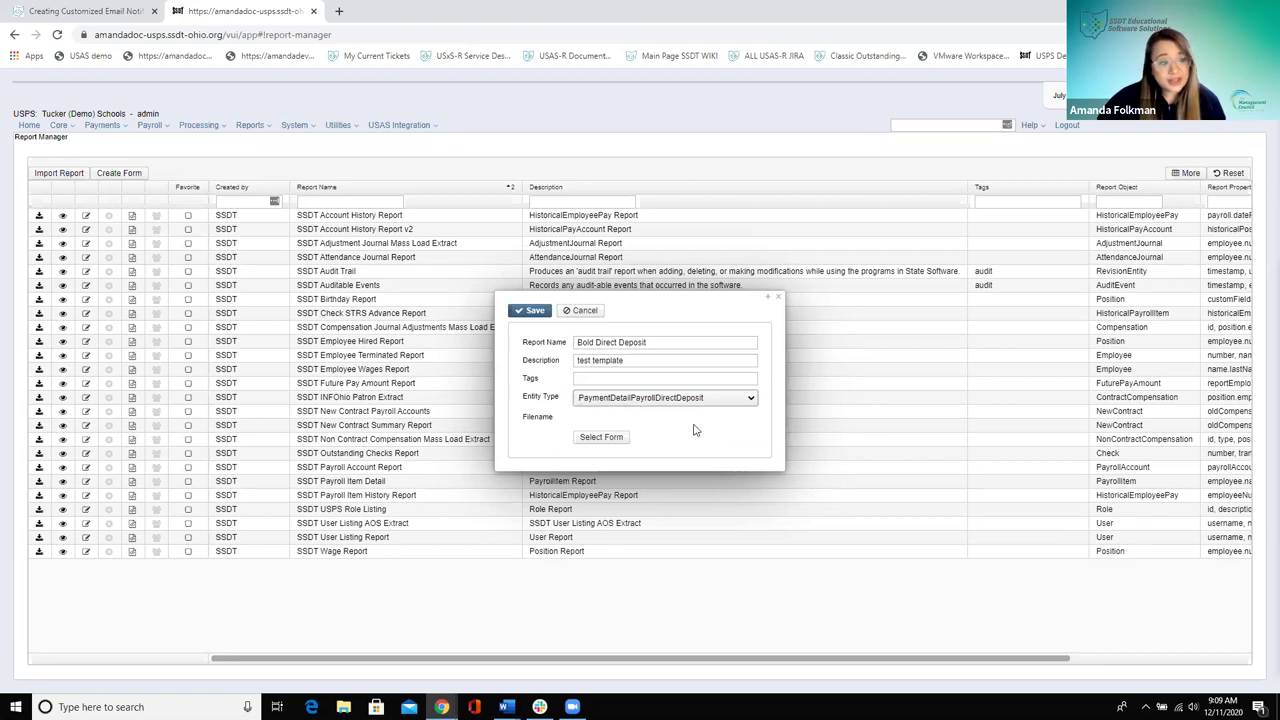
- Attach directDepositTemplate (1) from Downloads, sorted newest first, as the report's Word form
click(603, 438)
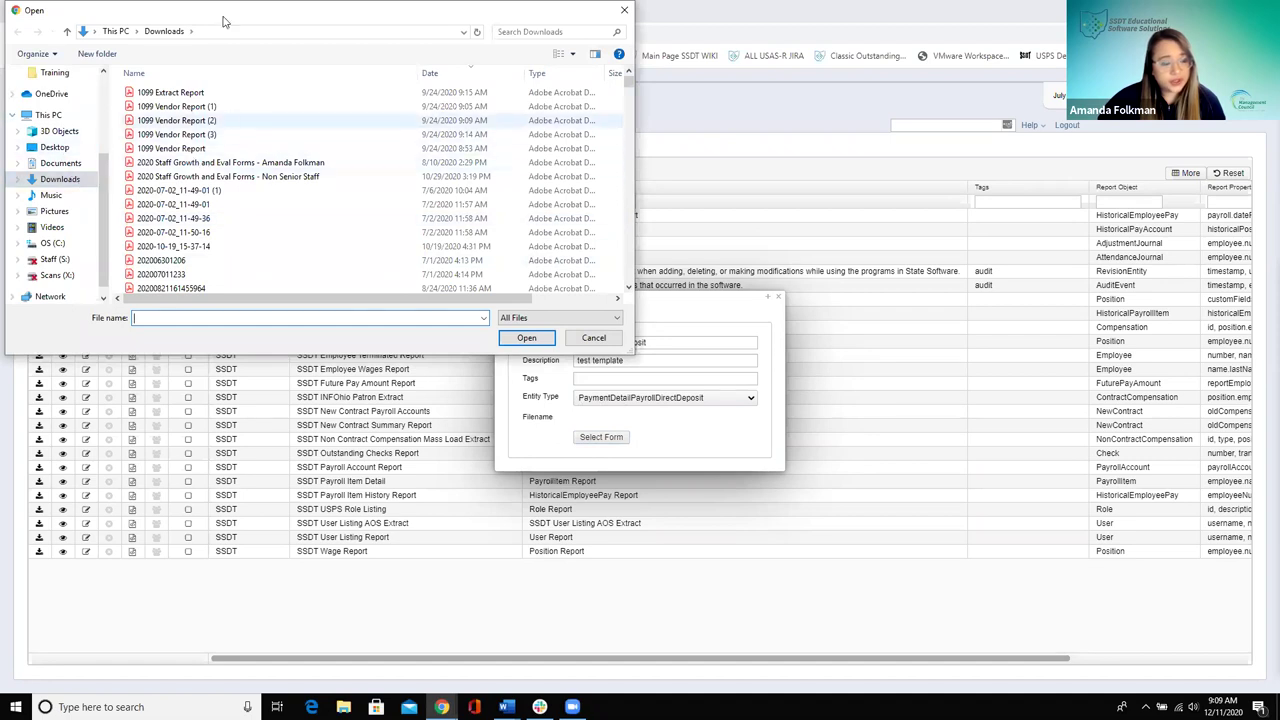
drag(224, 20, 267, 181)
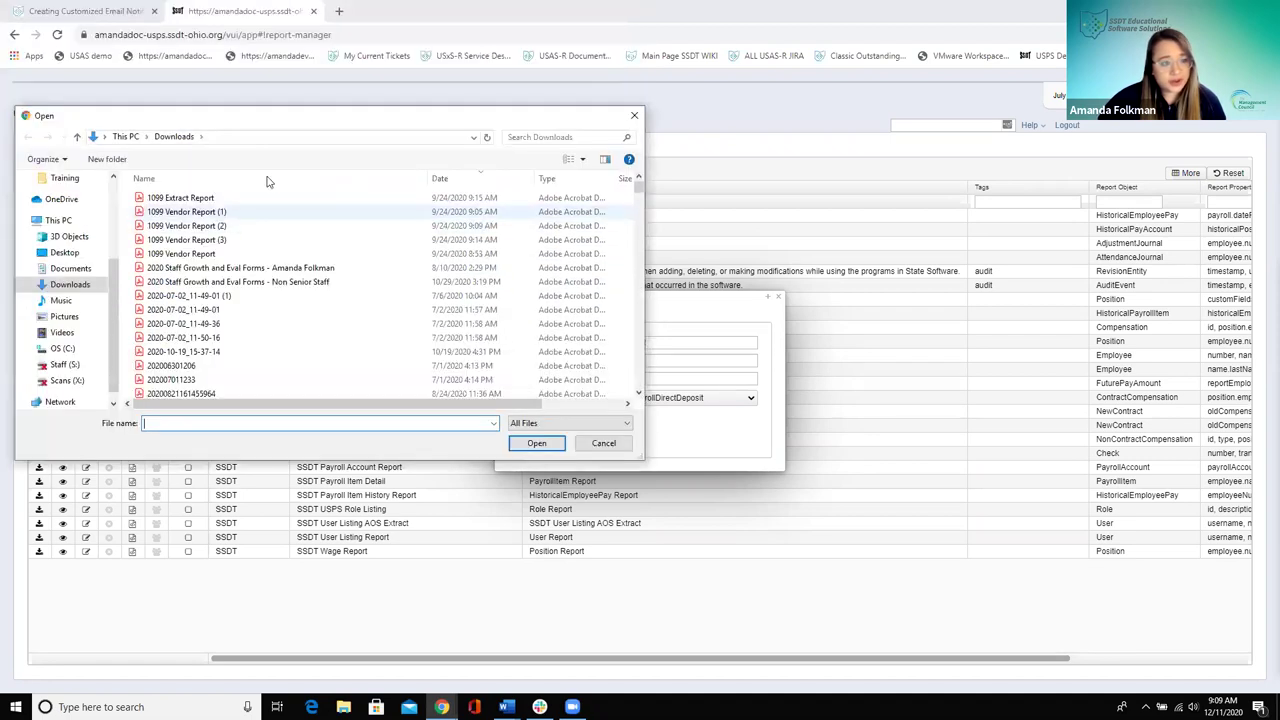
click(512, 184)
click(212, 212)
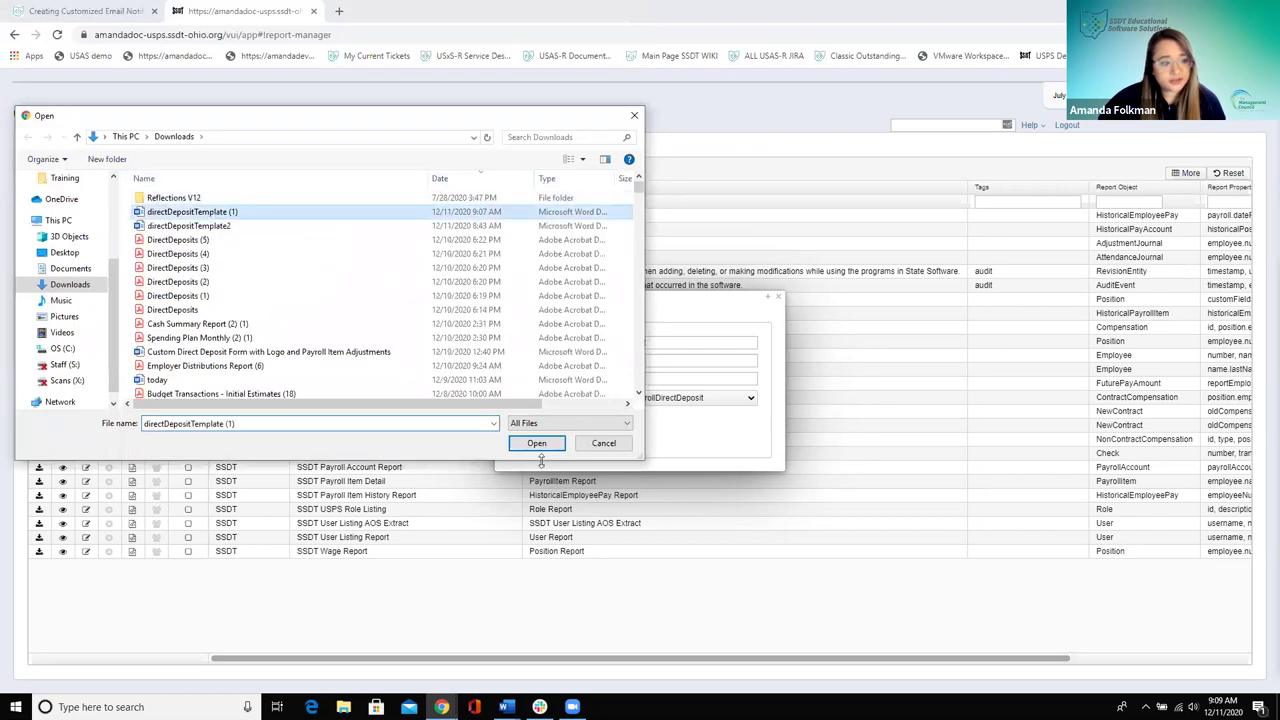
click(536, 443)
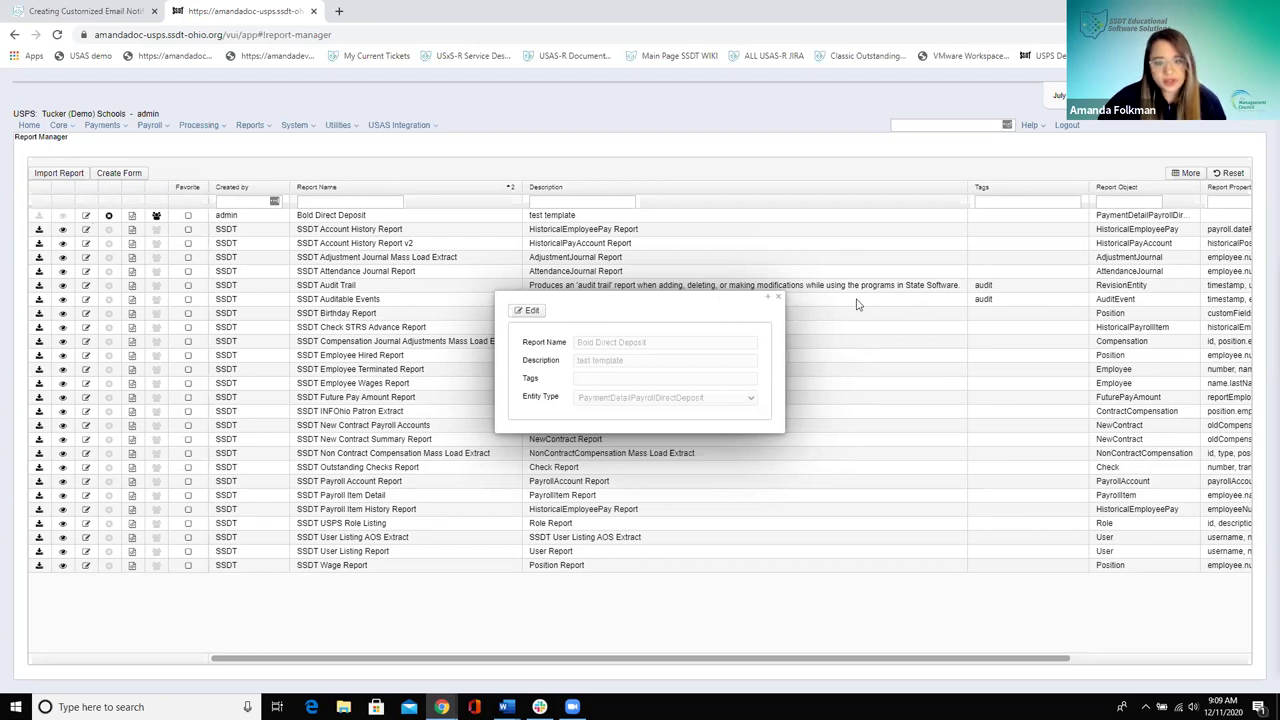
- Go to Payments > Payroll and check payments 687393 and 687392
click(778, 297)
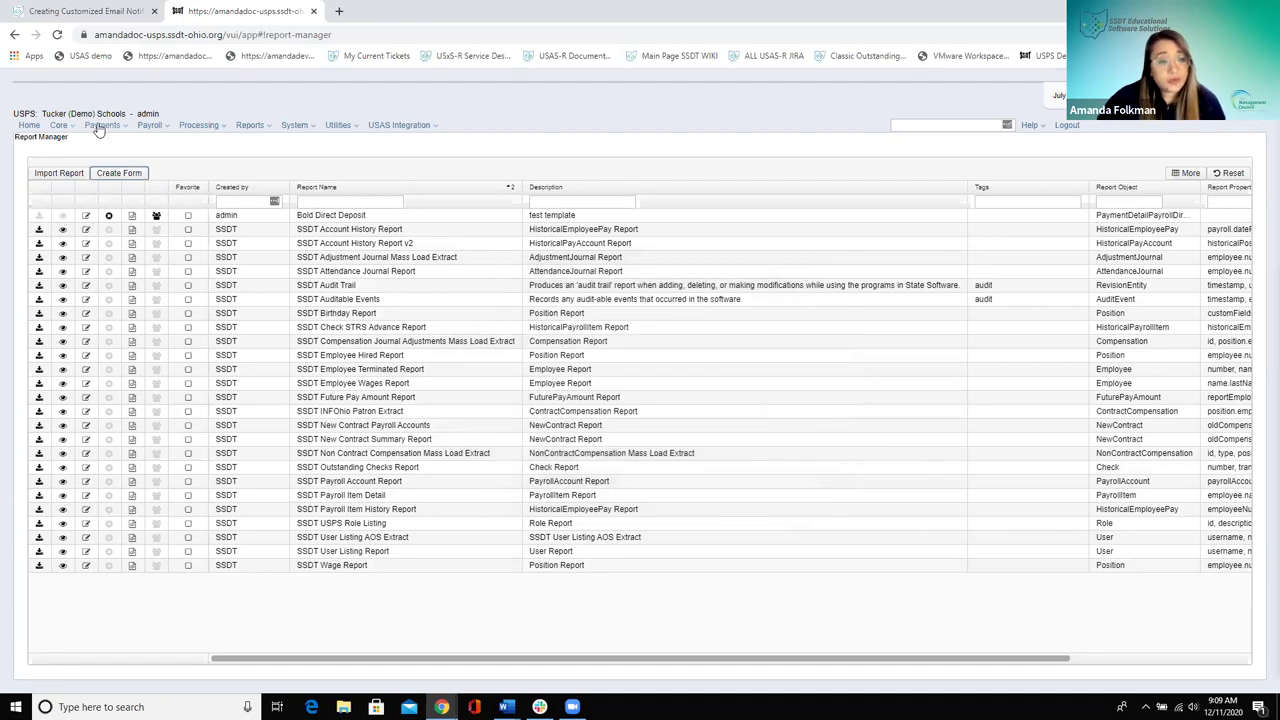
click(99, 127)
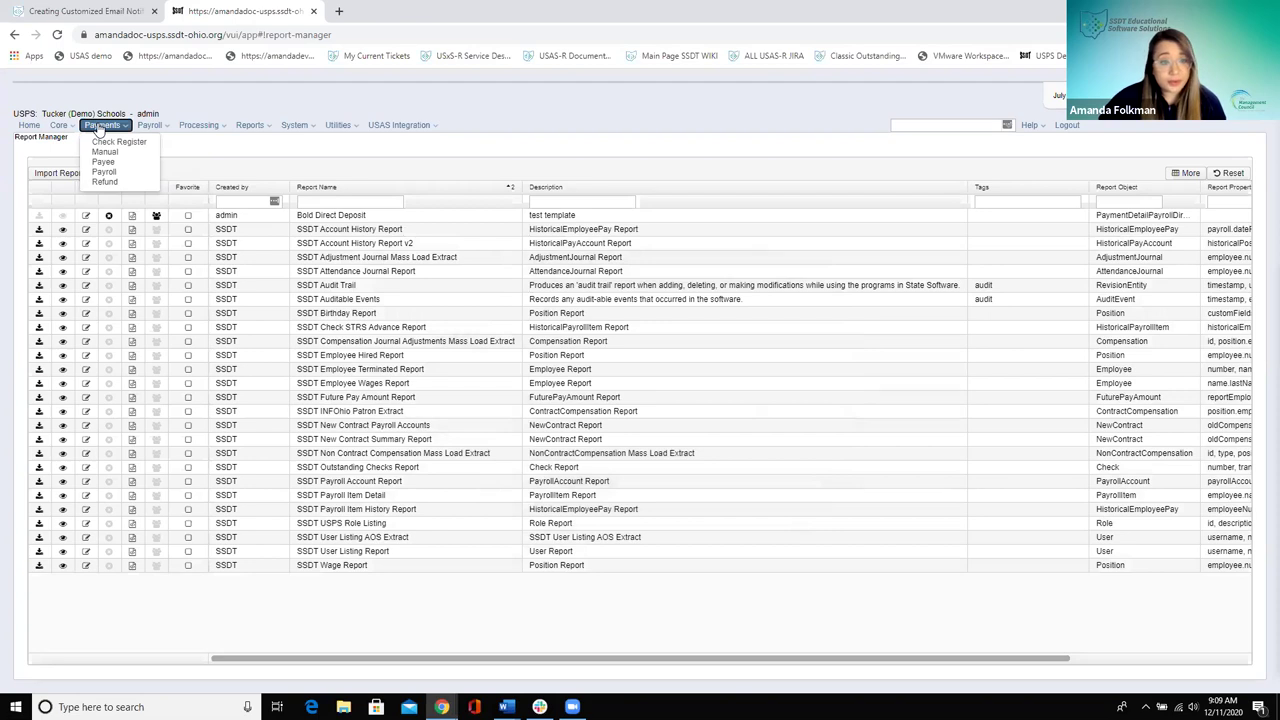
click(124, 173)
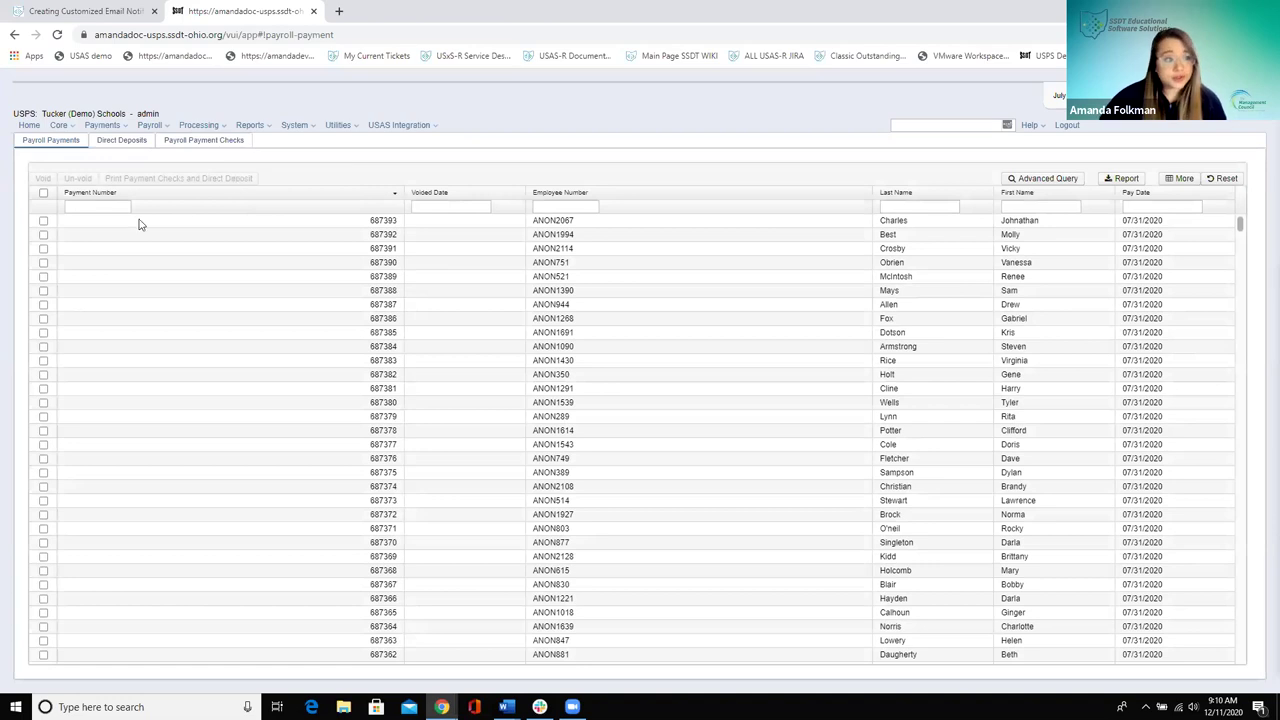
click(43, 220)
click(43, 234)
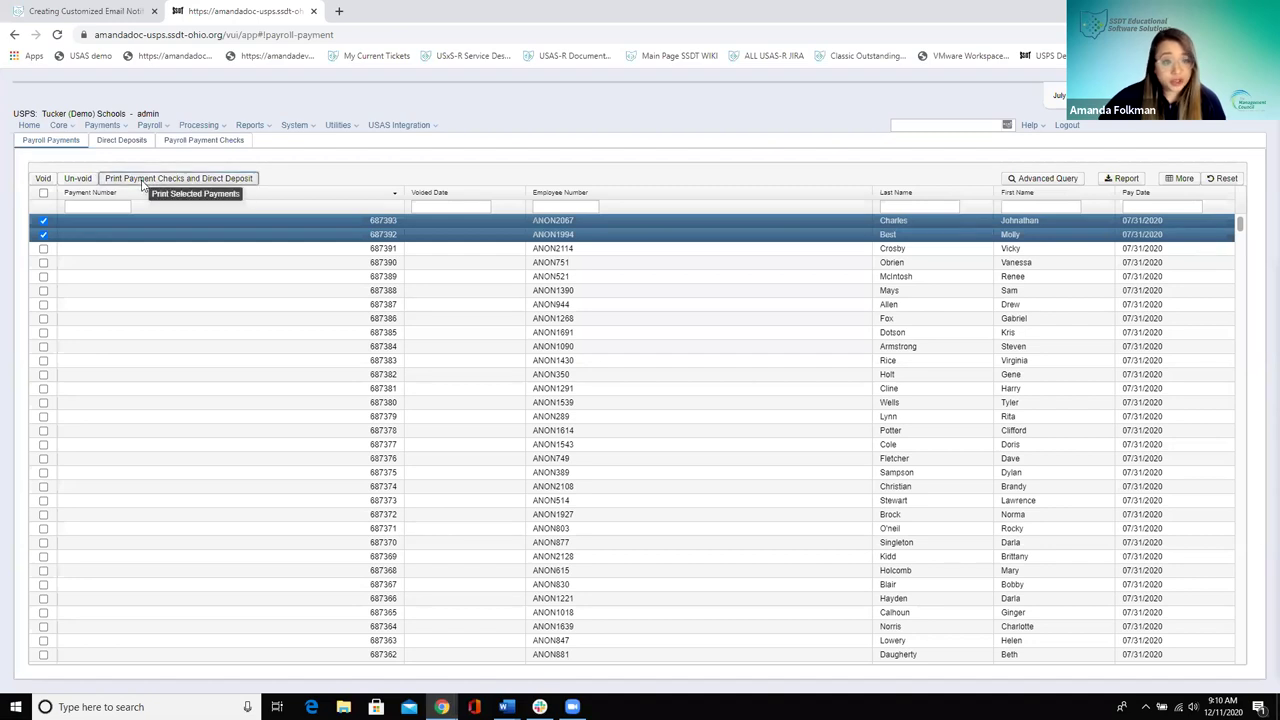
- Print their direct deposit notices as a PDF using the Bold Direct Deposit form
click(142, 183)
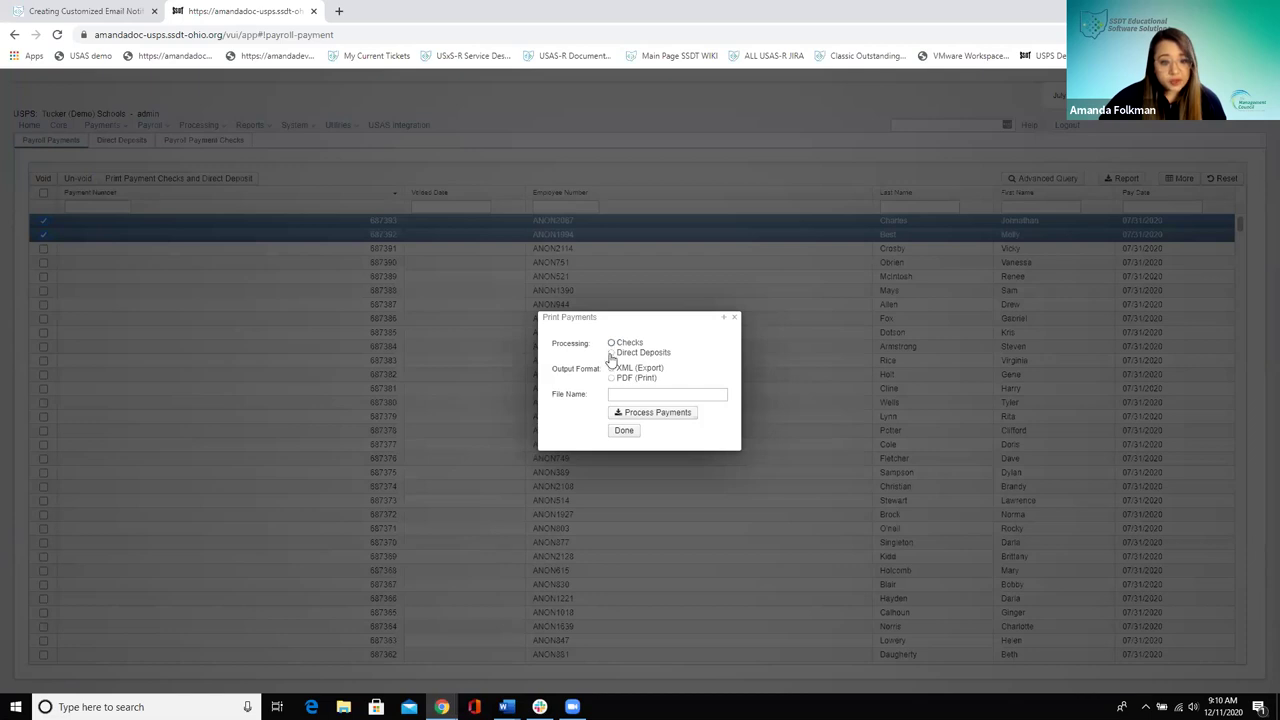
click(611, 354)
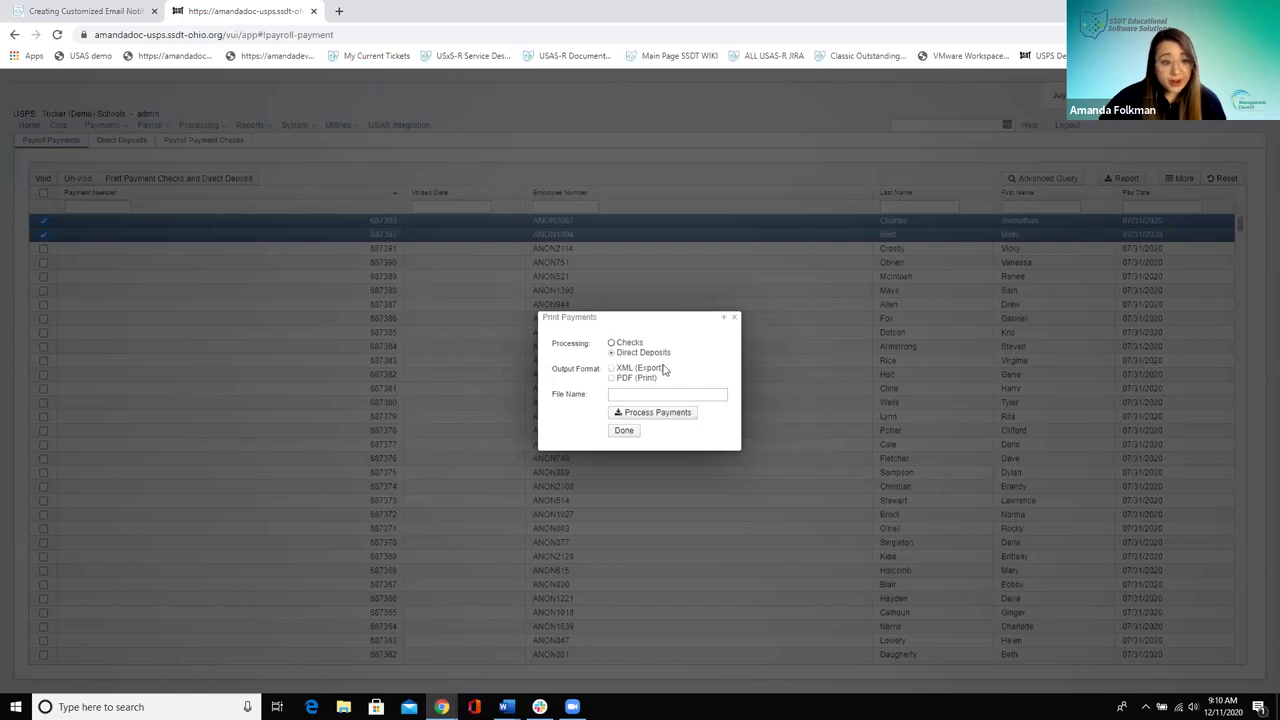
click(611, 379)
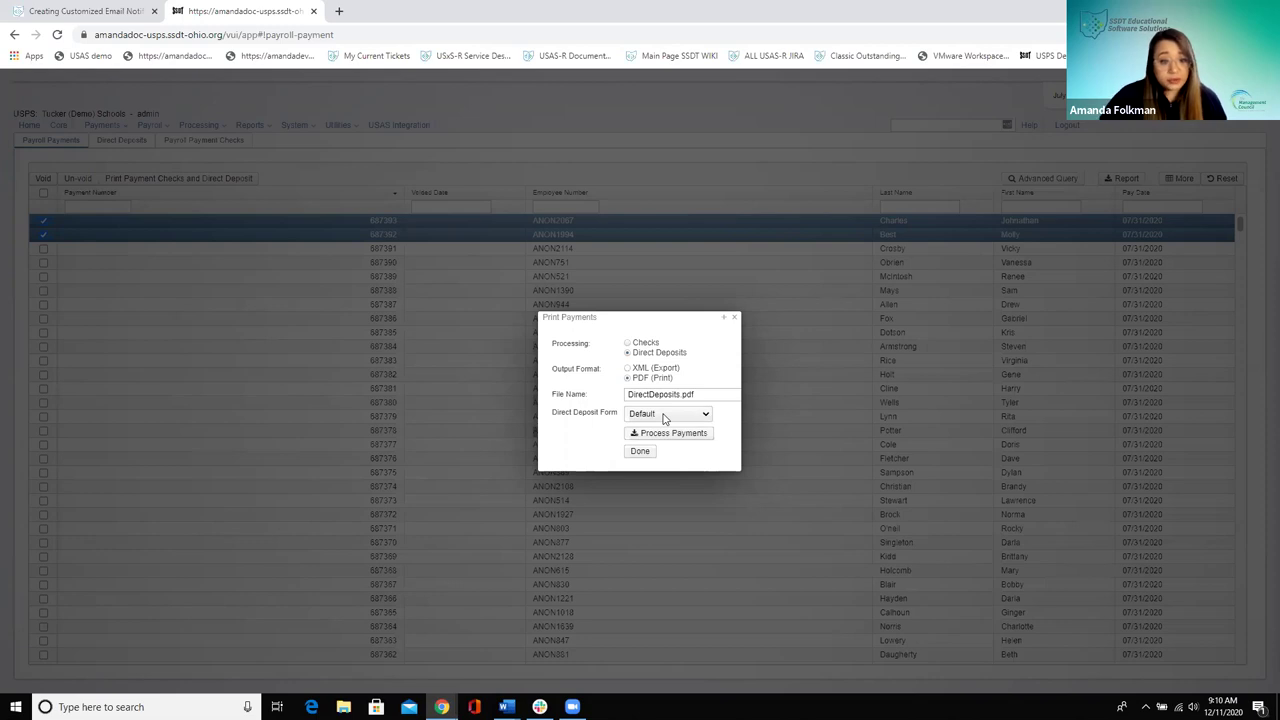
click(664, 417)
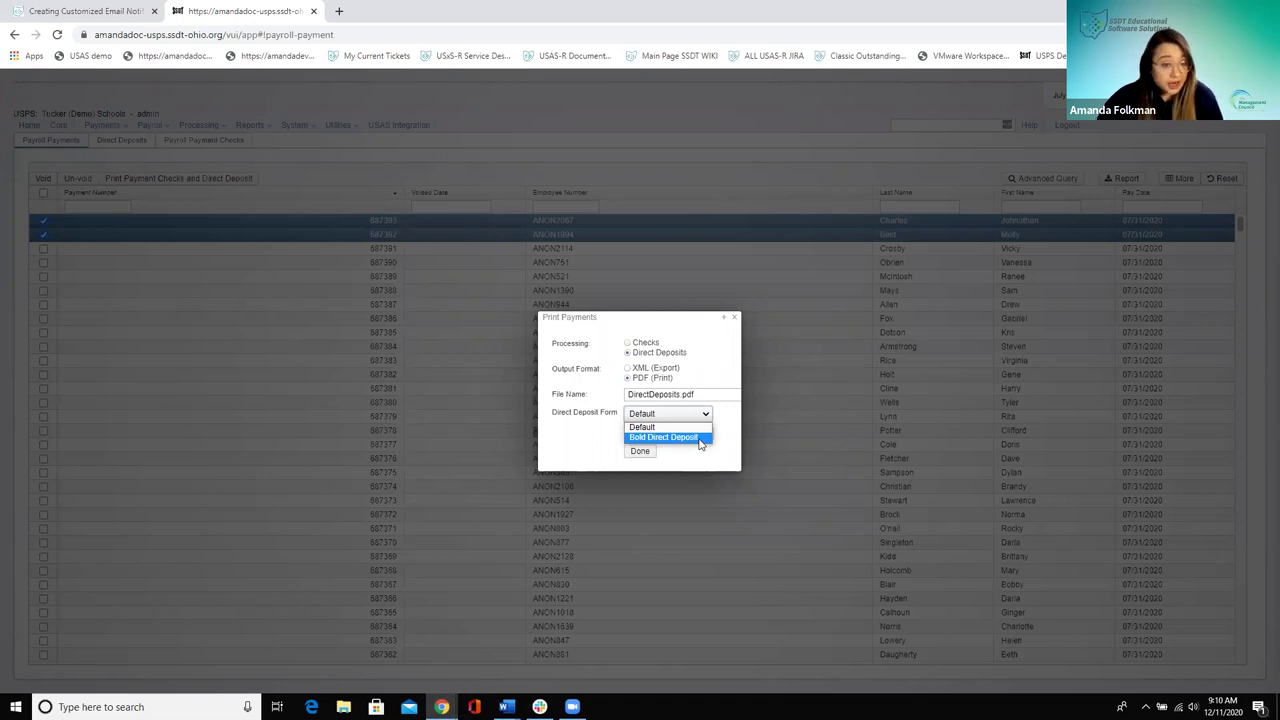
key(Up)
key(Down)
key(Up)
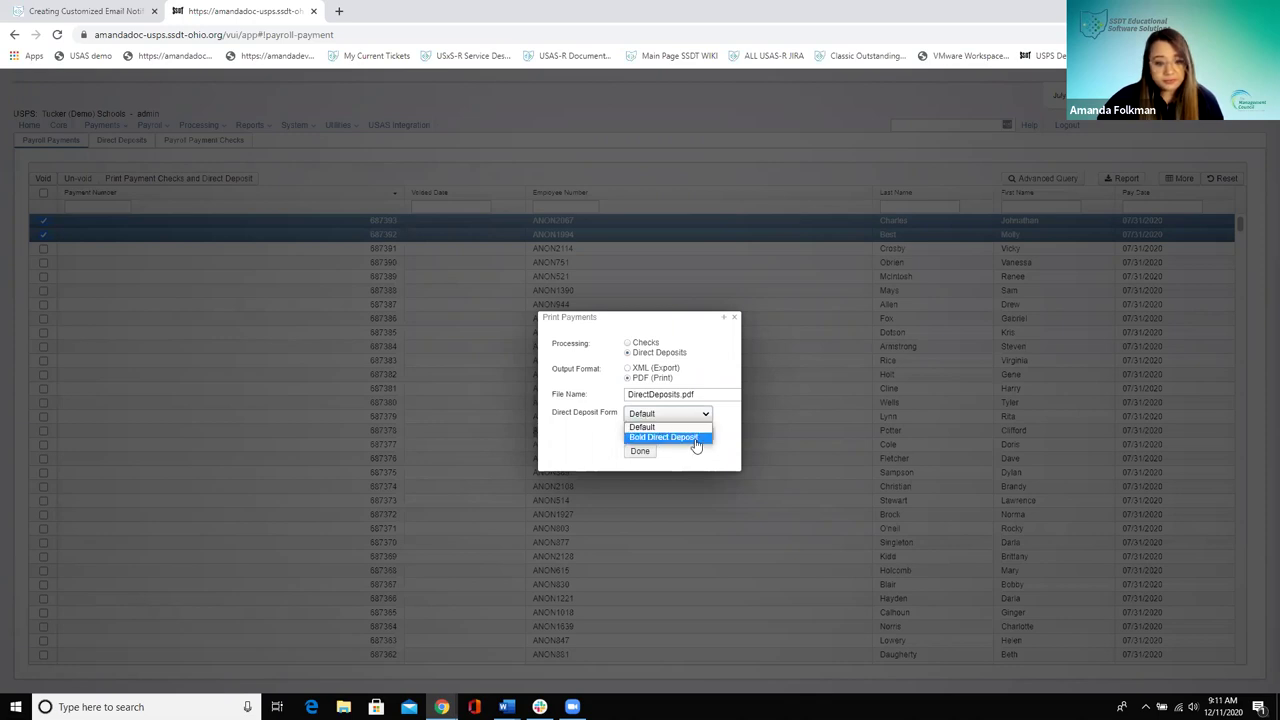
click(695, 440)
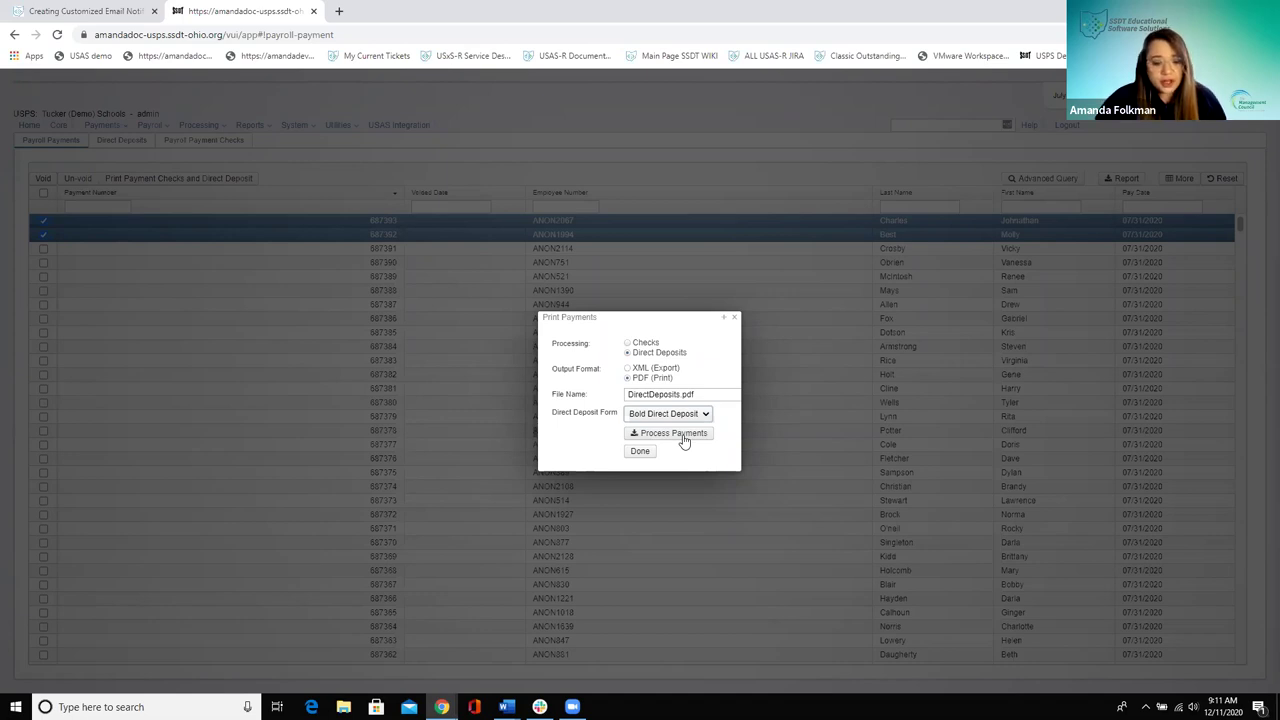
click(685, 440)
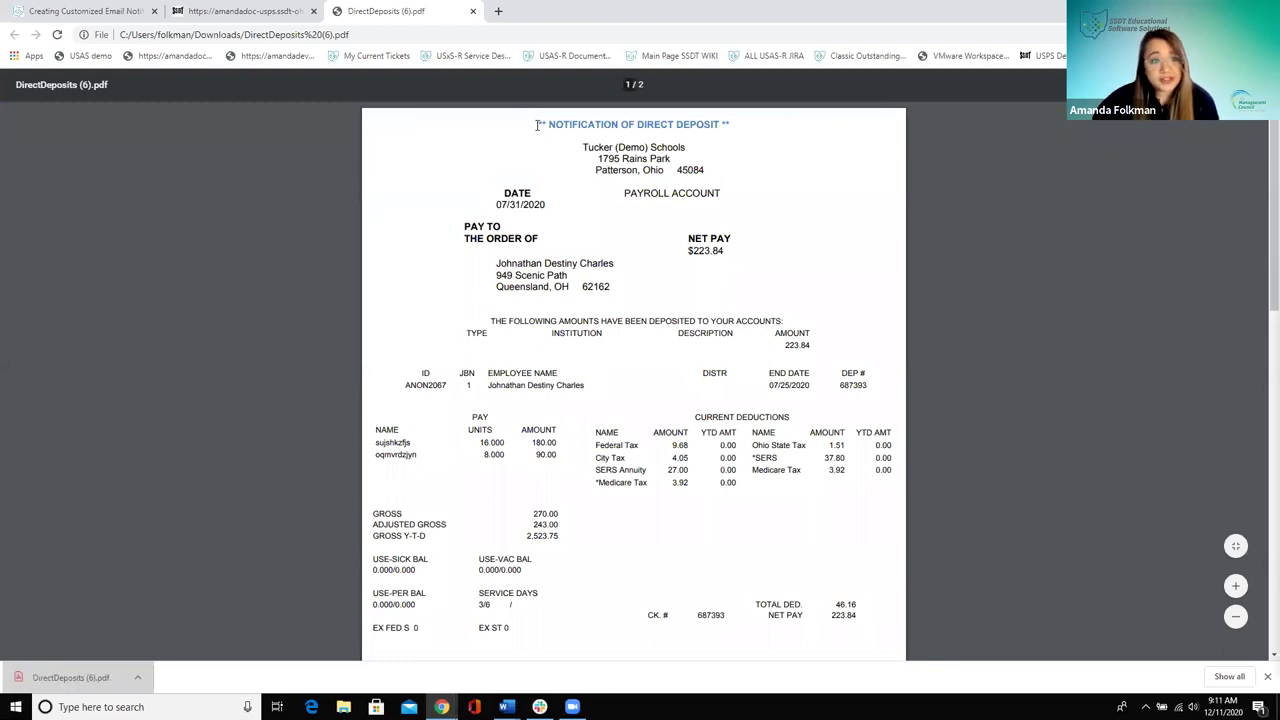
- Check the heading and pay-to text in the DirectDeposits PDF, then close the Print Payments dialog
drag(720, 124, 548, 124)
drag(518, 238, 845, 302)
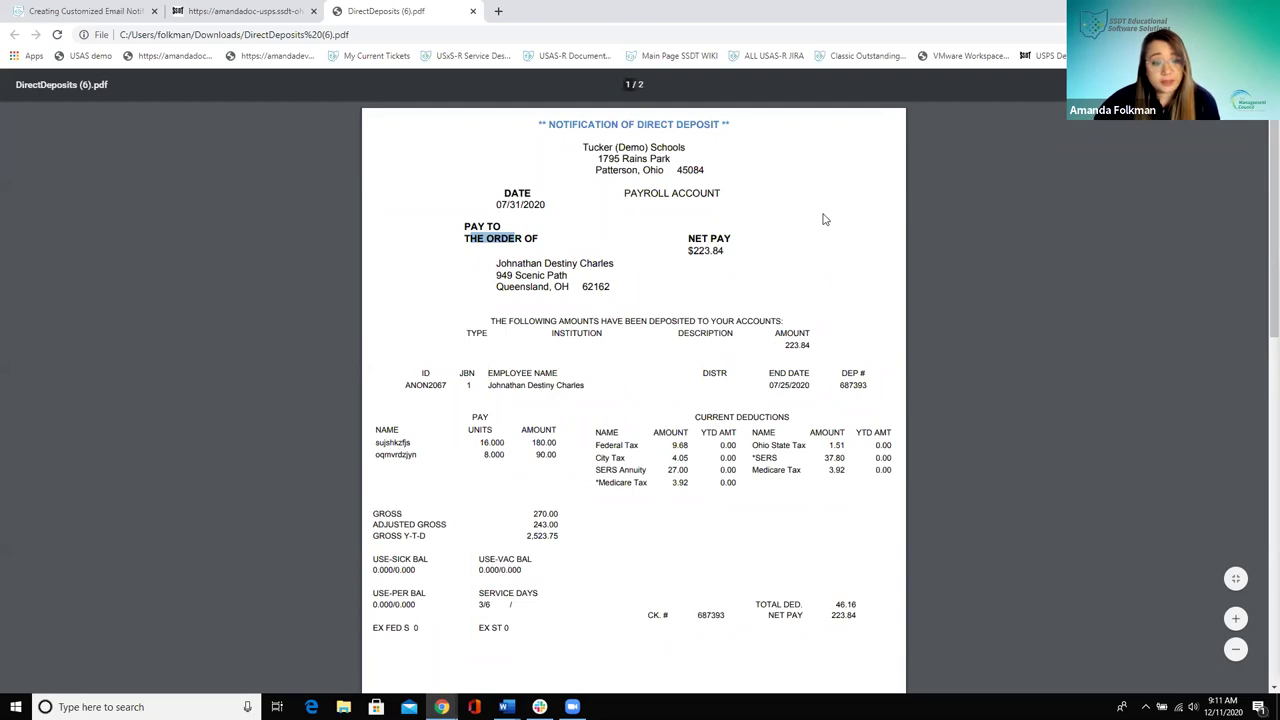
click(421, 138)
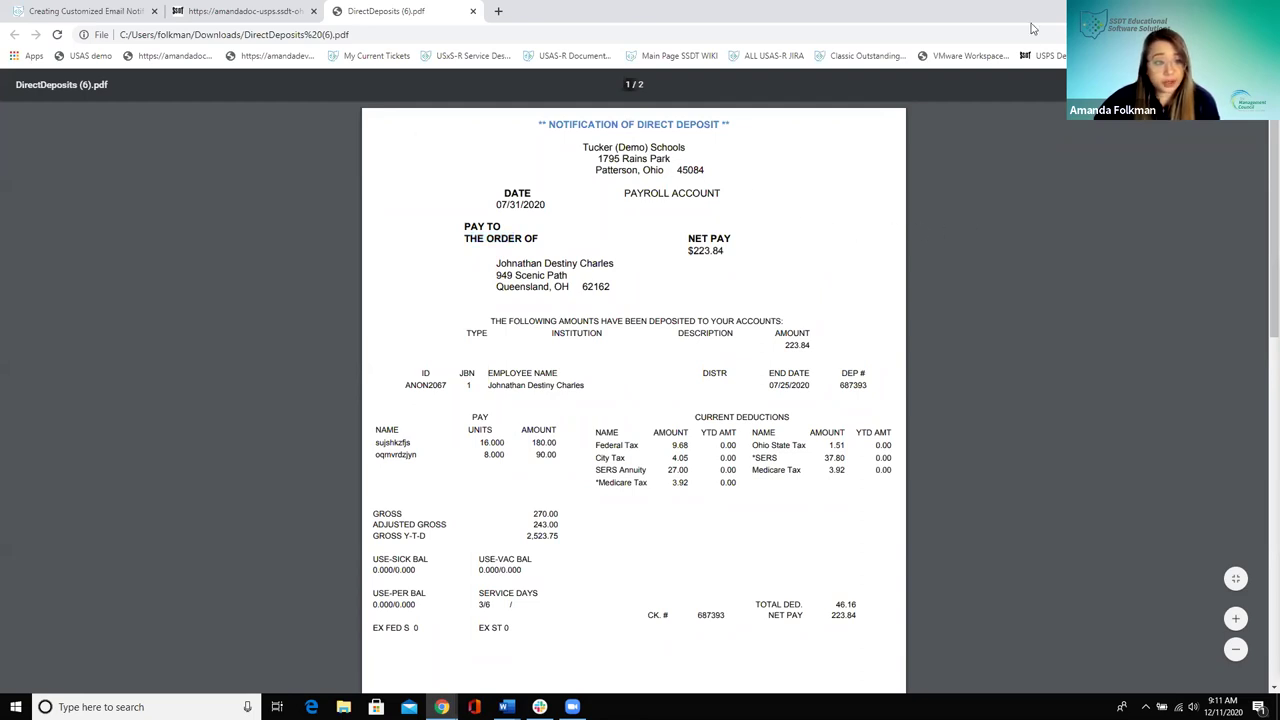
click(267, 15)
click(734, 320)
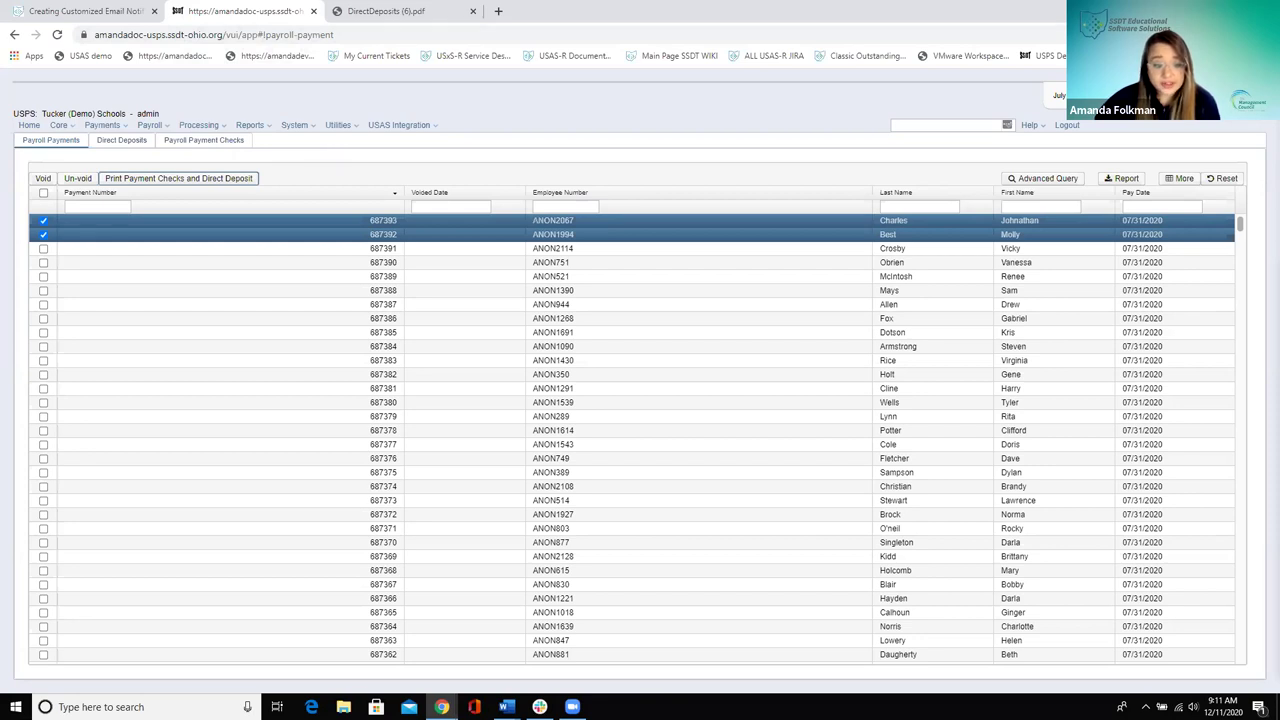
click(506, 707)
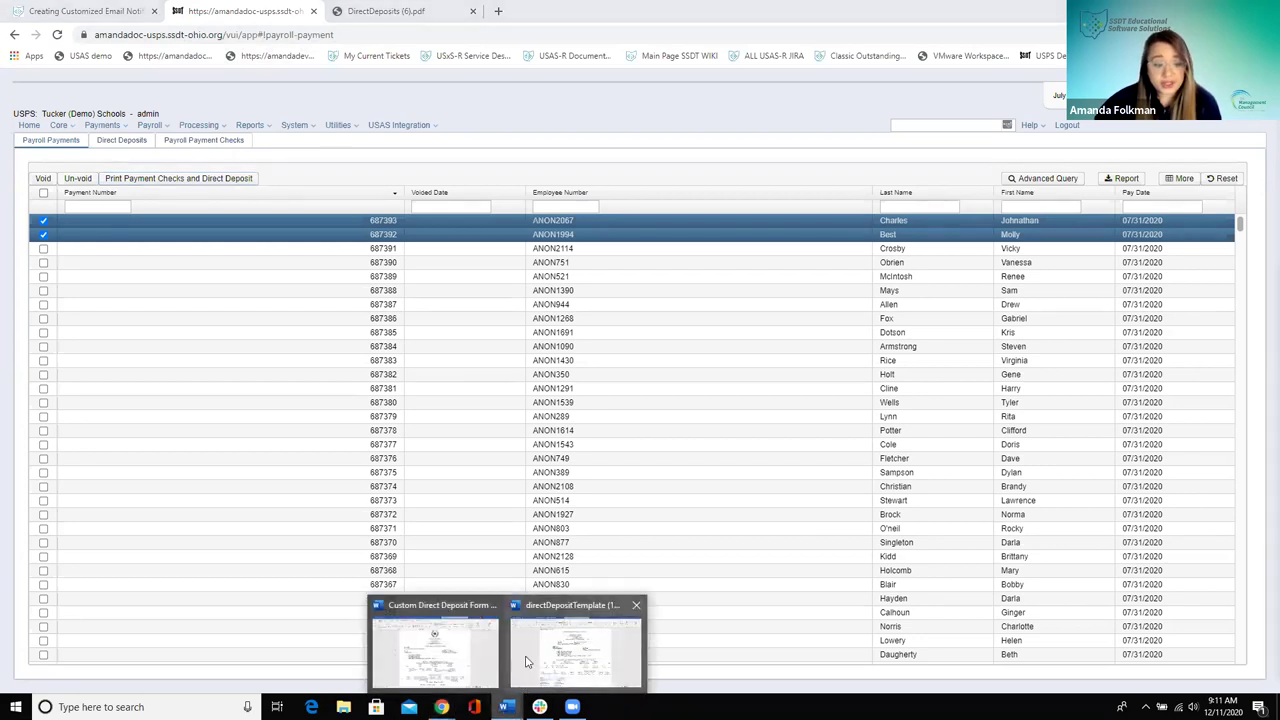
click(526, 652)
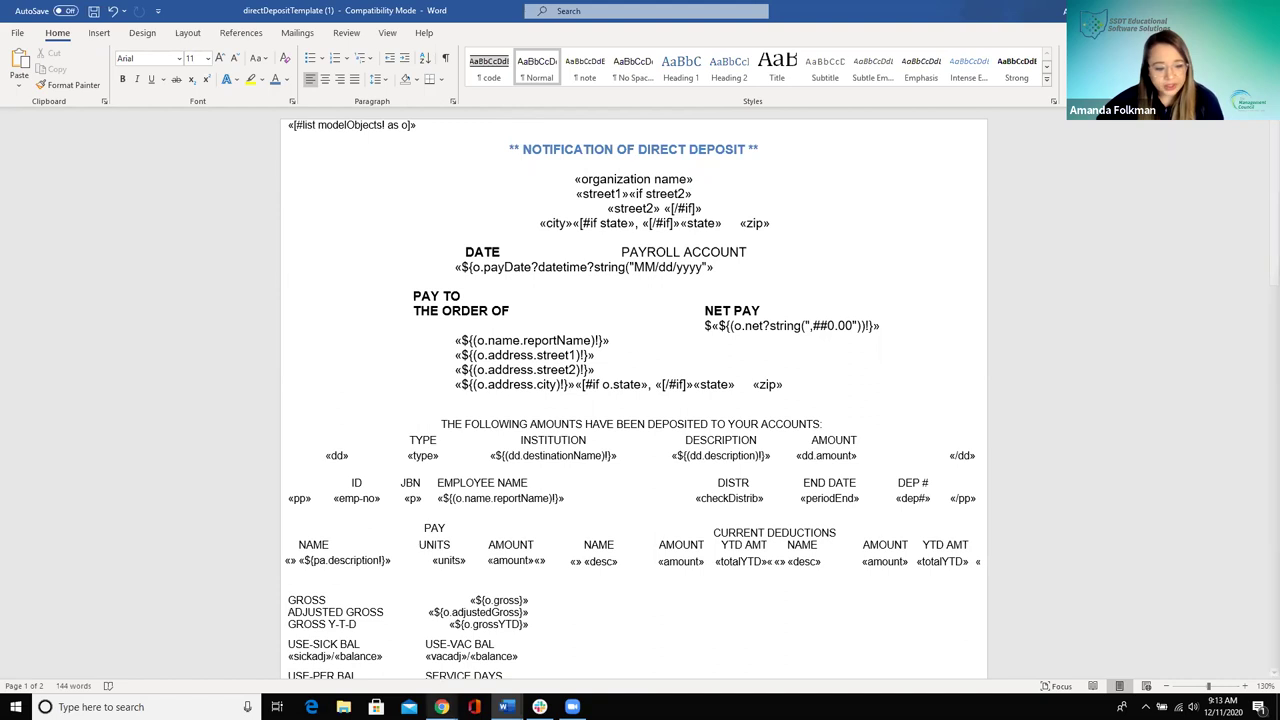
mouse_move(441, 707)
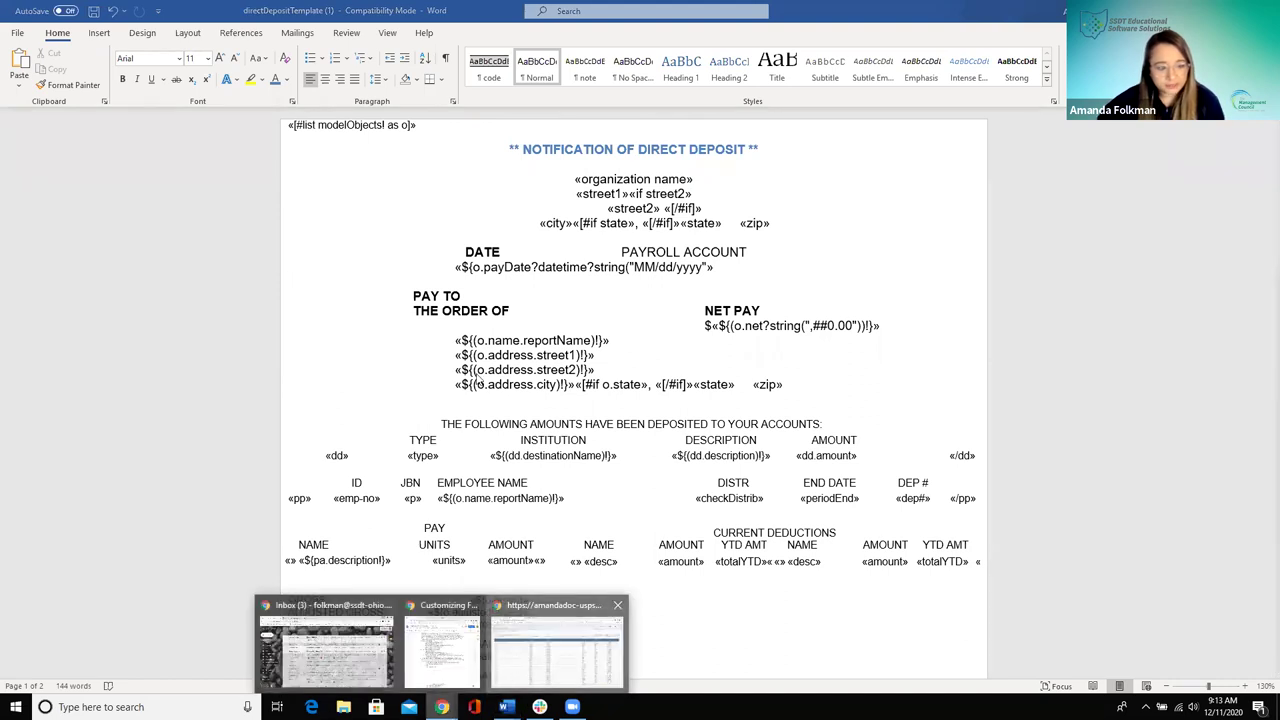
click(557, 650)
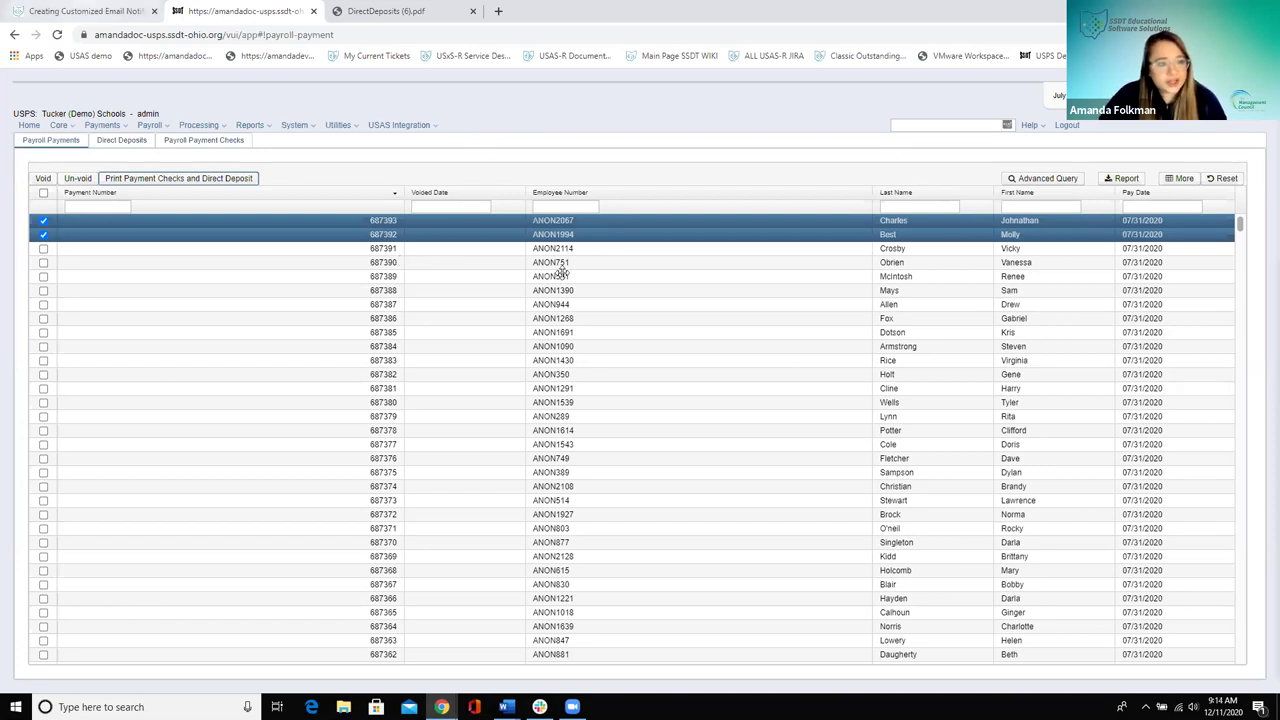
- Scroll the Creating Customized Email Notification Forms wiki page to its Print Payments example with DD NOTICE
key(ctrl+shift+Tab)
scroll(409, 367, down, 3)
scroll(409, 367, down, 5)
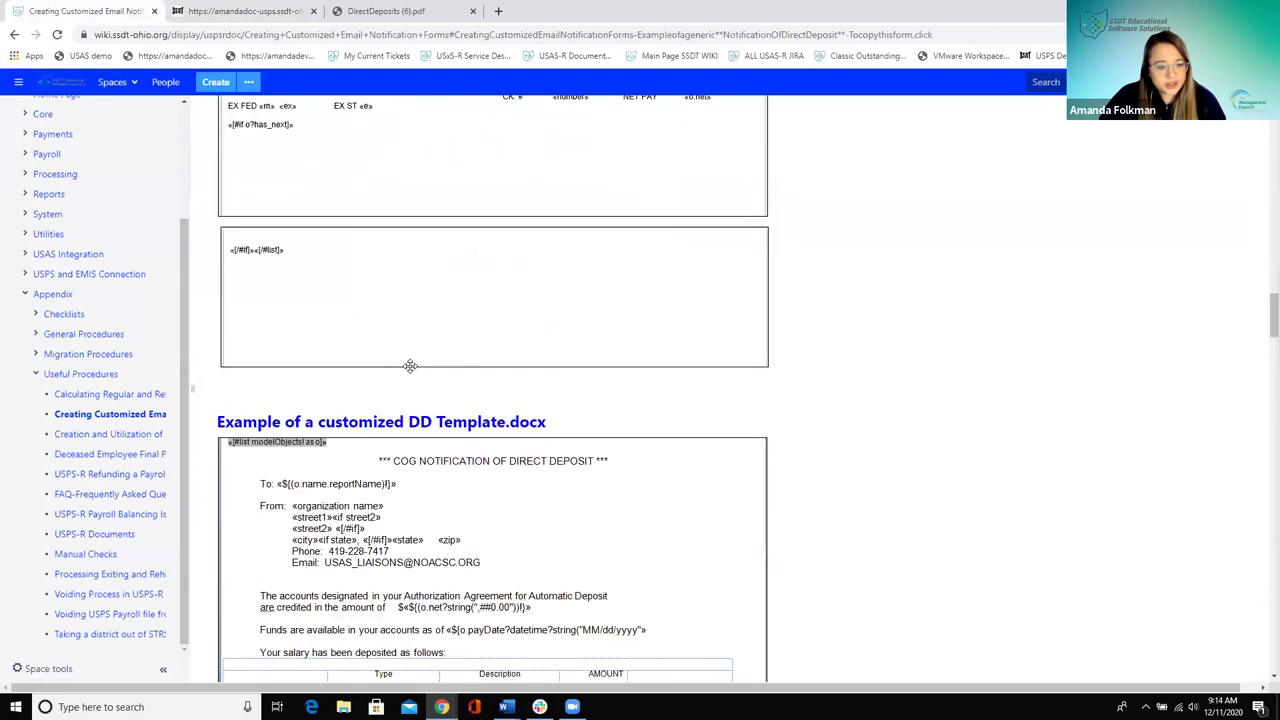
scroll(409, 365, down, 10)
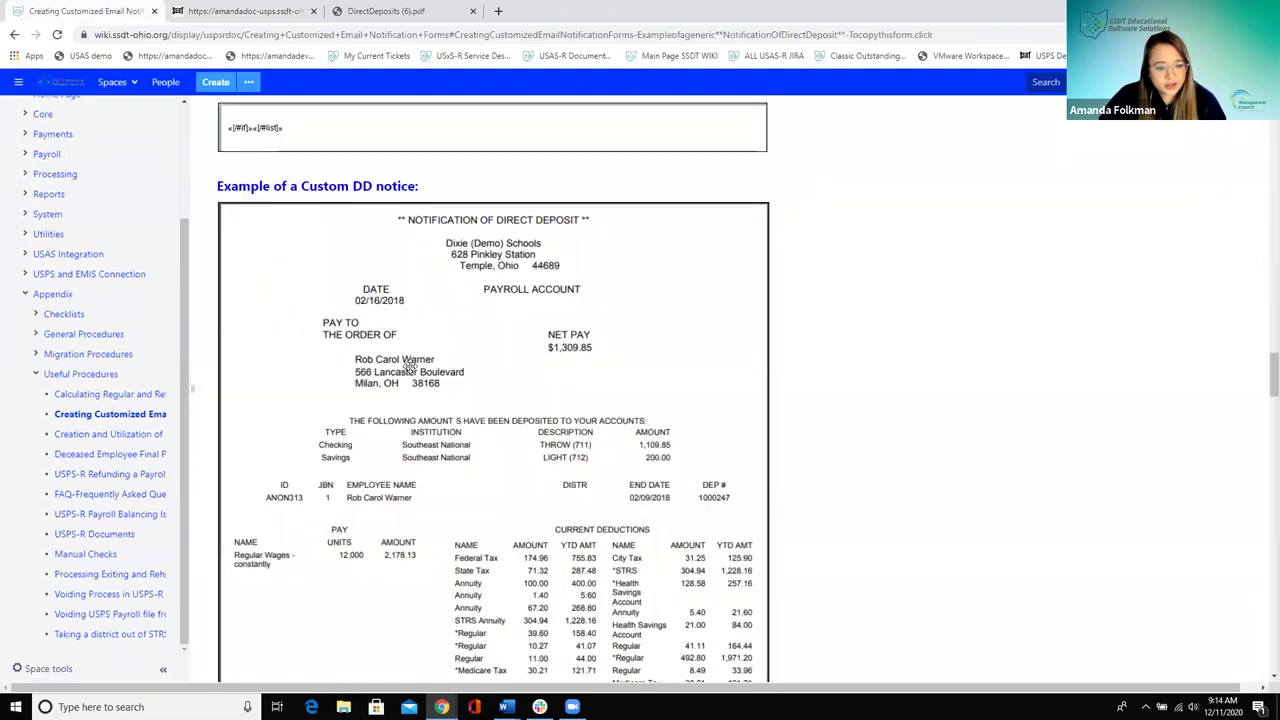
scroll(409, 366, down, 9)
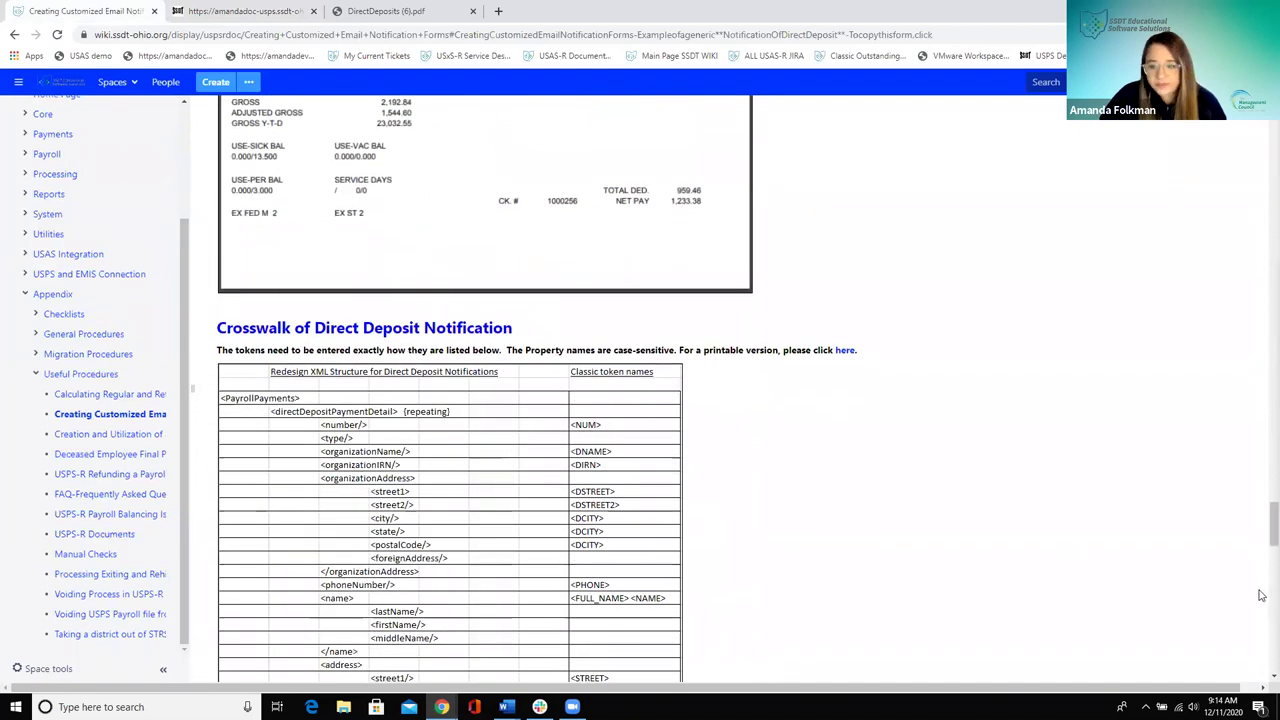
scroll(1260, 563, down, 6)
scroll(1260, 494, up, 3)
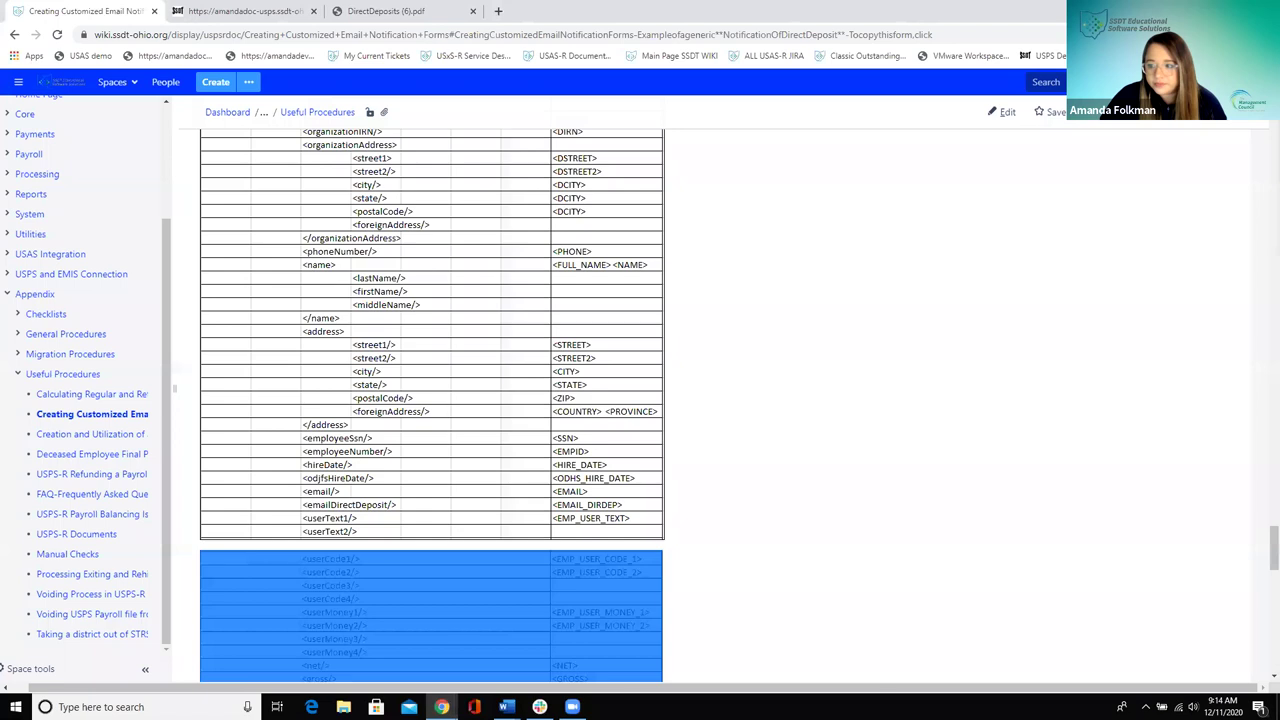
click(1259, 549)
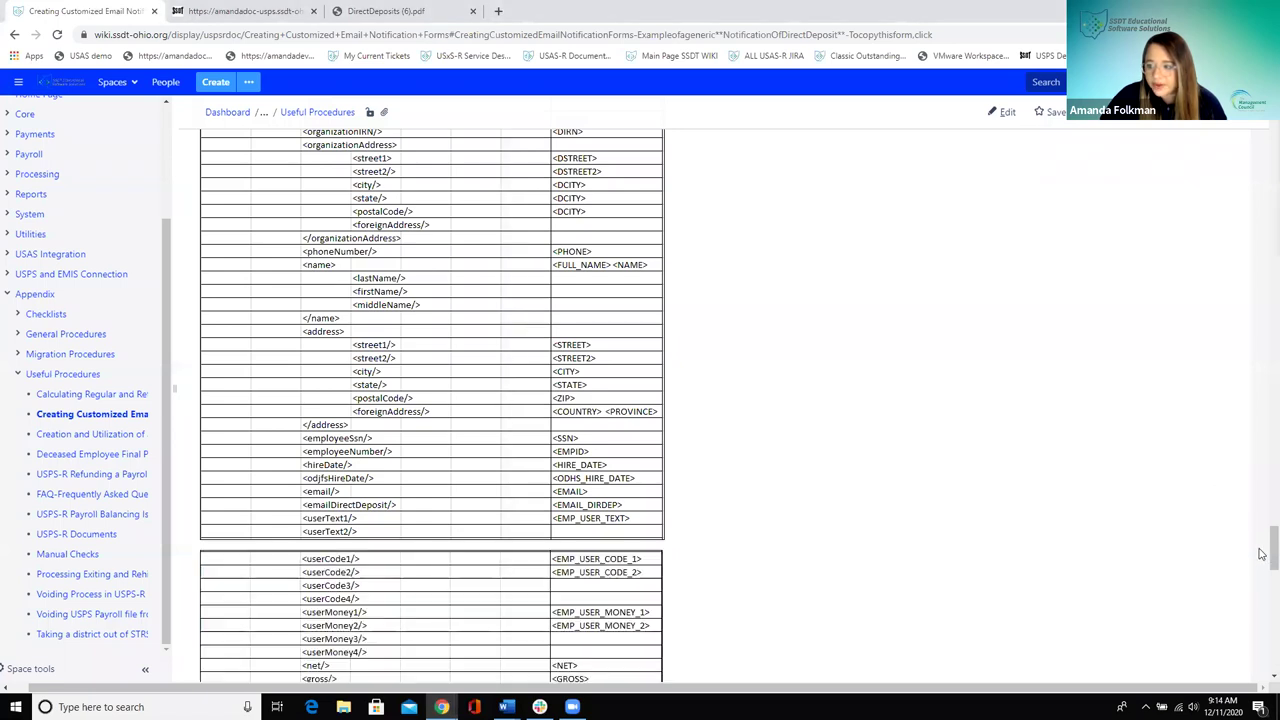
drag(1273, 548, 1273, 285)
scroll(343, 183, up, 20)
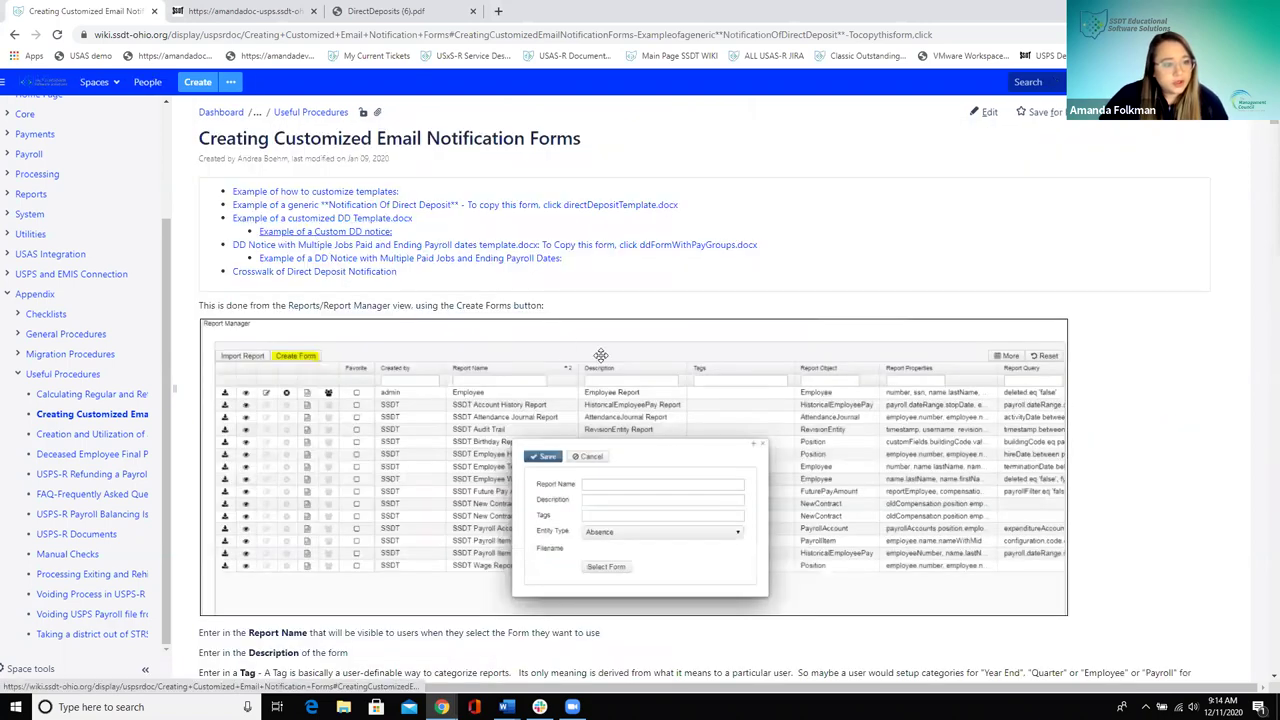
scroll(728, 430, down, 3)
scroll(728, 430, down, 3)
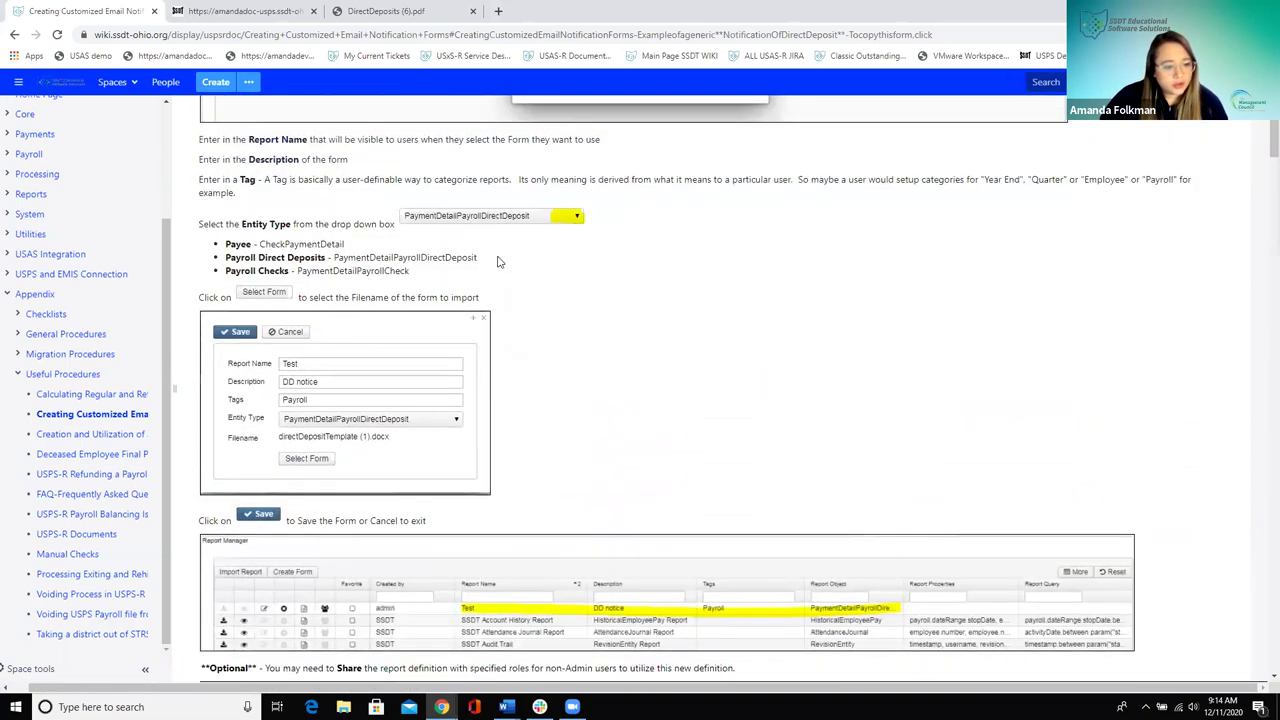
scroll(646, 411, down, 12)
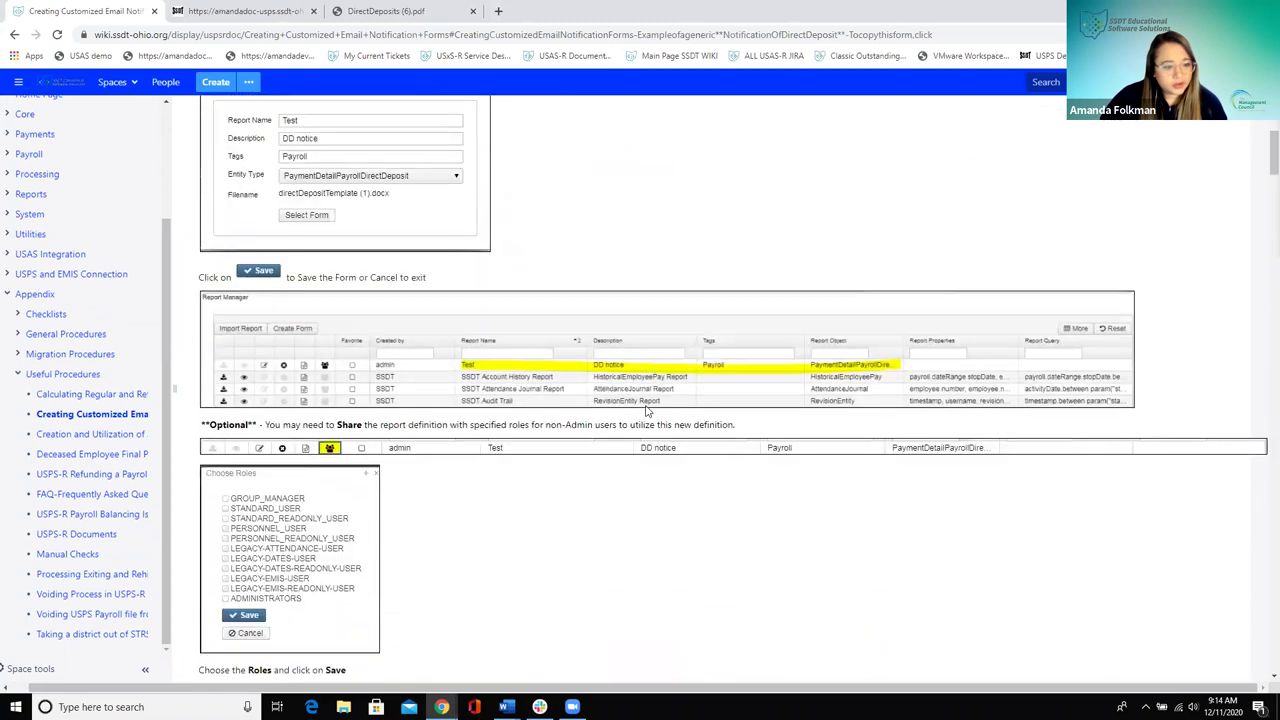
scroll(800, 472, down, 1)
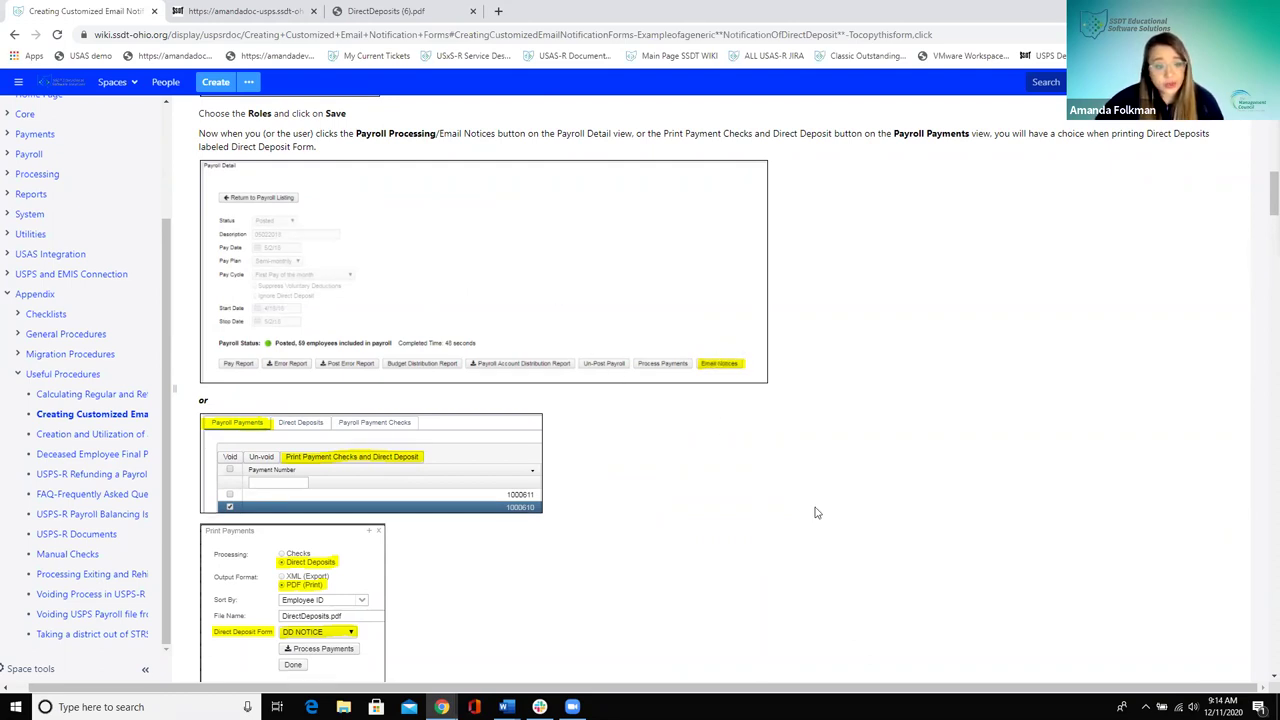
scroll(394, 540, down, 1)
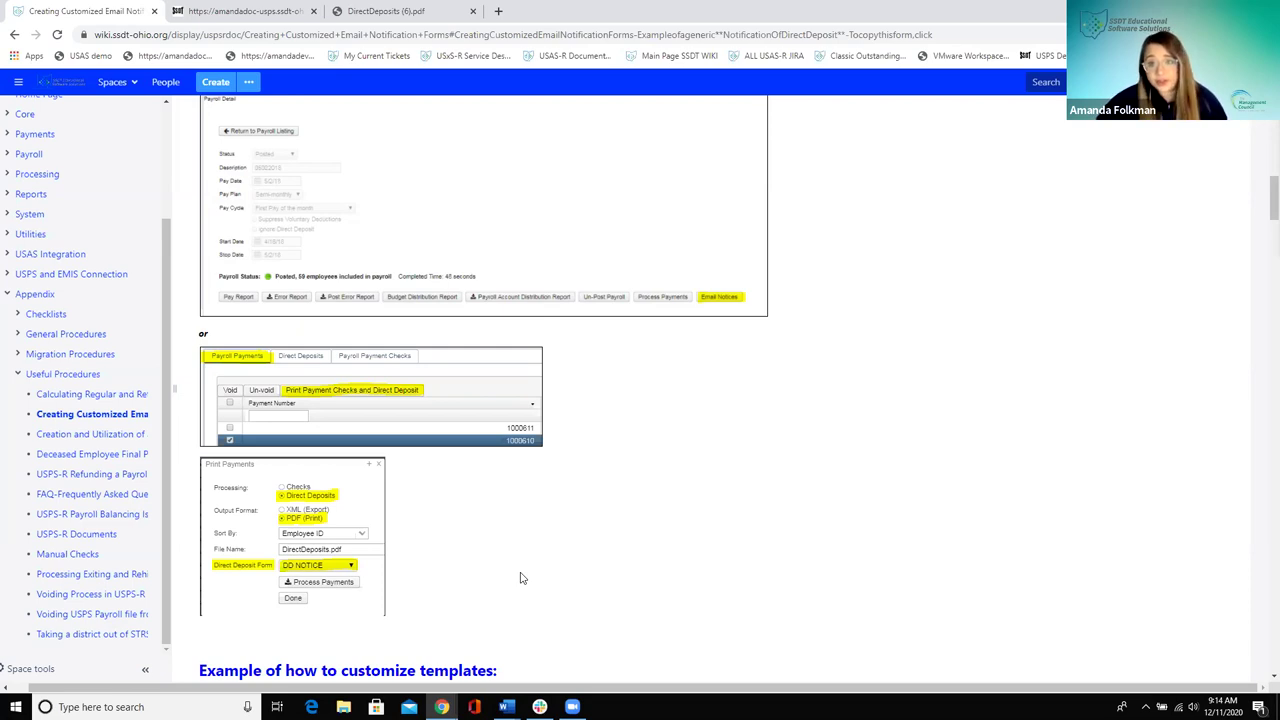
- Open Payment Printing Configuration under System > Configuration and pick Bold Direct Deposit, closing without saving
click(230, 11)
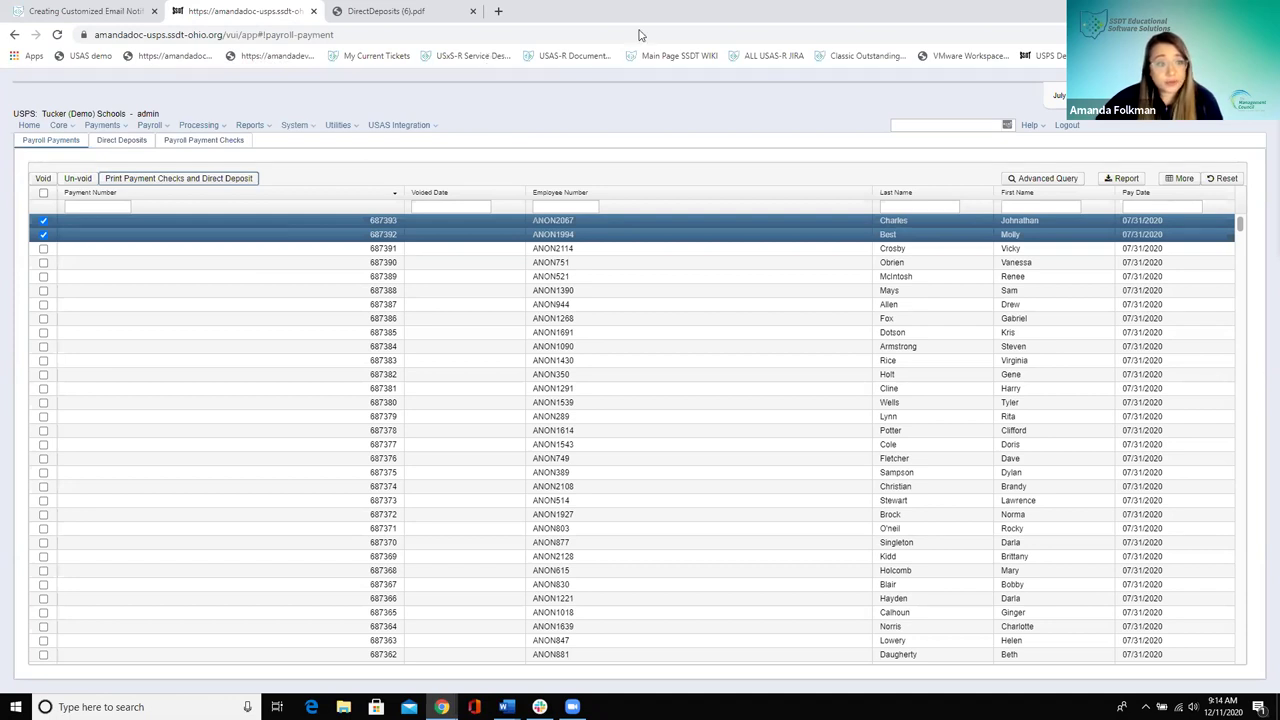
click(296, 128)
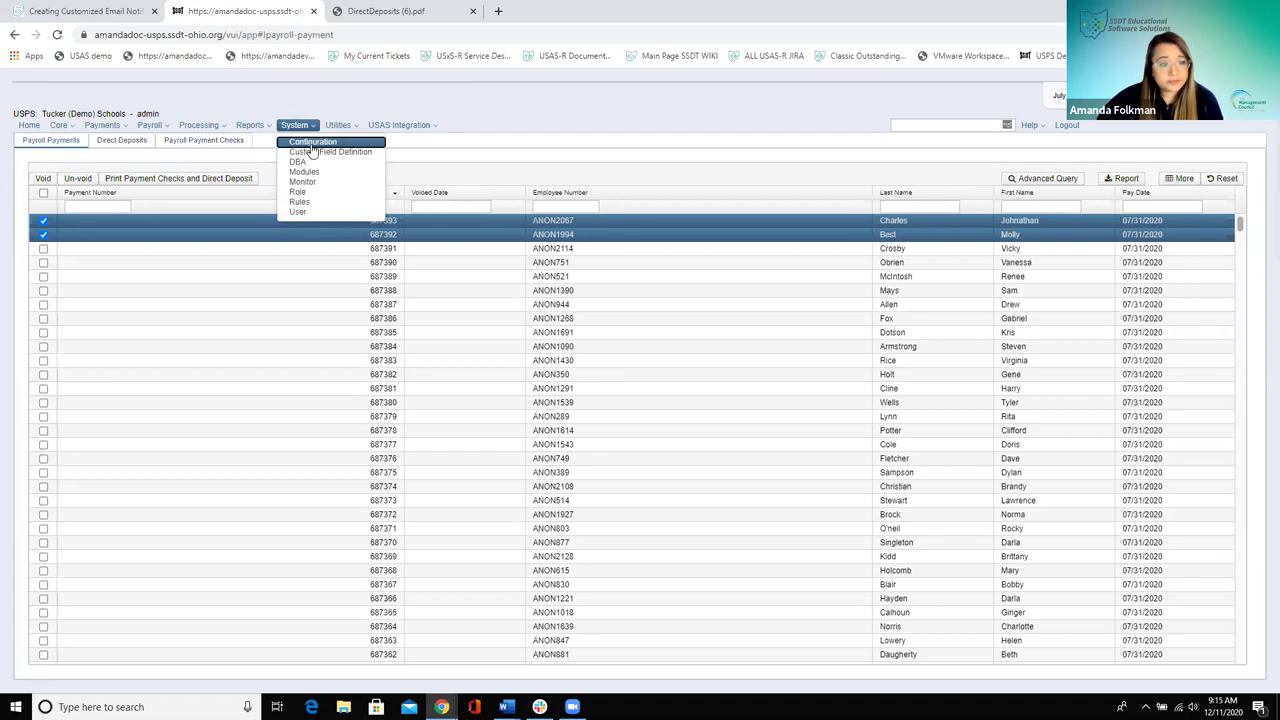
click(312, 143)
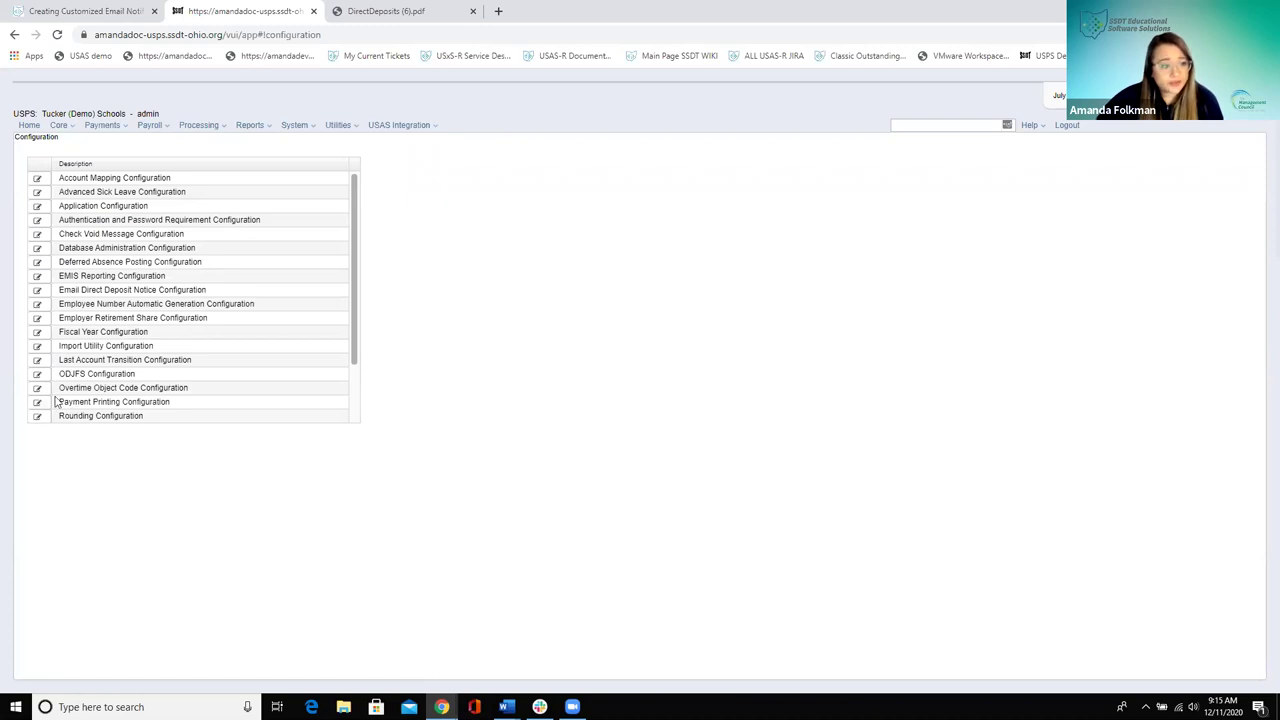
click(37, 404)
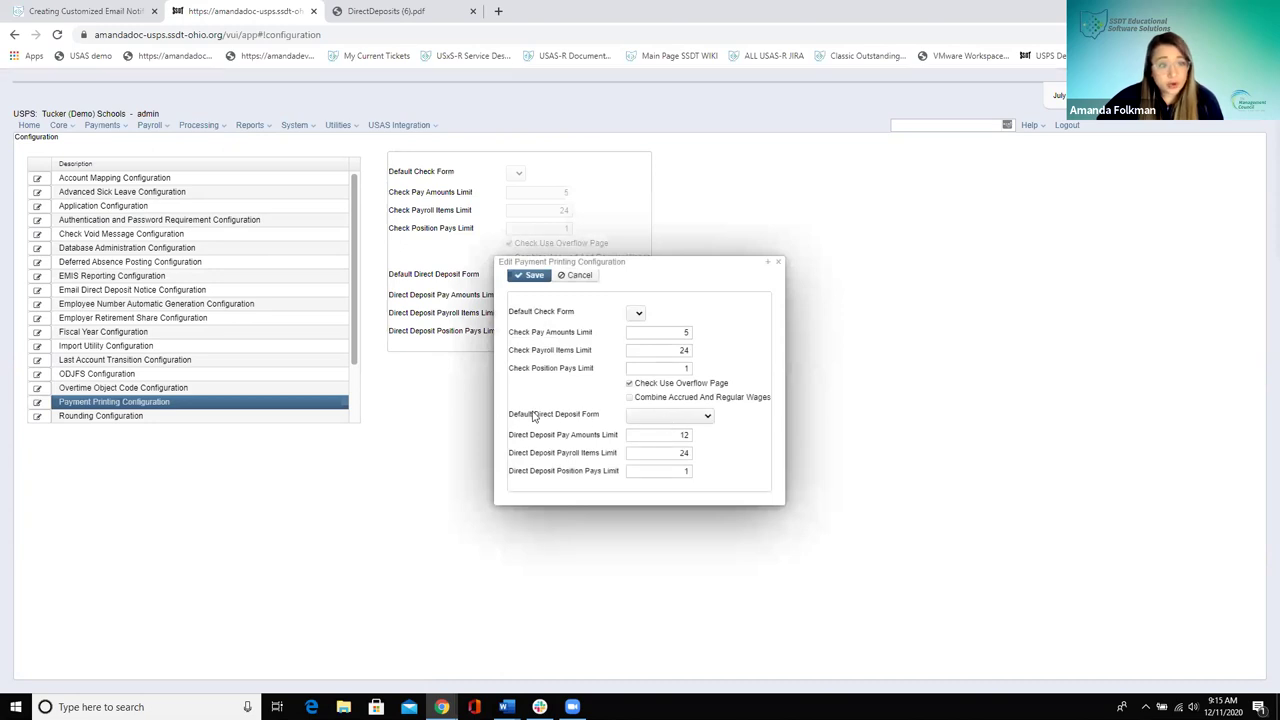
click(706, 417)
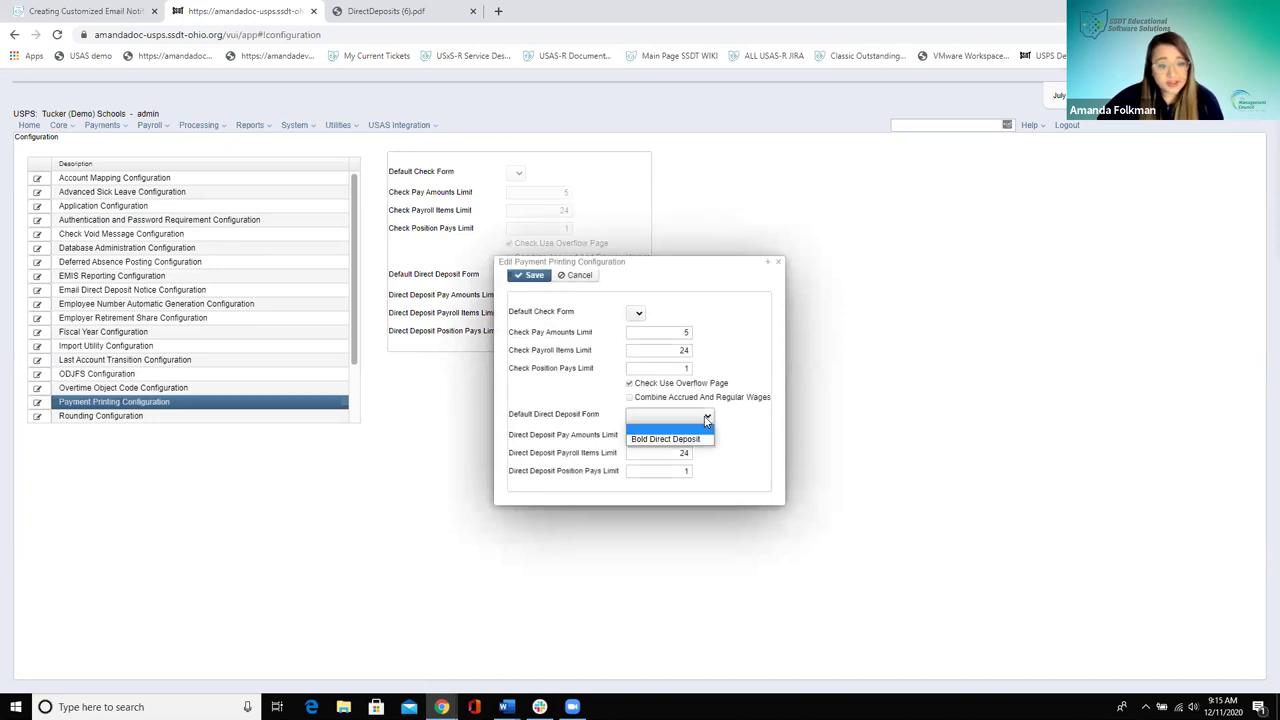
click(699, 441)
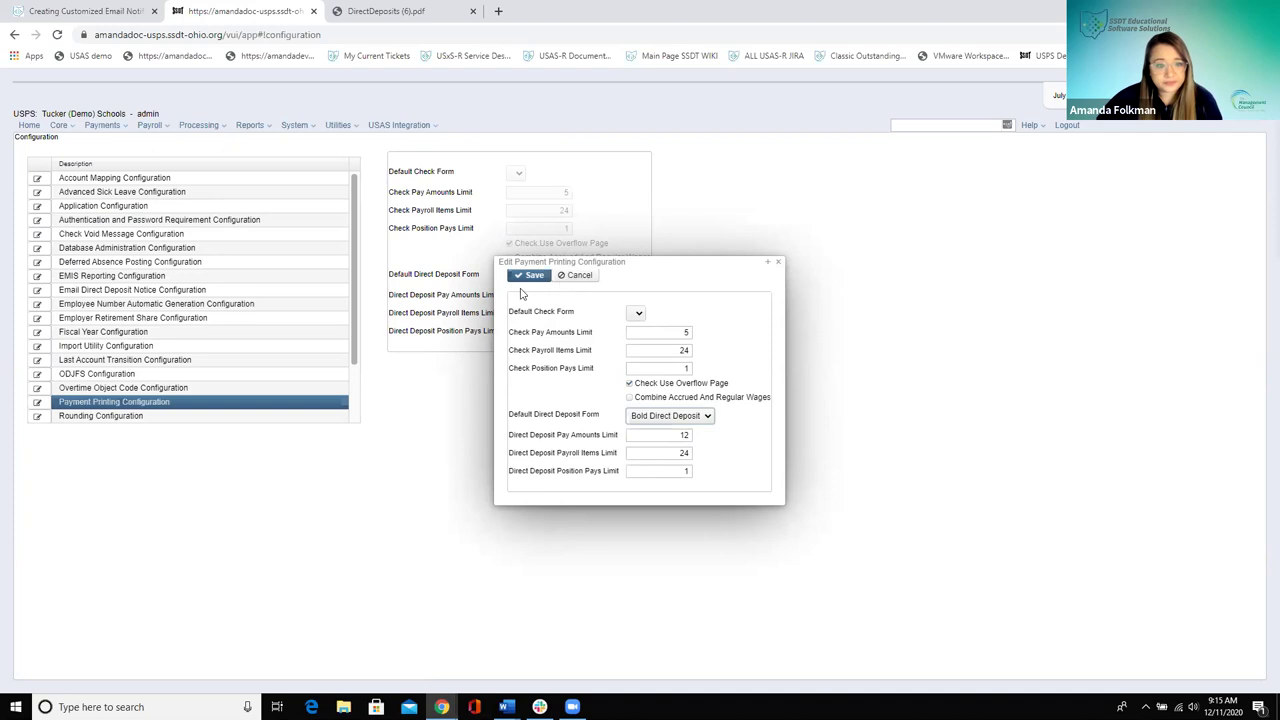
click(780, 262)
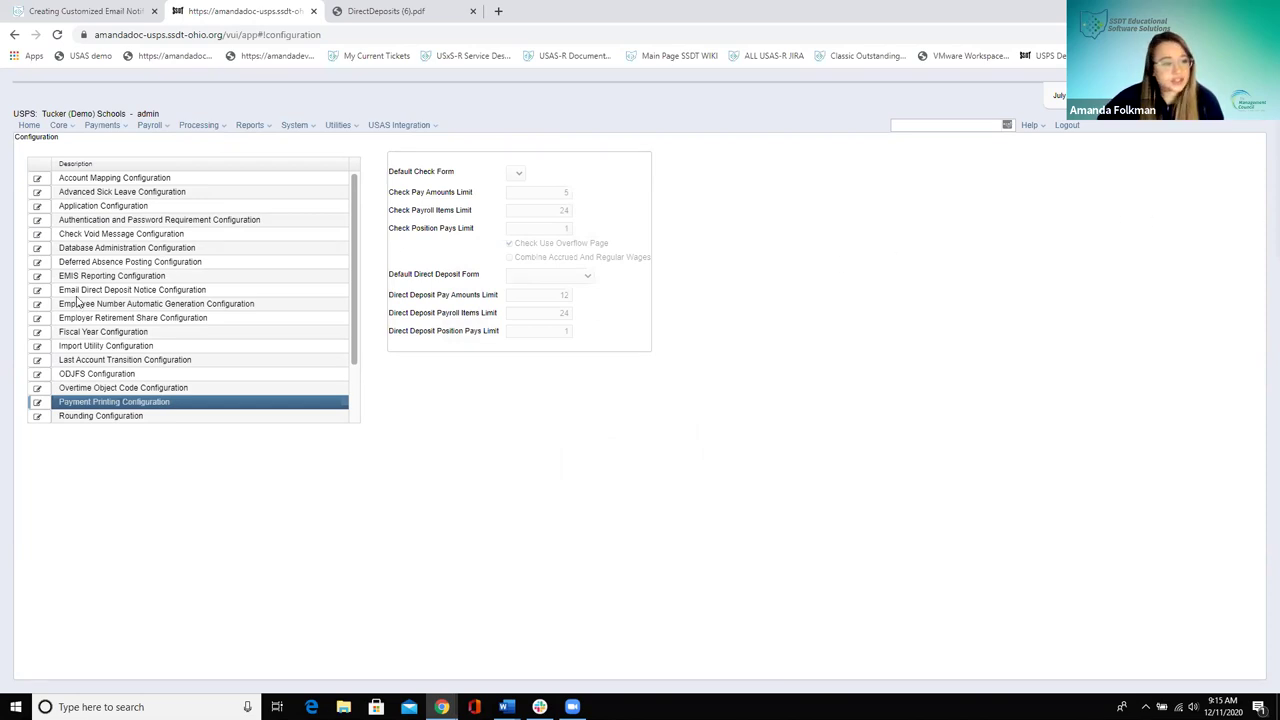
- Save Bold Direct Deposit as the default direct deposit form, then open Payments > Payroll
click(38, 401)
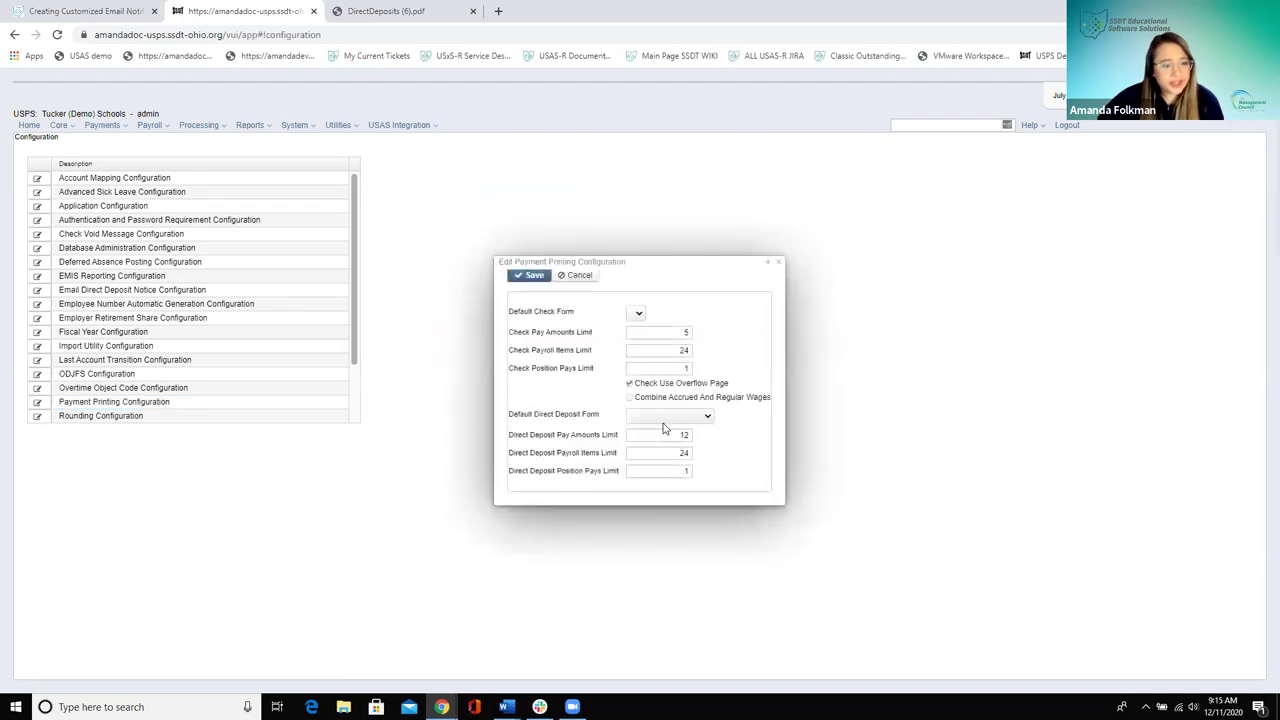
click(668, 415)
click(668, 437)
click(520, 277)
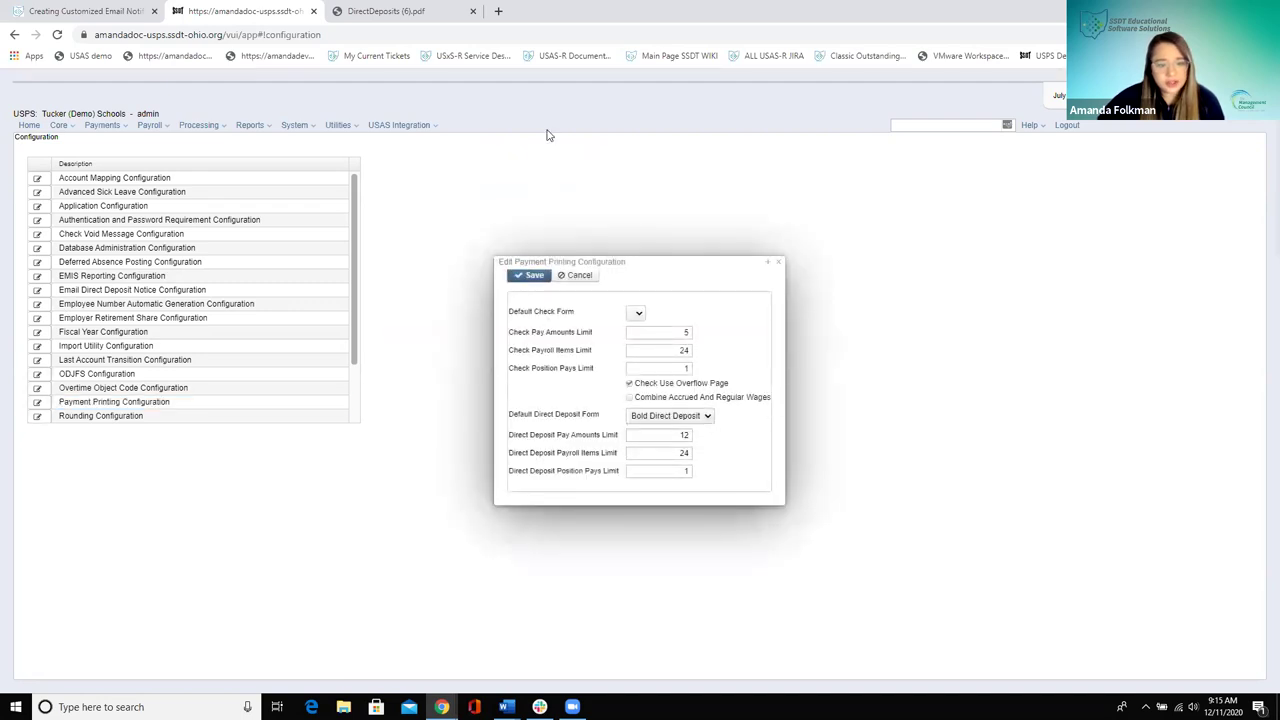
click(777, 263)
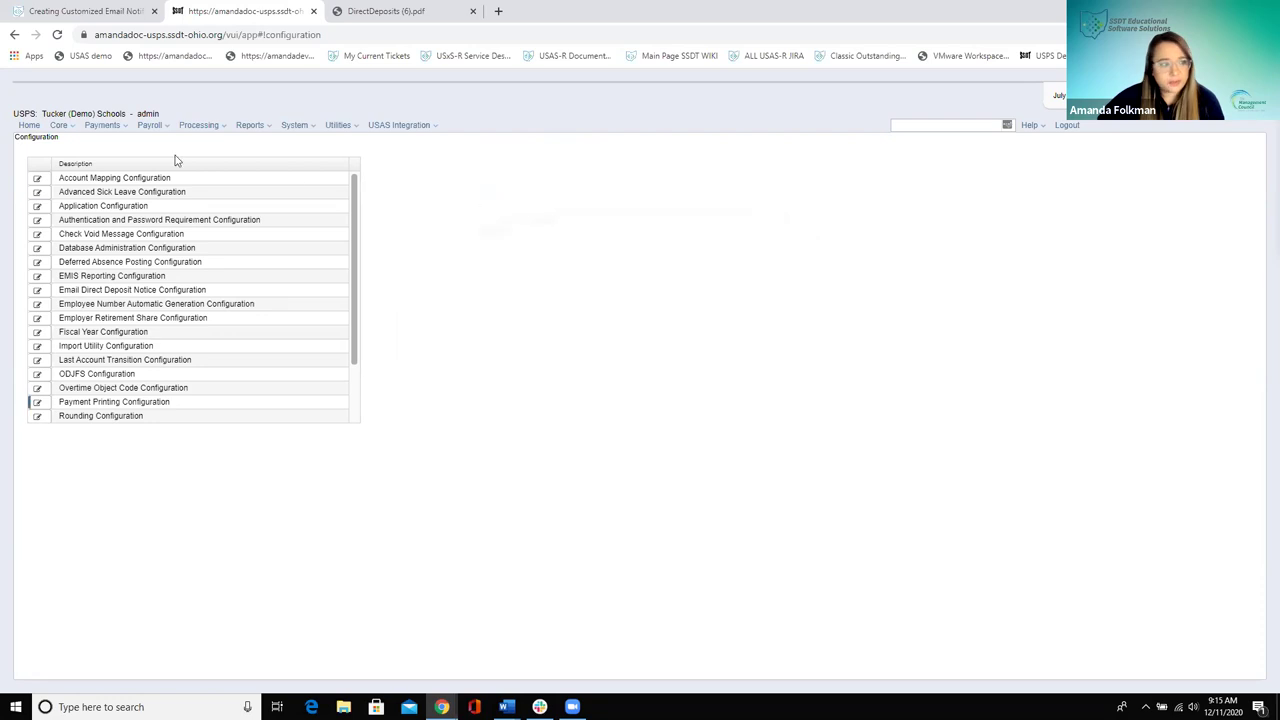
click(100, 127)
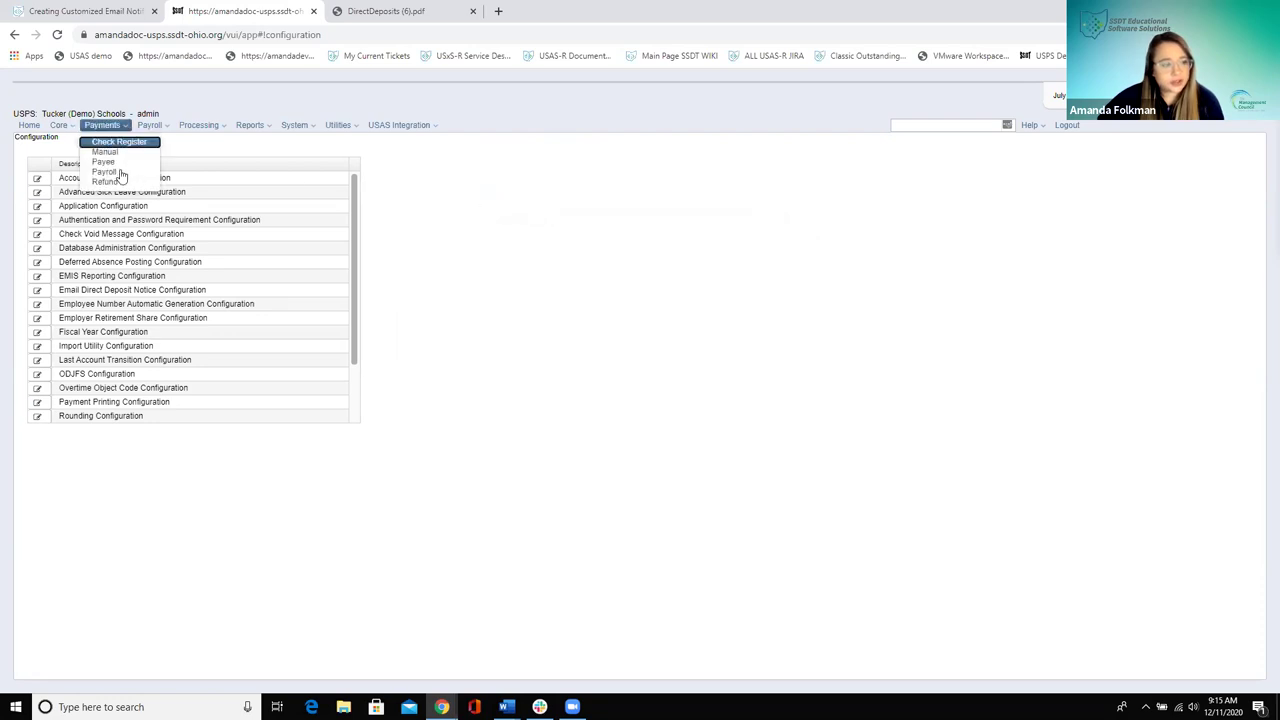
click(118, 173)
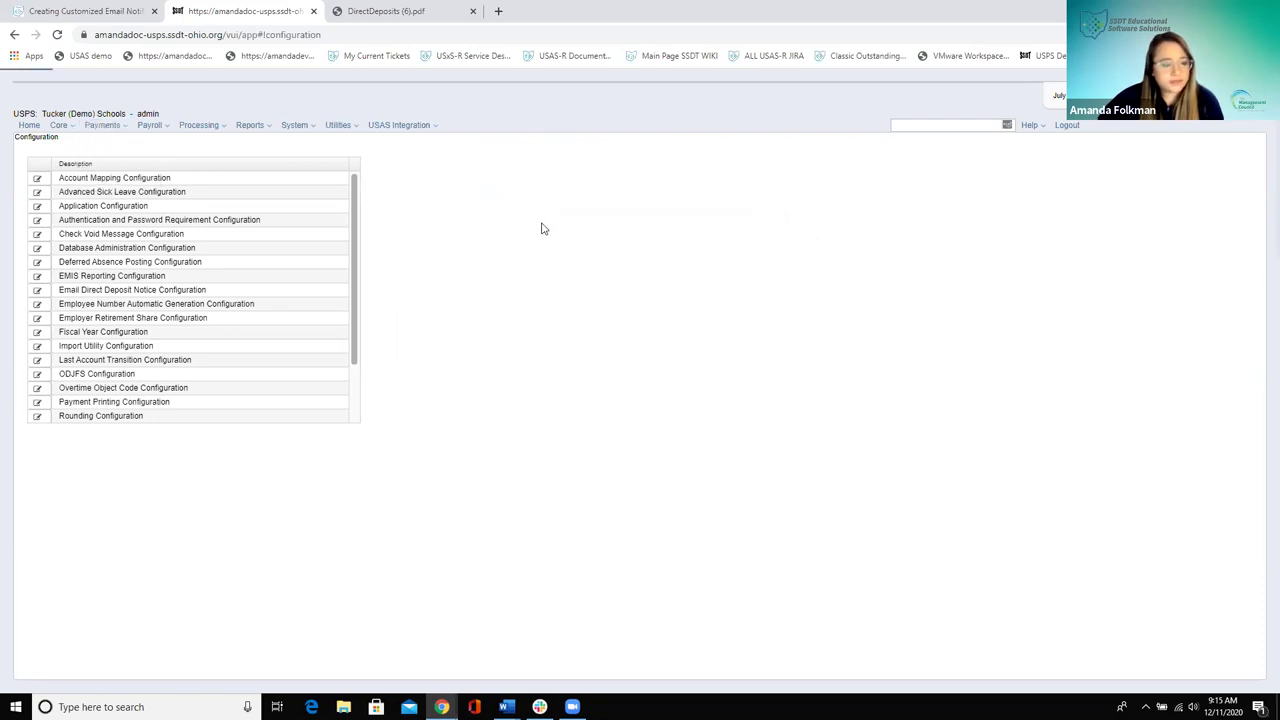
click(43, 220)
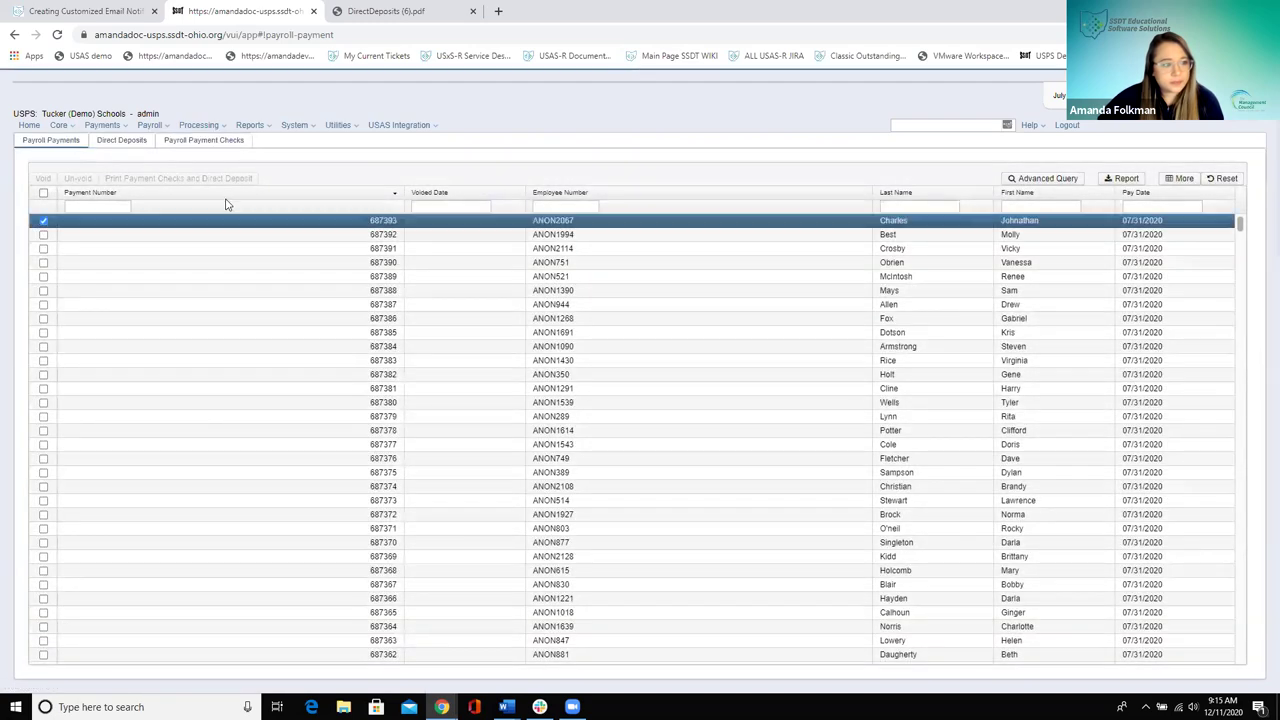
click(193, 181)
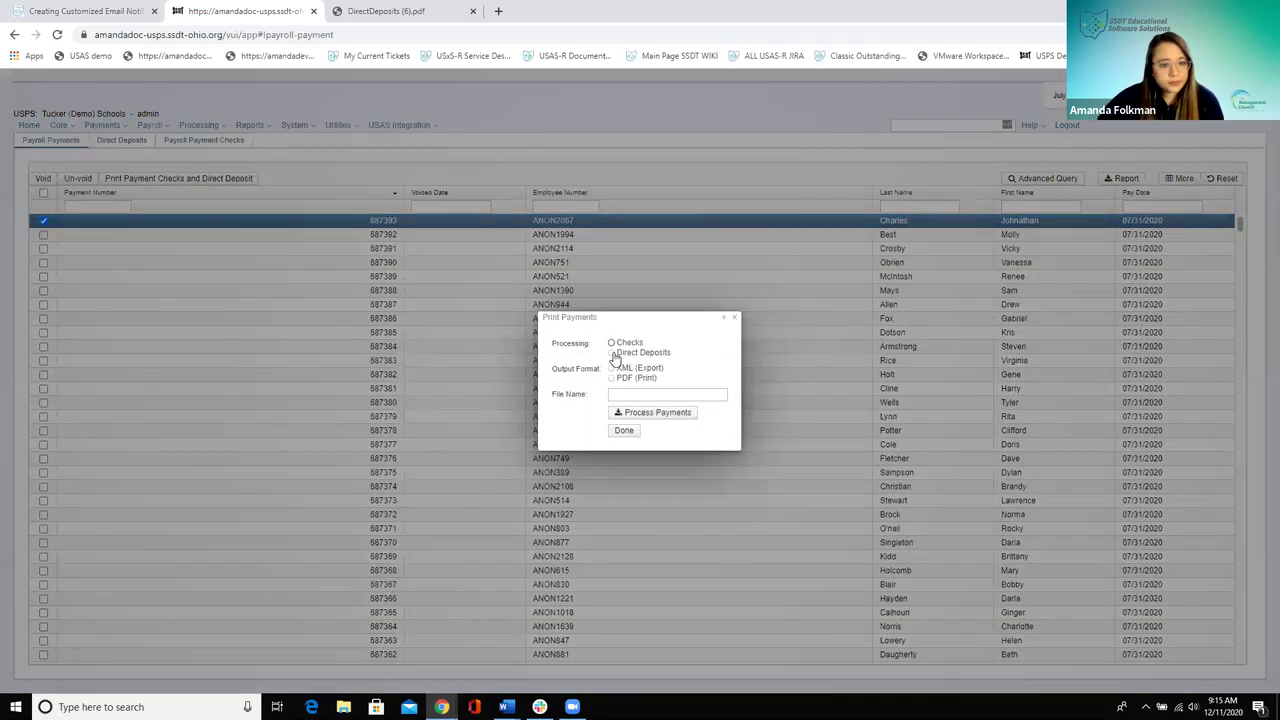
click(613, 354)
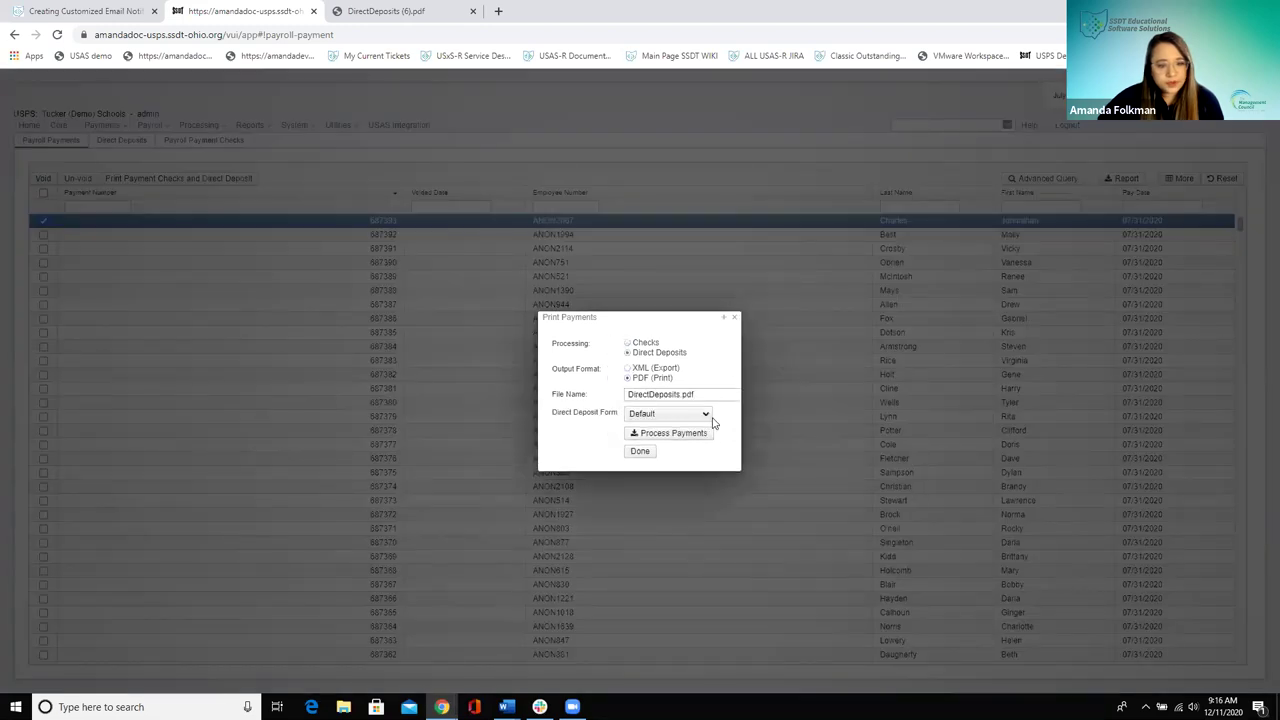
click(706, 414)
click(683, 424)
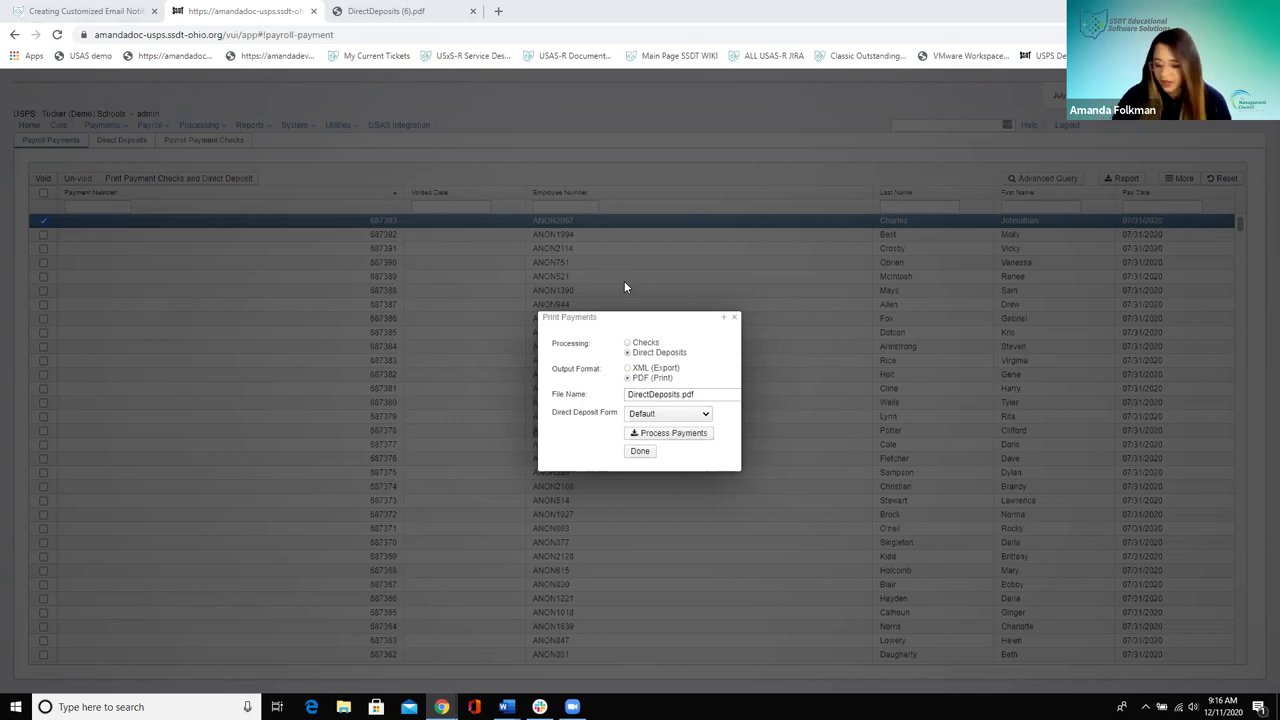
click(735, 319)
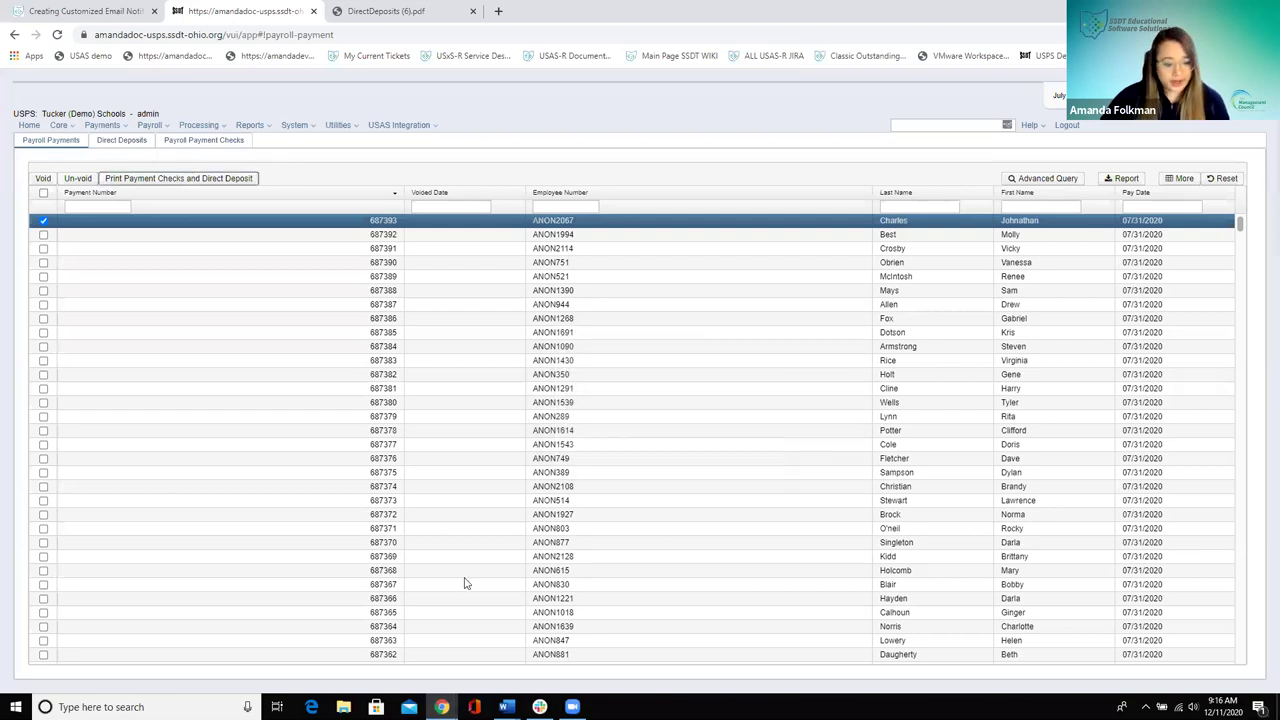
- Bring the directDepositTemplate (1) Word document to the front
mouse_move(506, 706)
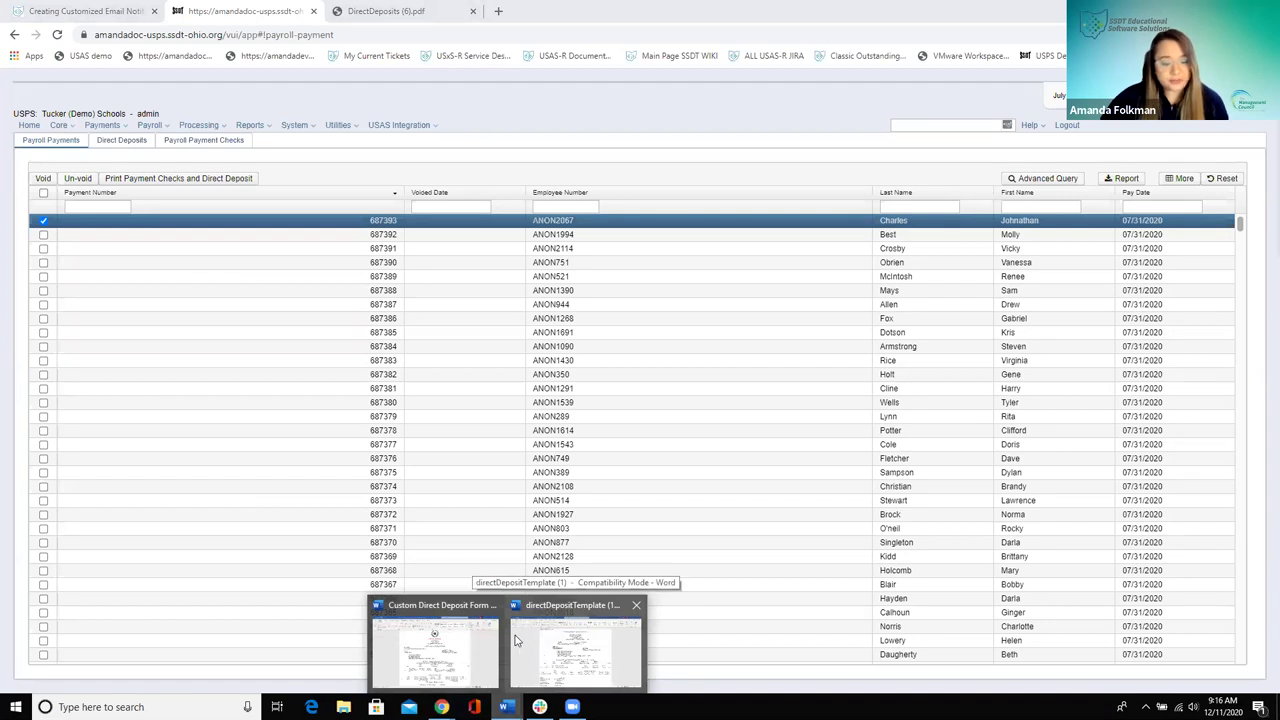
key(alt+Tab)
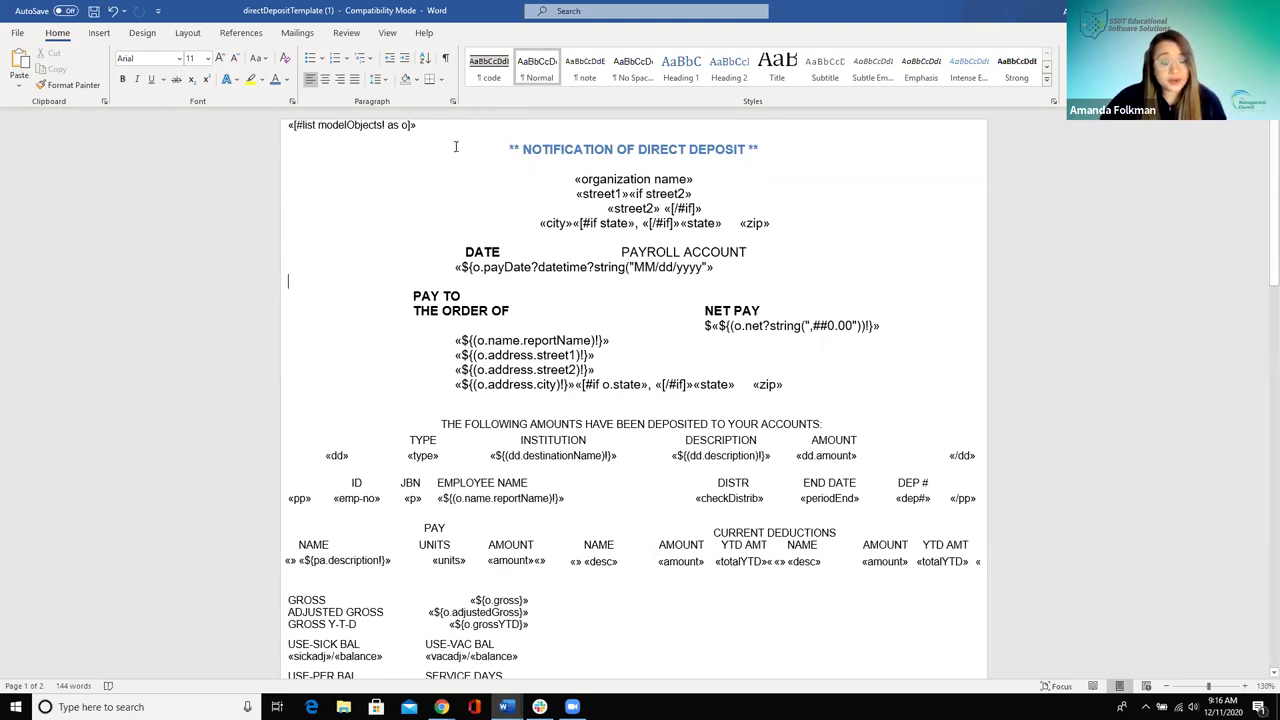
- Select the entire direct deposit template with Select All after trying partial selections
click(455, 147)
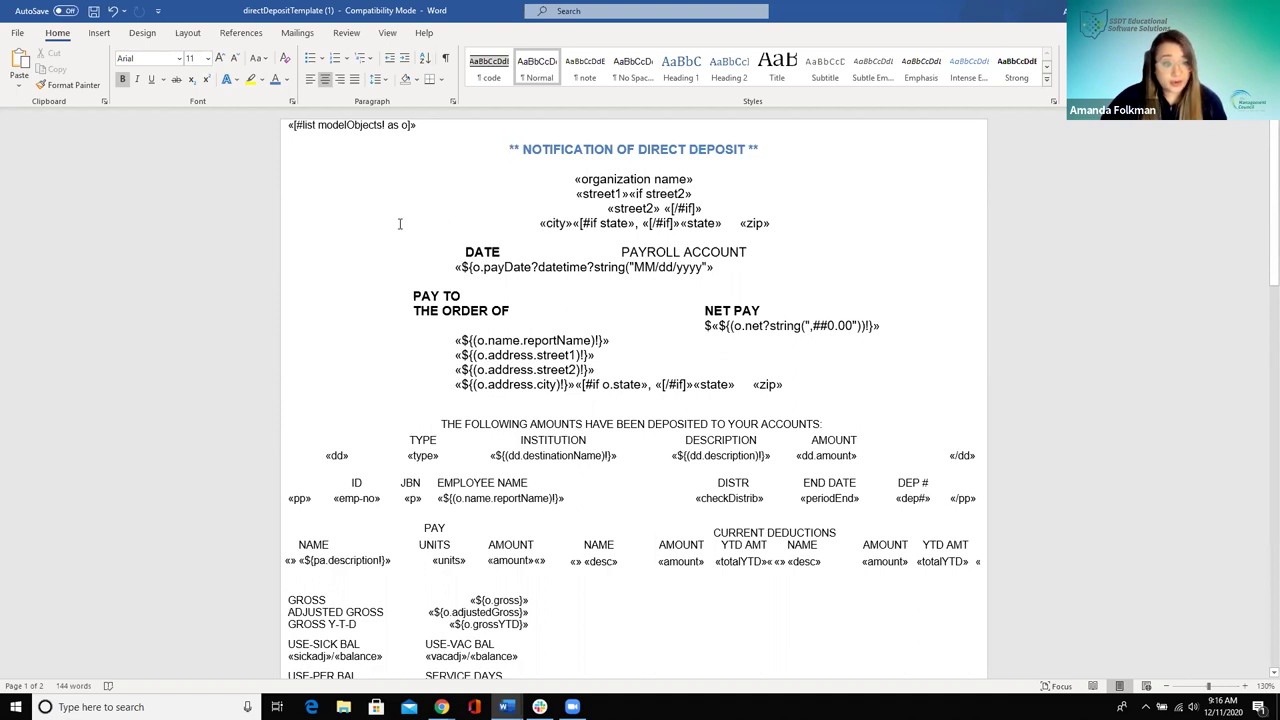
drag(576, 180, 747, 240)
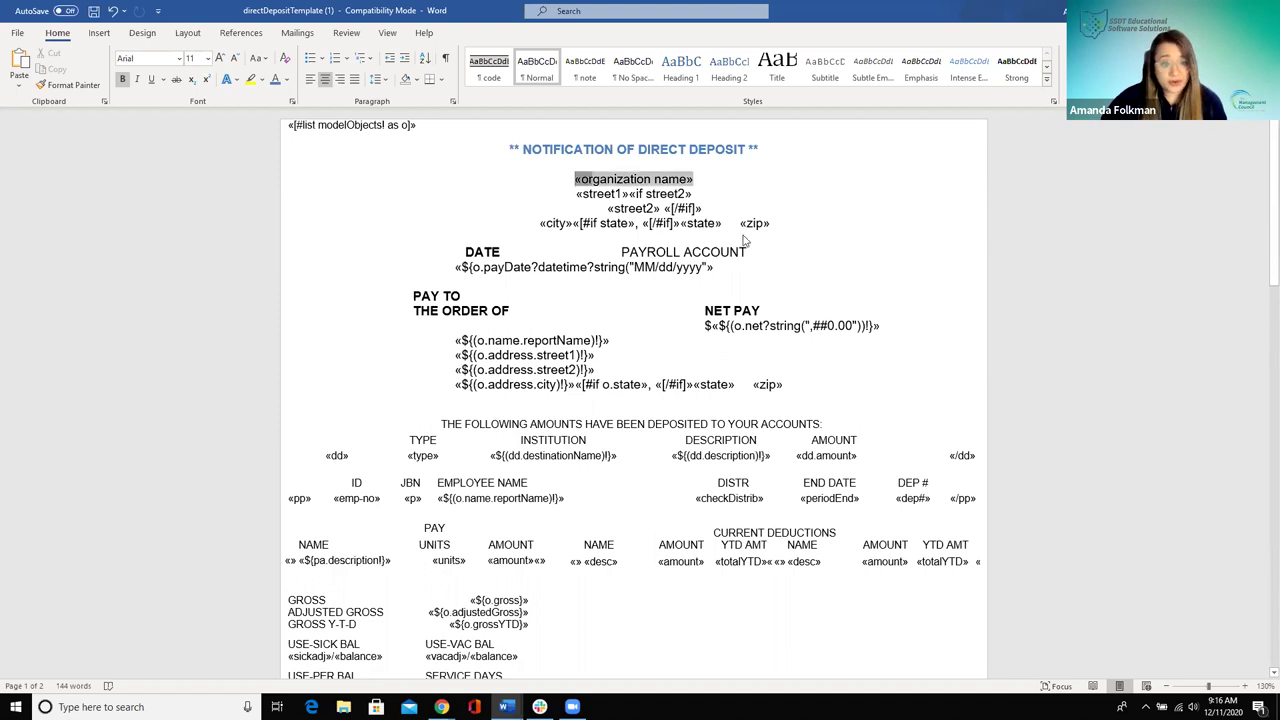
drag(292, 340, 520, 565)
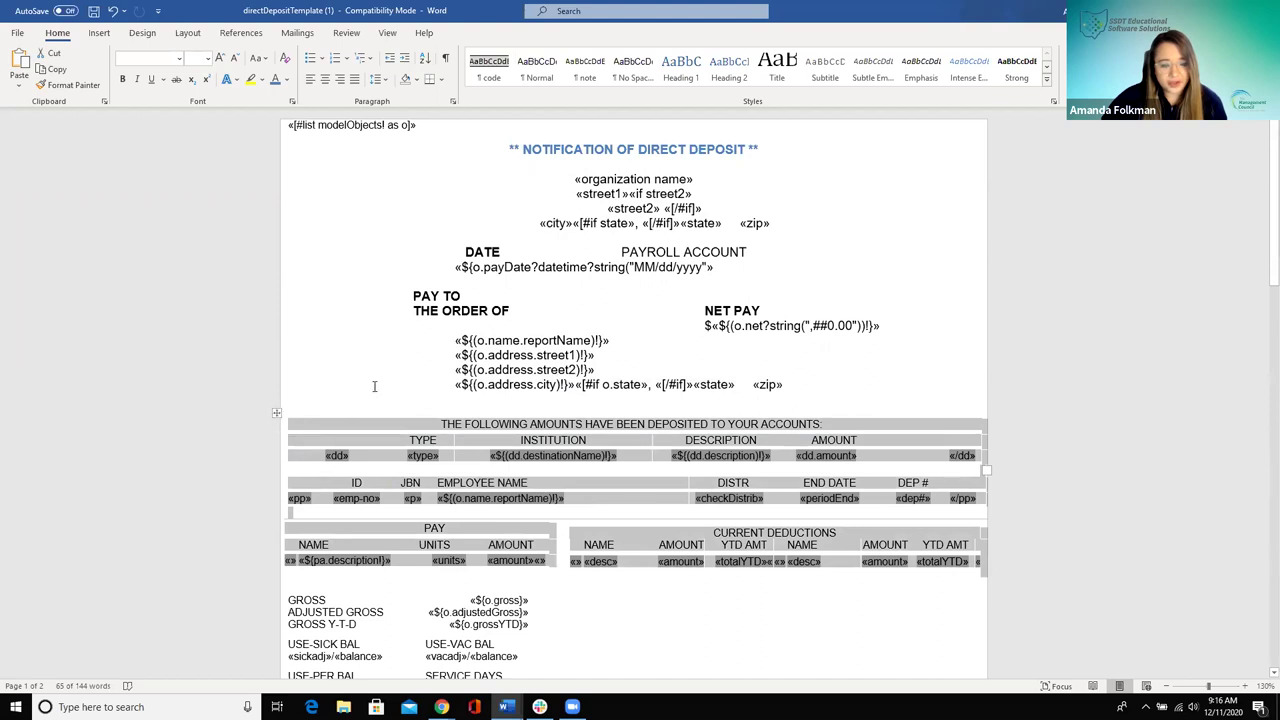
click(850, 176)
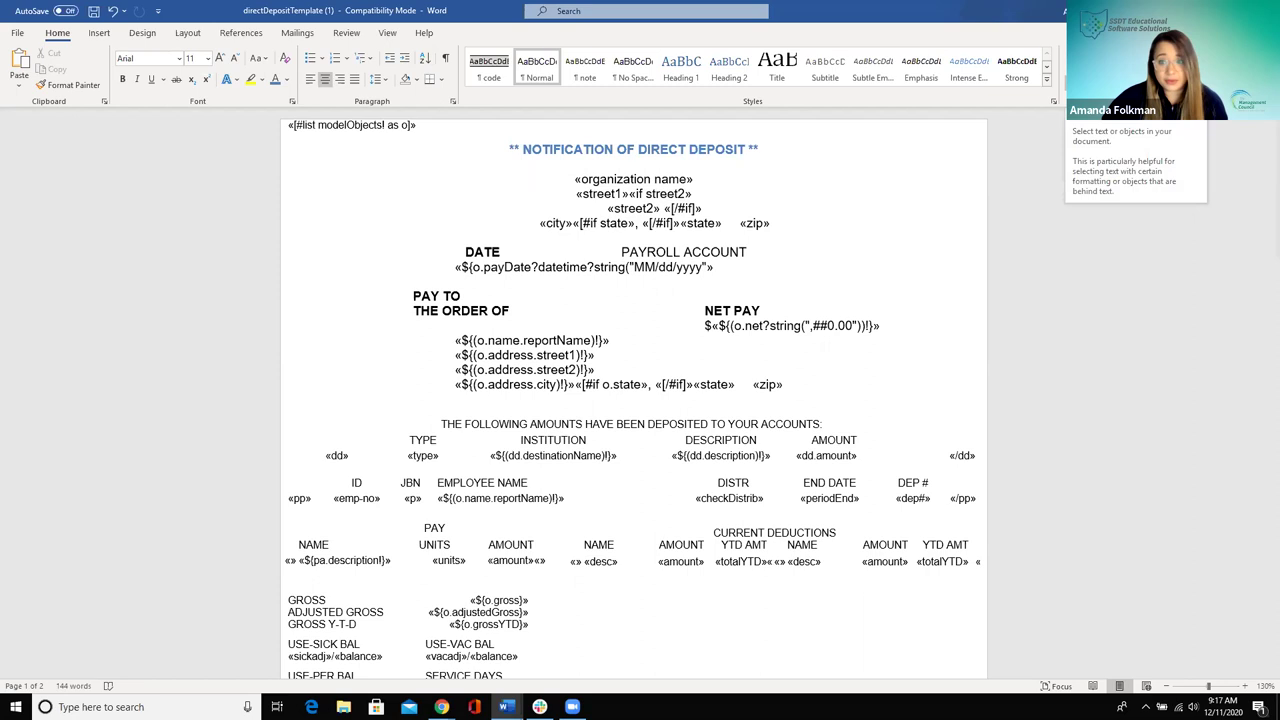
click(1085, 88)
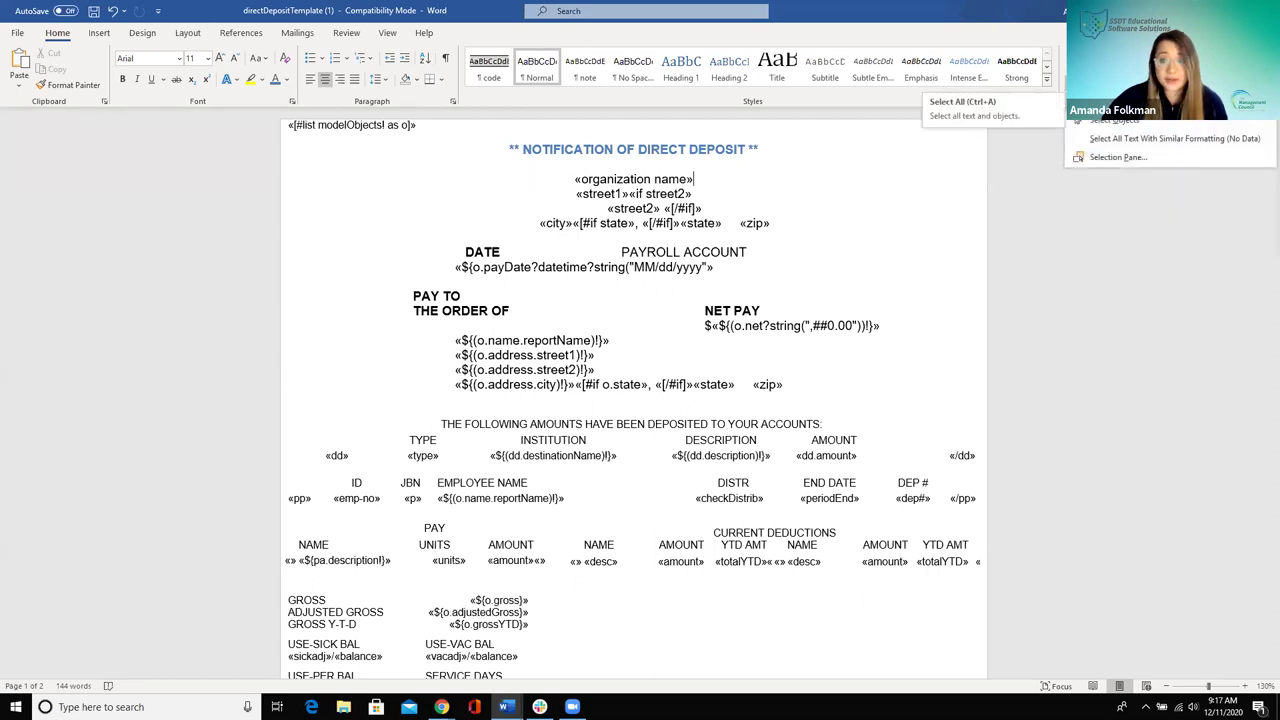
click(1110, 102)
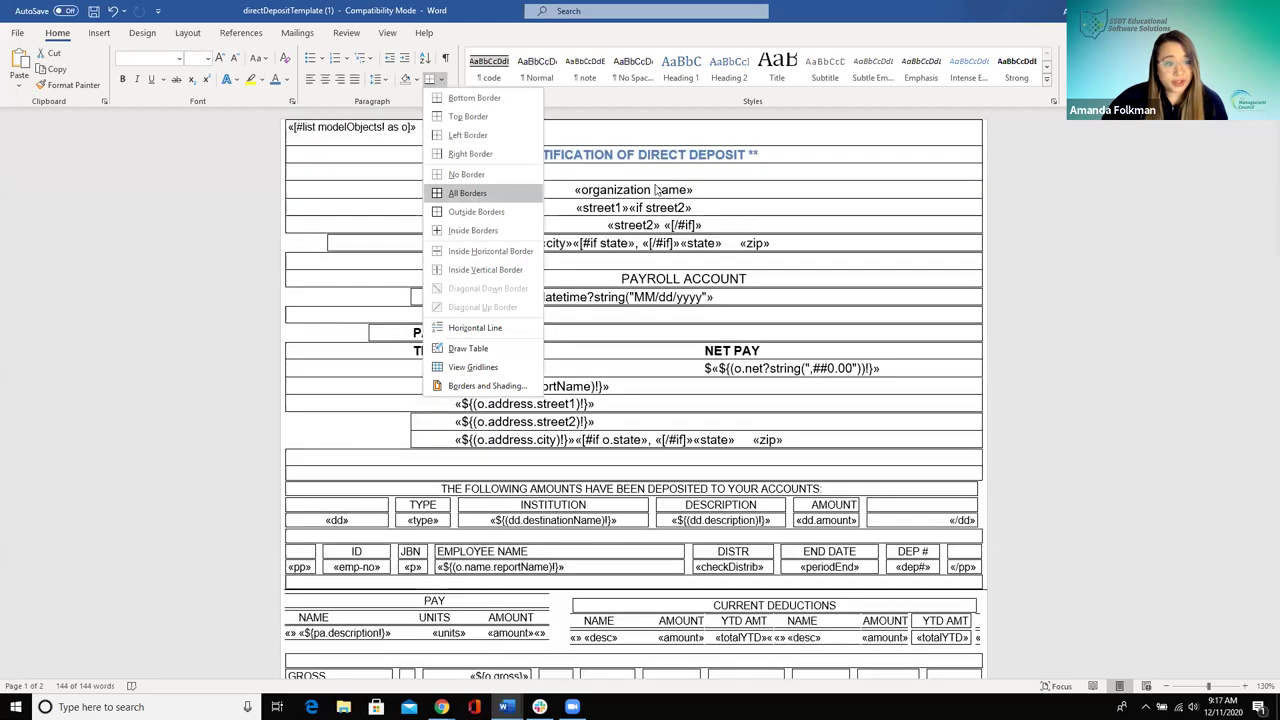
- Apply All Borders to every table cell of the template
click(481, 194)
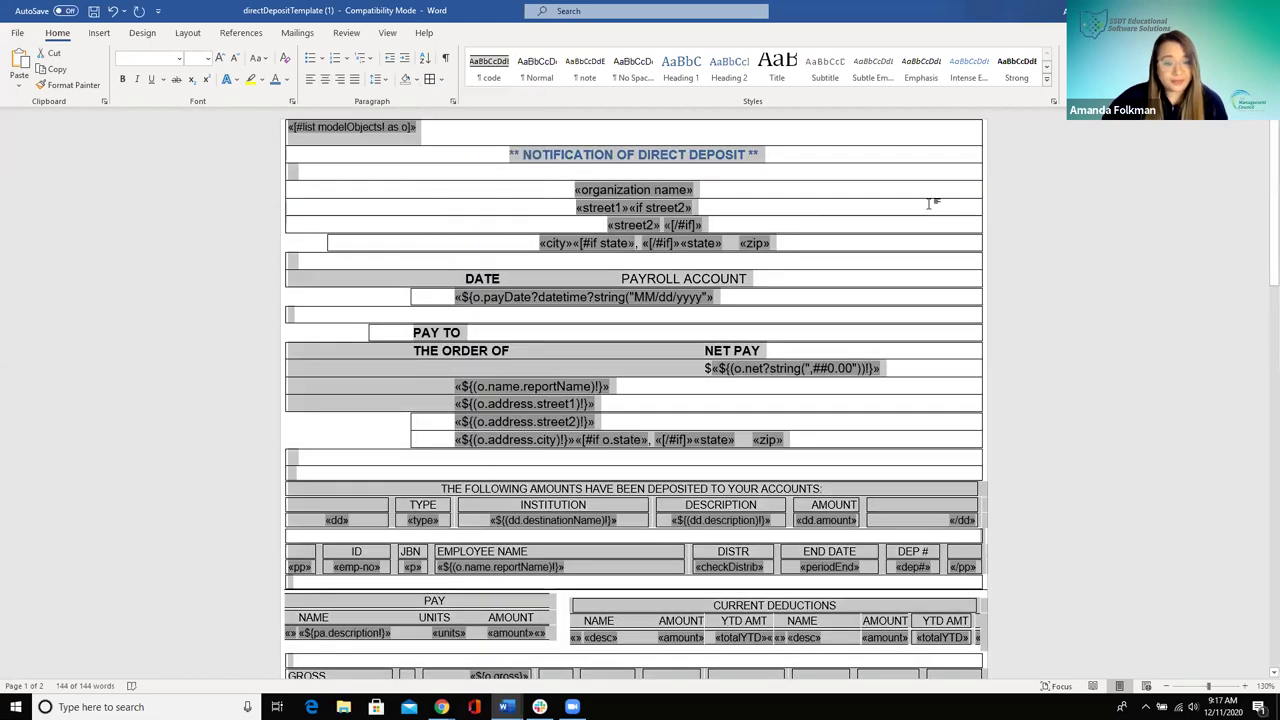
click(929, 203)
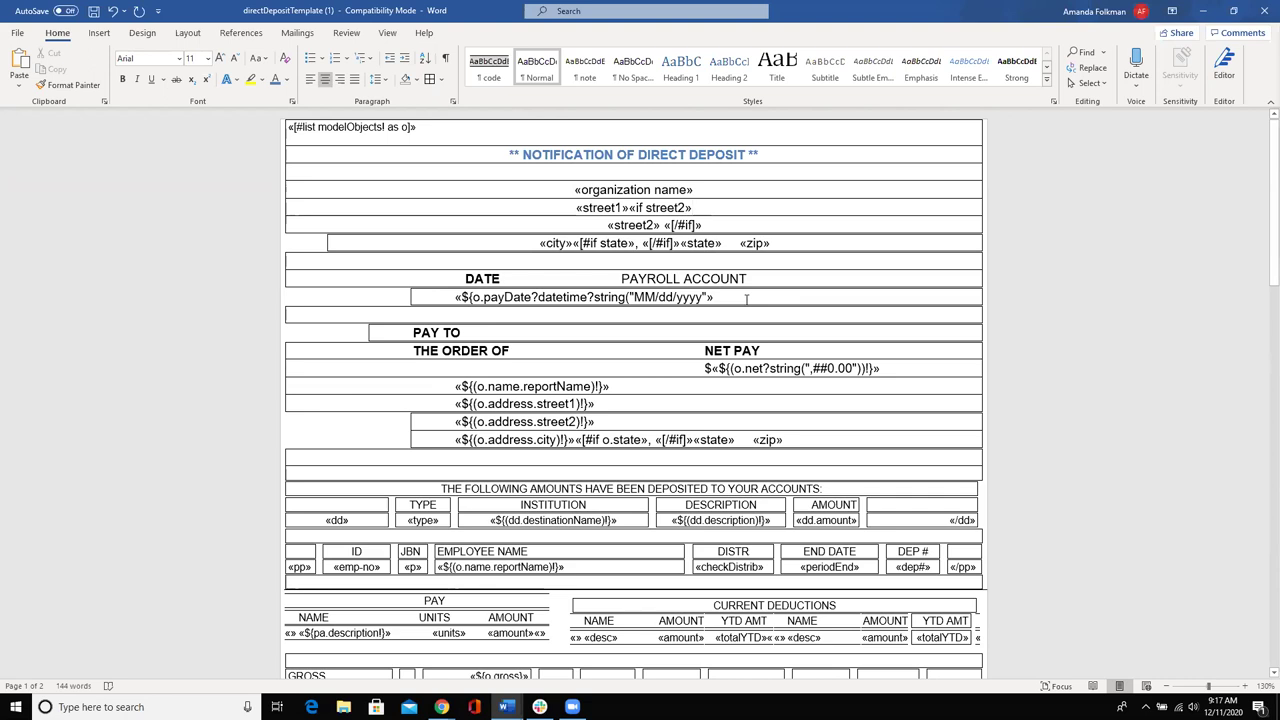
click(442, 80)
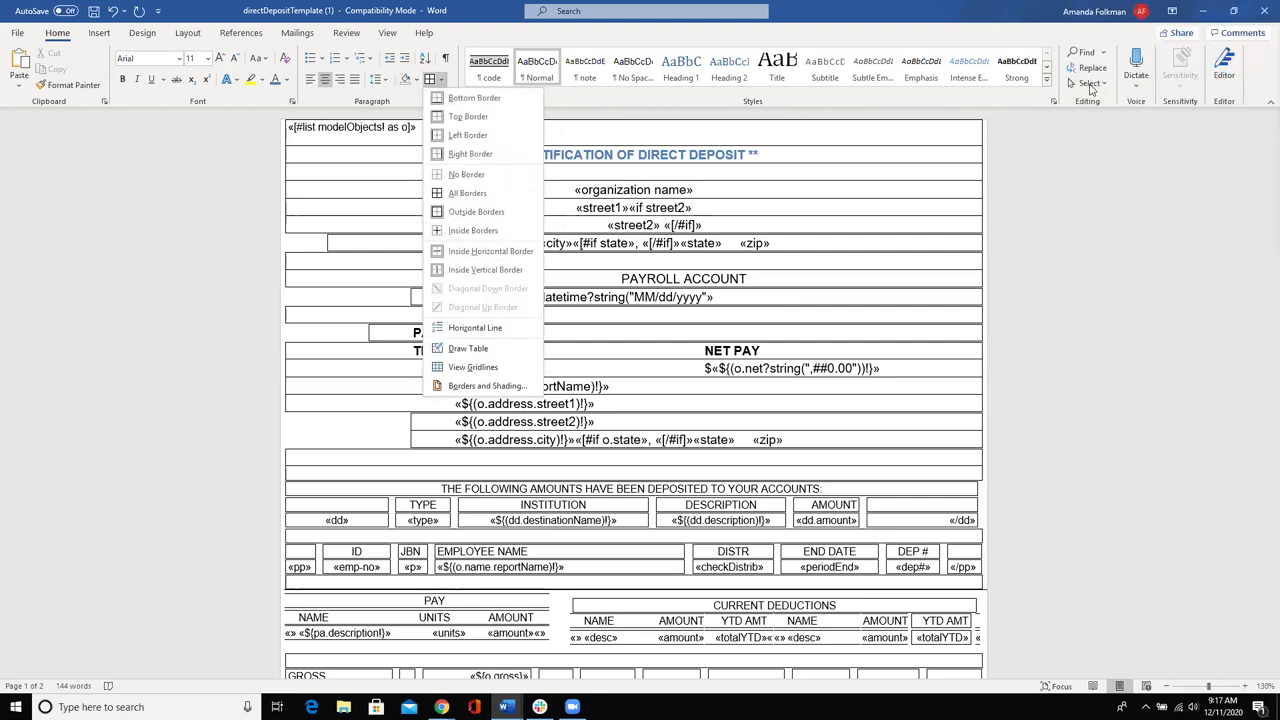
click(1090, 83)
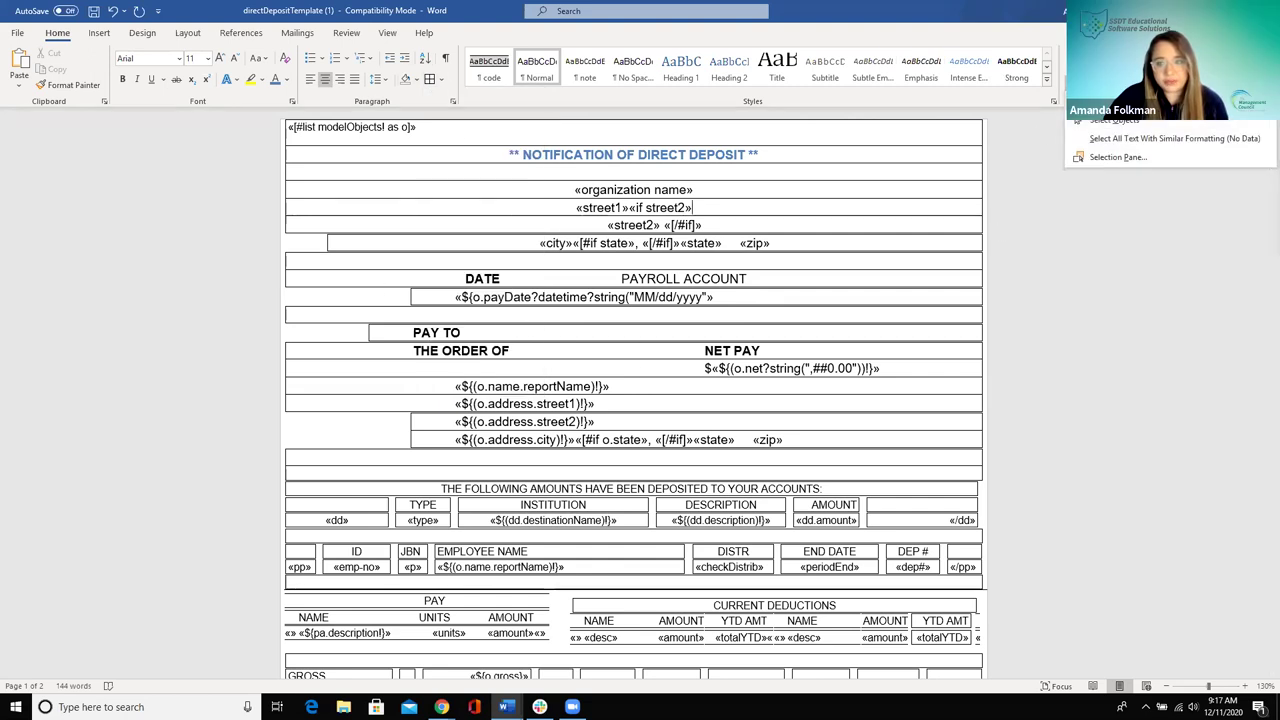
click(441, 80)
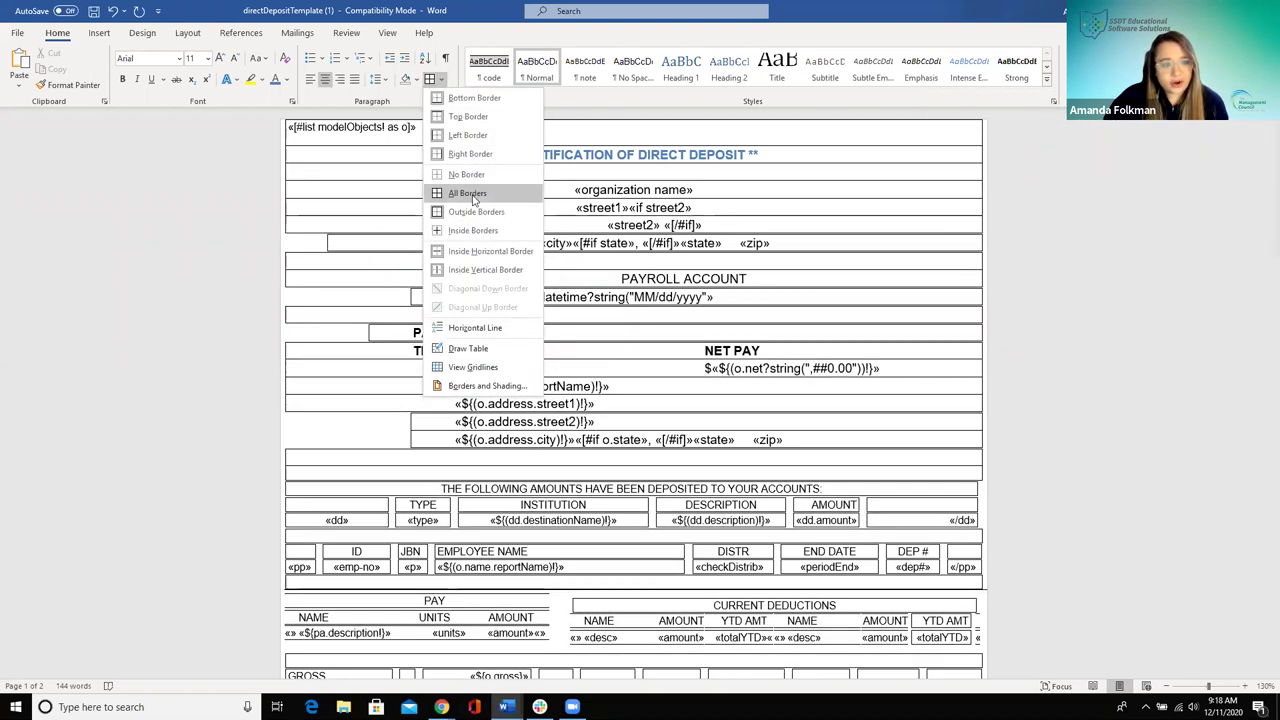
click(414, 329)
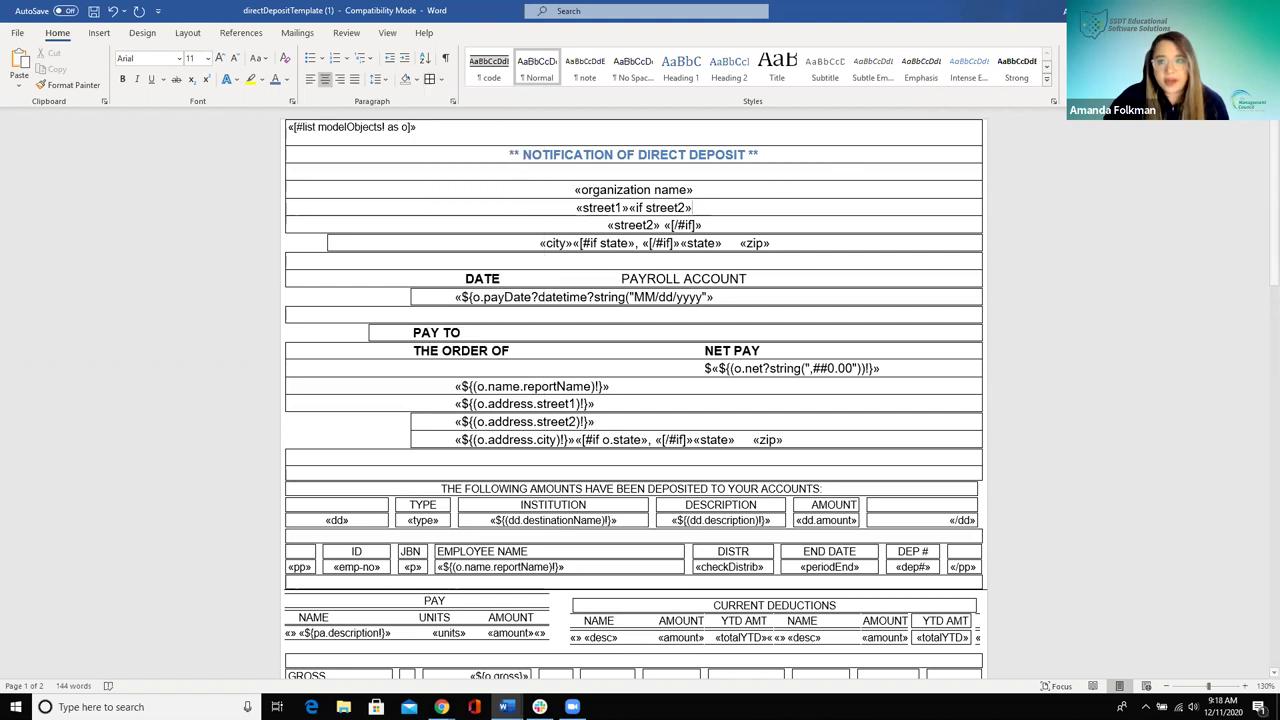
- Select the whole document and apply No Border to view the borderless layout
click(1095, 88)
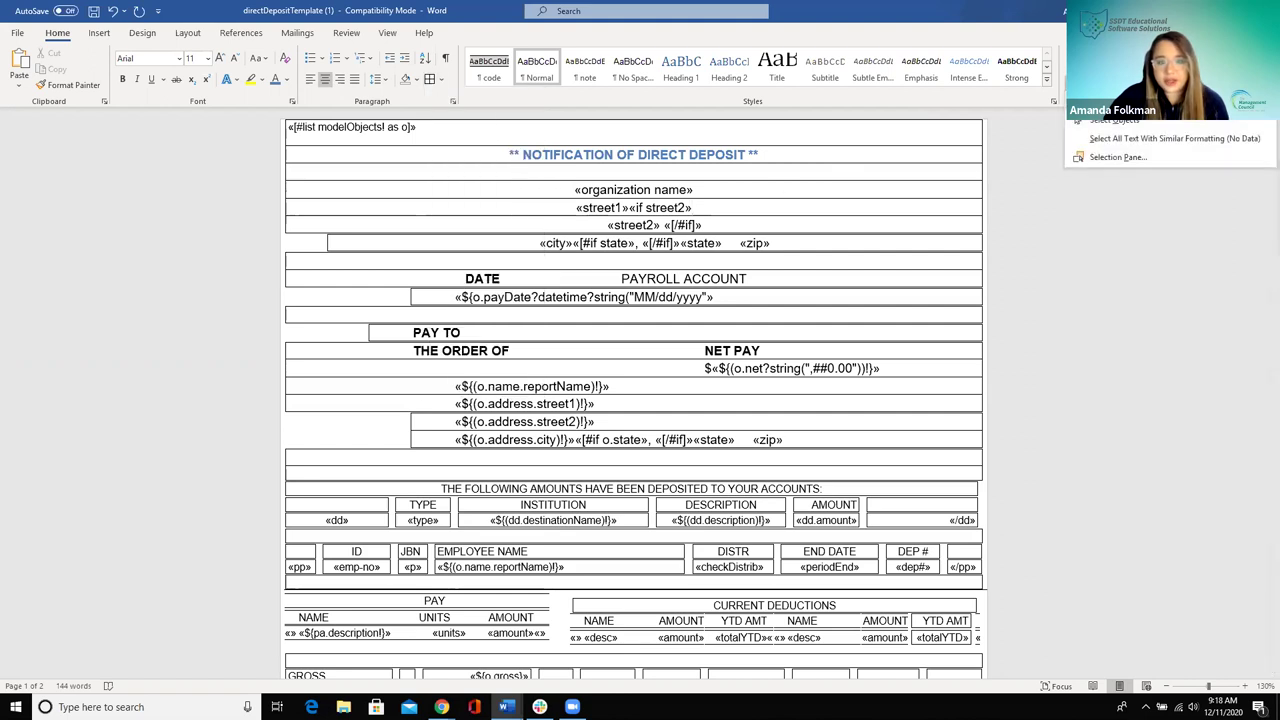
click(1110, 104)
click(443, 79)
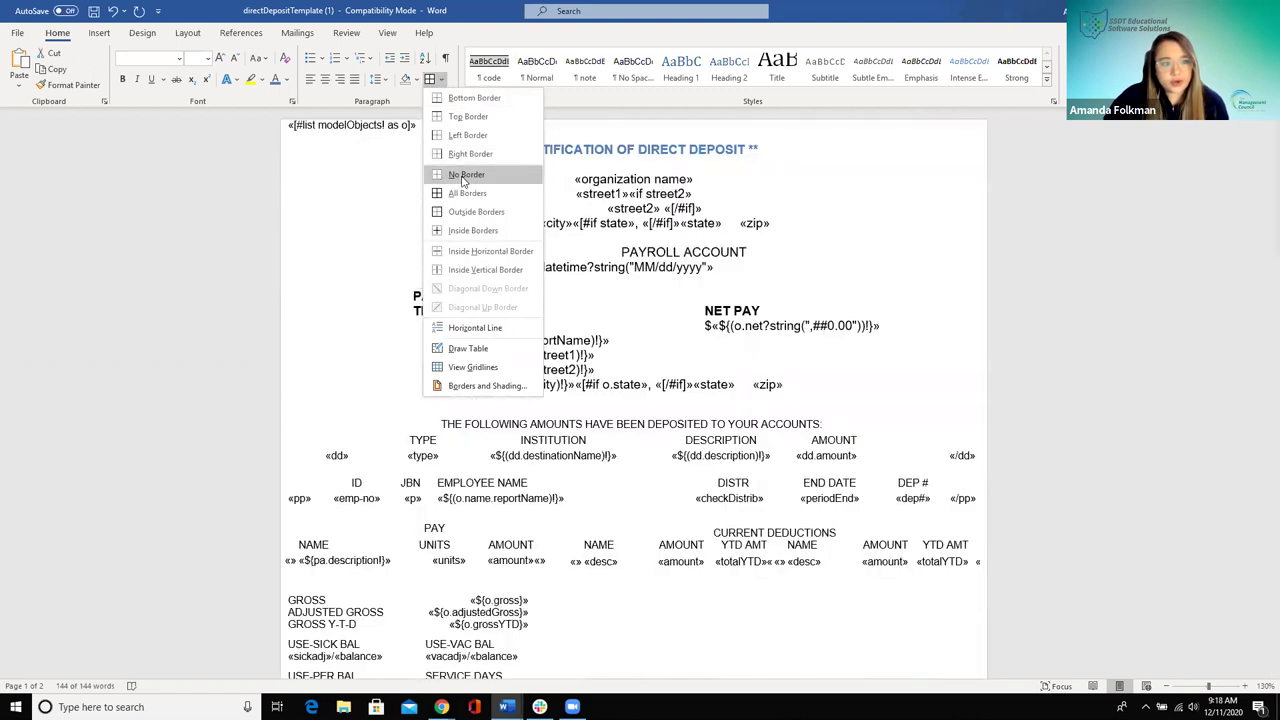
click(465, 175)
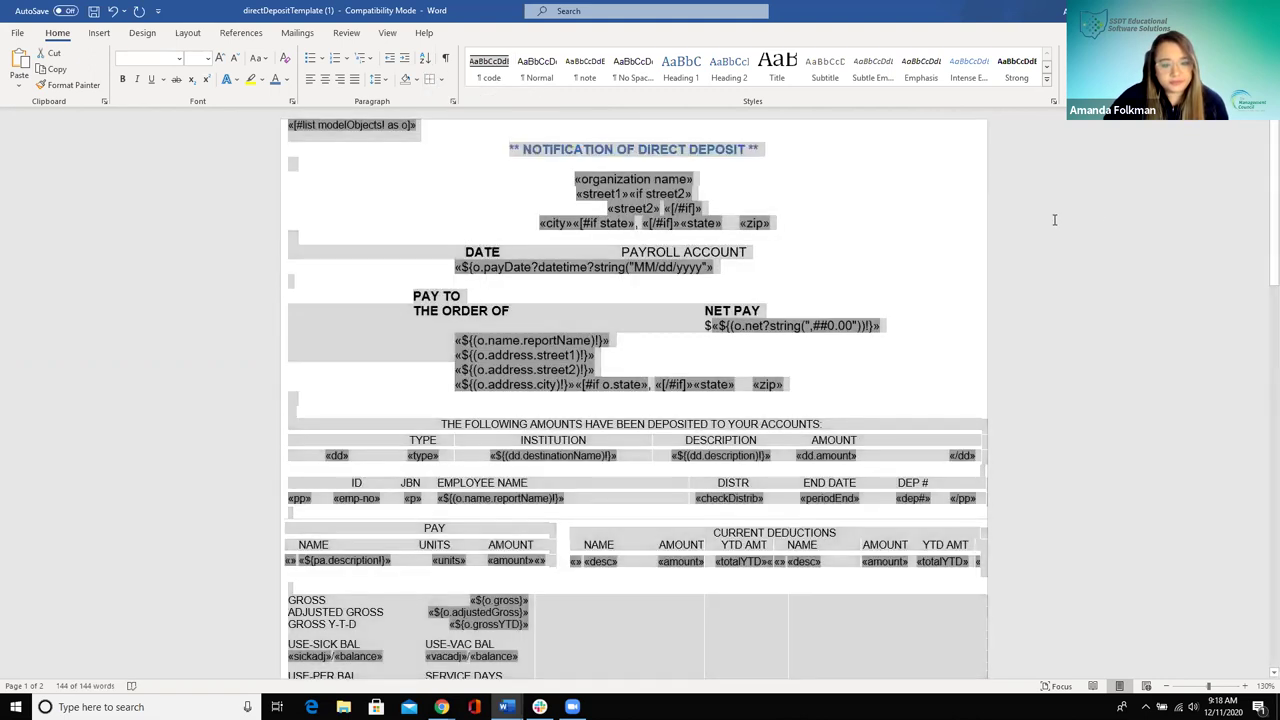
click(1054, 220)
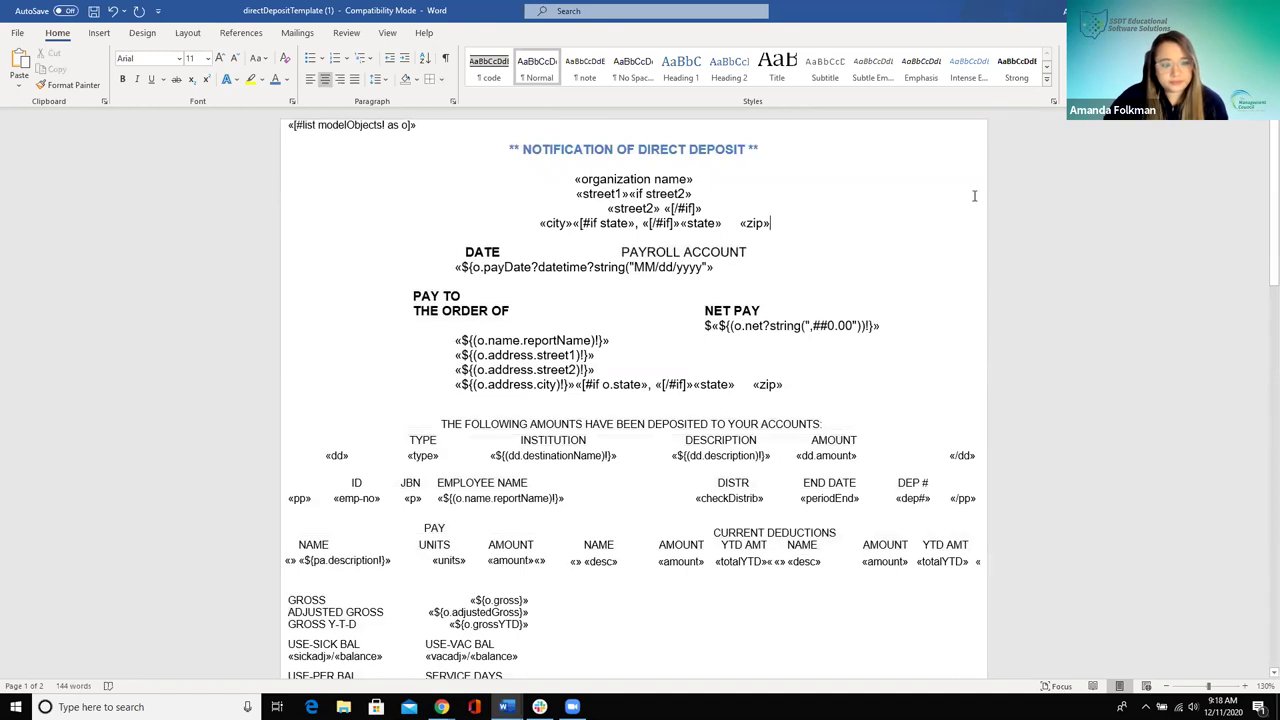
- Restore All Borders across the document, then add a blank line below the payDate field
click(1088, 86)
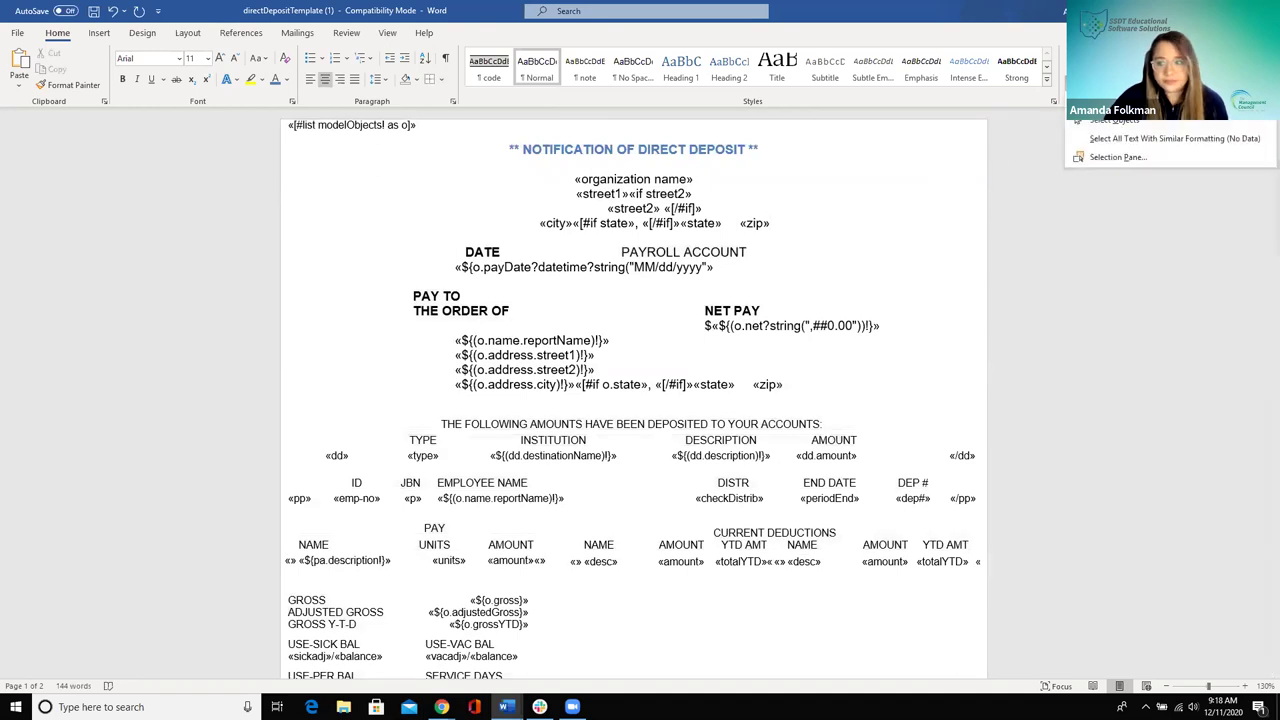
key(ctrl+a)
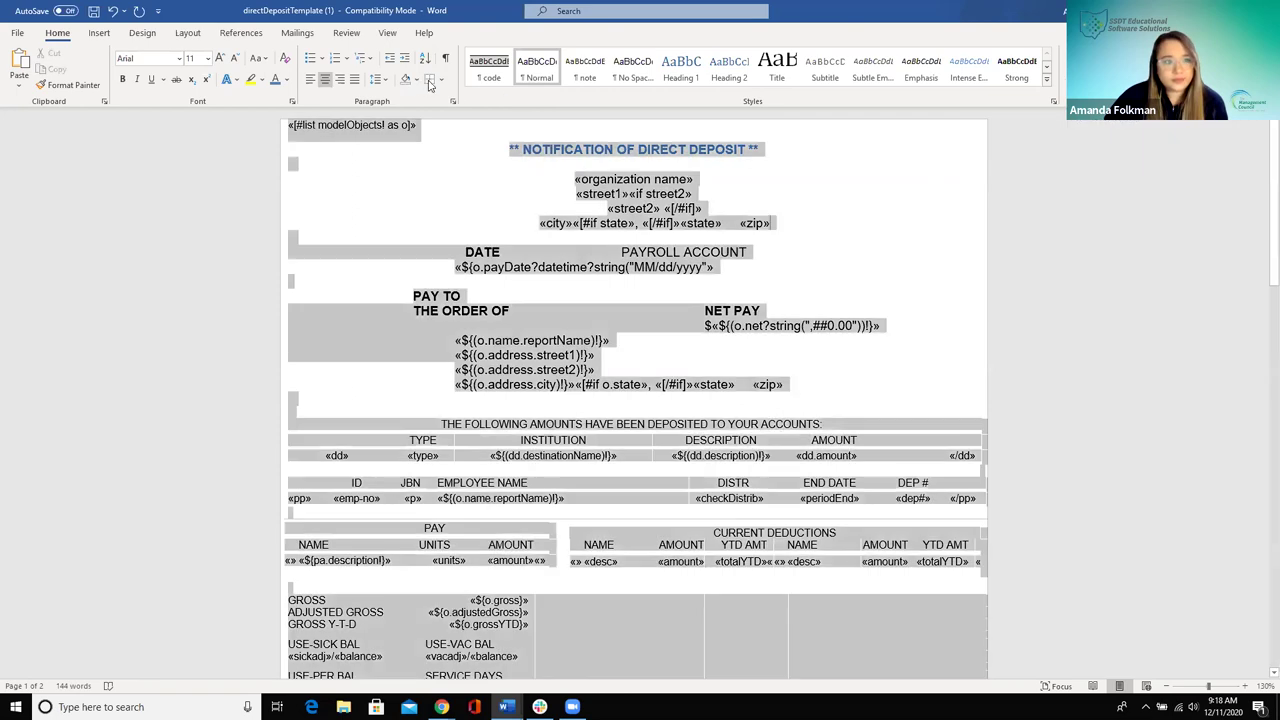
click(442, 80)
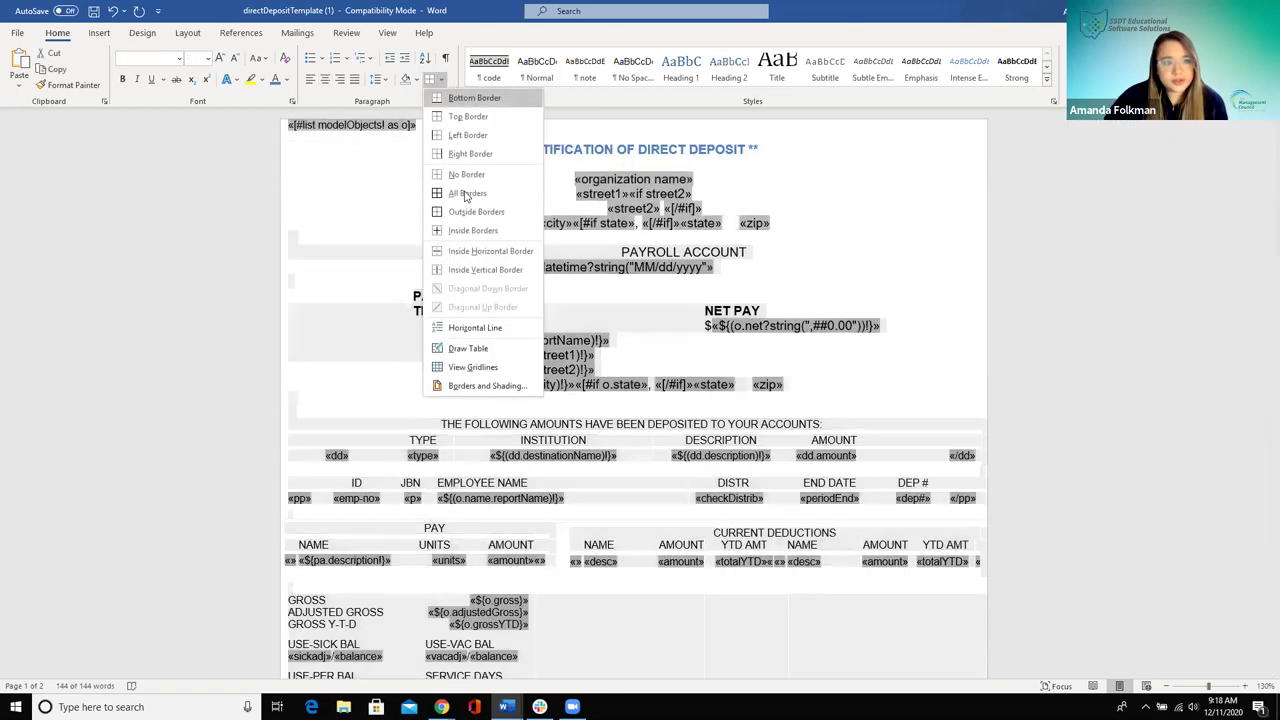
click(466, 195)
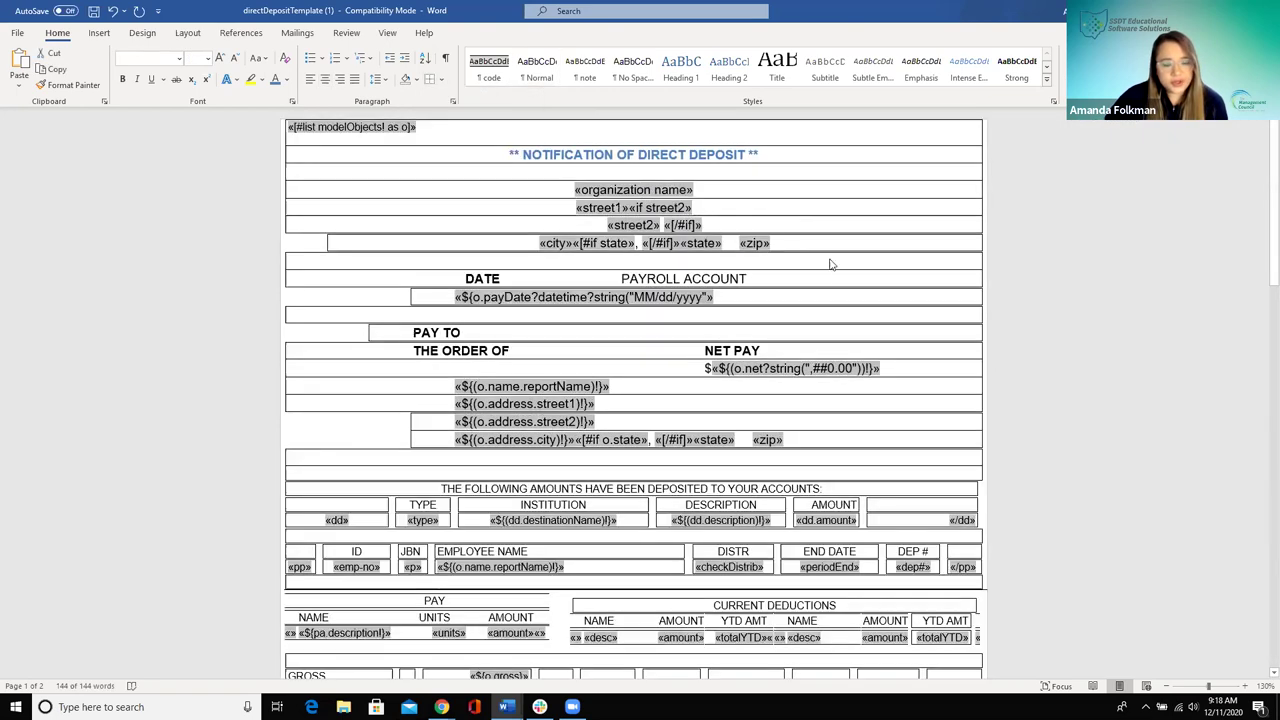
click(758, 275)
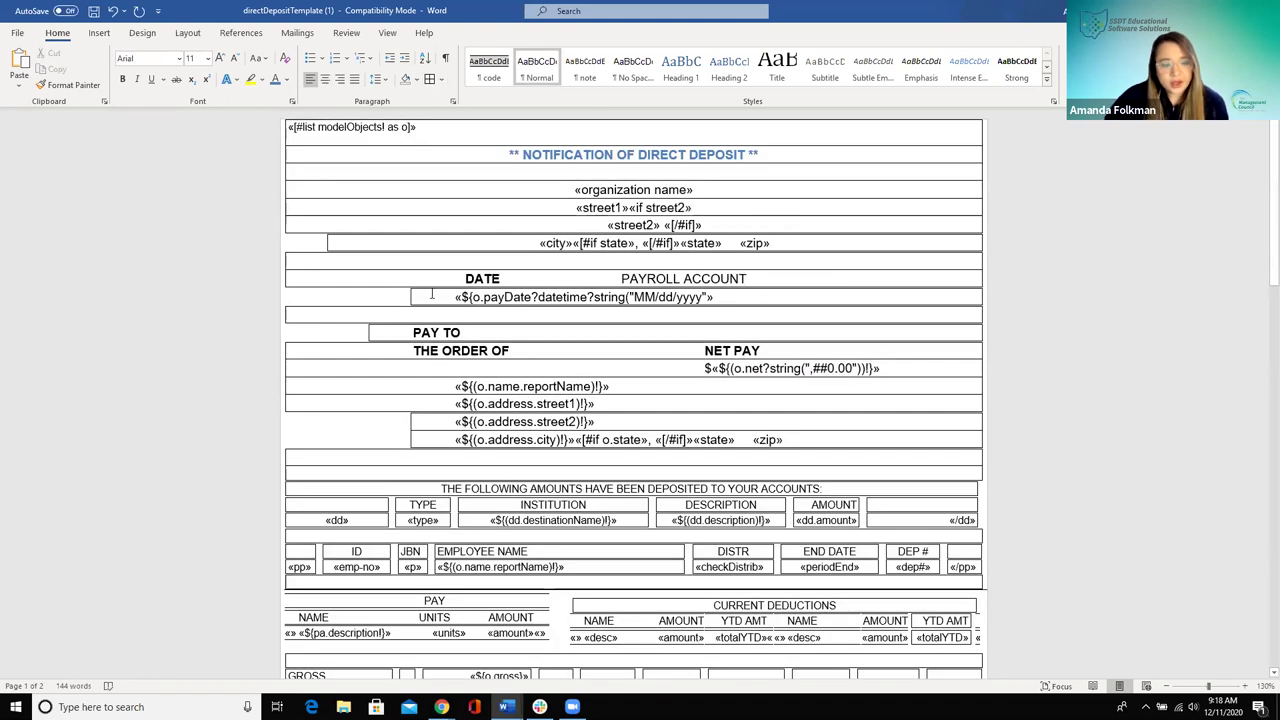
click(737, 297)
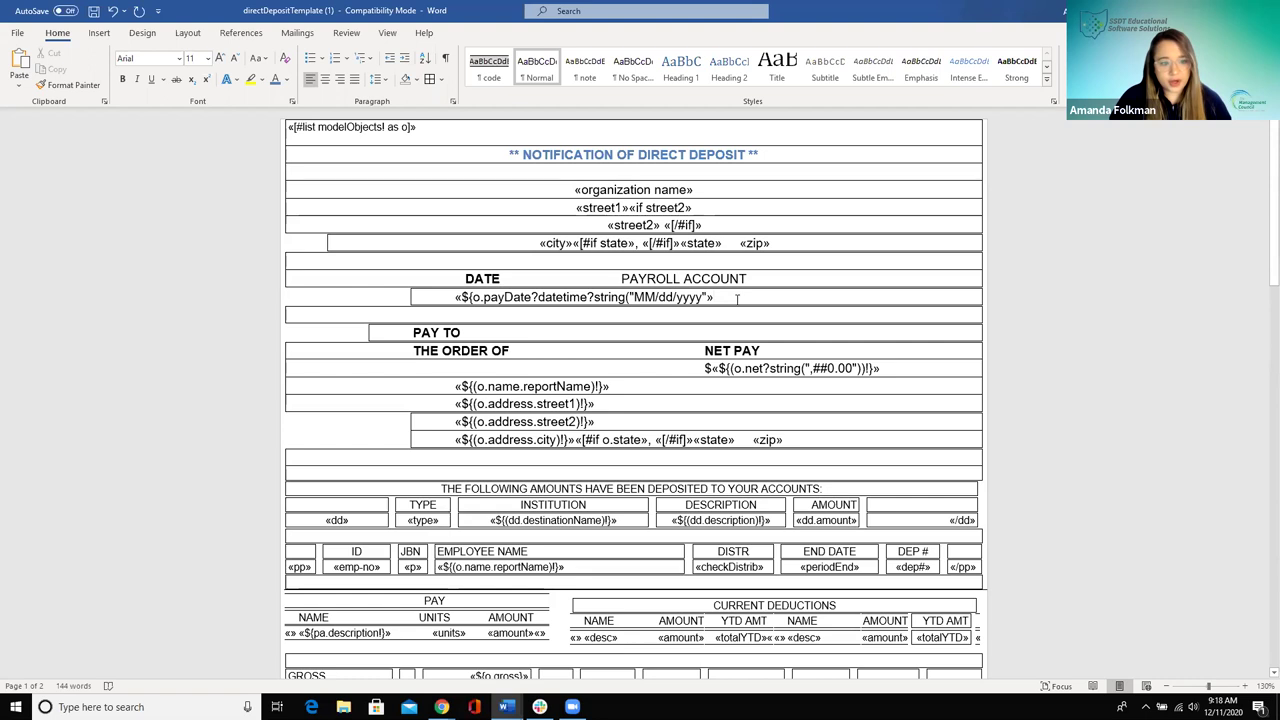
key(Return)
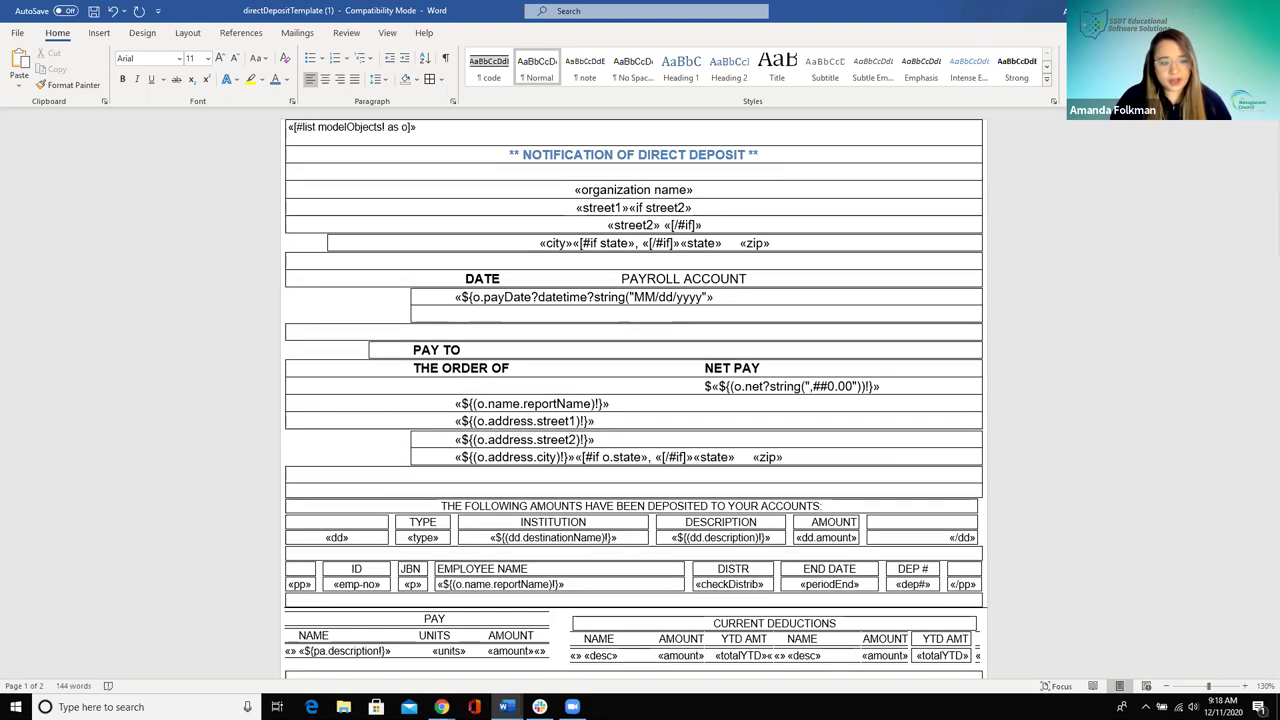
- Add another line under payDate and type the label 'PAY PERIOD END:'
key(Return)
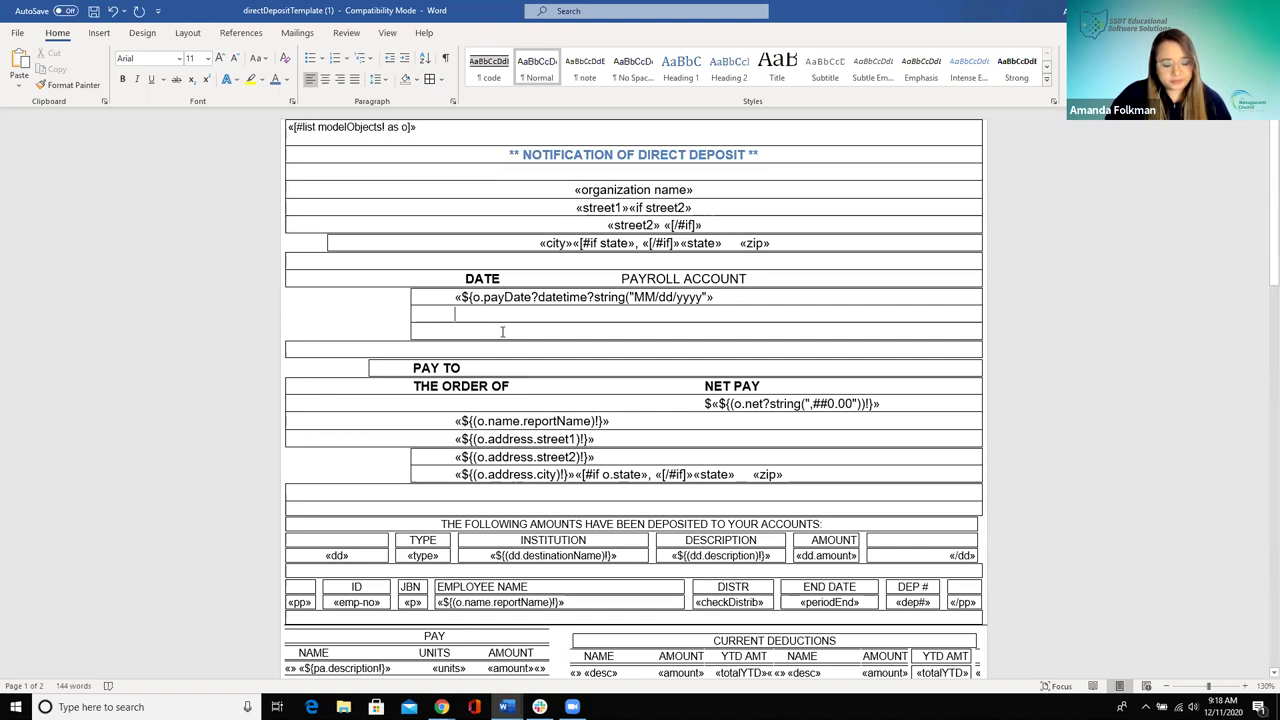
text(PAY PERIOD END:)
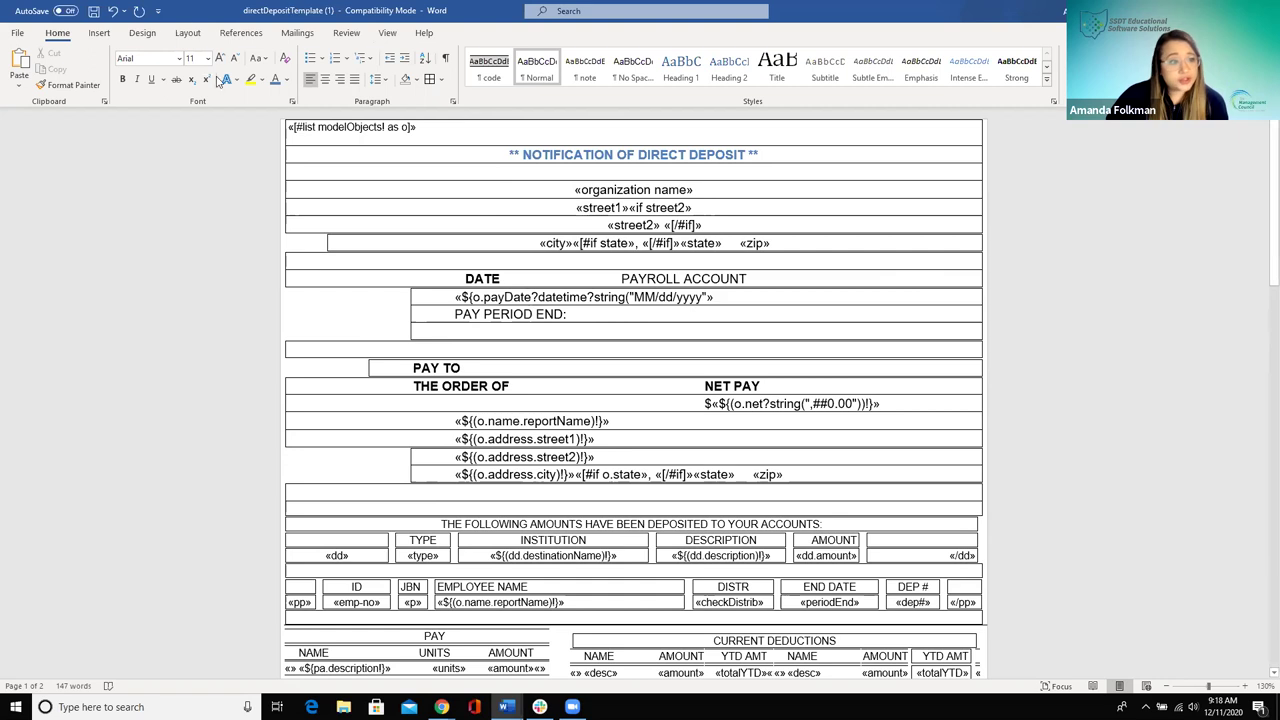
- Open the Field dialog from Insert > Quick Parts and select MergeField as the field type
click(93, 39)
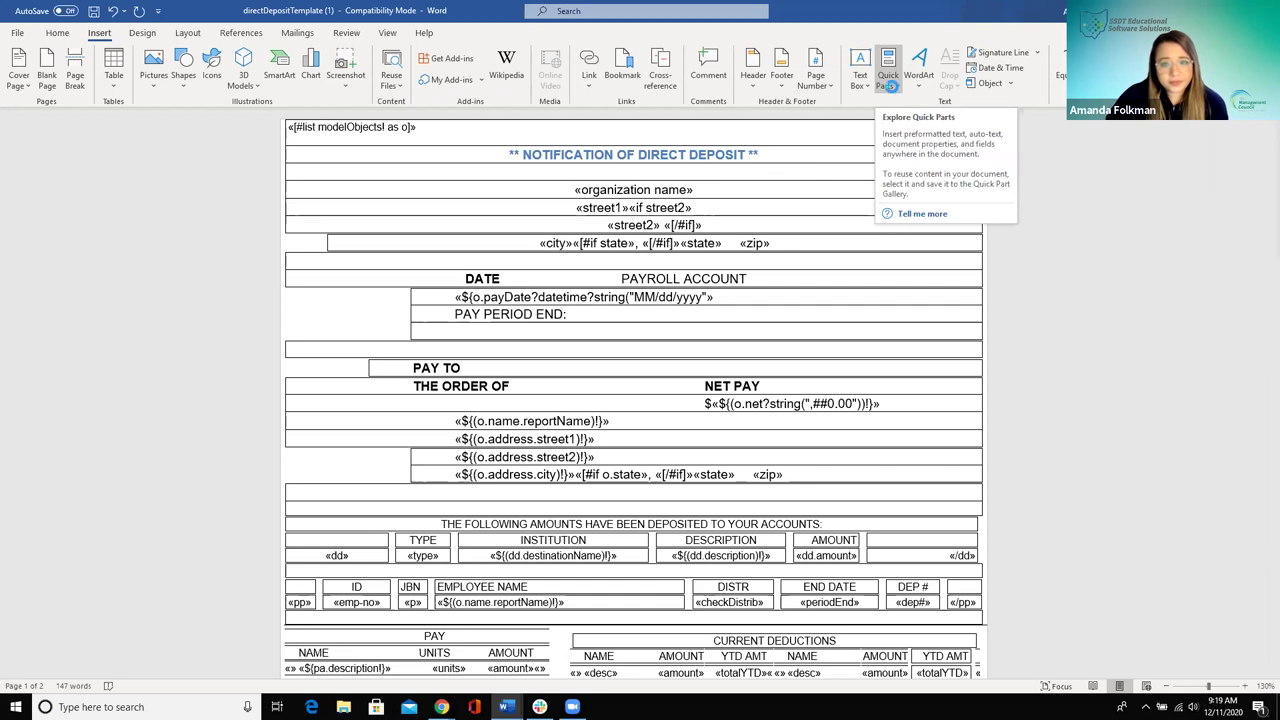
click(893, 91)
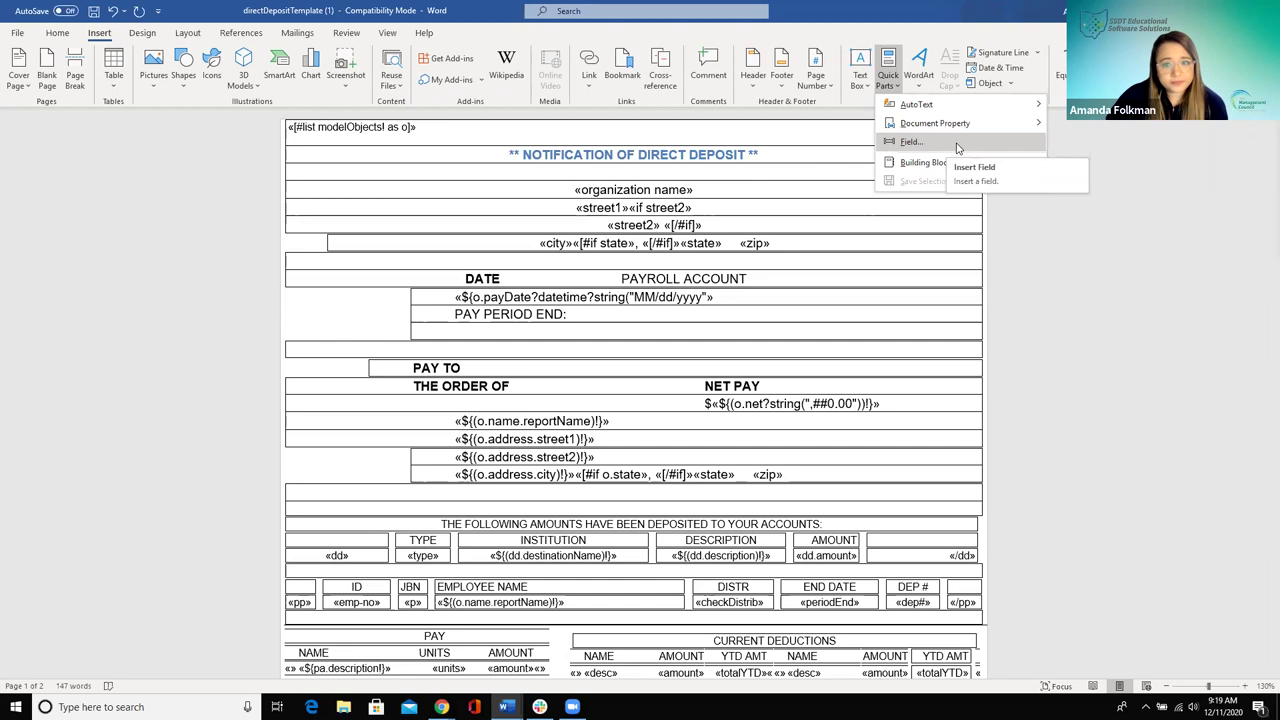
click(957, 149)
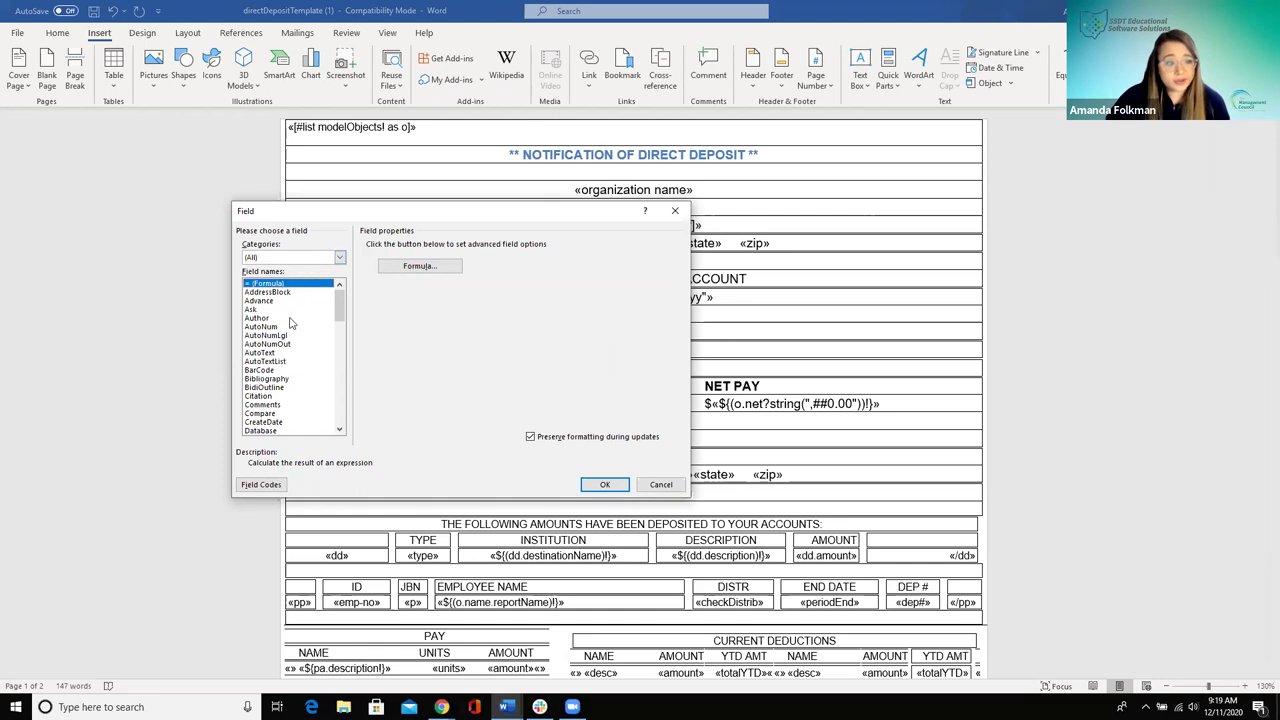
scroll(291, 322, down, 5)
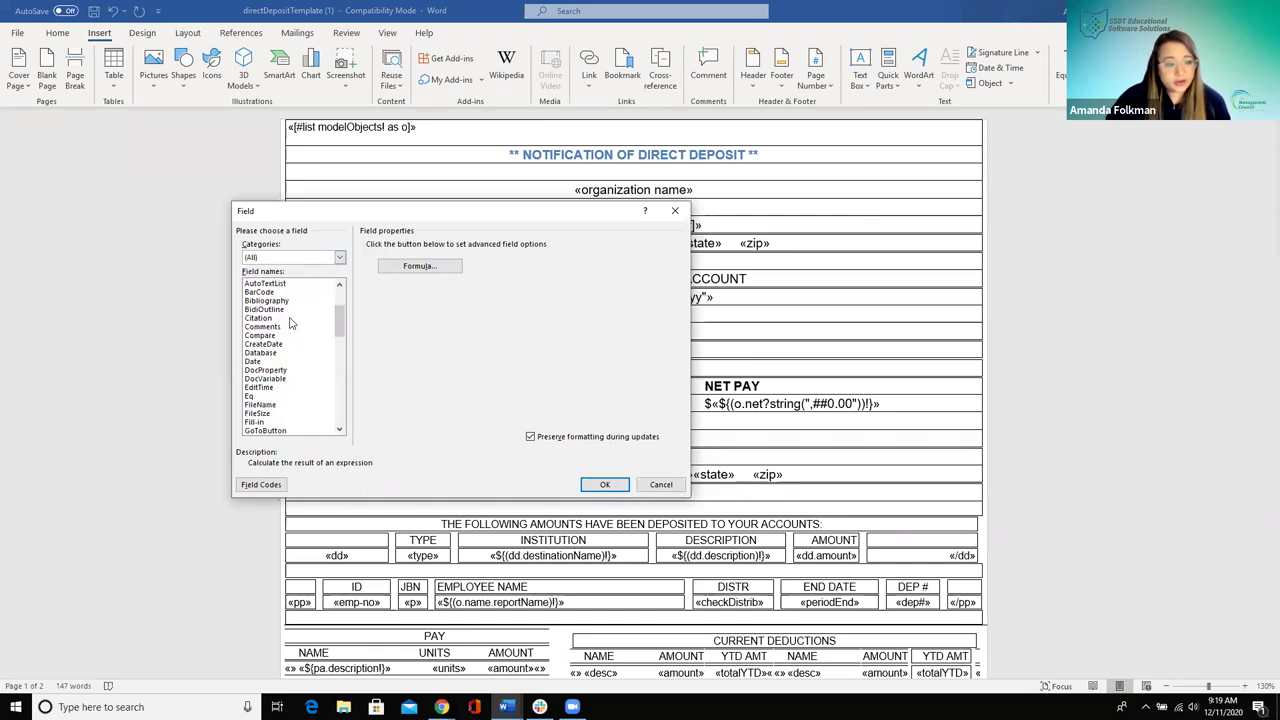
scroll(291, 322, down, 4)
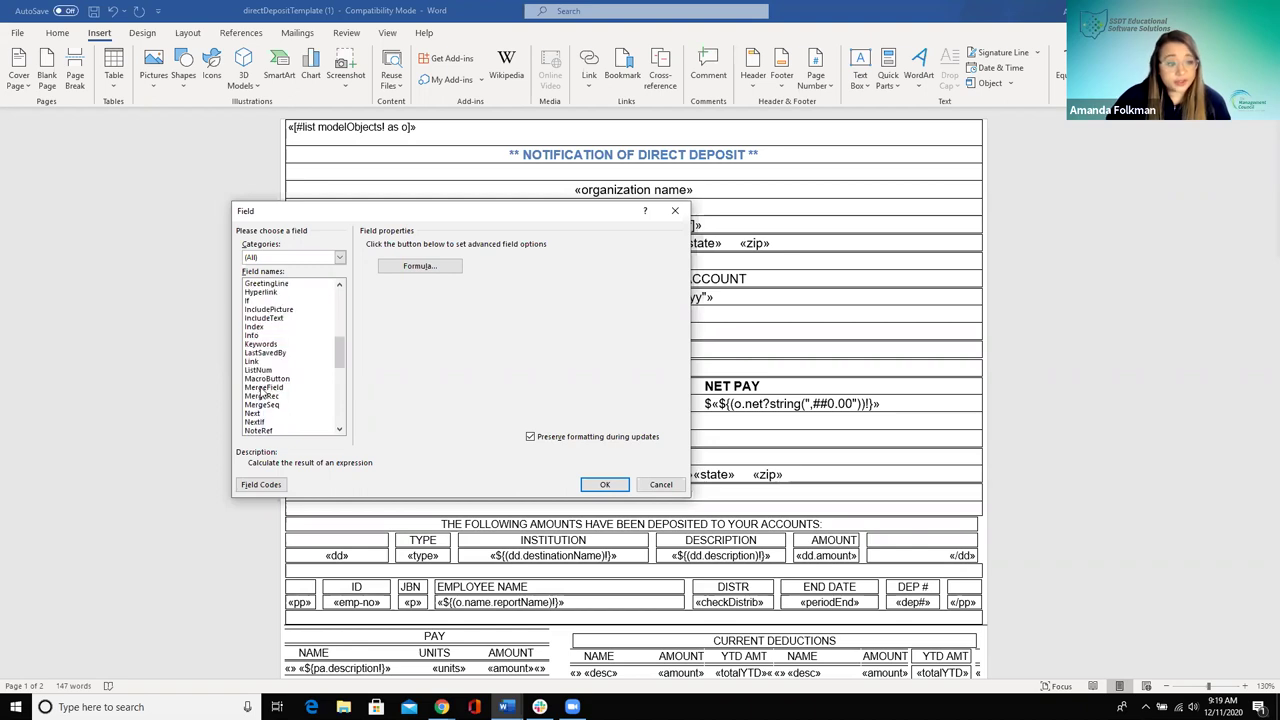
click(262, 388)
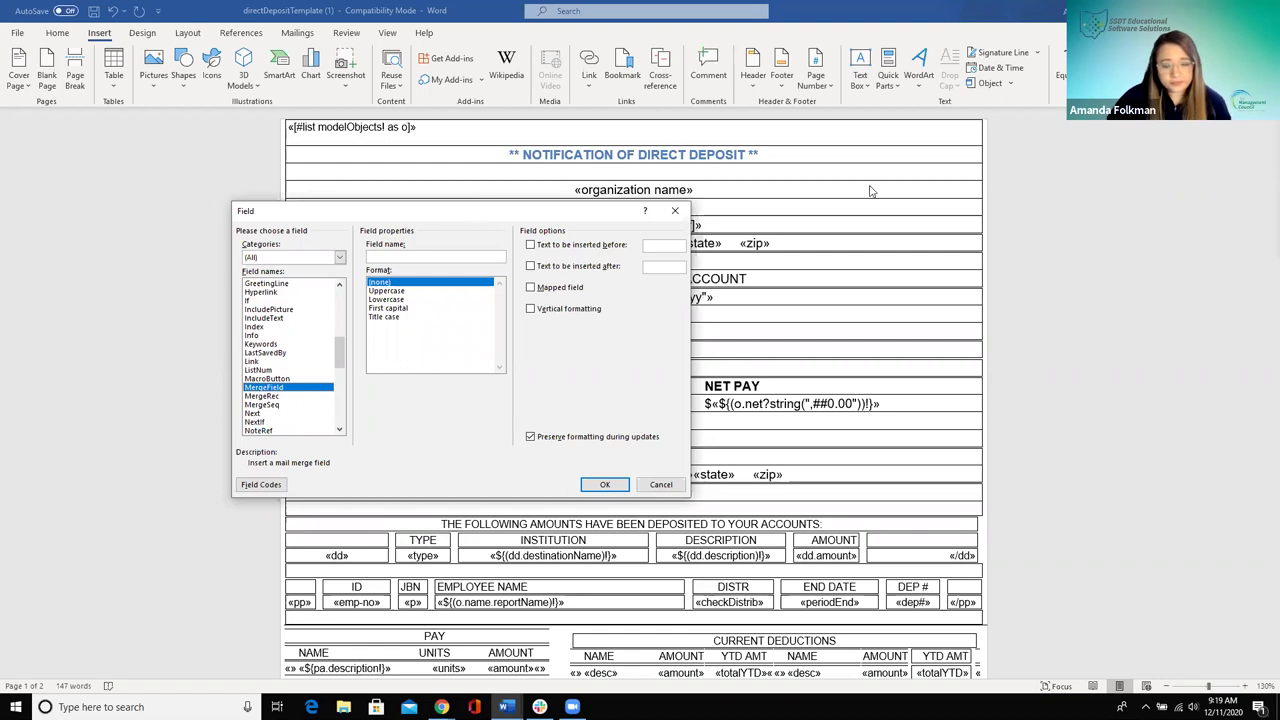
drag(475, 216, 955, 142)
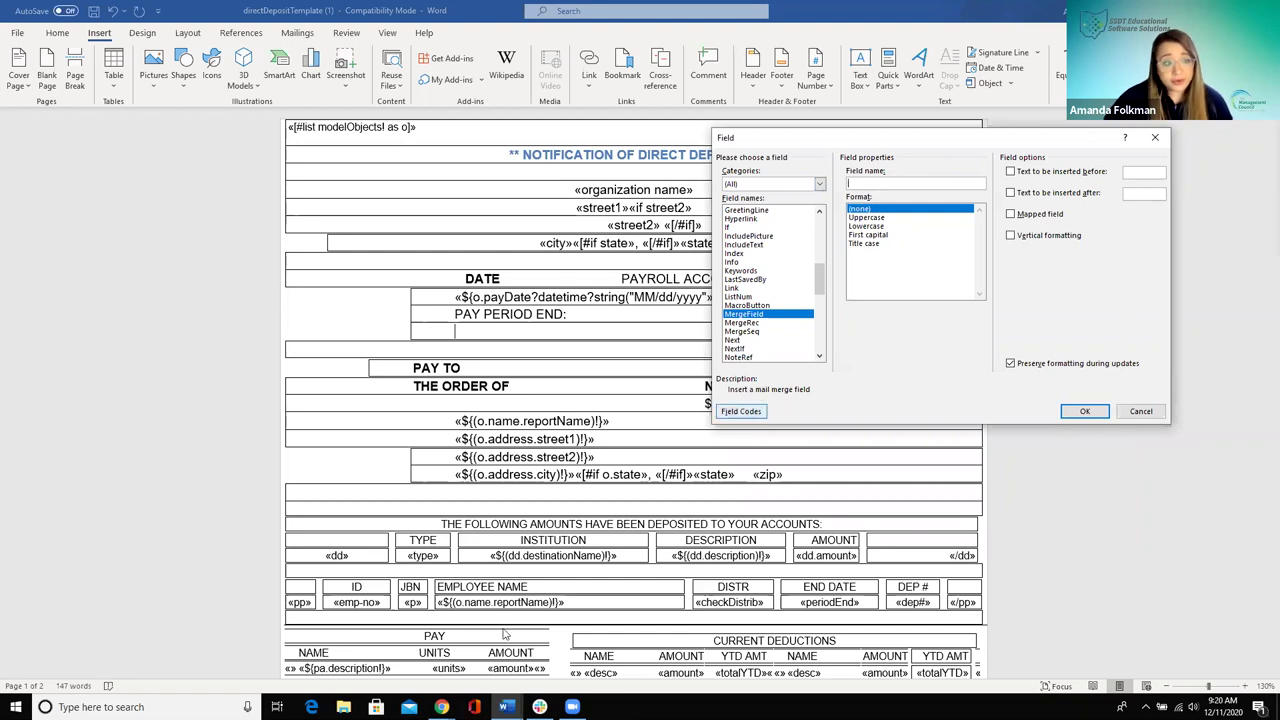
mouse_move(441, 707)
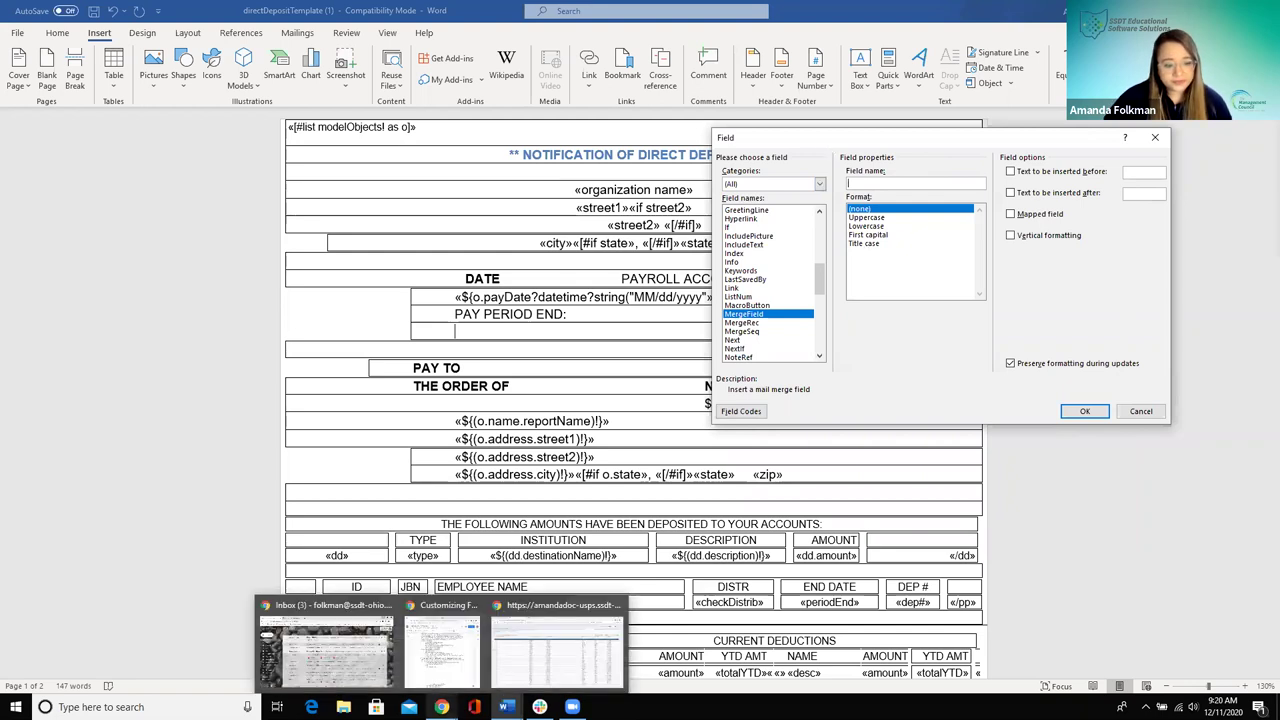
- Return to the USAS-R payroll payments page in Chrome and bring up the Reports menu
click(519, 663)
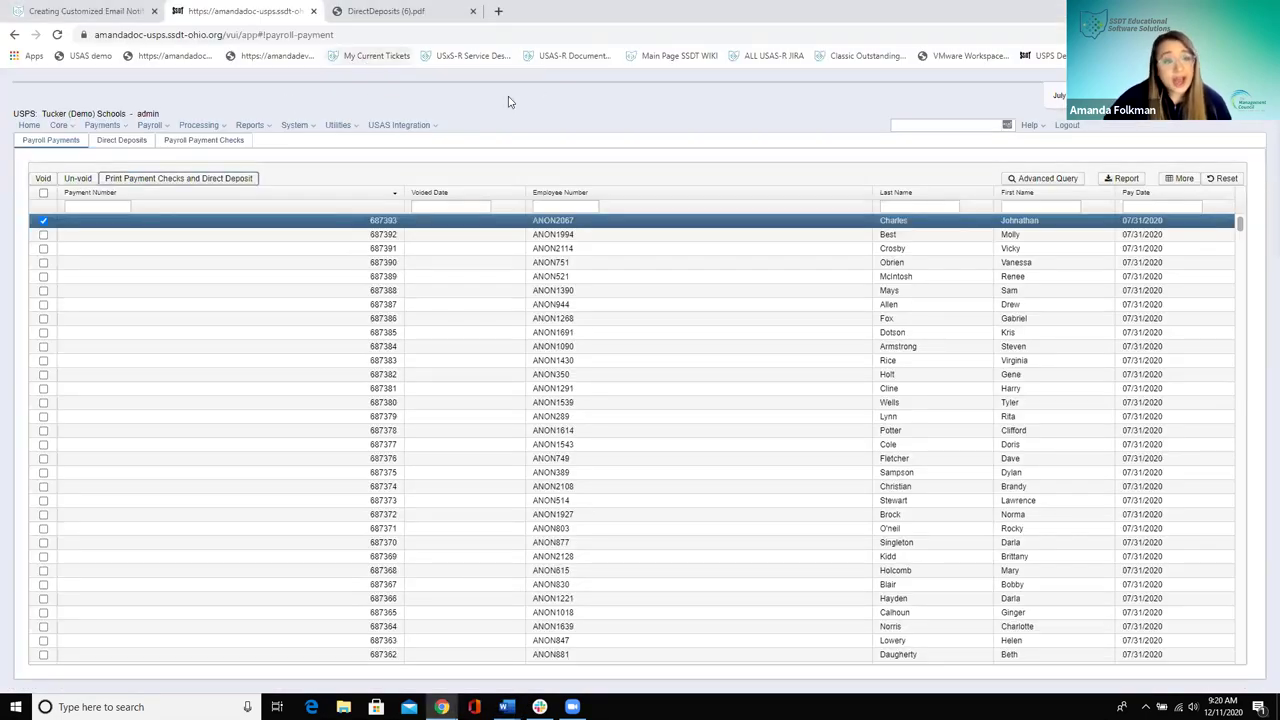
click(250, 127)
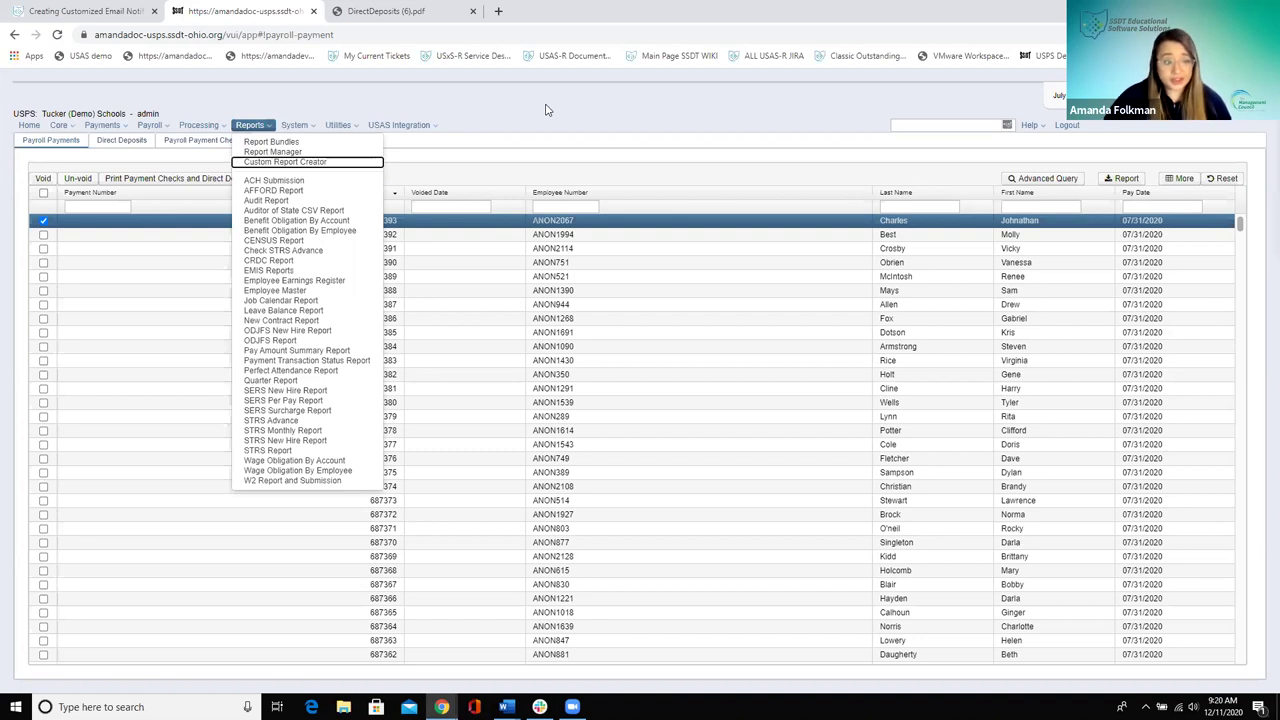
- Start a Custom Report Creator report on the PaymentDetailPayrollDirectDeposit object
click(260, 165)
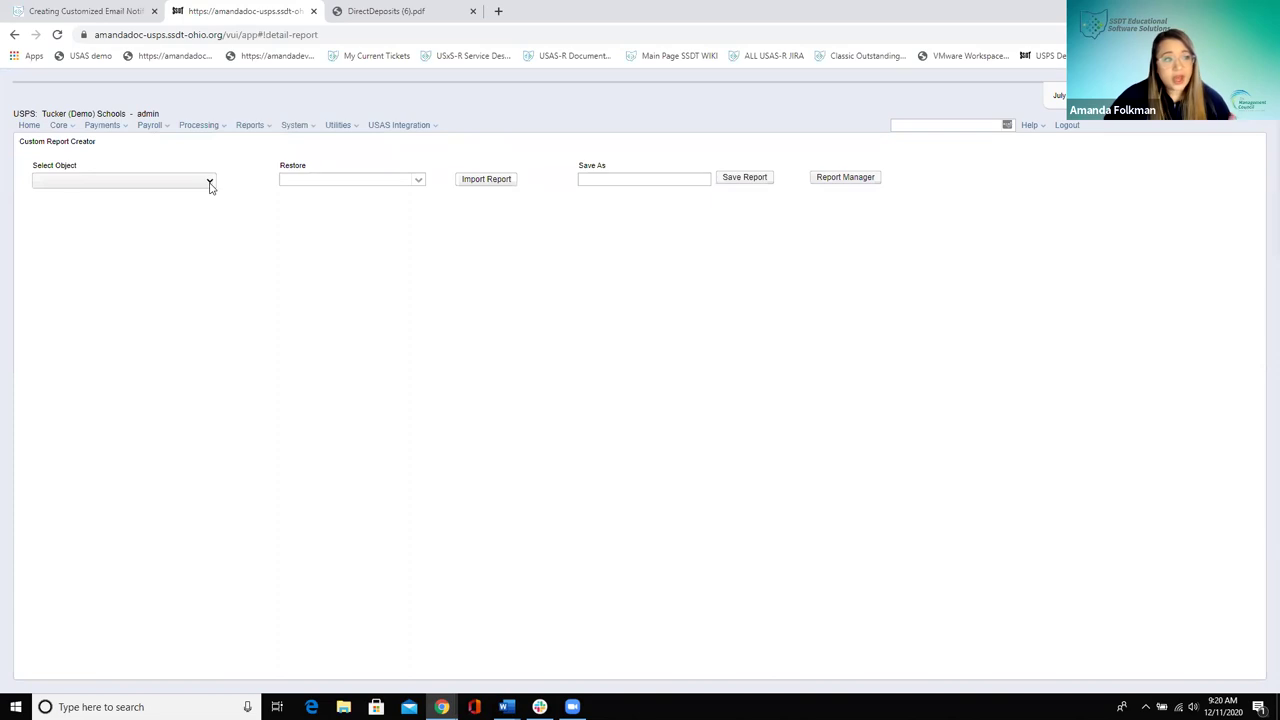
click(210, 182)
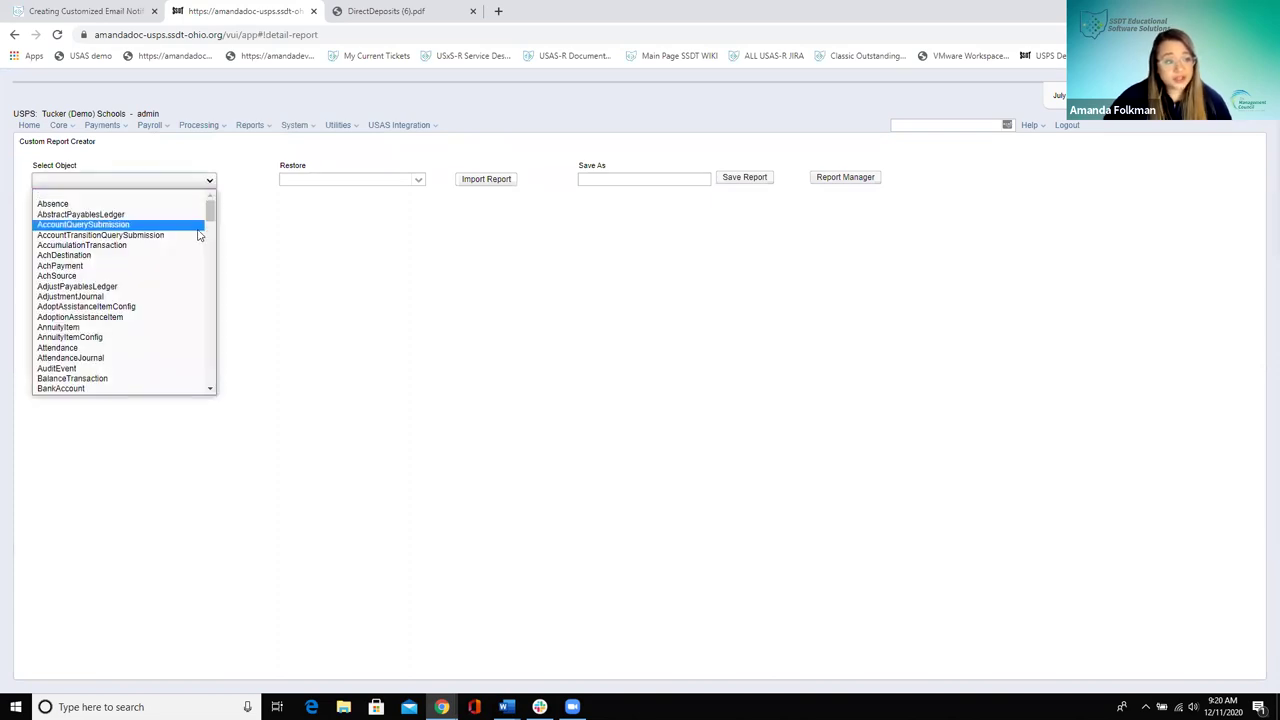
scroll(198, 235, down, 20)
scroll(198, 235, down, 4)
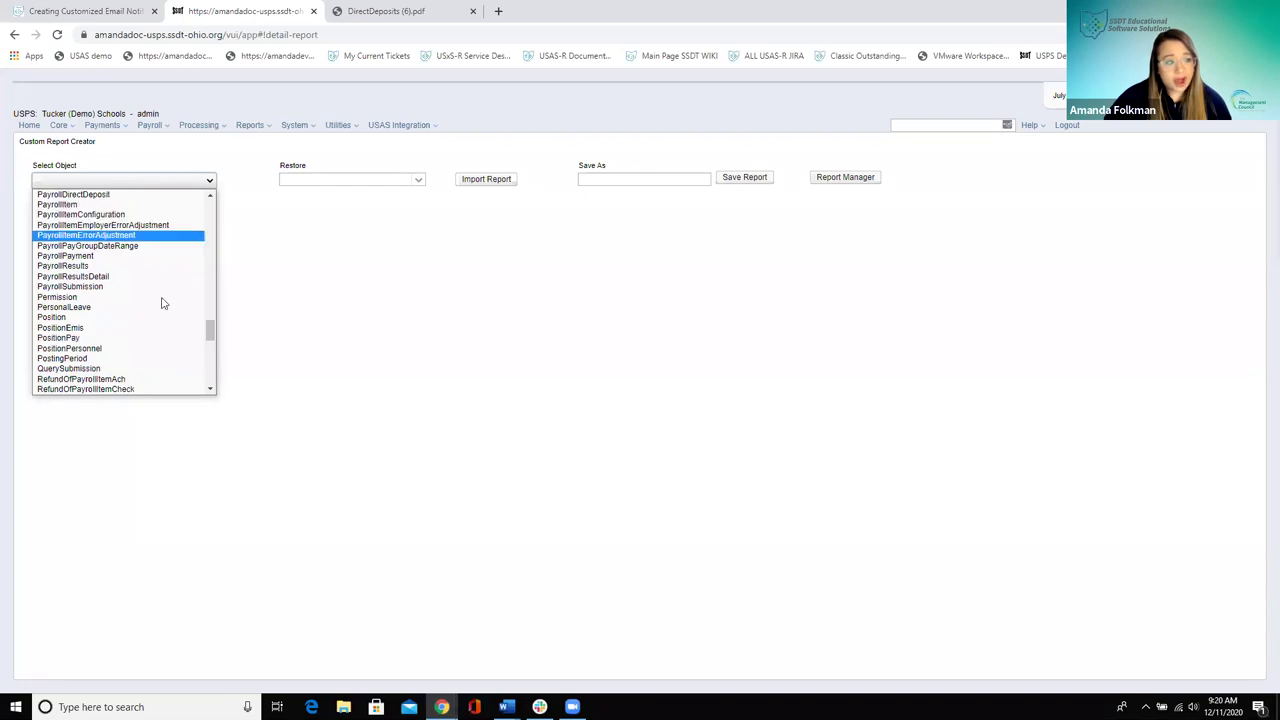
scroll(163, 300, up, 4)
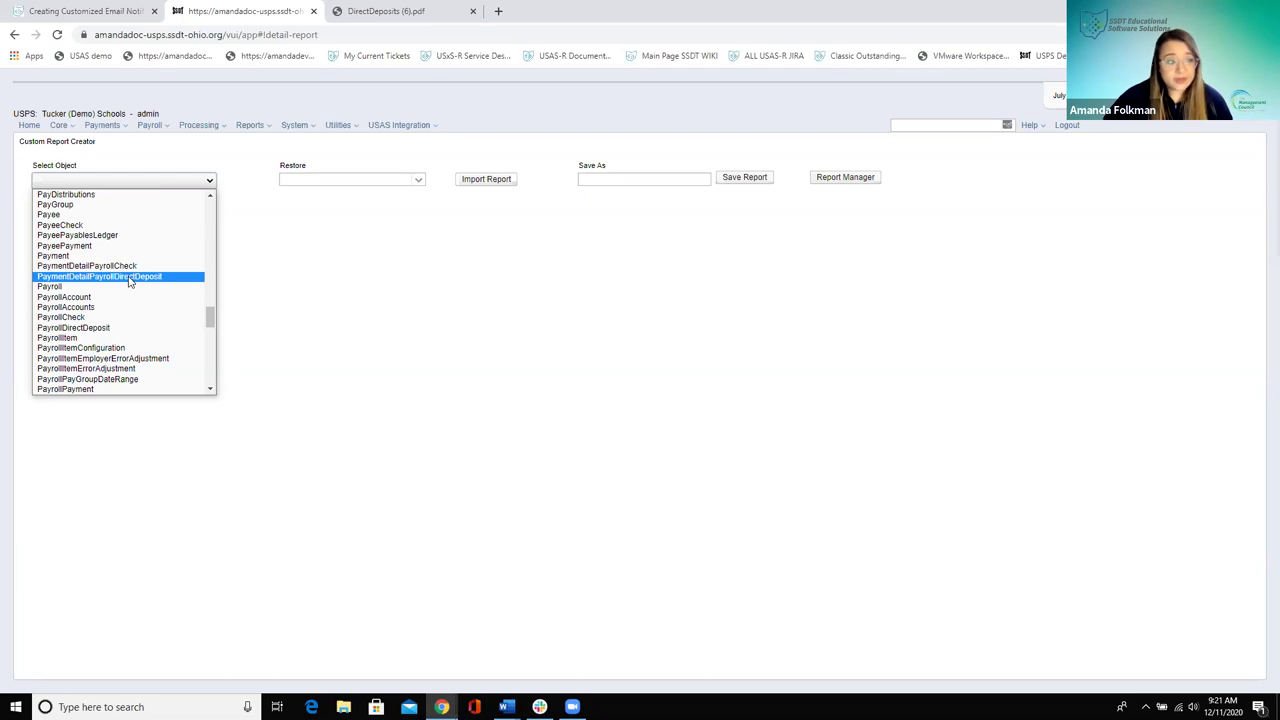
click(129, 282)
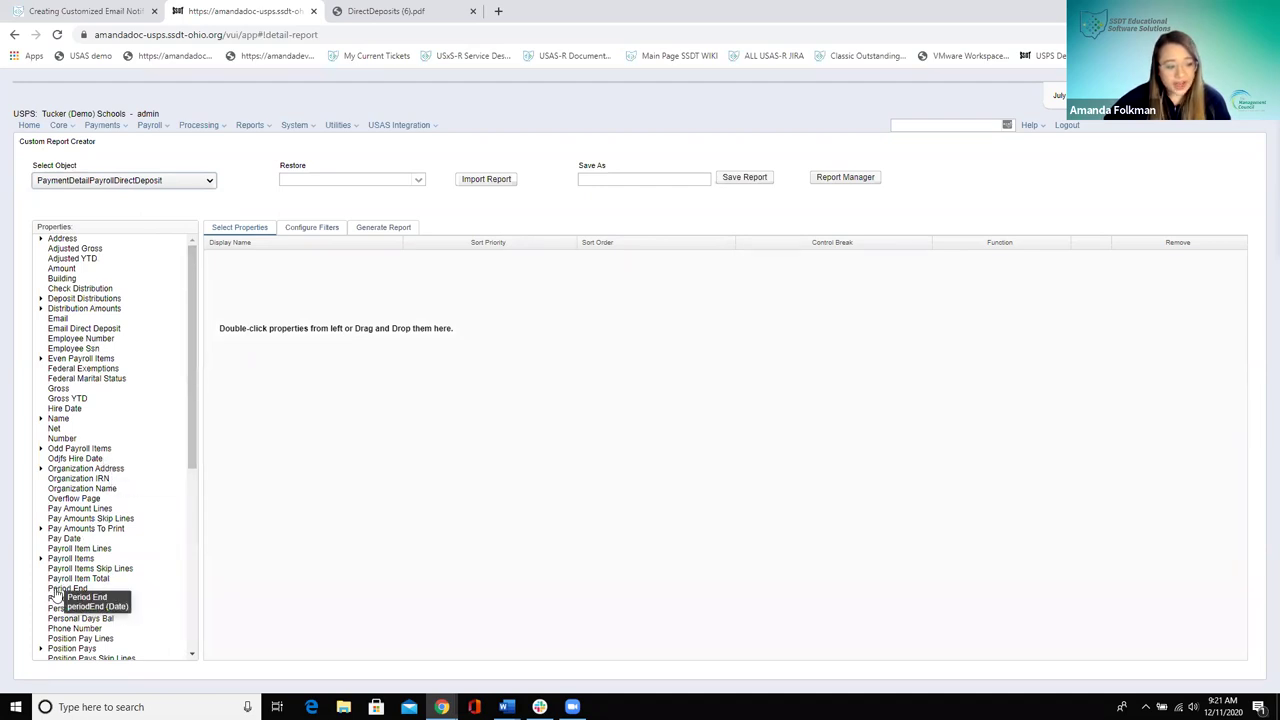
scroll(57, 598, down, 5)
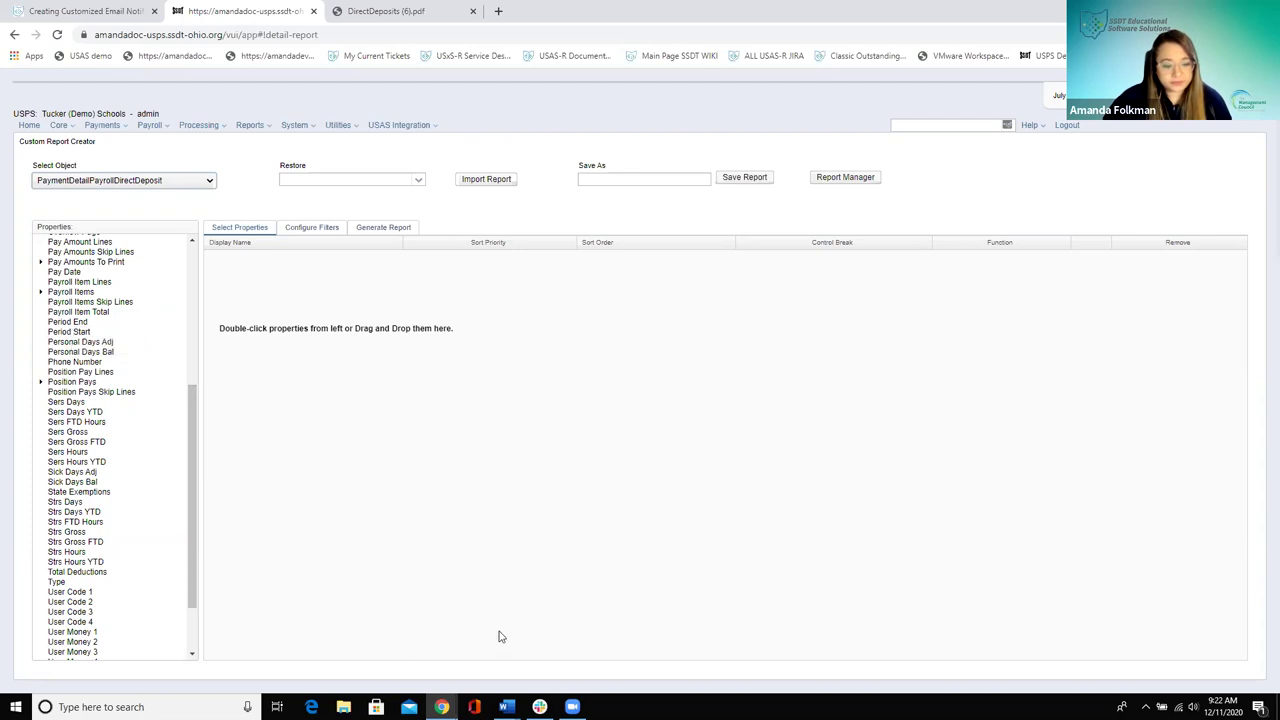
mouse_move(506, 707)
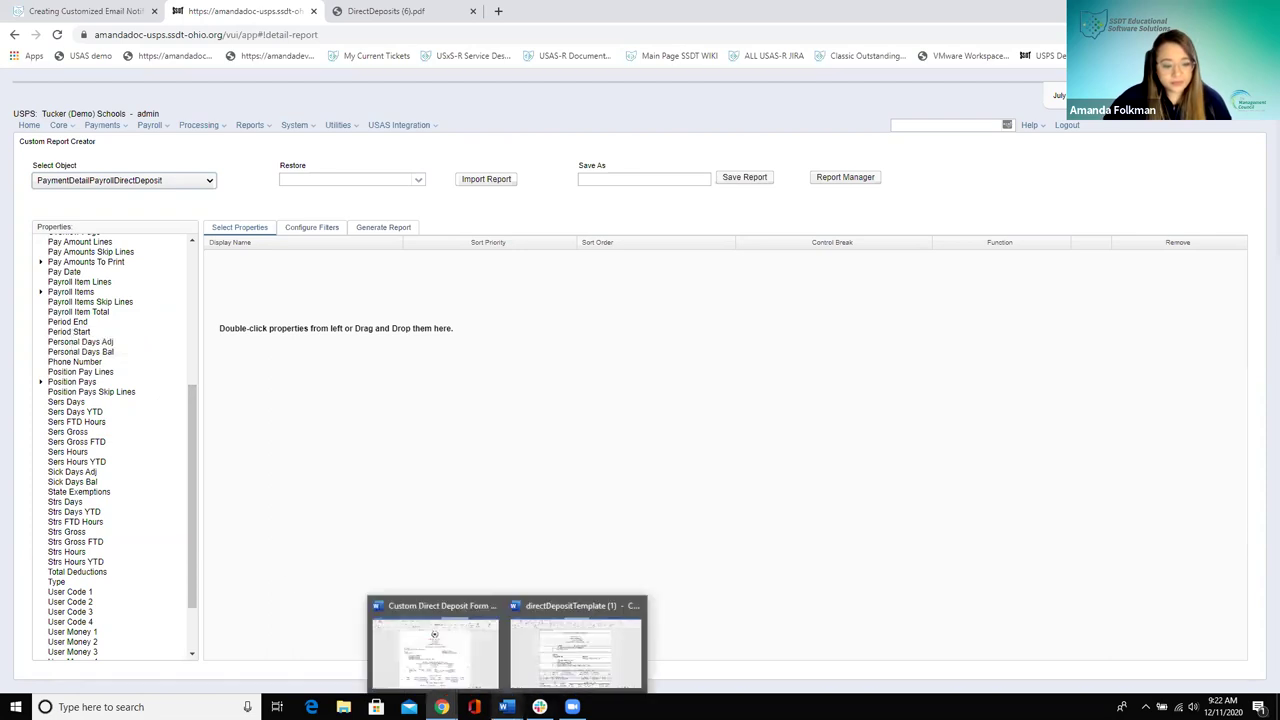
- Switch back to directDepositTemplate in Word and cancel the Field dialog
click(577, 661)
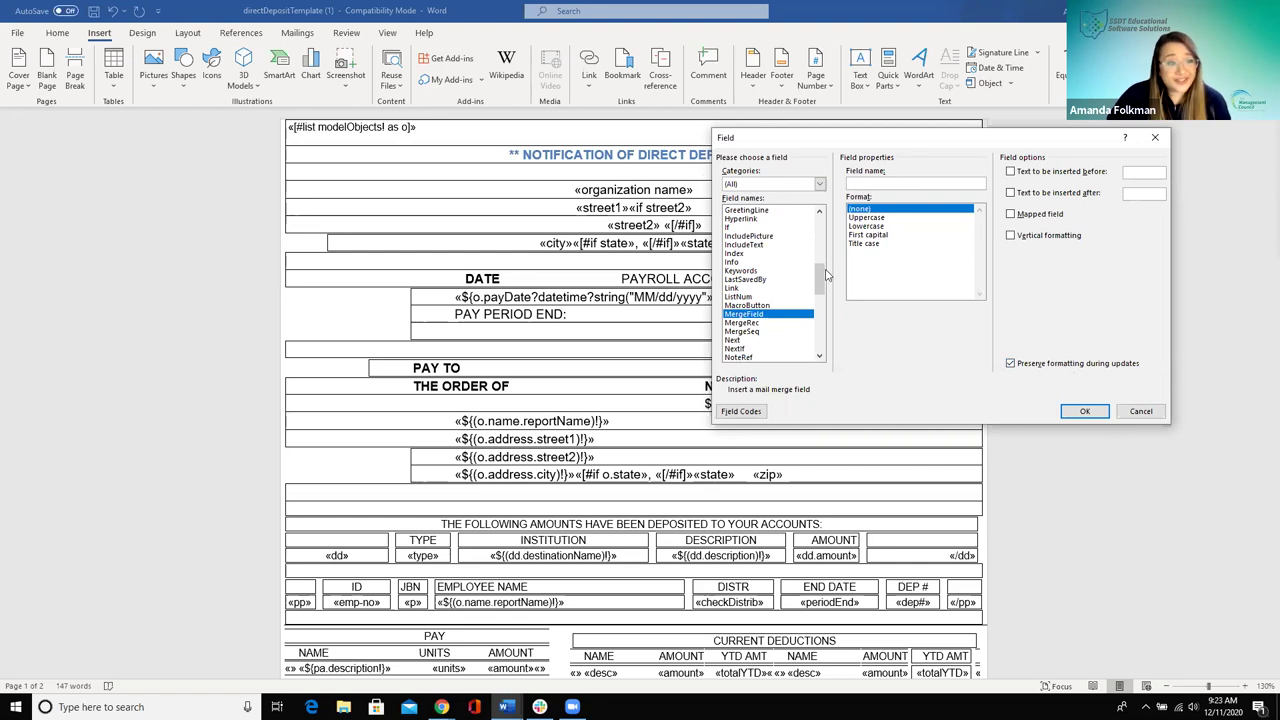
click(1147, 410)
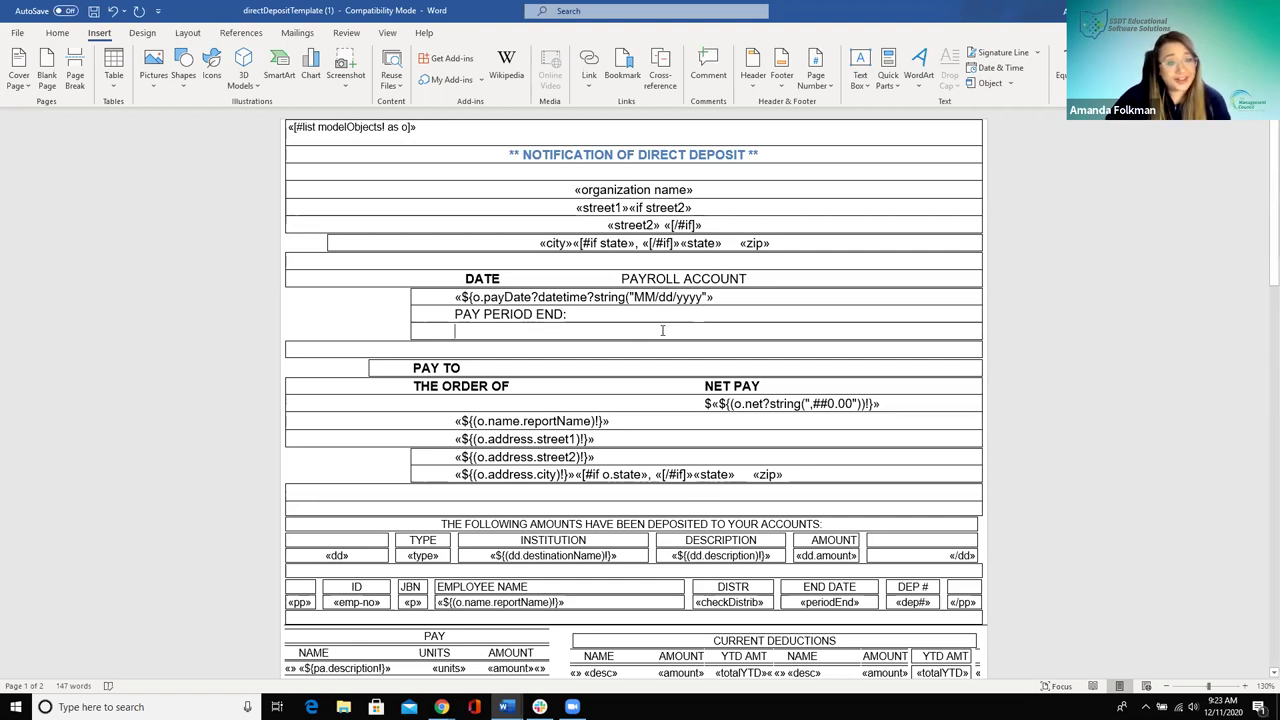
- Copy the payDate field into the empty cell under PAY PERIOD END: and select the pasted field
drag(715, 297, 456, 297)
key(ctrl+c)
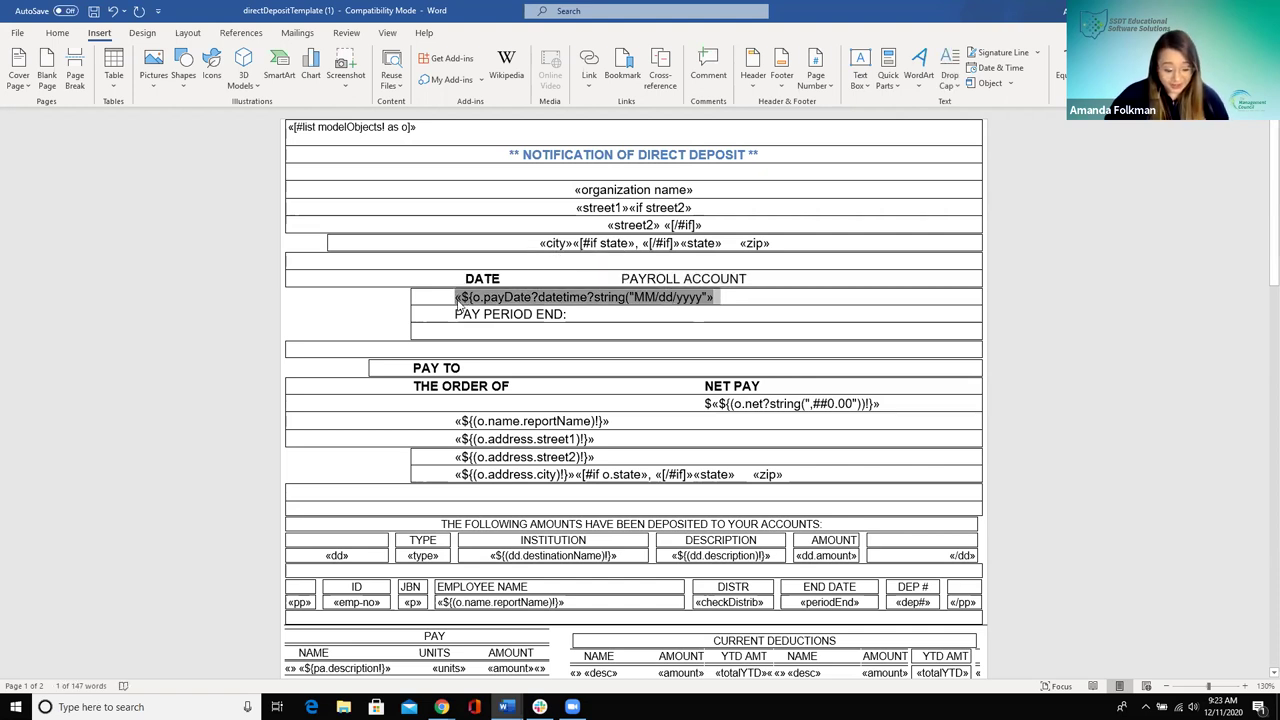
click(477, 328)
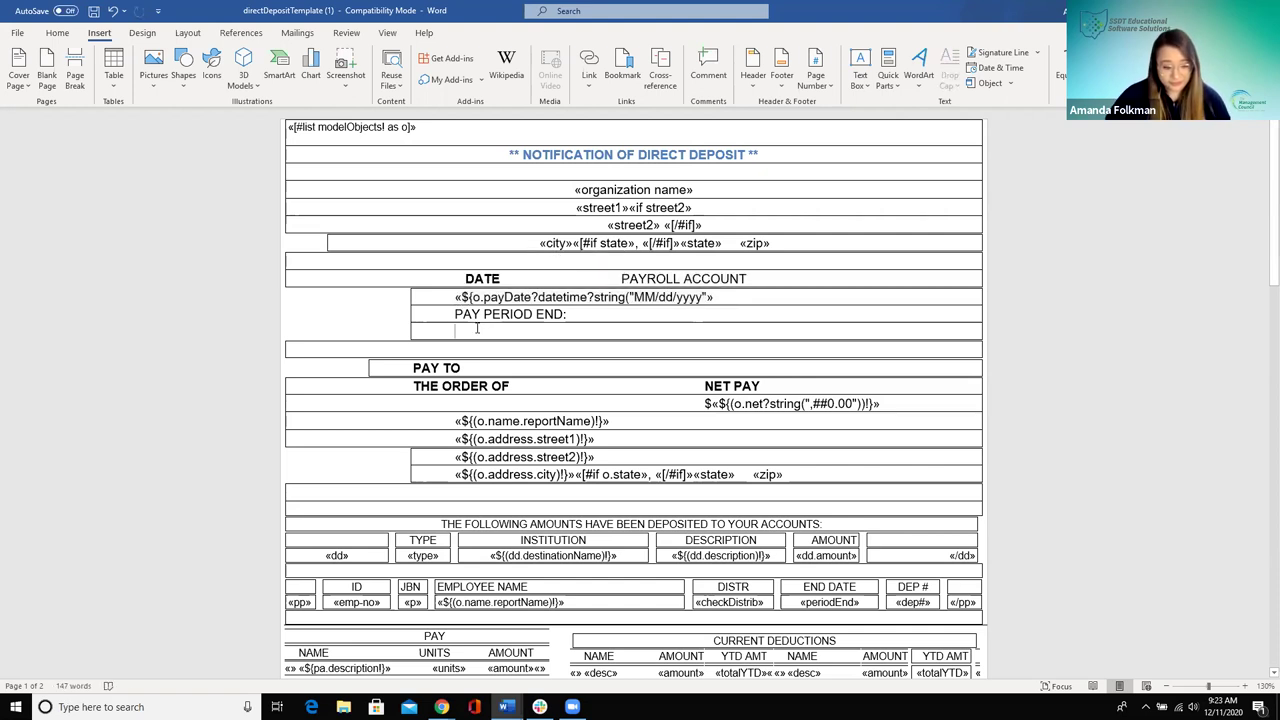
key(ctrl+v)
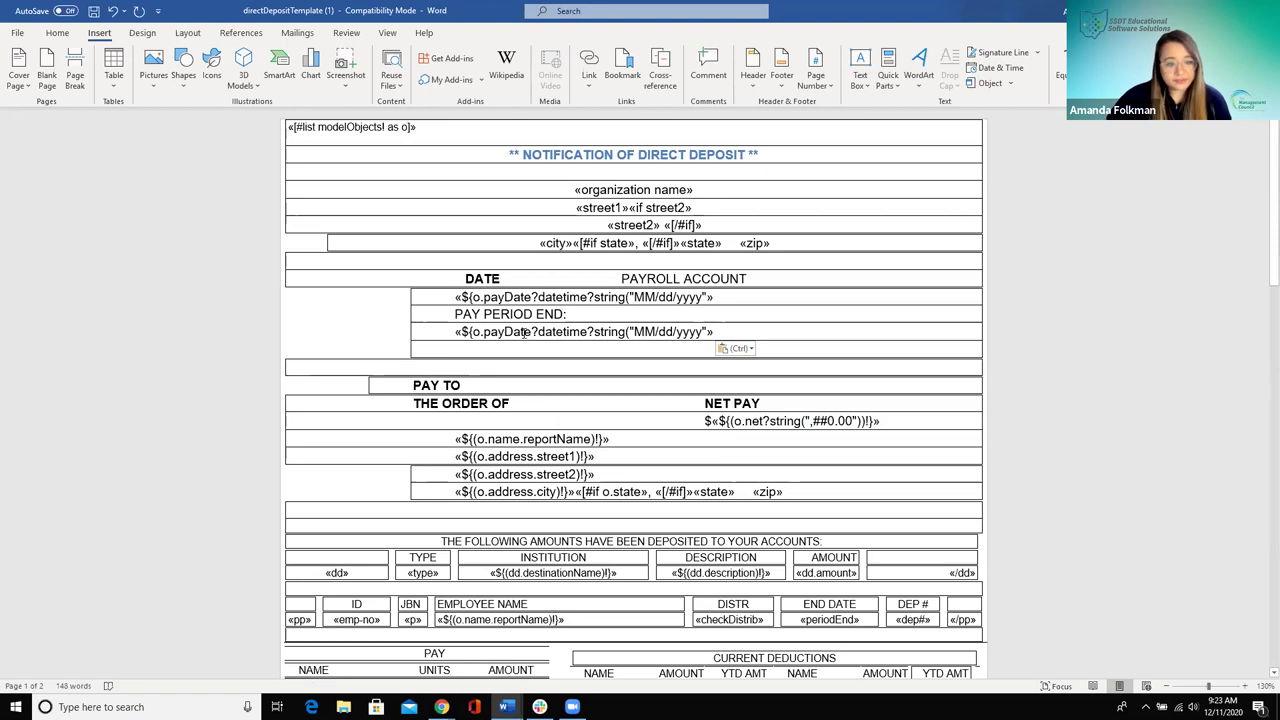
triple_click(523, 332)
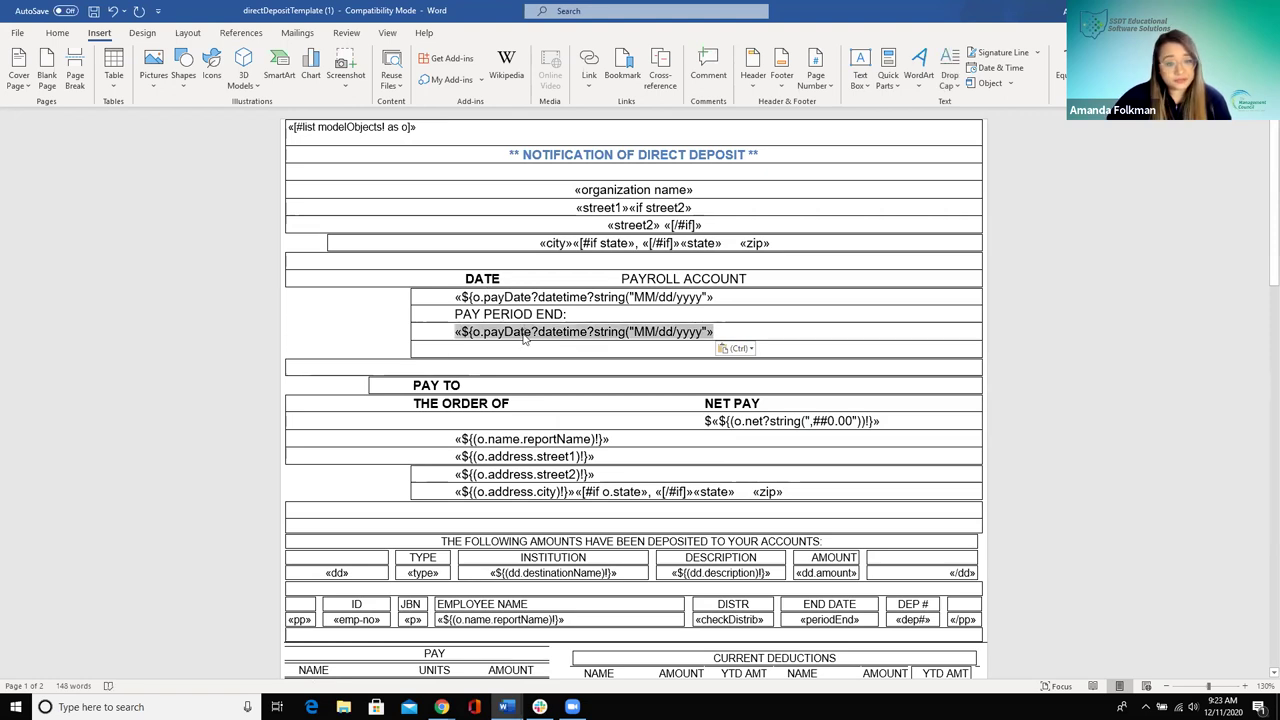
right_click(523, 339)
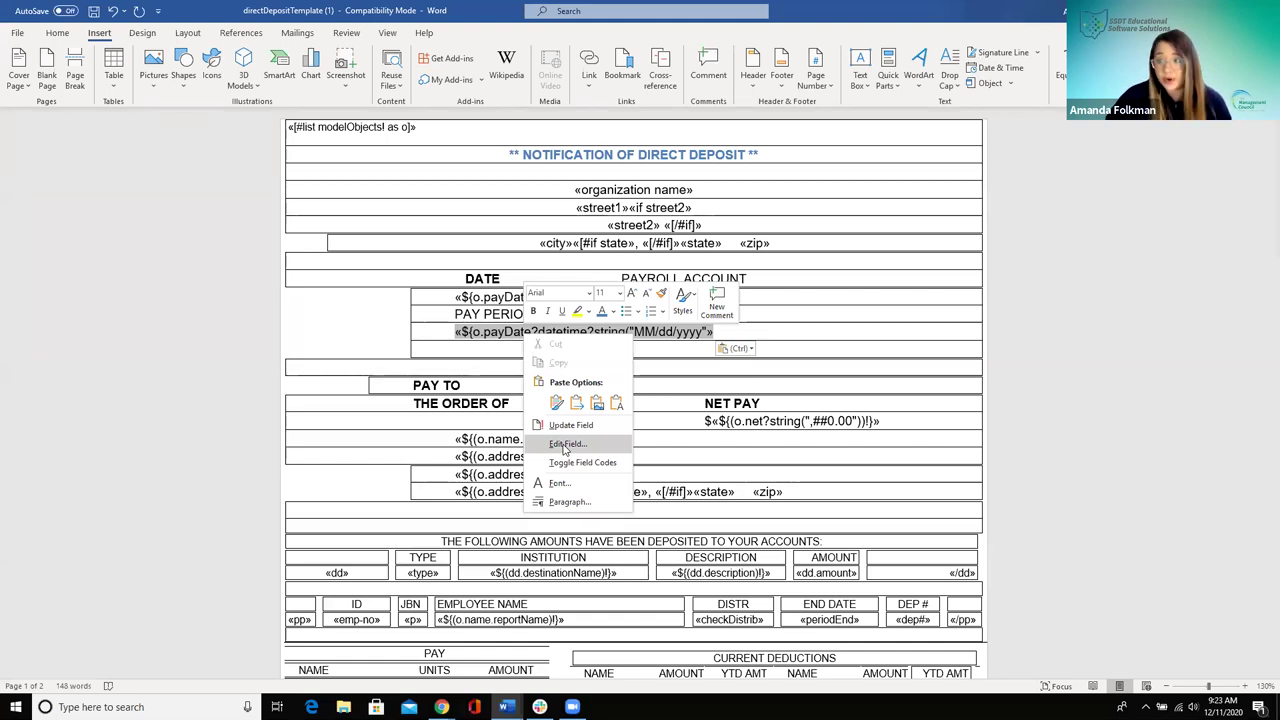
- Edit the pasted field so its field name uses periodEnd instead of payDate
click(565, 444)
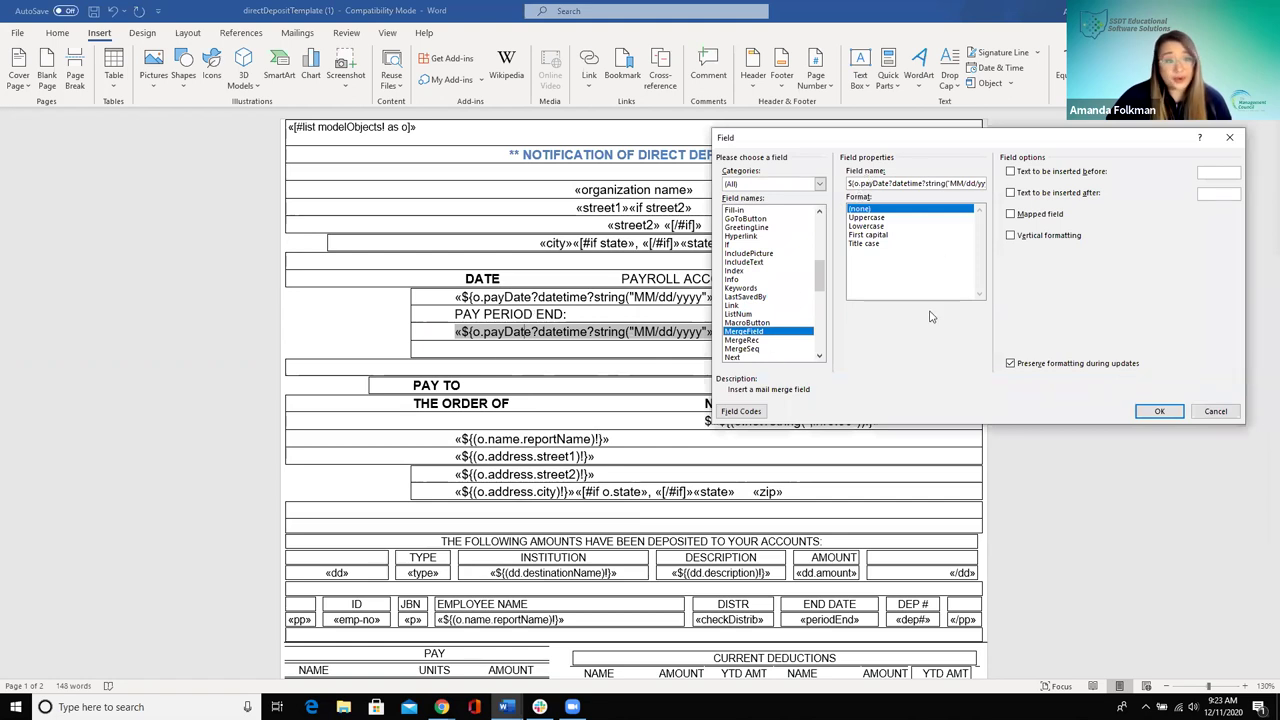
click(862, 183)
key(Delete)
key(Delete)
key(Delete)
key(Delete)
key(Delete)
key(Delete)
key(Delete)
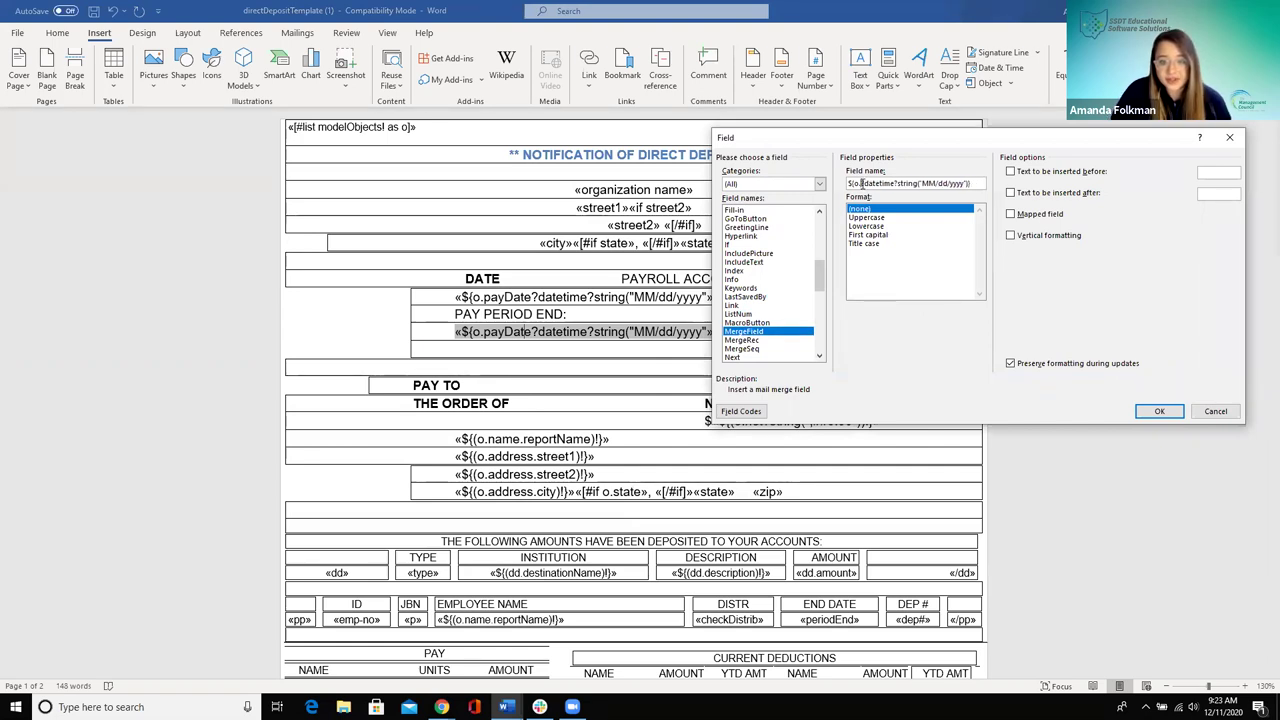
text(periodEn)
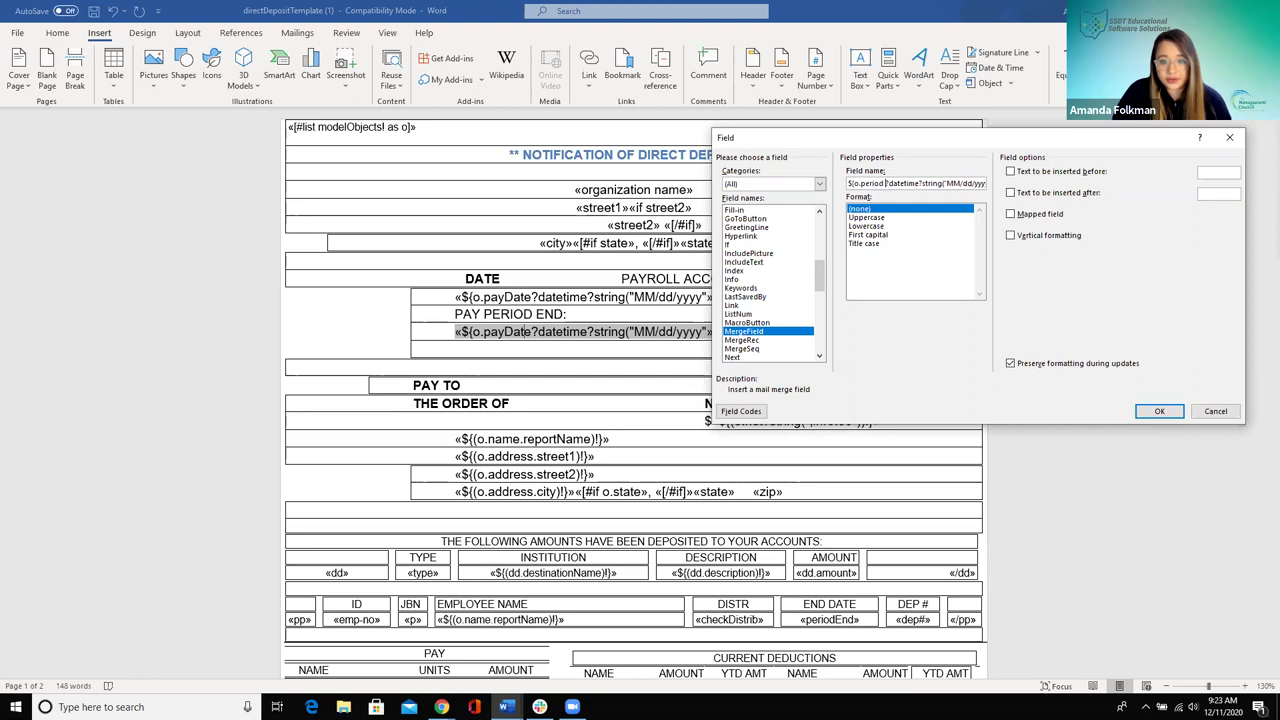
text(d)
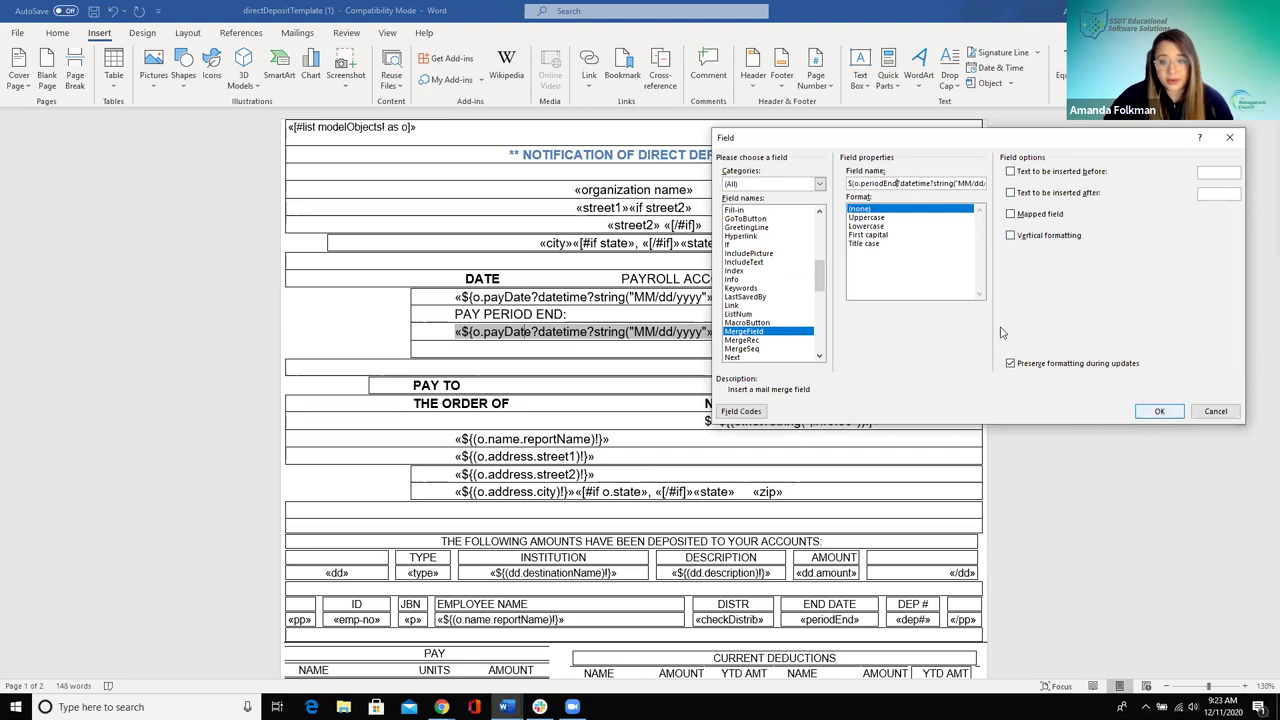
click(1160, 414)
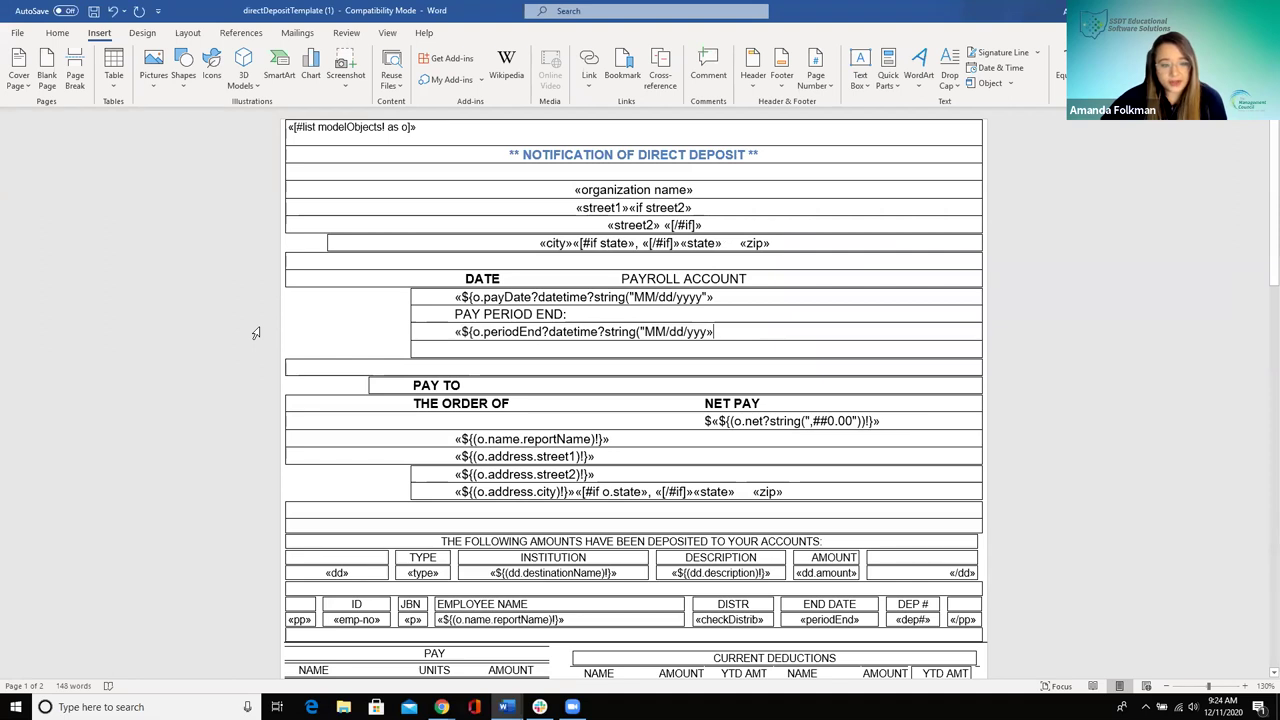
scroll(256, 333, down, 3)
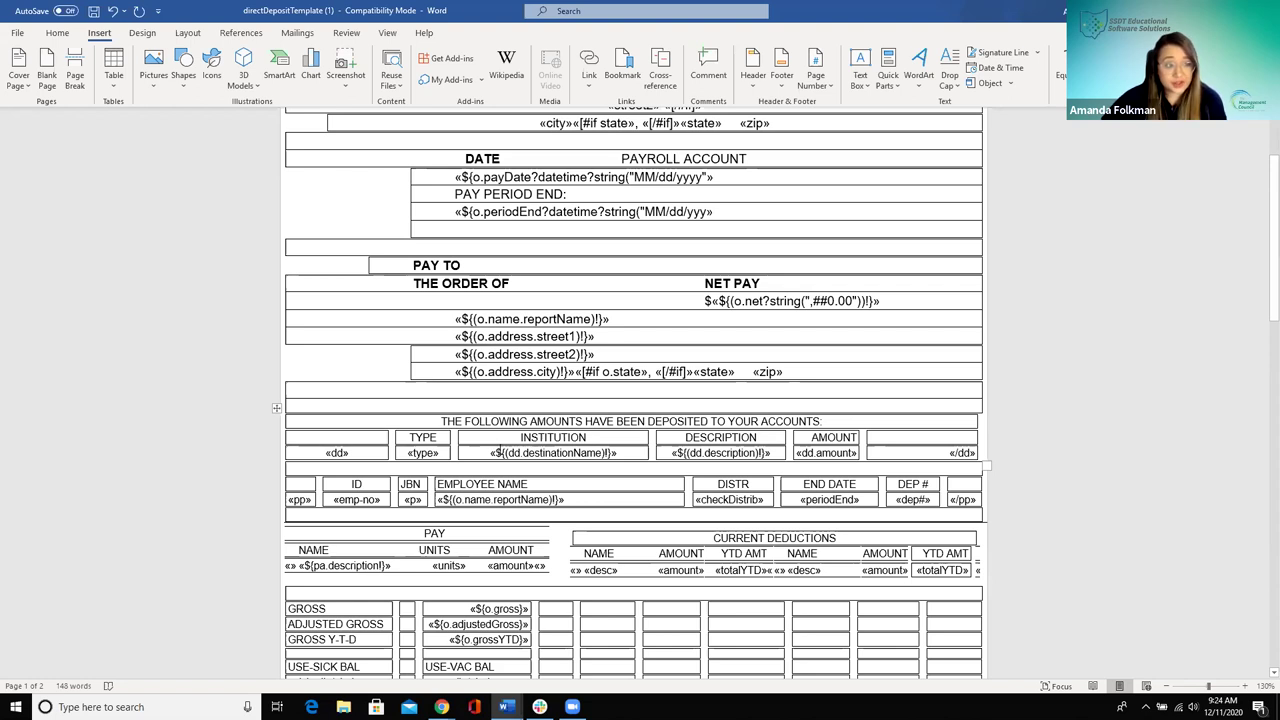
double_click(337, 453)
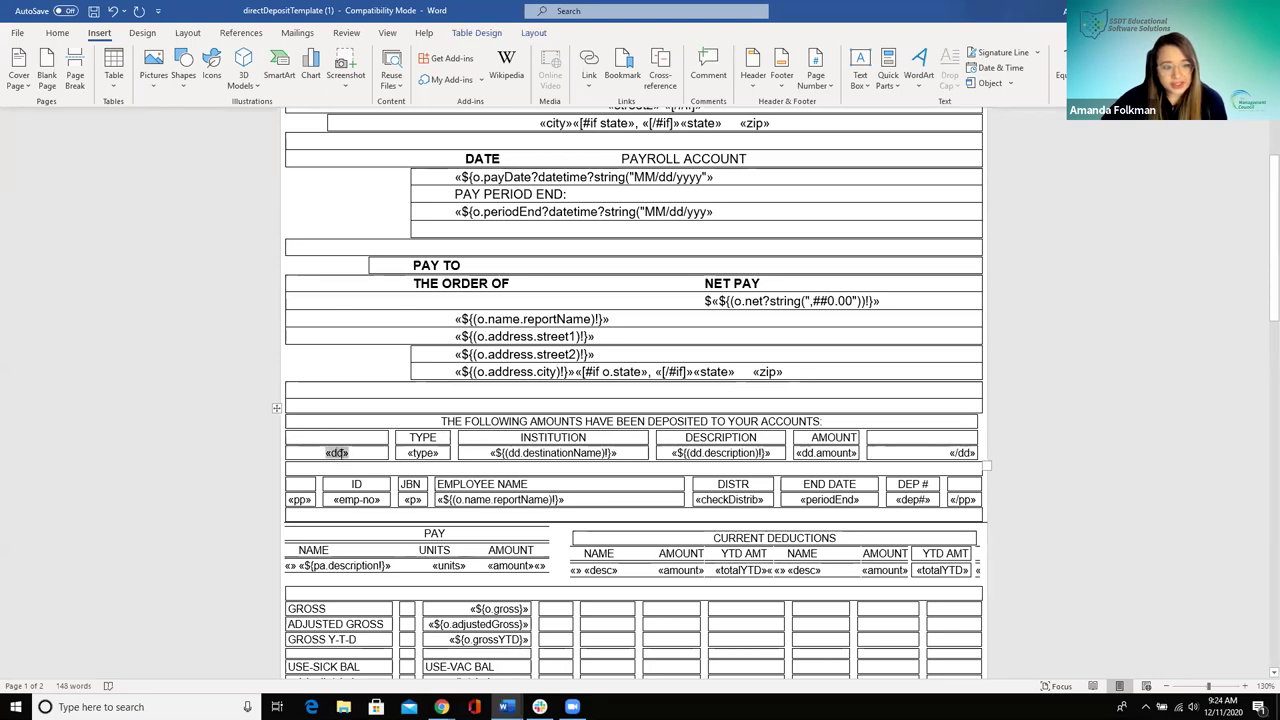
right_click(340, 455)
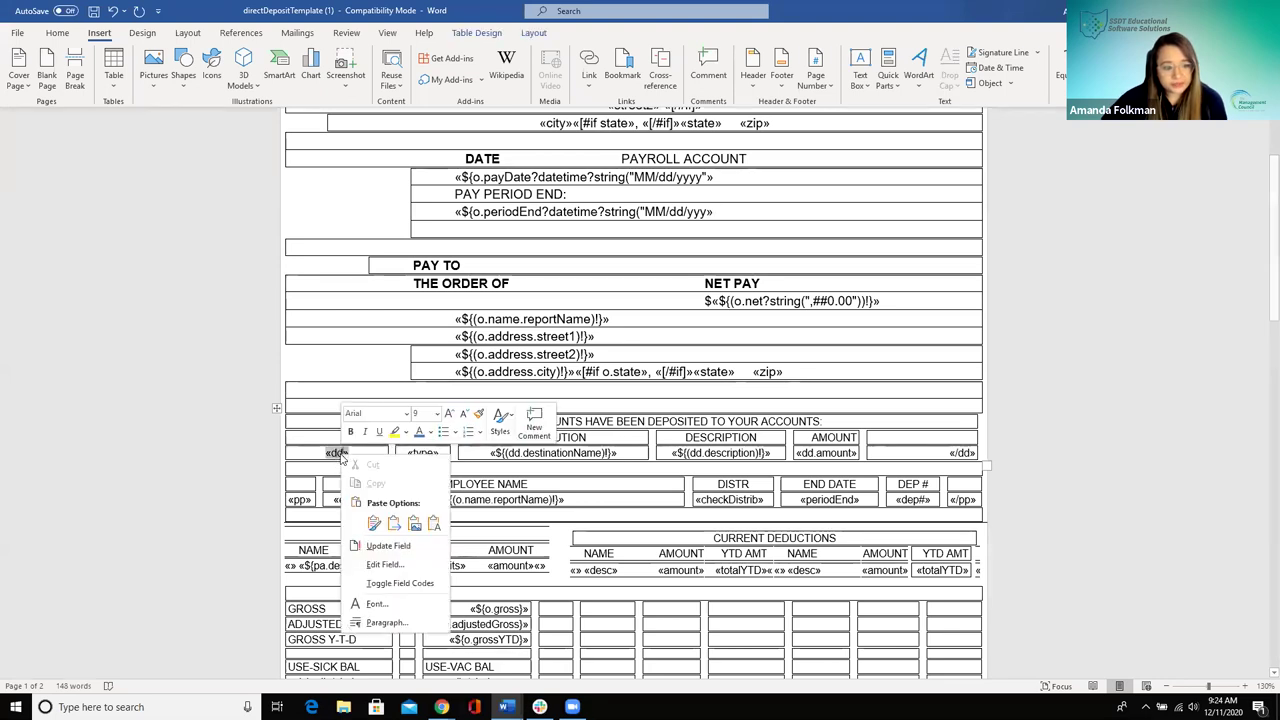
click(385, 565)
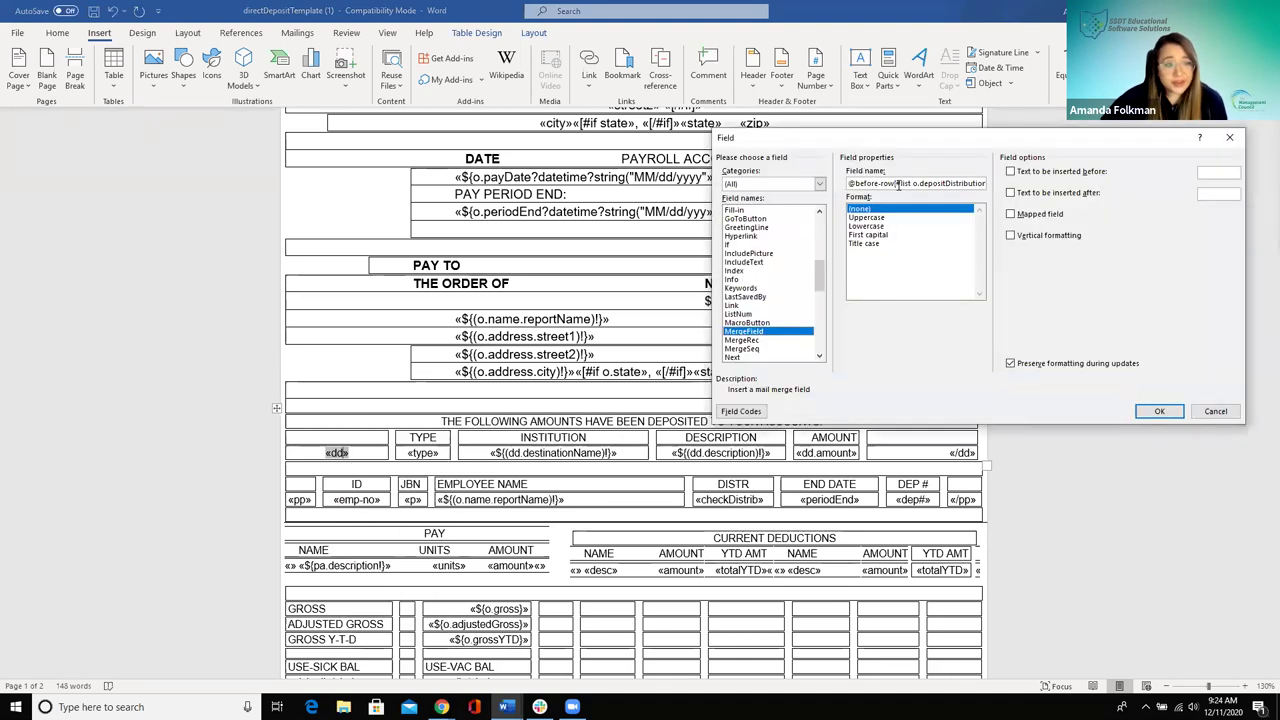
drag(895, 184, 914, 184)
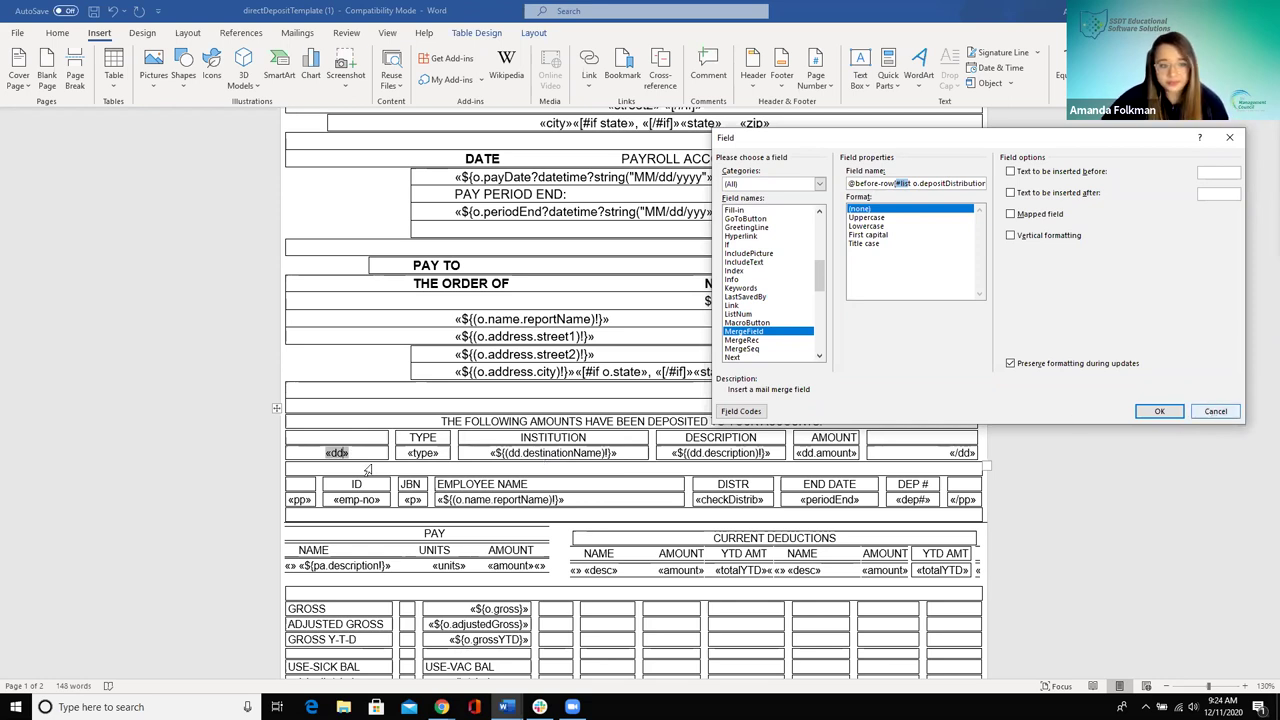
key(Escape)
click(302, 499)
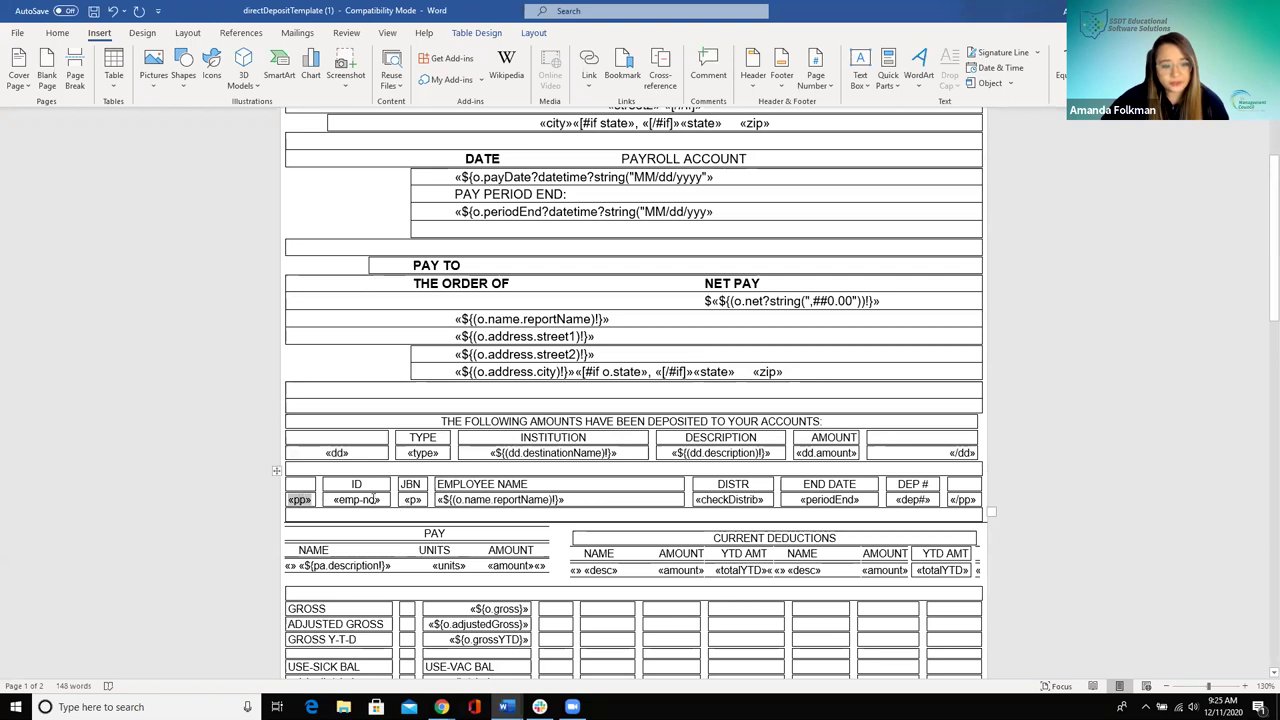
scroll(373, 498, down, 2)
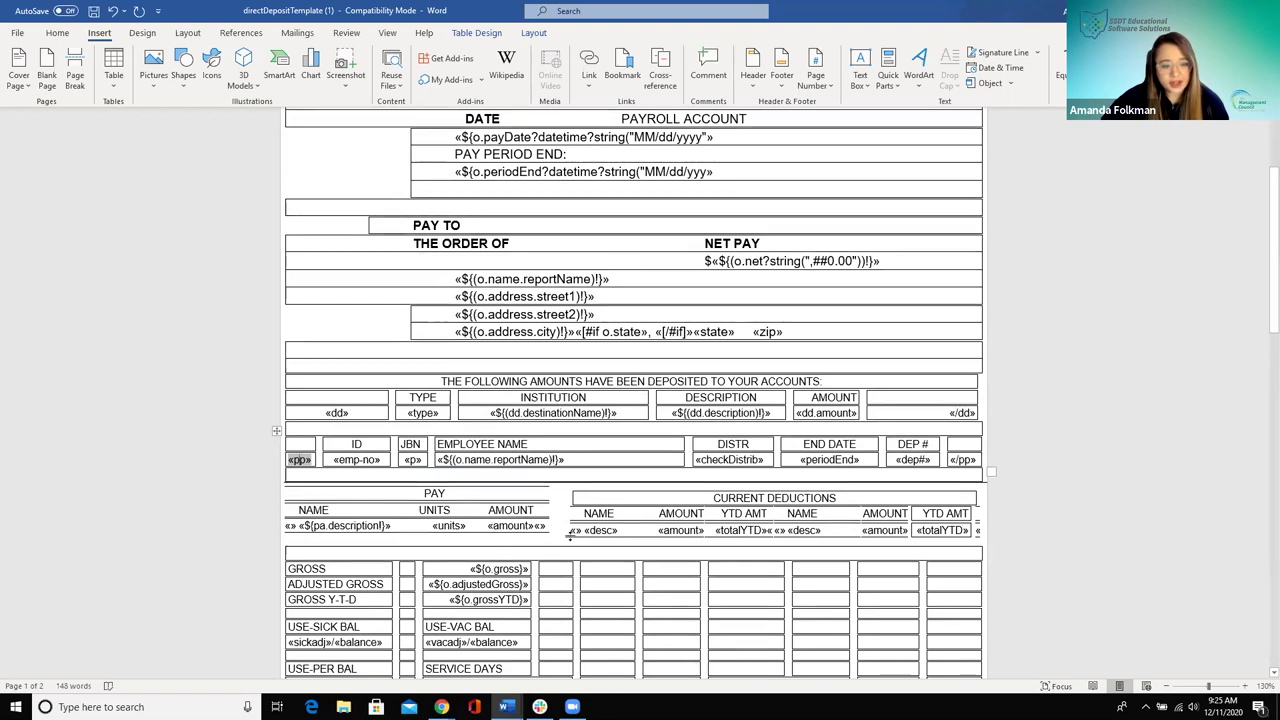
scroll(570, 535, down, 4)
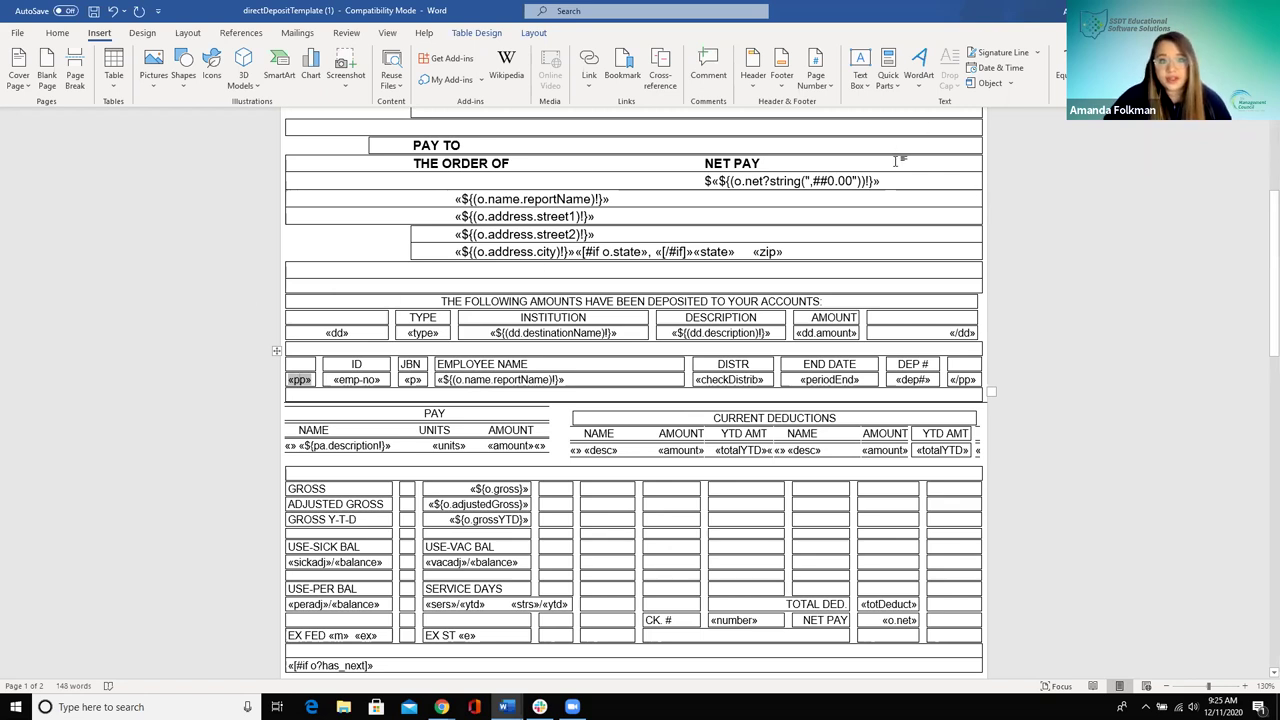
scroll(897, 160, up, 4)
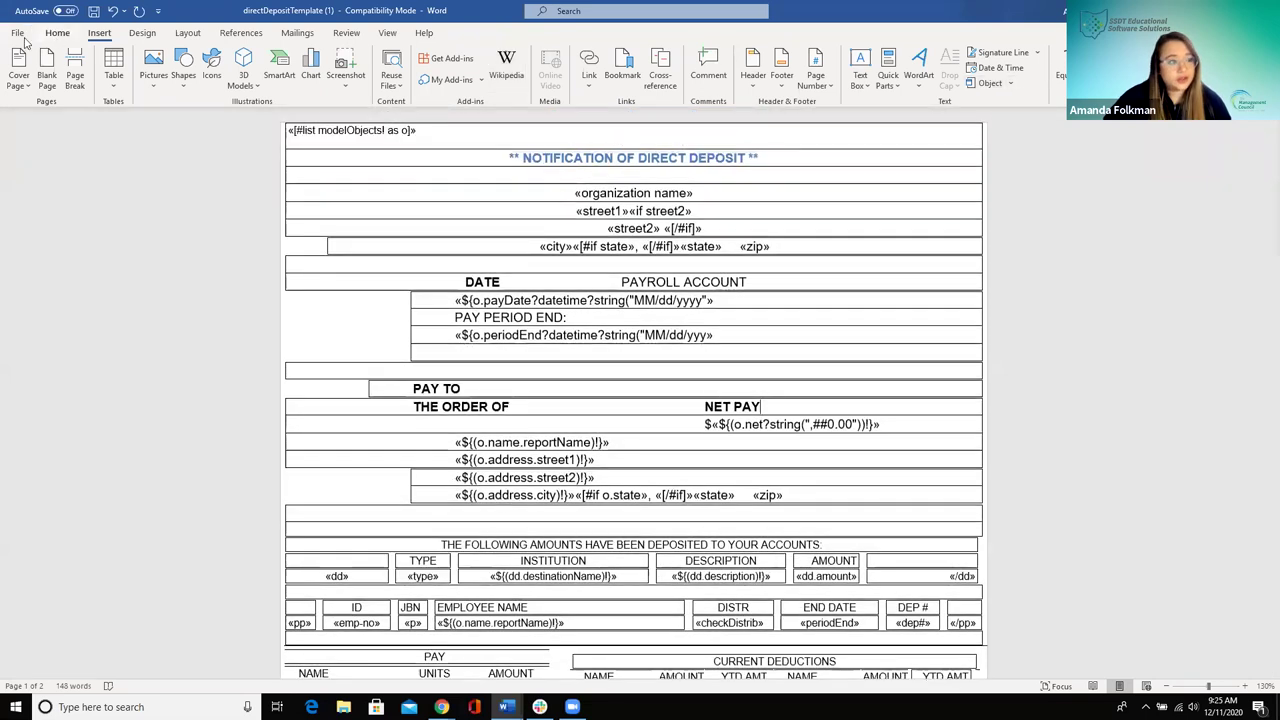
click(58, 35)
click(1085, 97)
click(1110, 122)
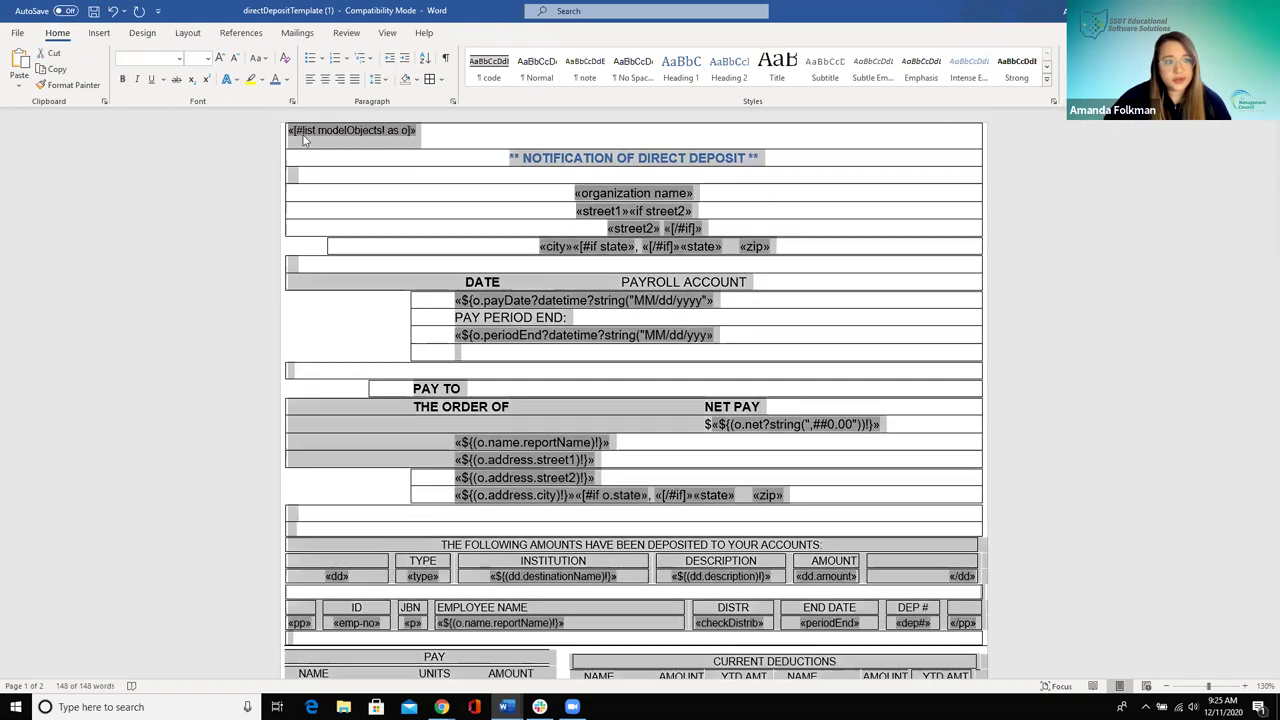
click(441, 79)
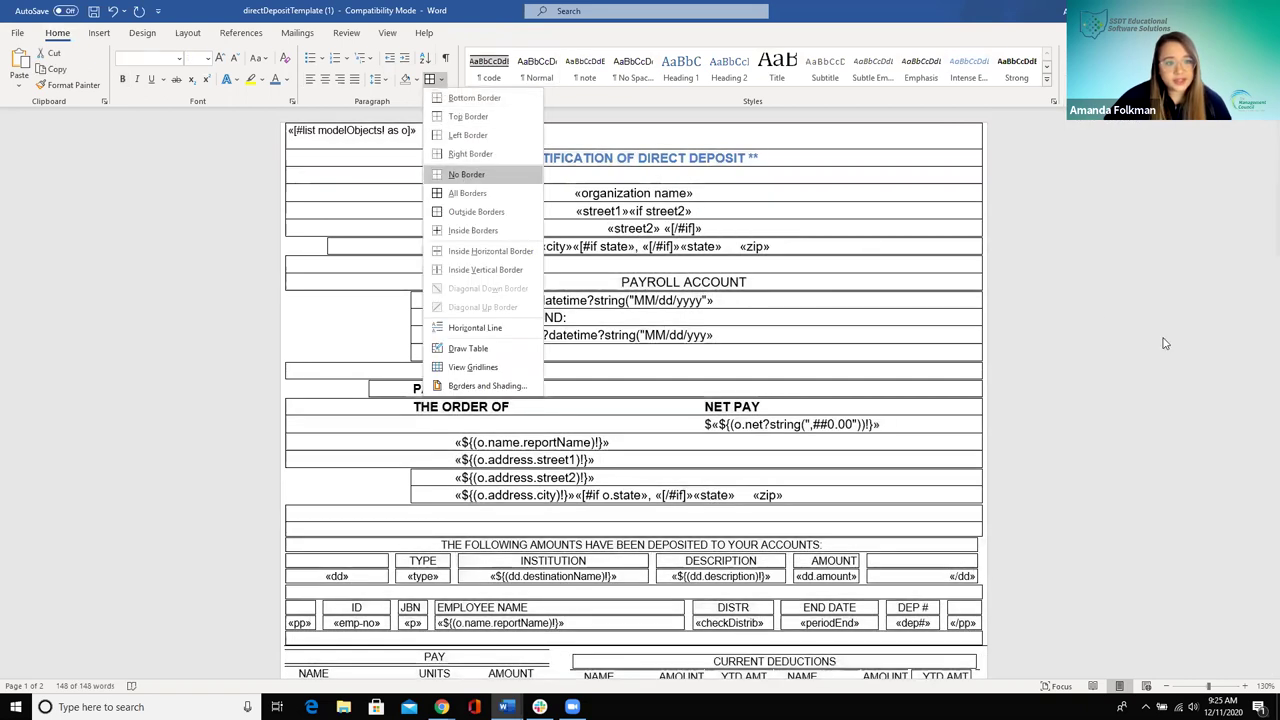
key(Return)
click(681, 278)
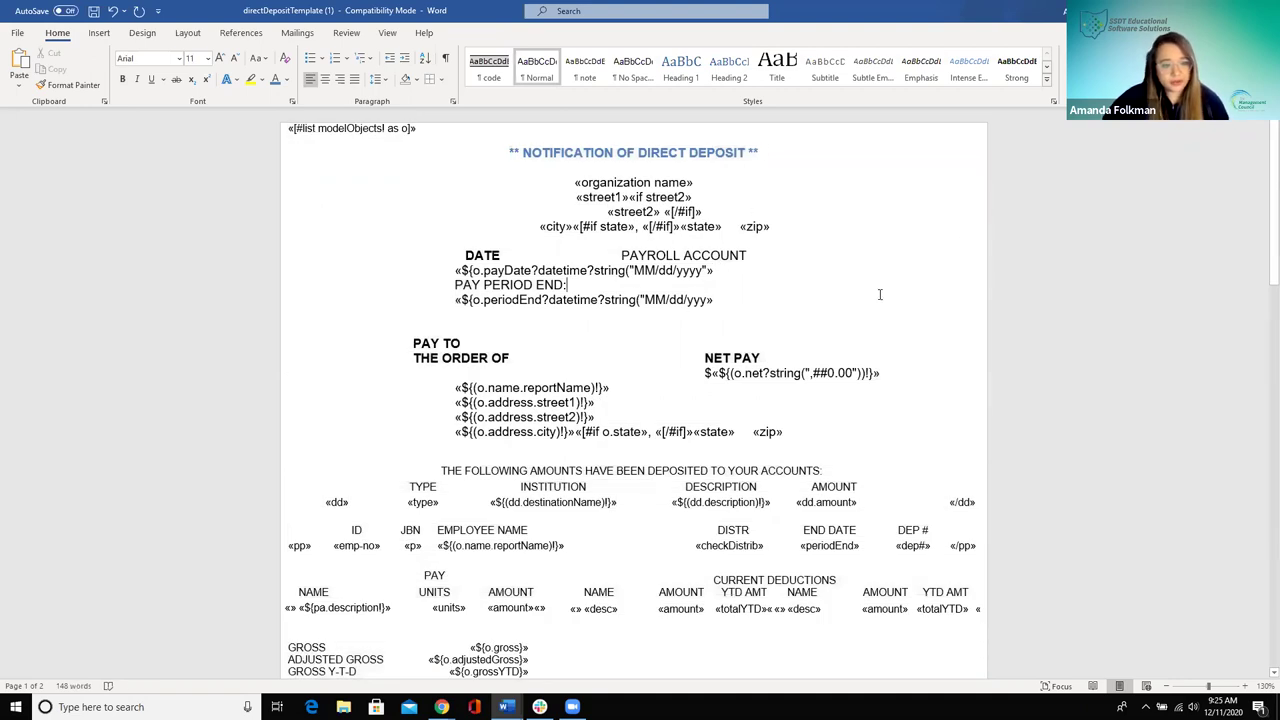
scroll(880, 294, down, 5)
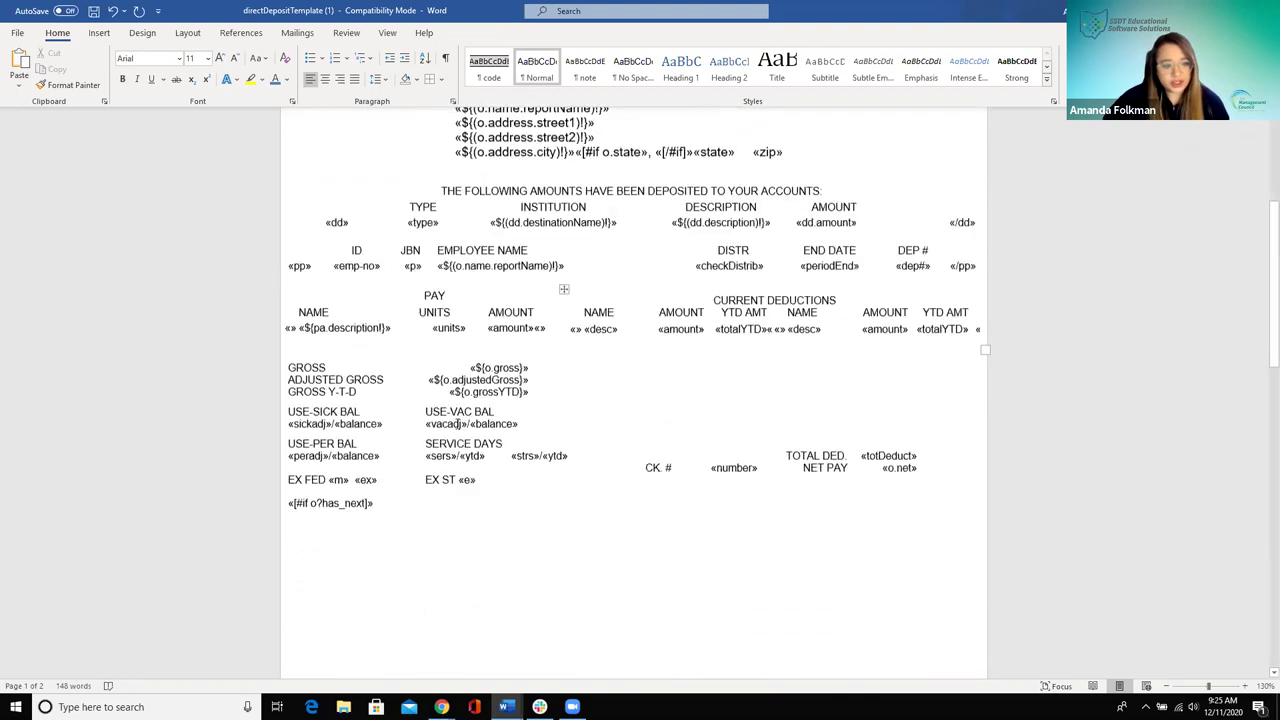
scroll(458, 423, down, 4)
drag(288, 303, 394, 310)
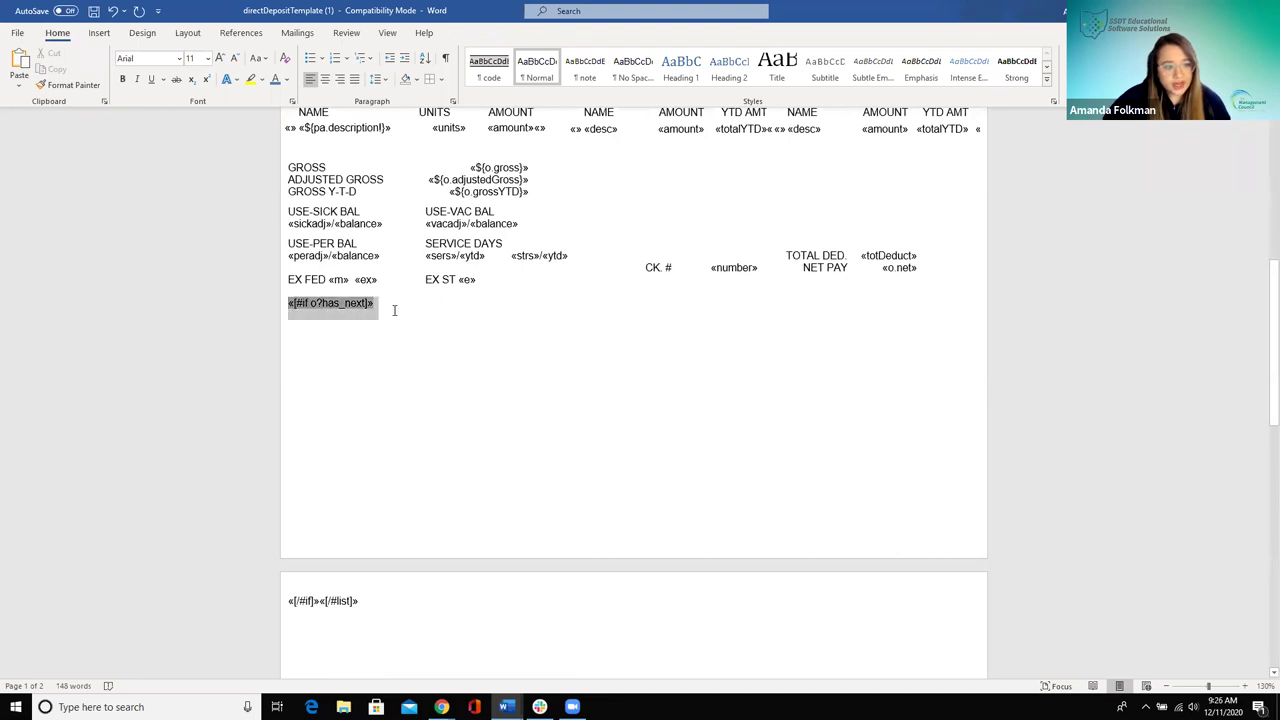
drag(288, 601, 389, 600)
click(542, 392)
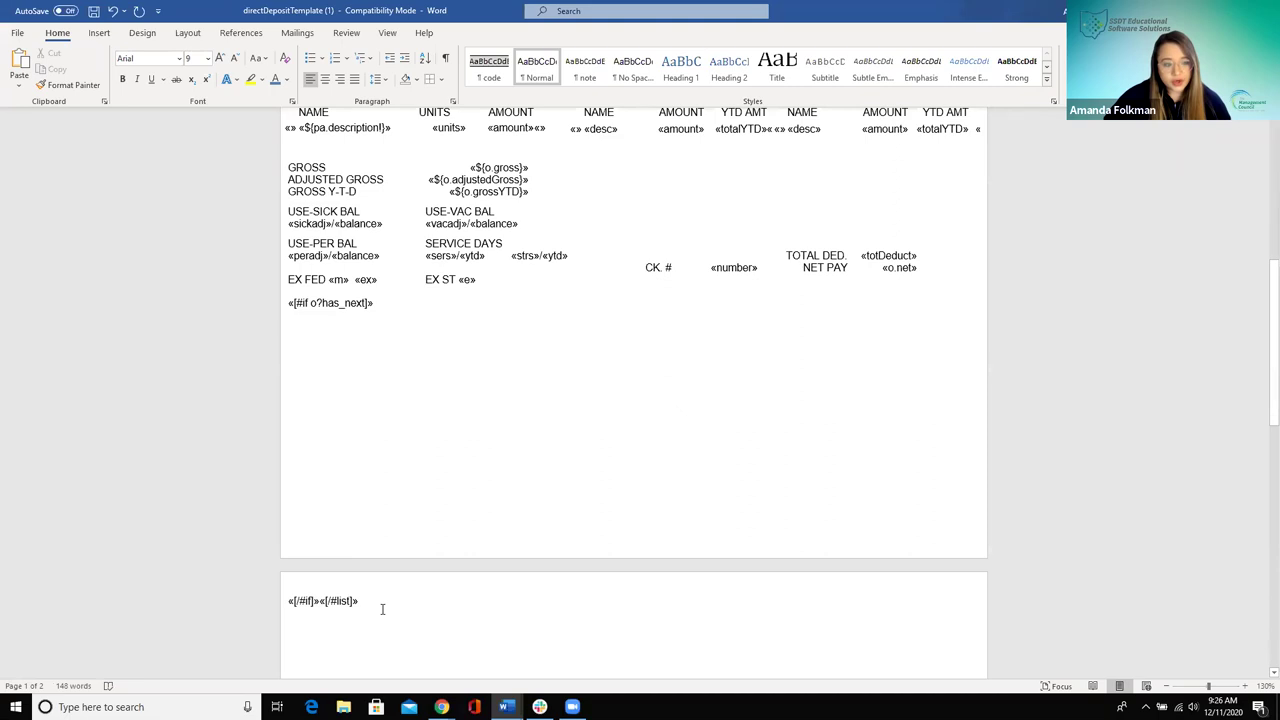
scroll(534, 457, up, 5)
scroll(535, 461, up, 3)
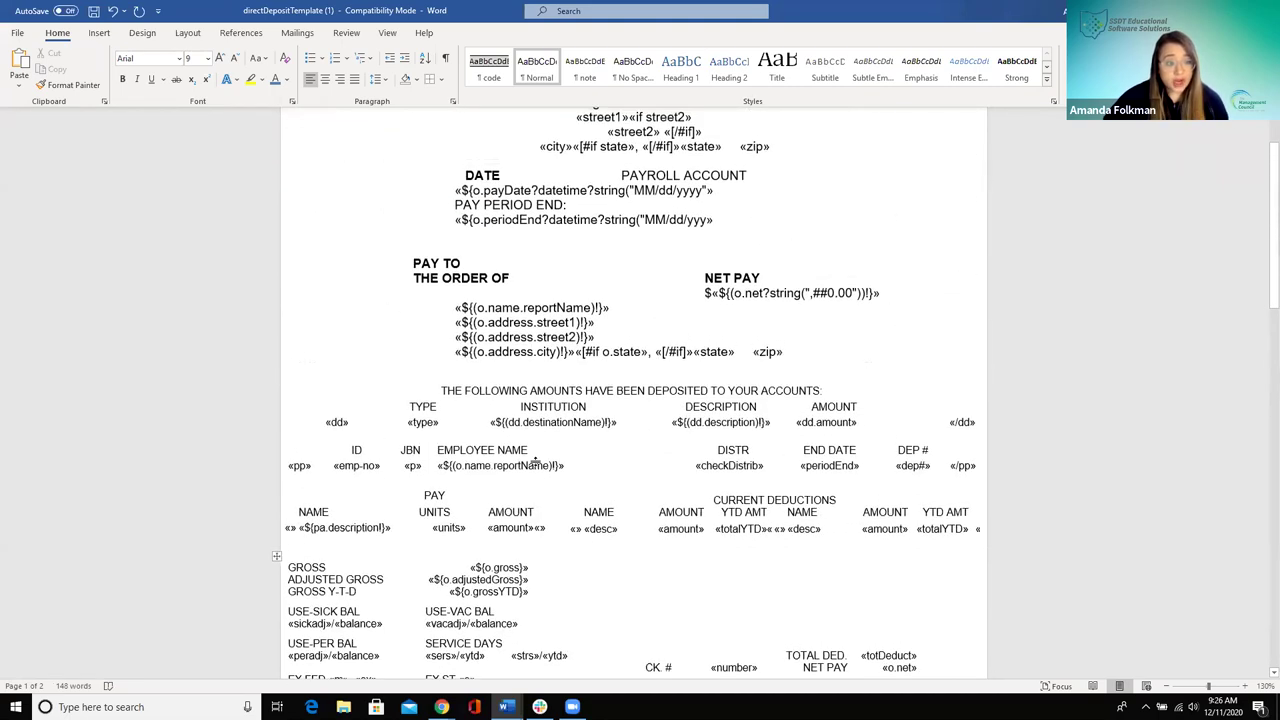
scroll(535, 461, down, 12)
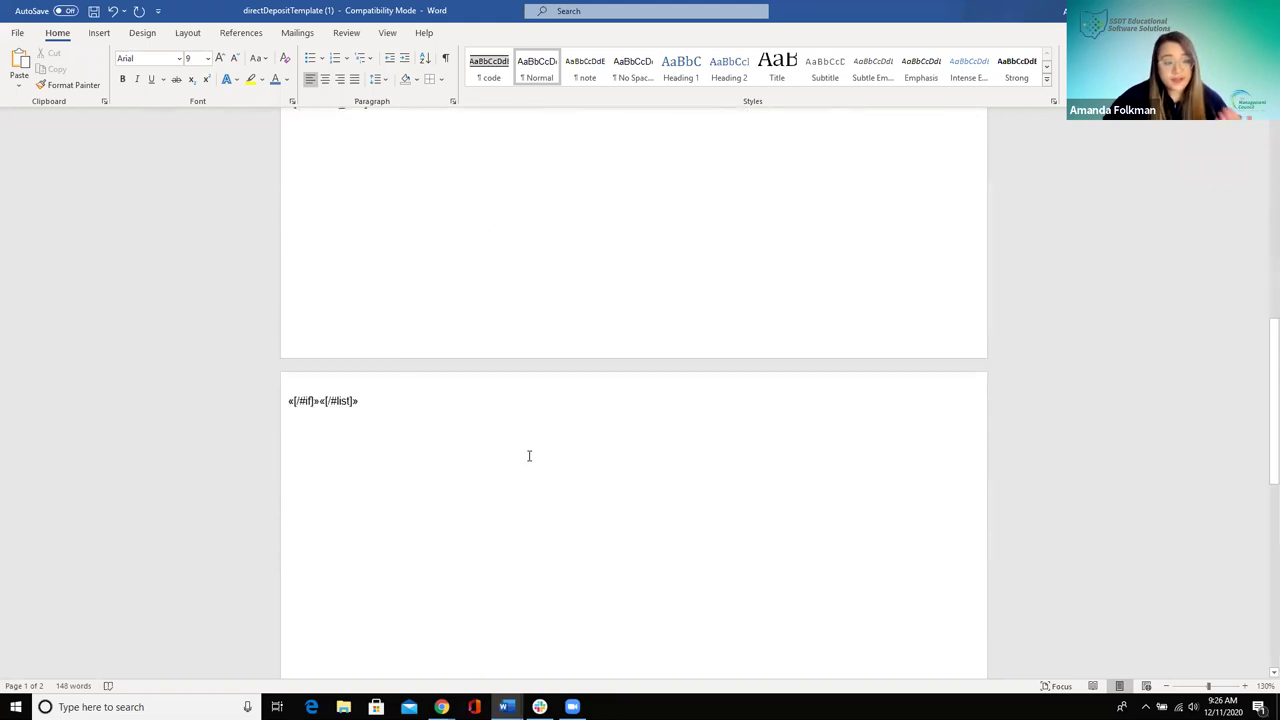
scroll(529, 456, up, 7)
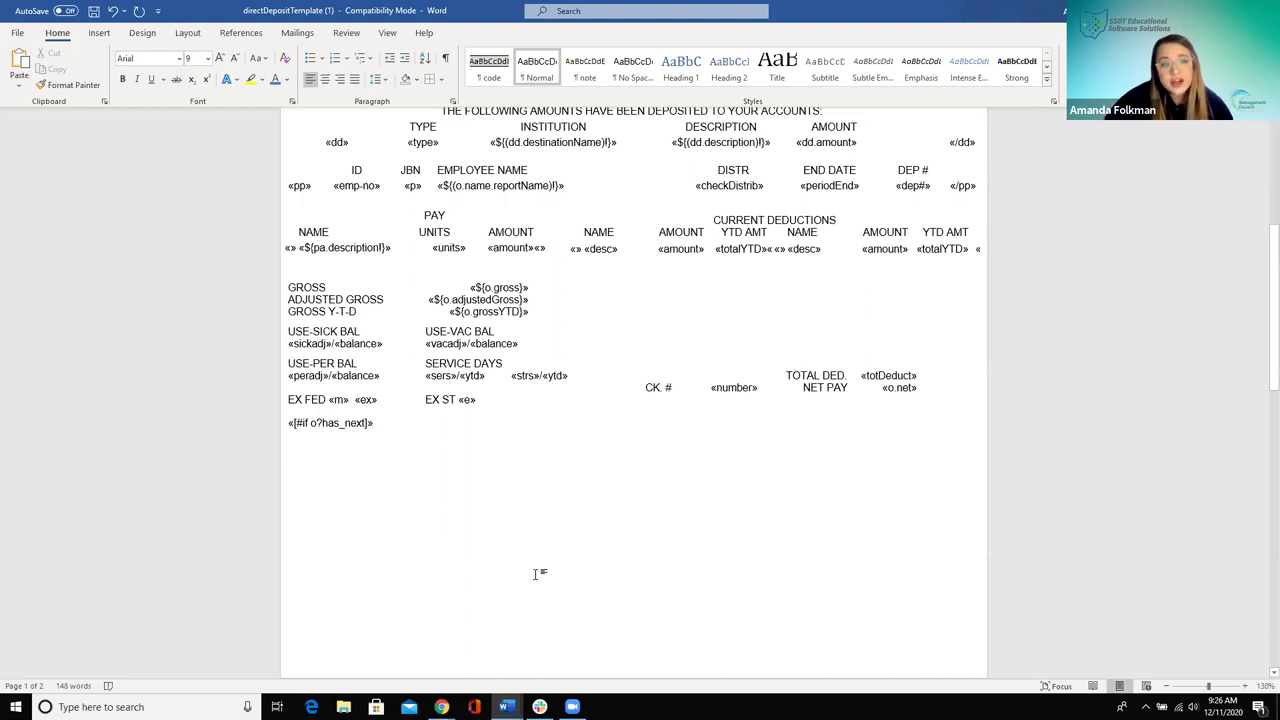
scroll(534, 571, down, 2)
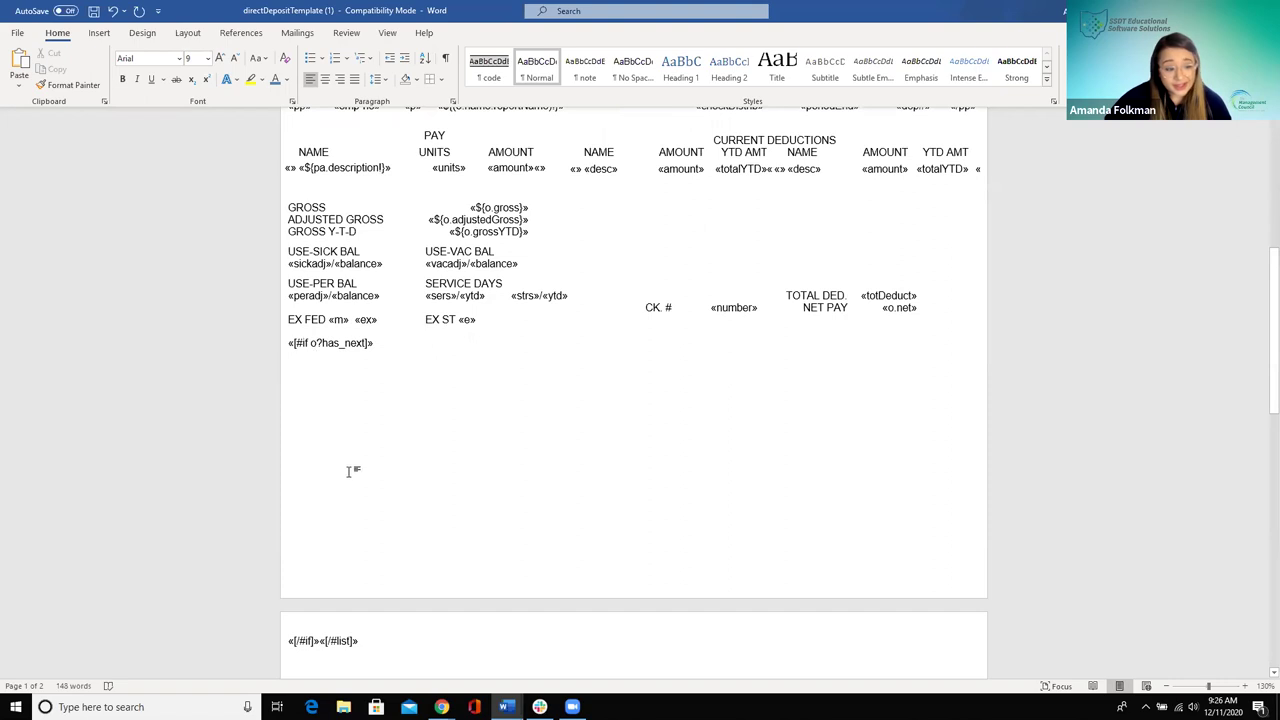
click(392, 641)
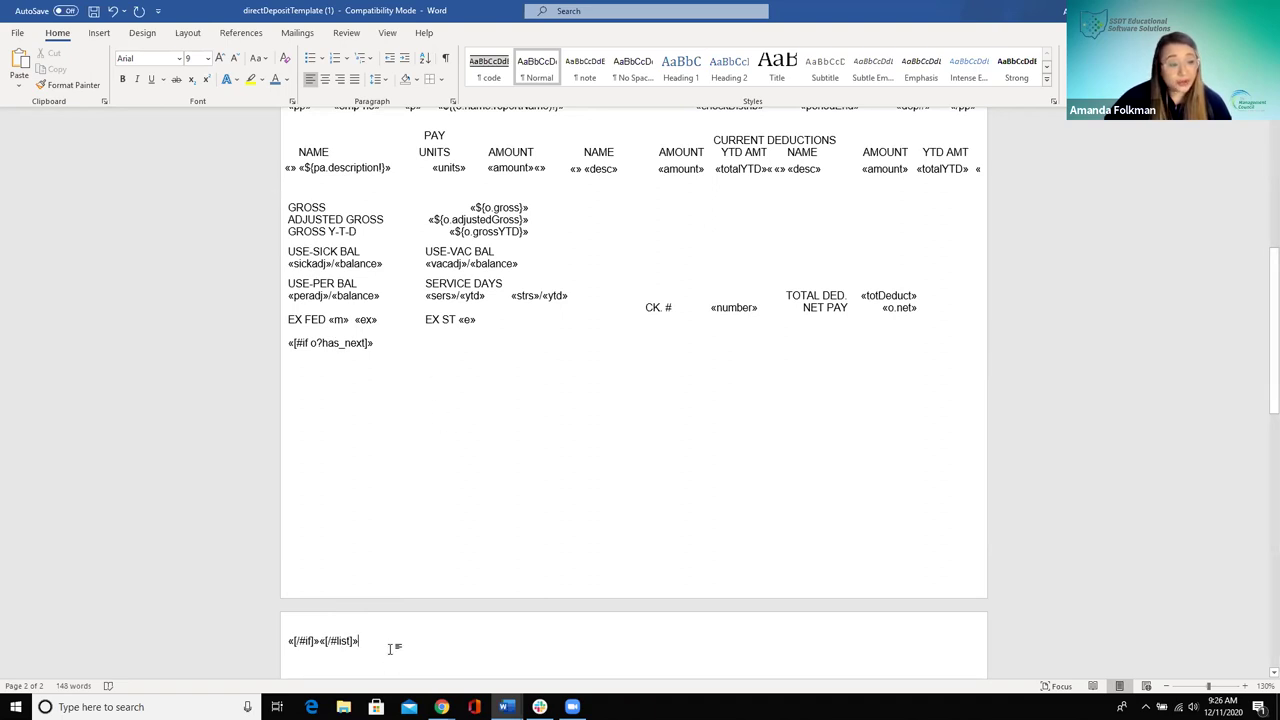
drag(370, 641, 263, 346)
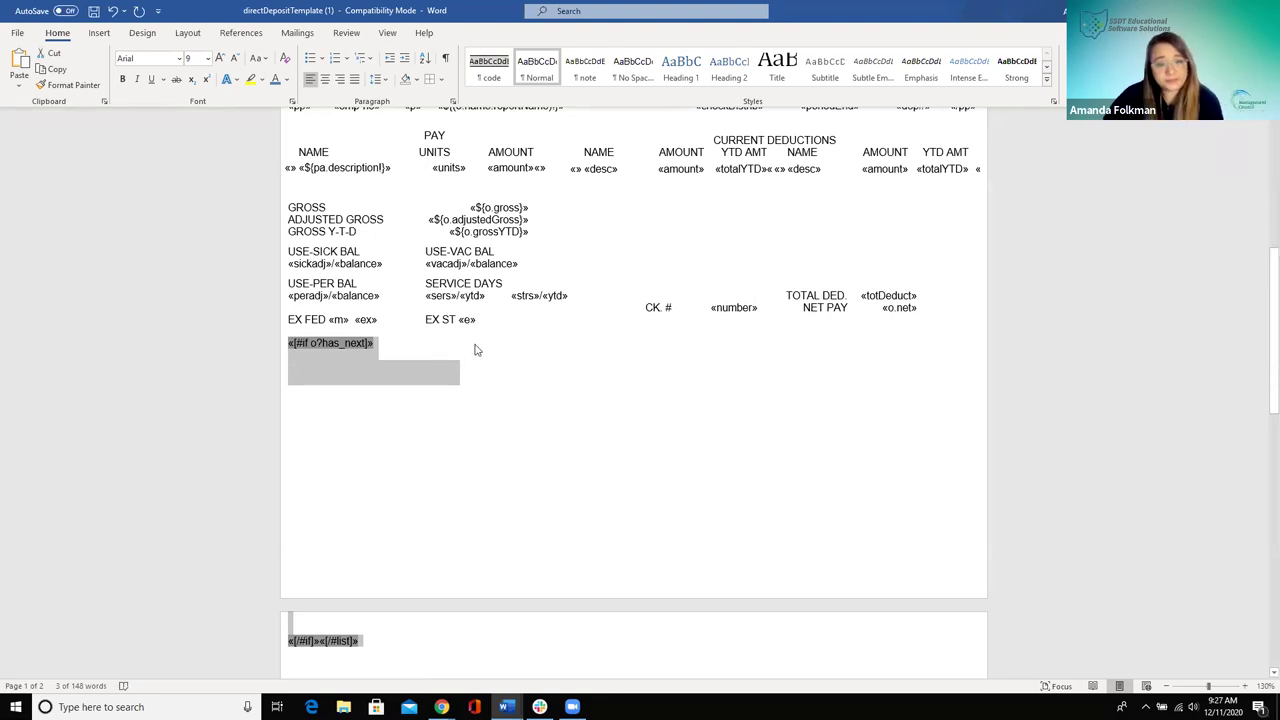
scroll(536, 486, up, 2)
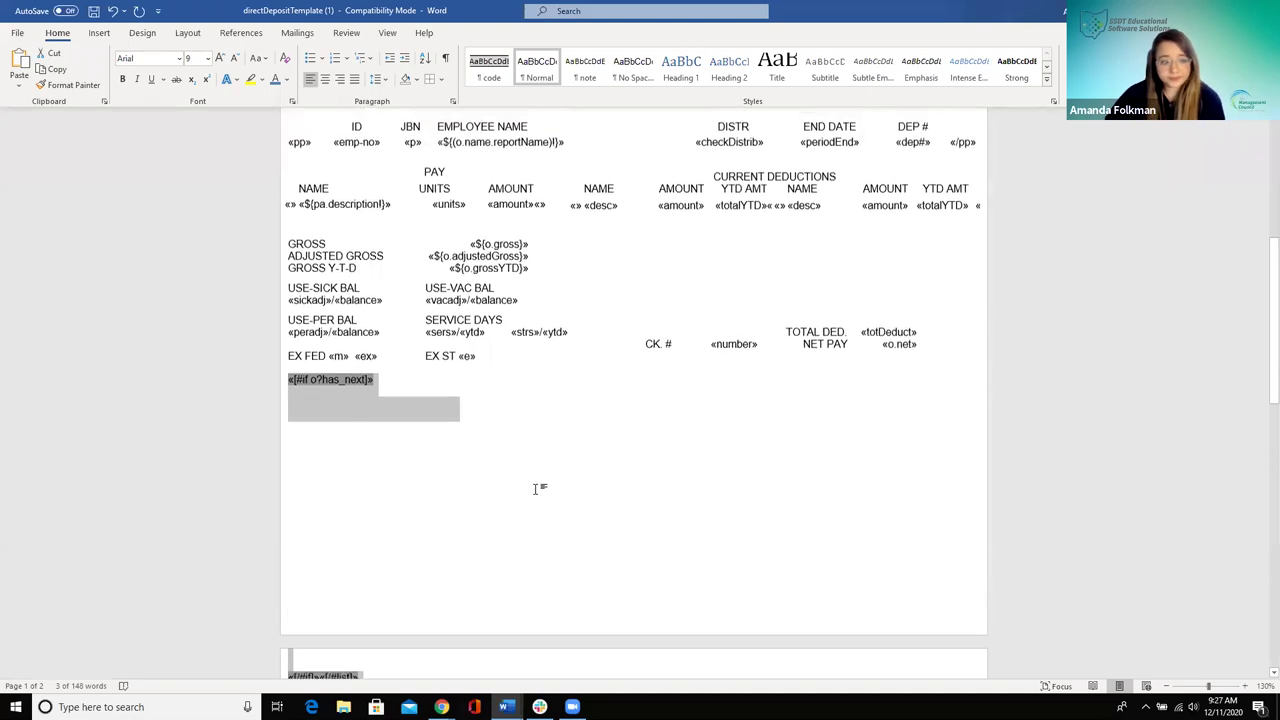
scroll(536, 486, up, 9)
click(509, 317)
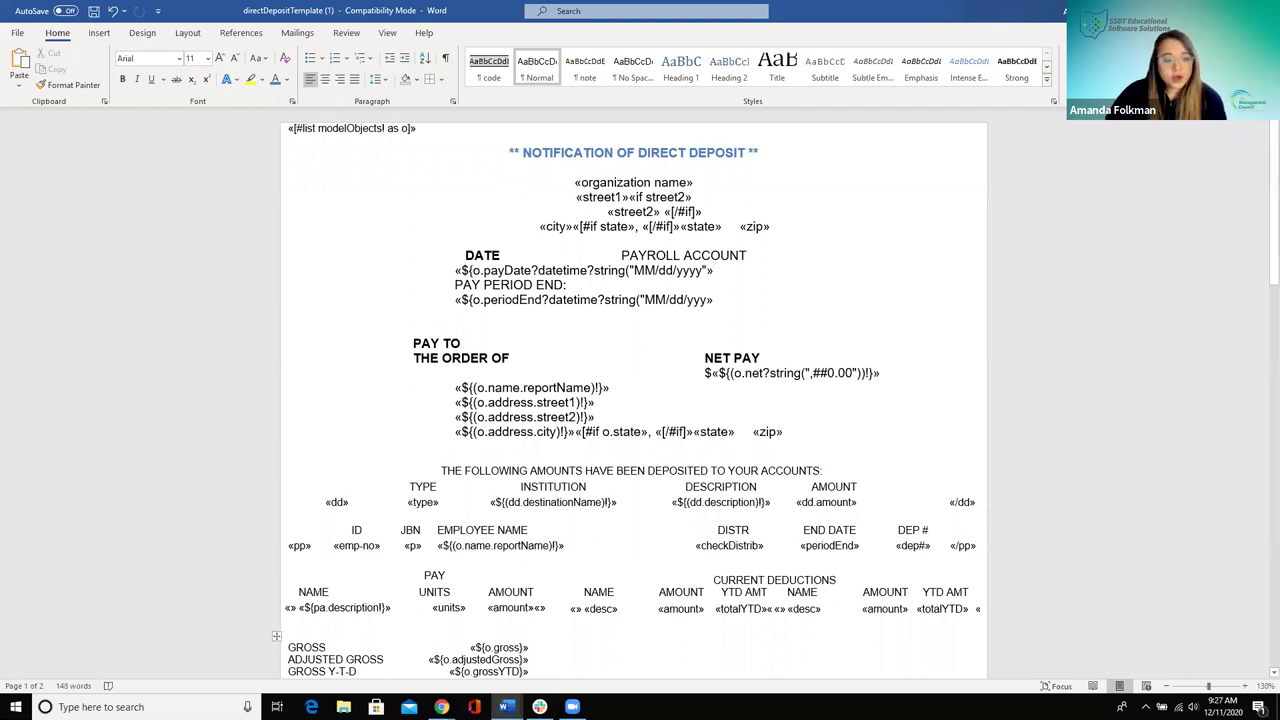
mouse_move(506, 707)
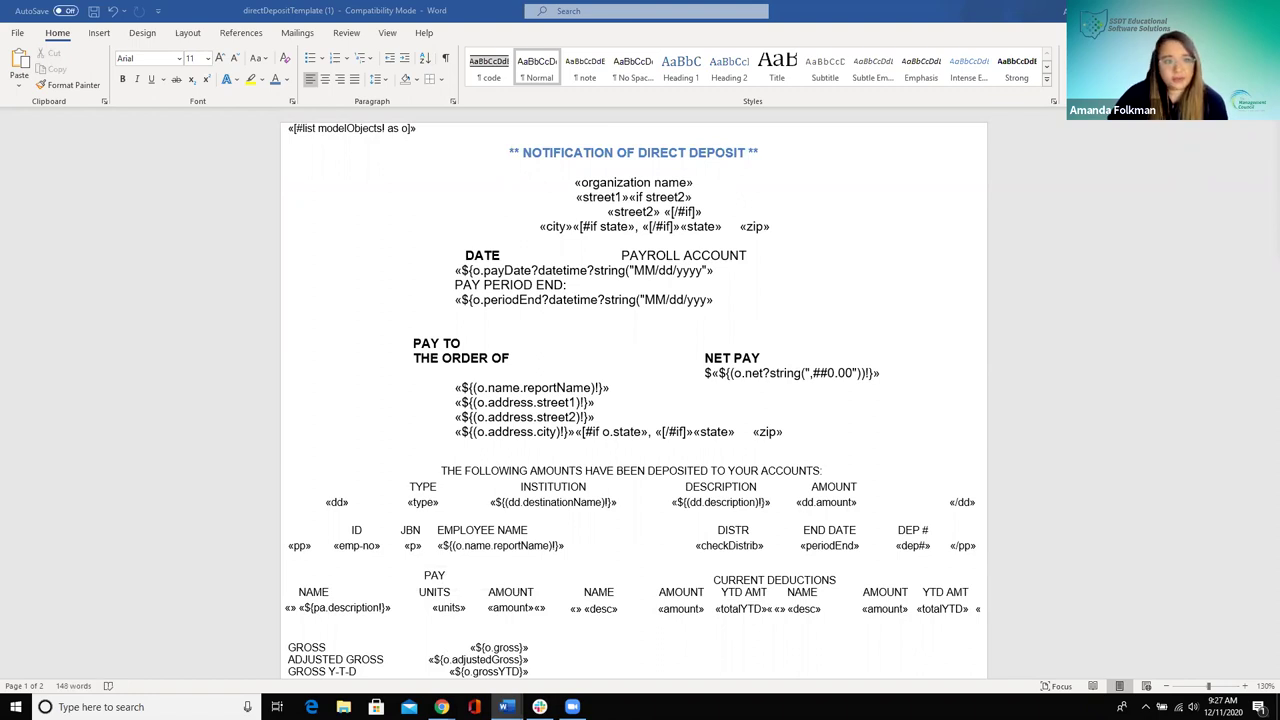
- Switch to the Custom Direct Deposit Form with Logo document and zoom to 130%
key(alt+Tab)
click(1245, 687)
click(1245, 687)
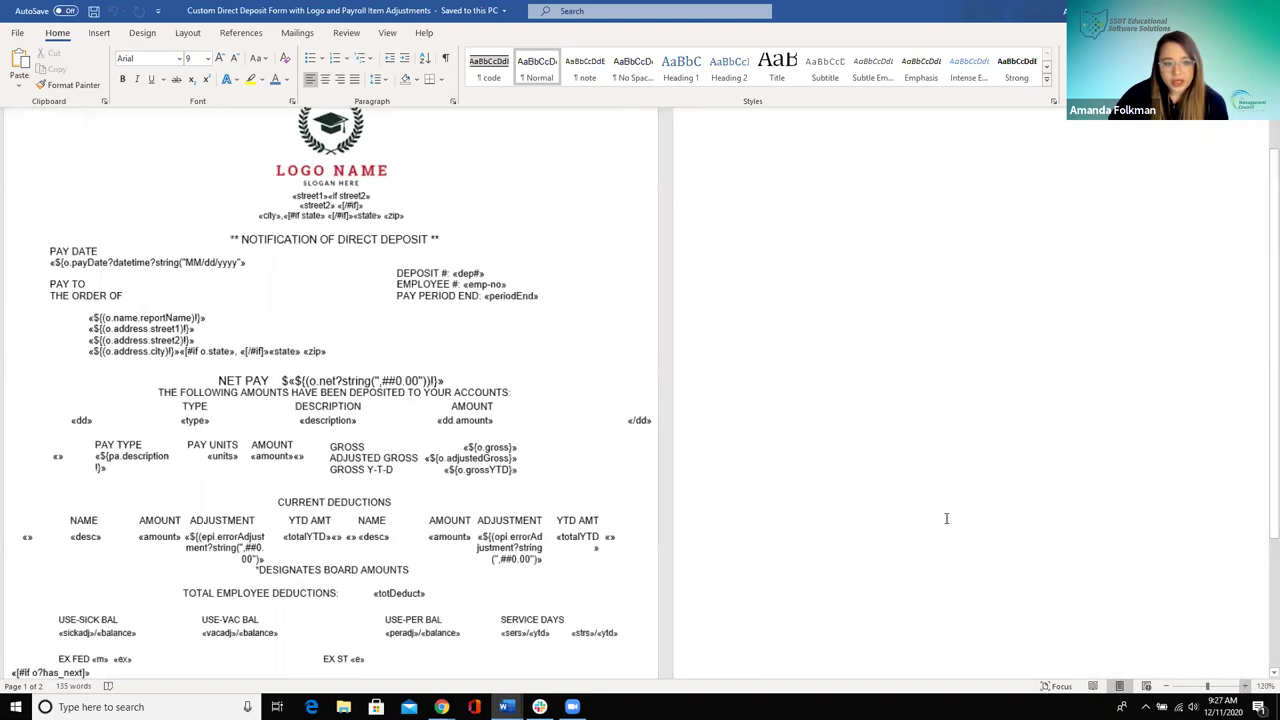
ctrl+scroll(1000, 400, up, 1)
scroll(1046, 254, up, 1)
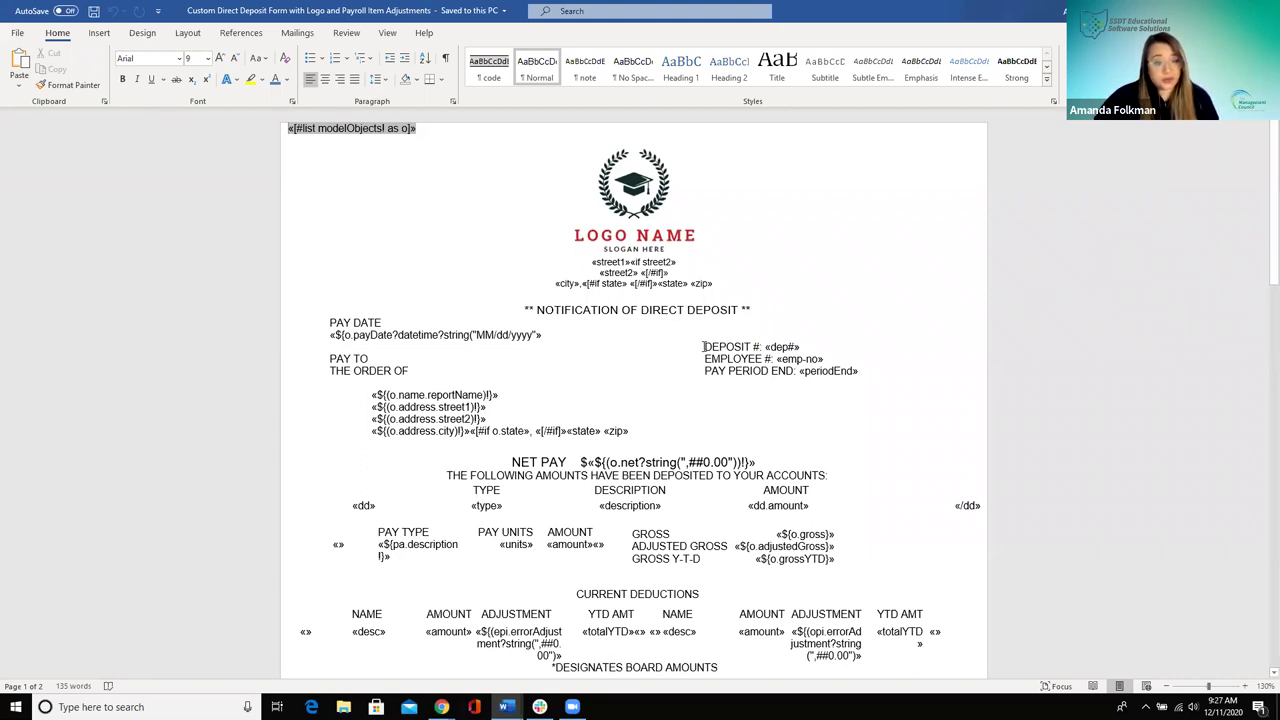
- Review the form's deposit, employee and pay period lines and its LOGO NAME image
drag(703, 346, 866, 370)
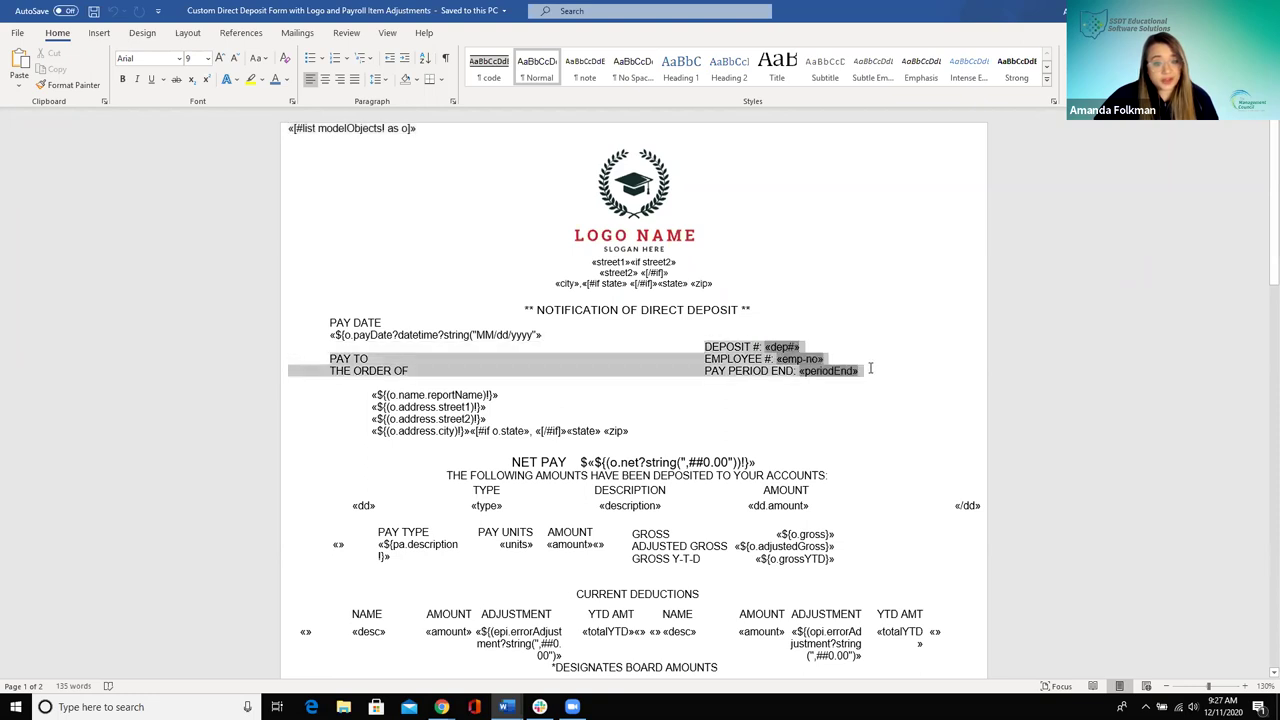
click(847, 423)
scroll(662, 405, down, 4)
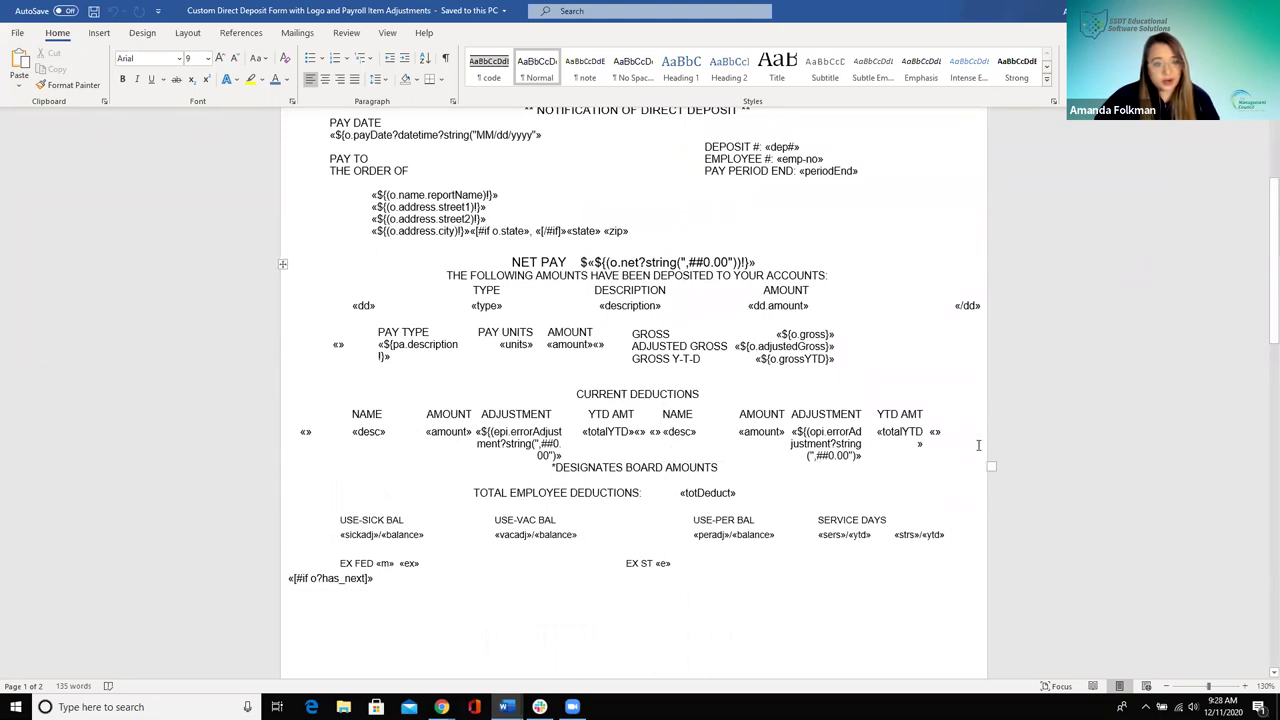
scroll(978, 445, down, 2)
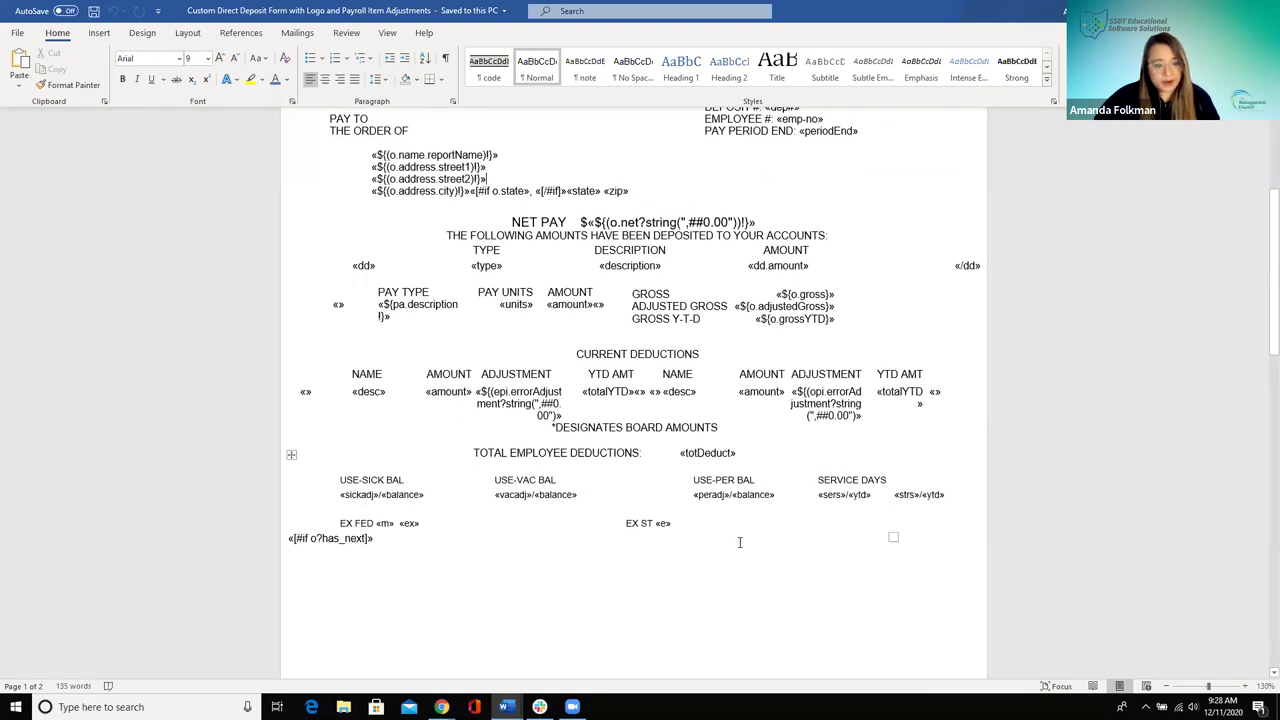
scroll(740, 540, up, 1)
scroll(740, 538, up, 5)
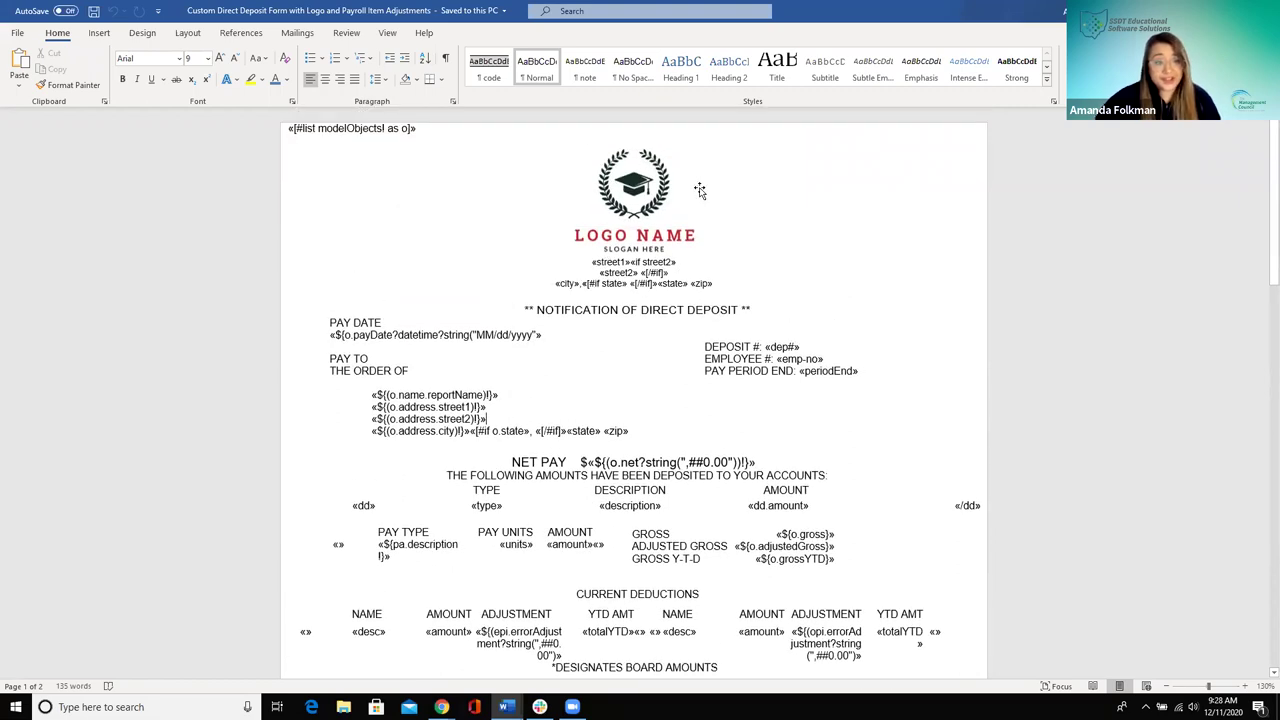
click(635, 192)
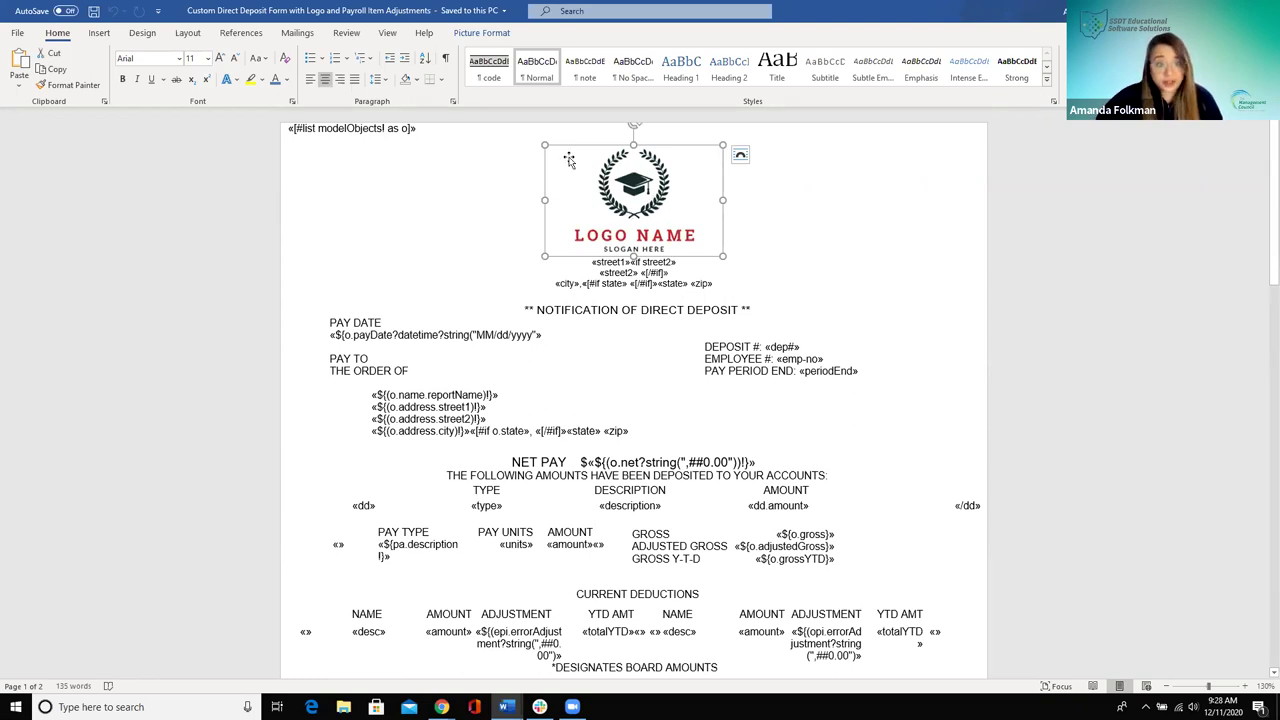
click(100, 33)
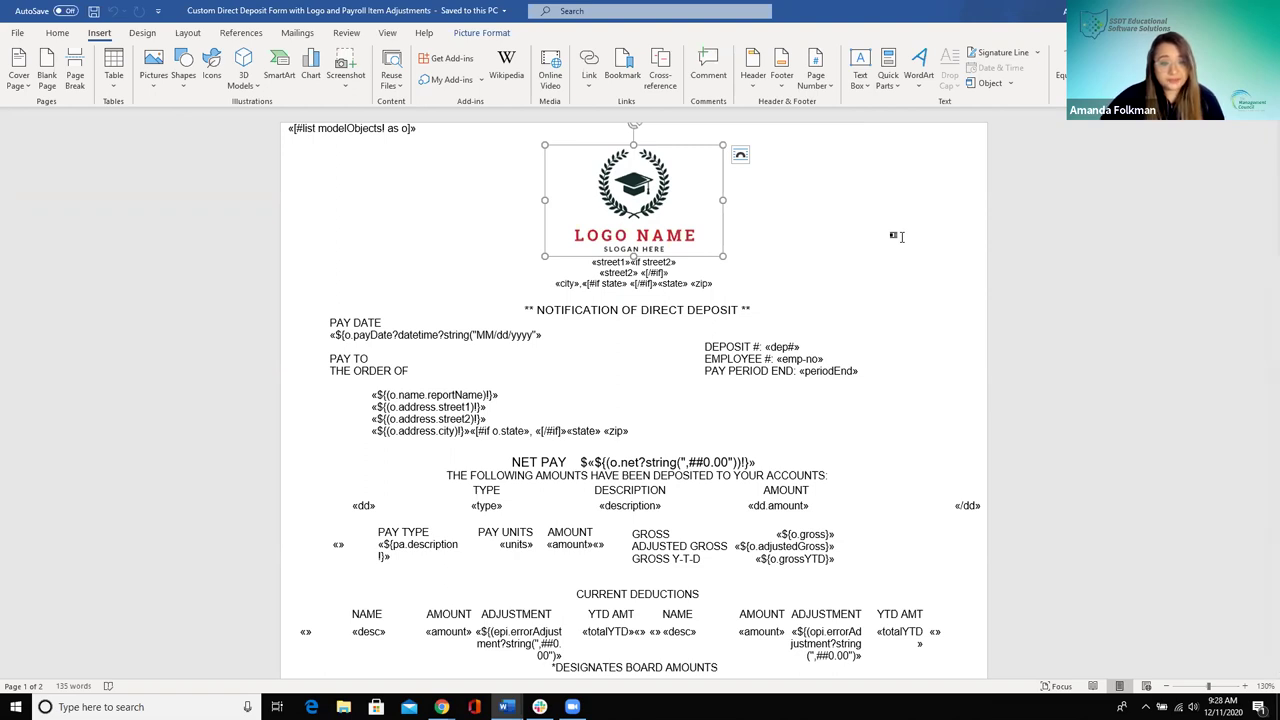
click(890, 236)
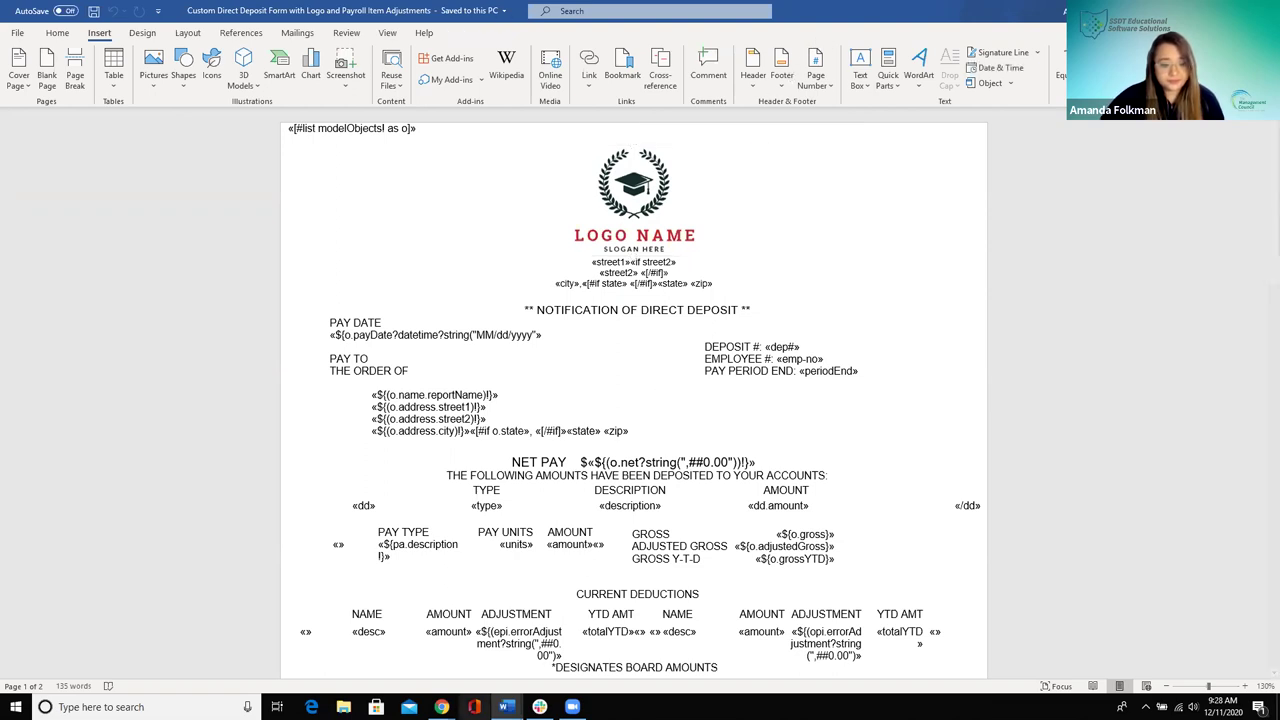
- Switch to USPS-R's report manager and start a new report form
mouse_move(441, 707)
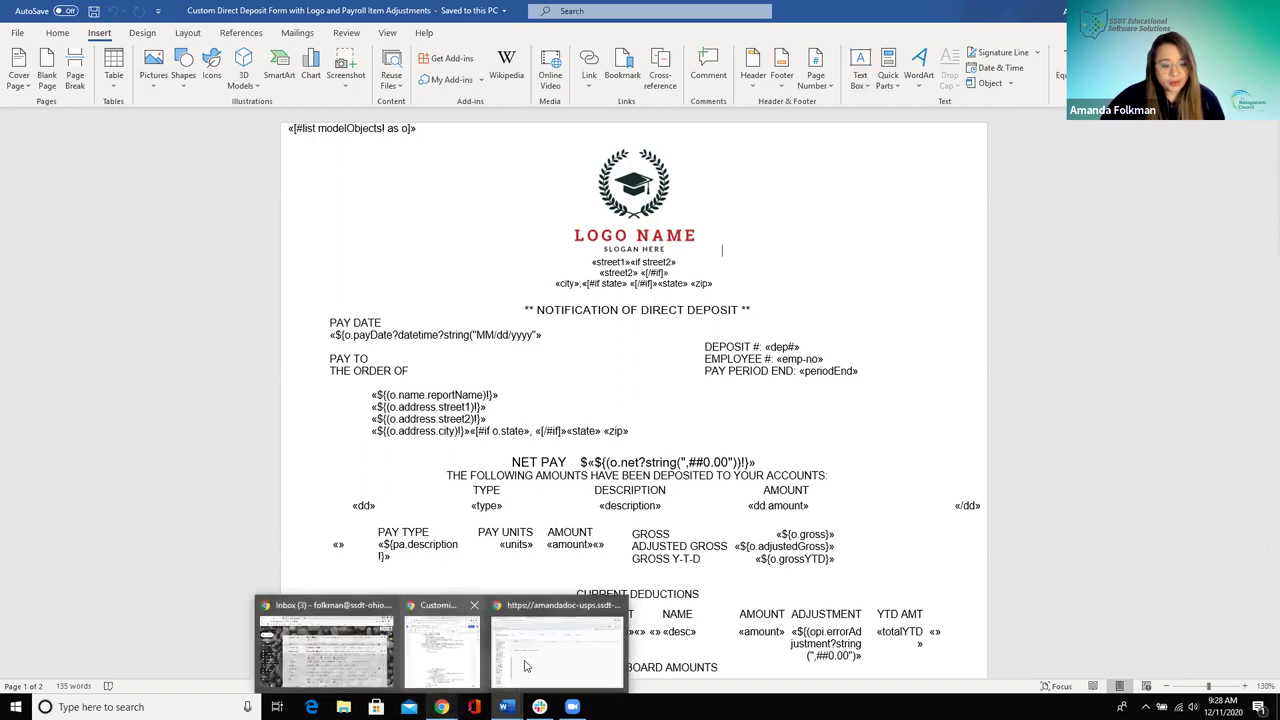
click(554, 645)
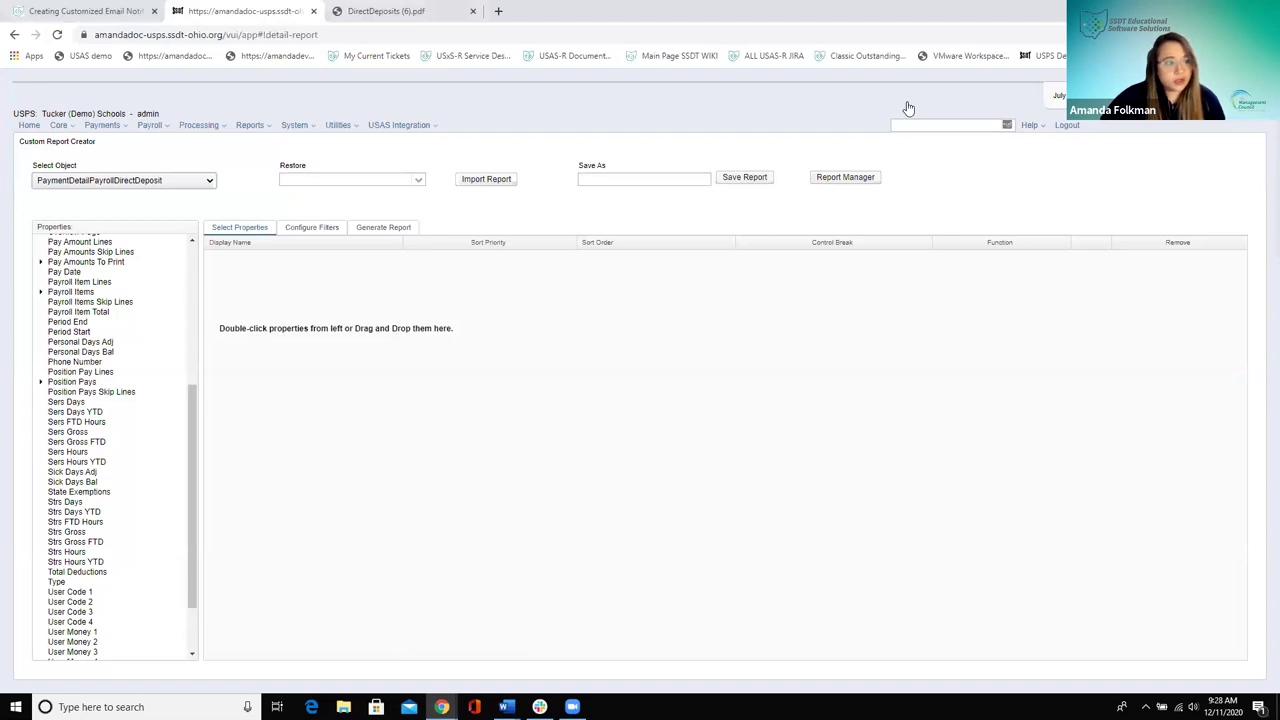
click(254, 127)
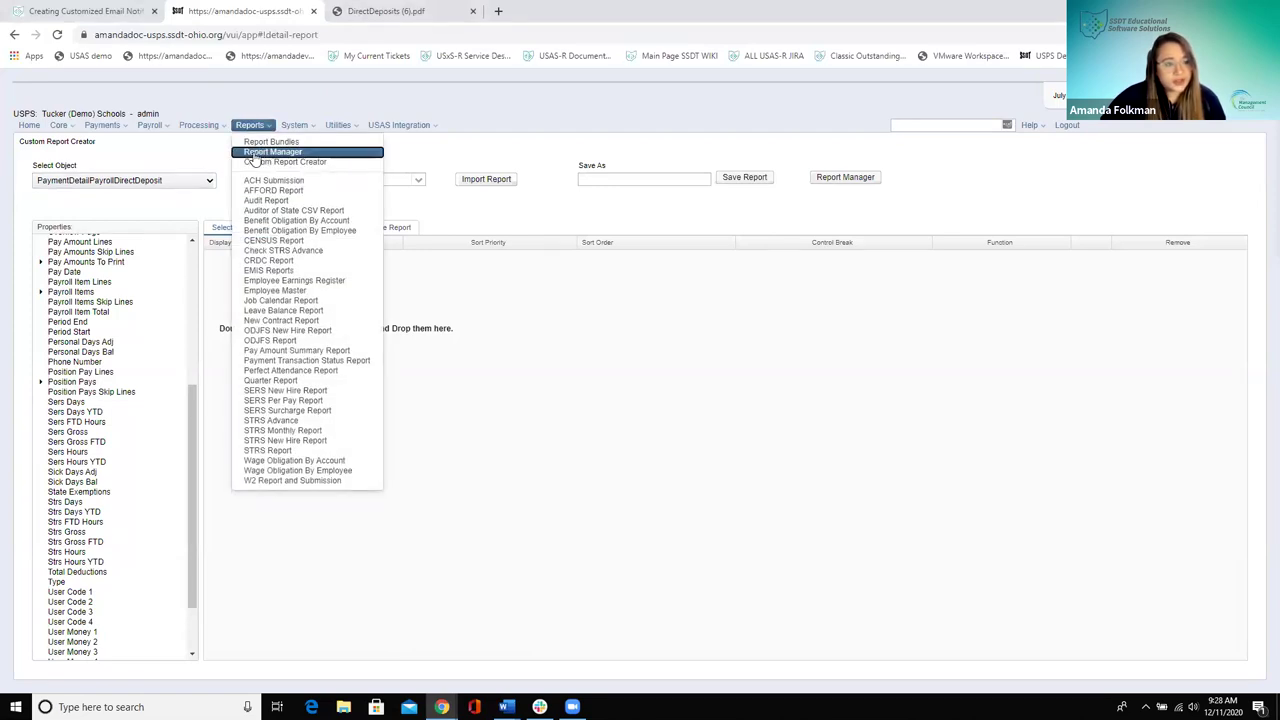
click(256, 153)
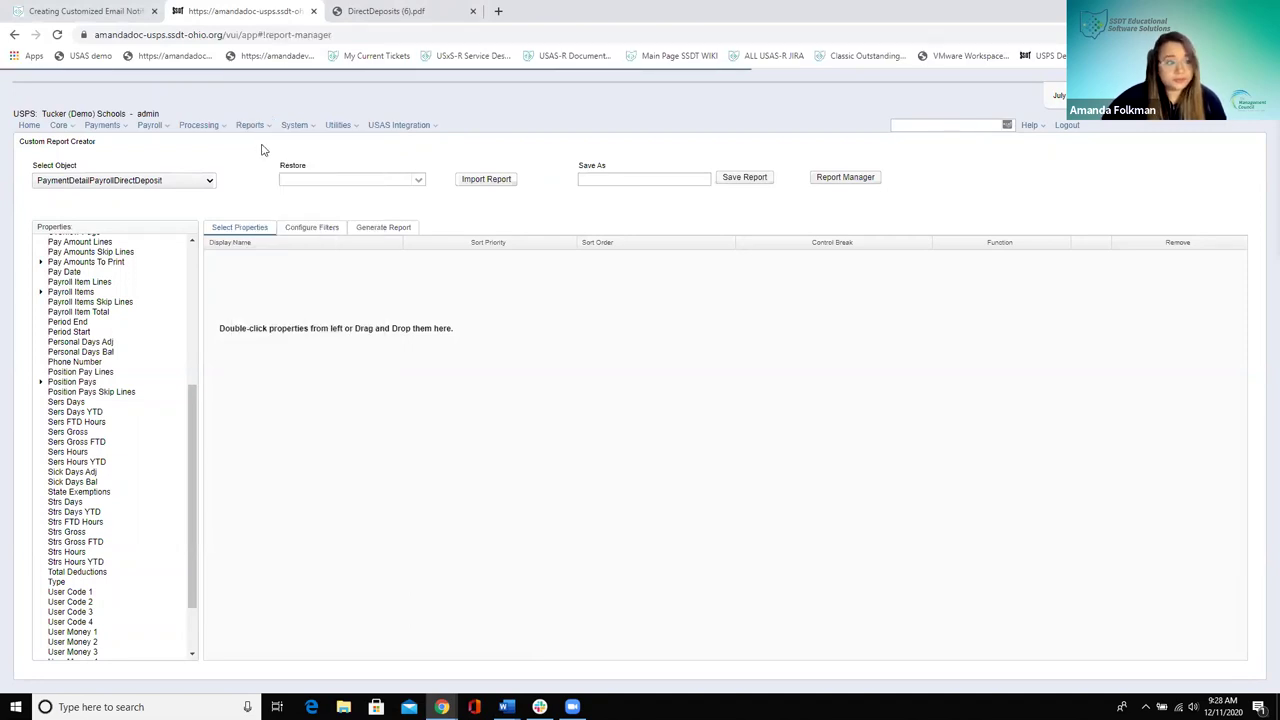
click(118, 175)
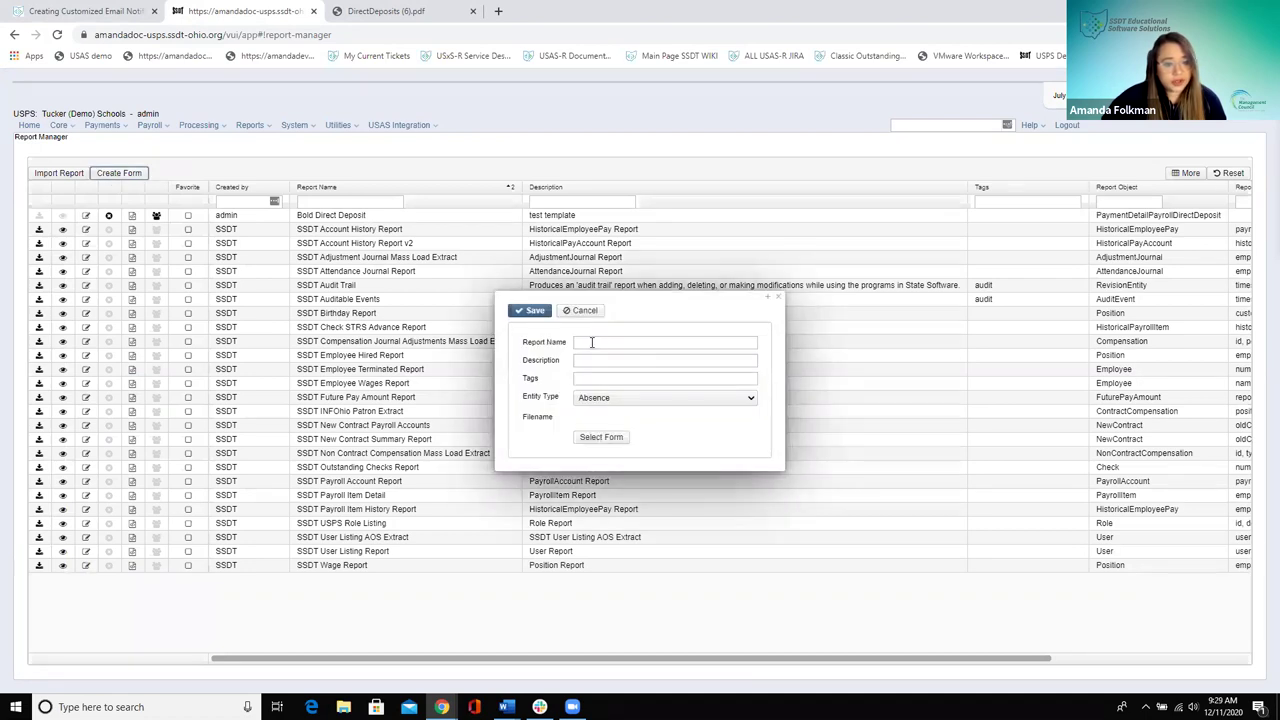
- Name the form 'Logo DD Notice' with description 'test' and entity type PaymentDetailPayrollDirectDeposit
click(591, 342)
text(Lo)
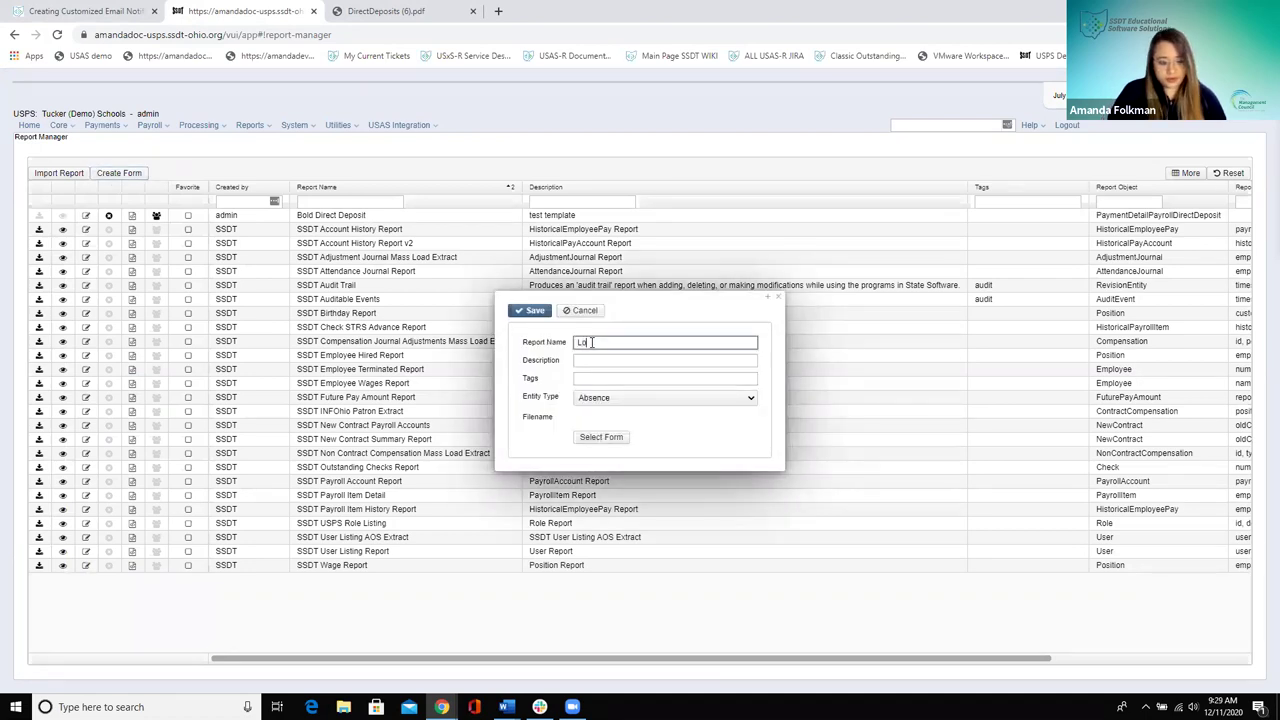
text(go DD Notice)
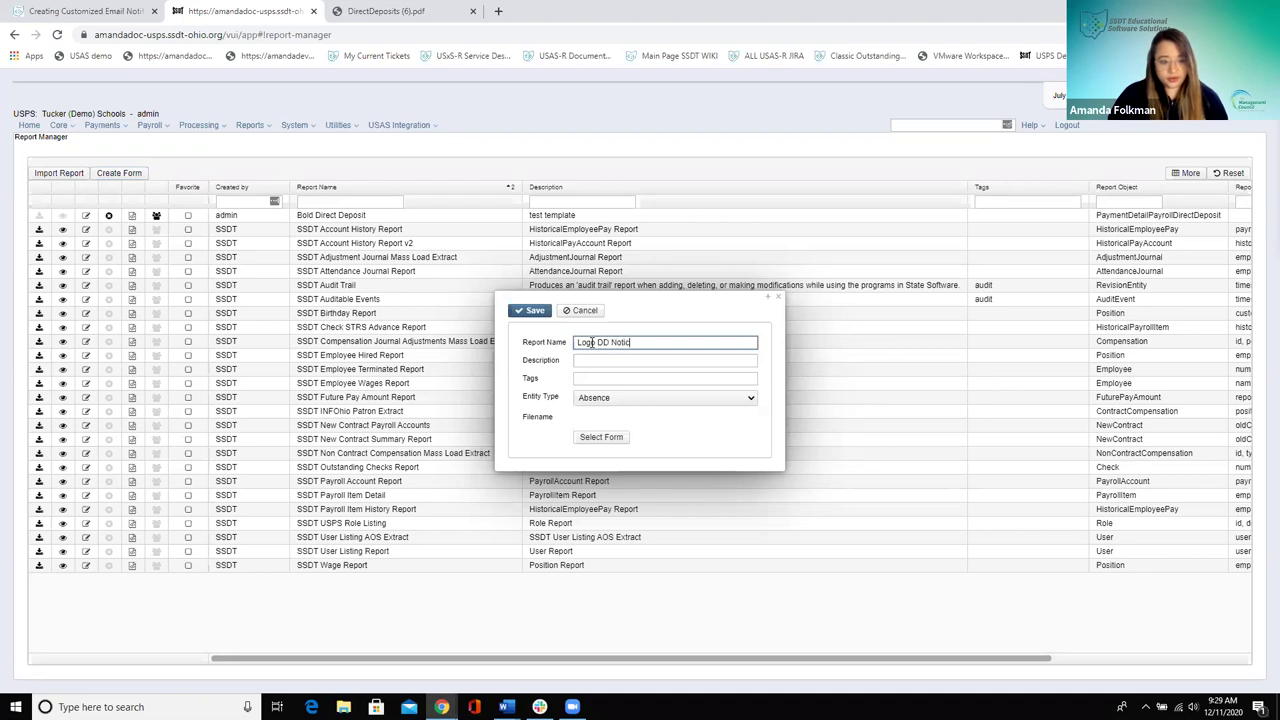
click(602, 360)
text(test)
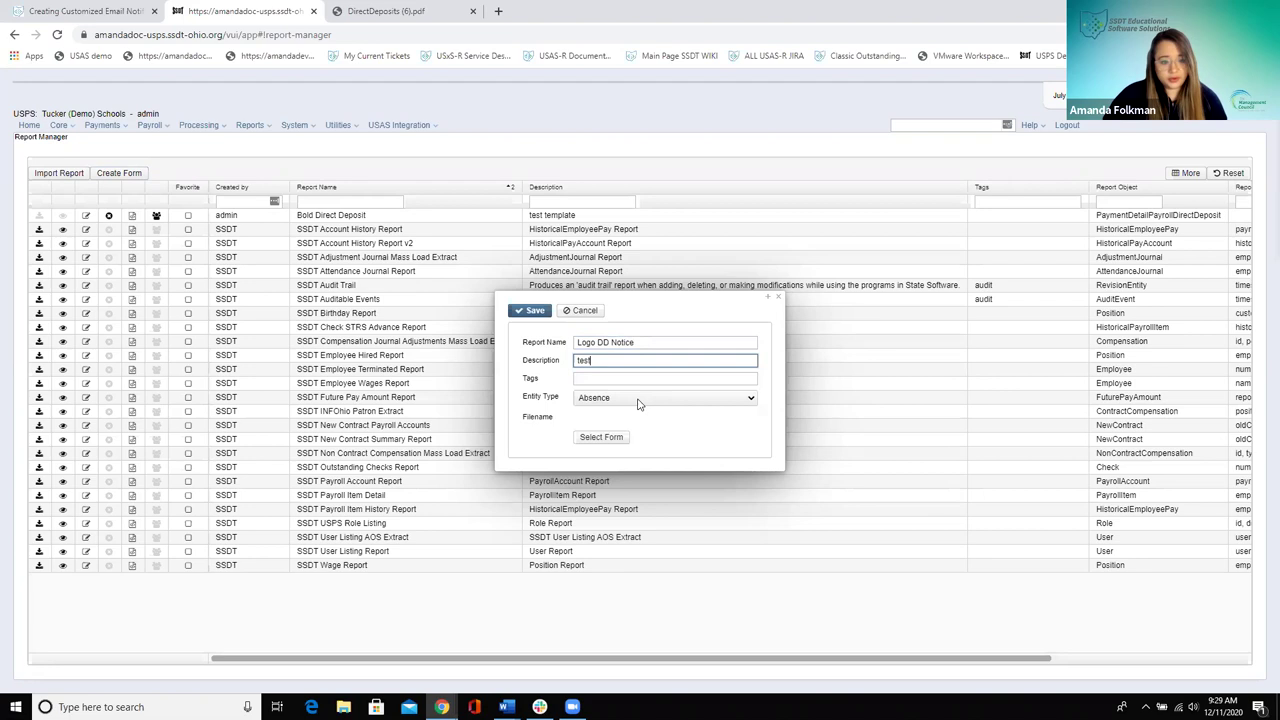
click(639, 400)
key(p)
key(Down)
key(Down)
key(Down)
key(Down)
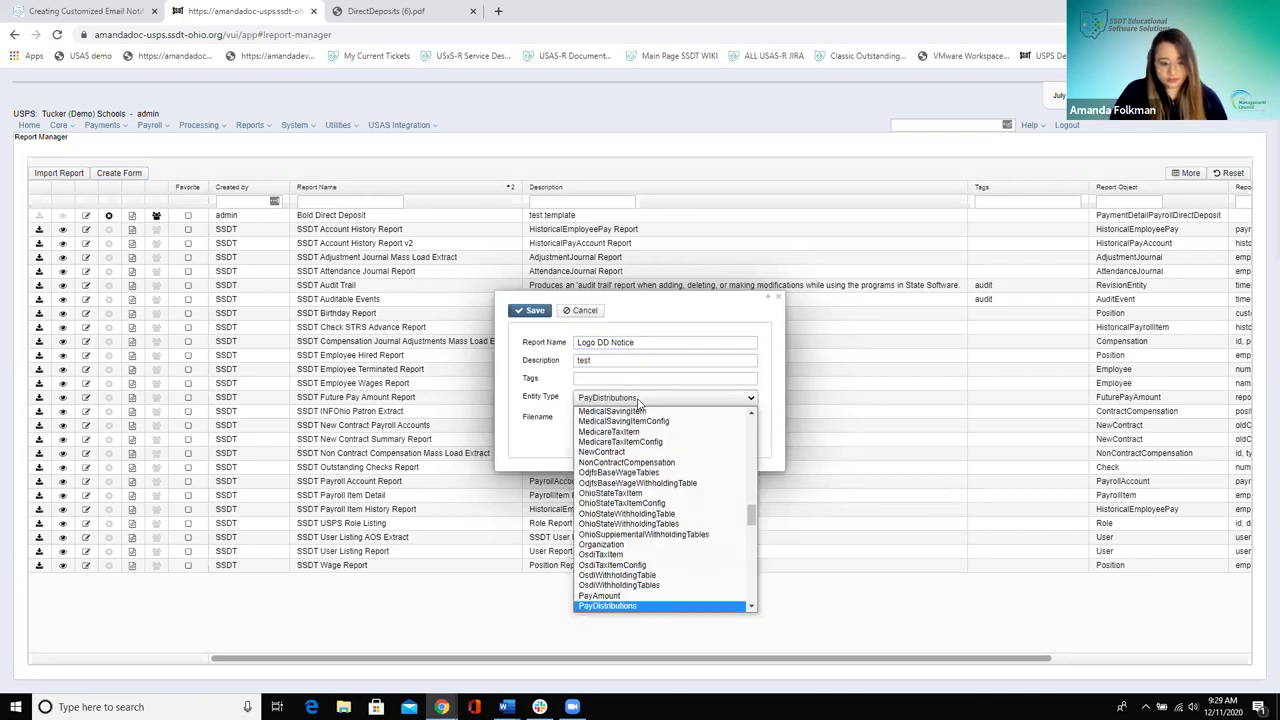
key(Down)
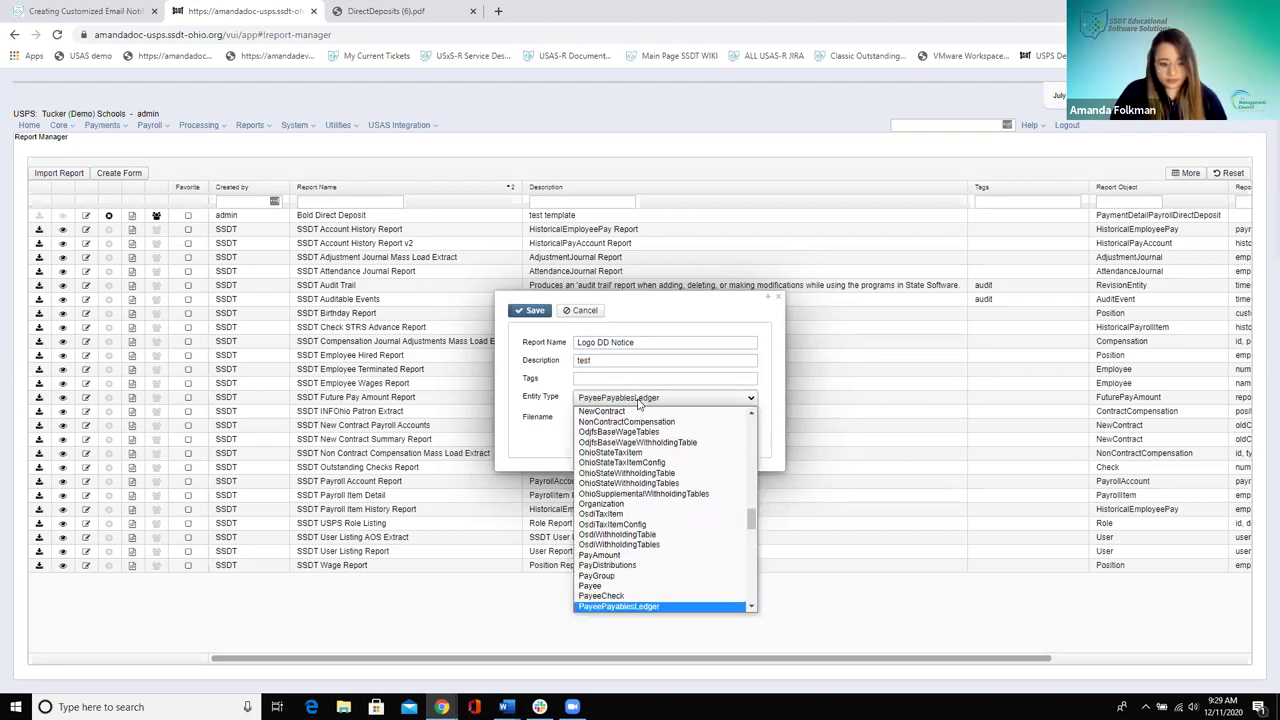
key(Down)
key(Down)
key(Down)
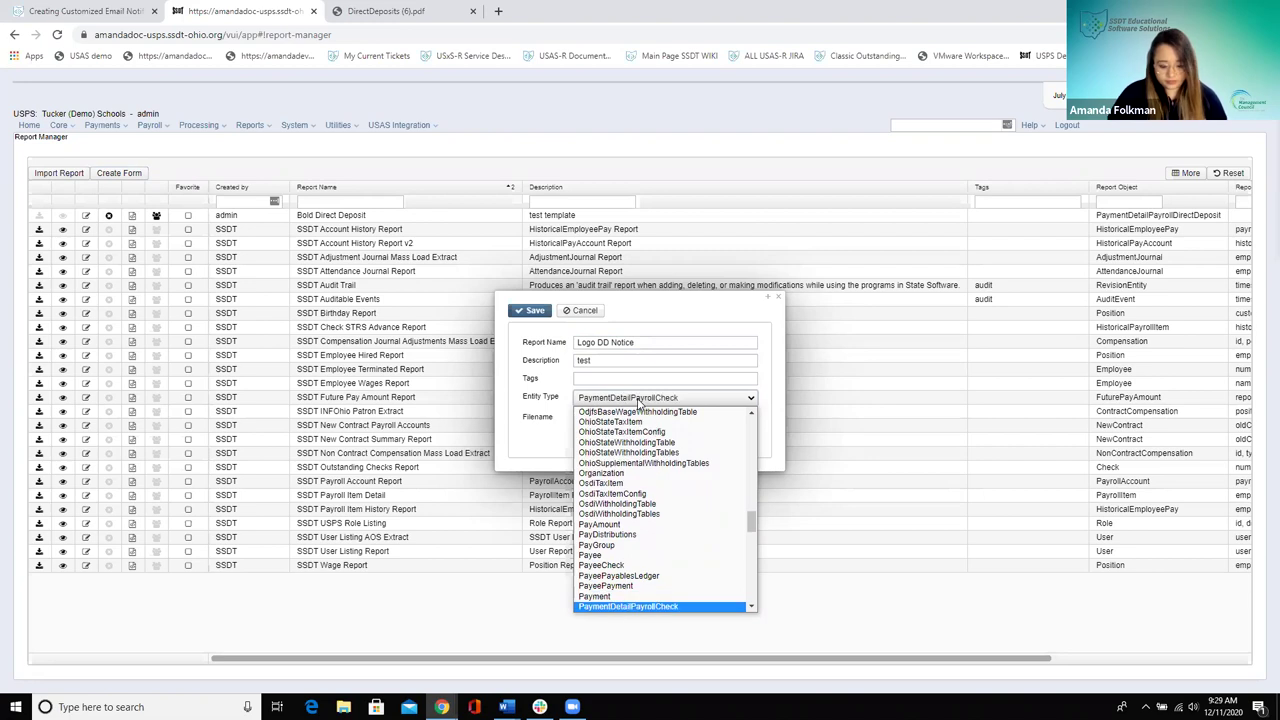
key(Down)
key(Return)
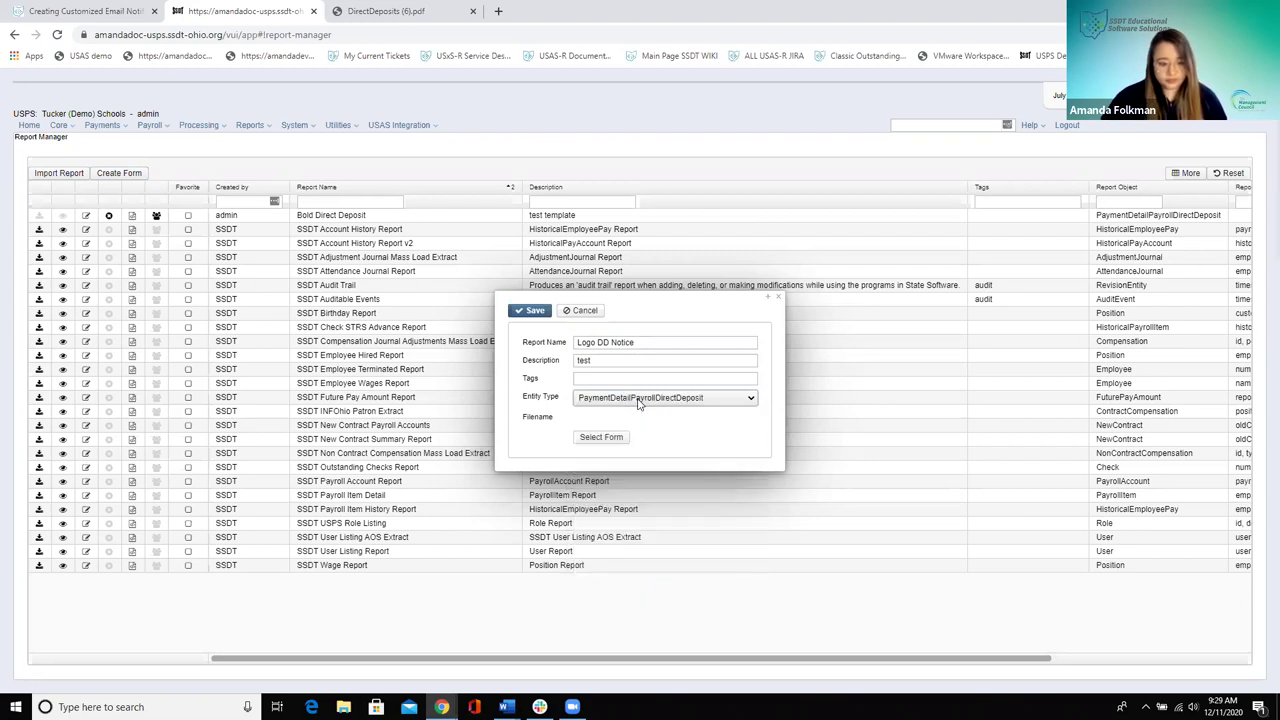
- Attach Custom Direct Deposit Form with Logo and Payroll Item Adjustments.docx from Recent files and save the form
click(610, 437)
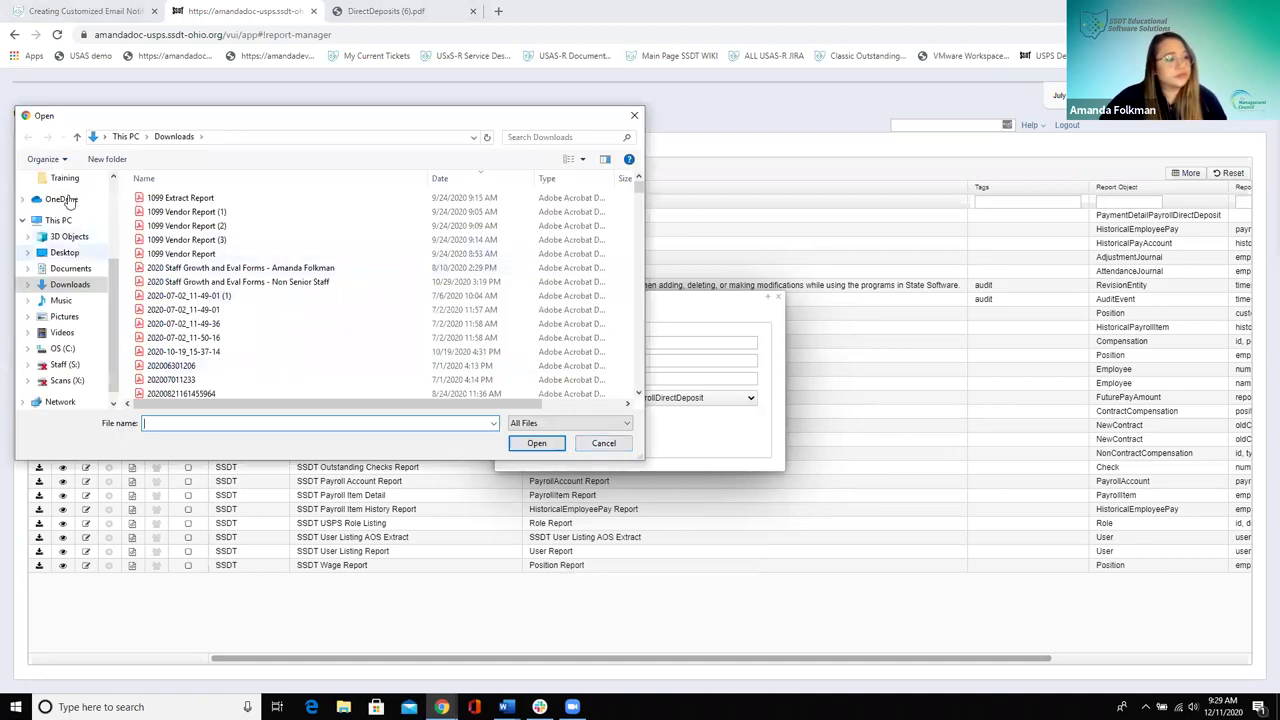
scroll(70, 200, up, 3)
click(67, 188)
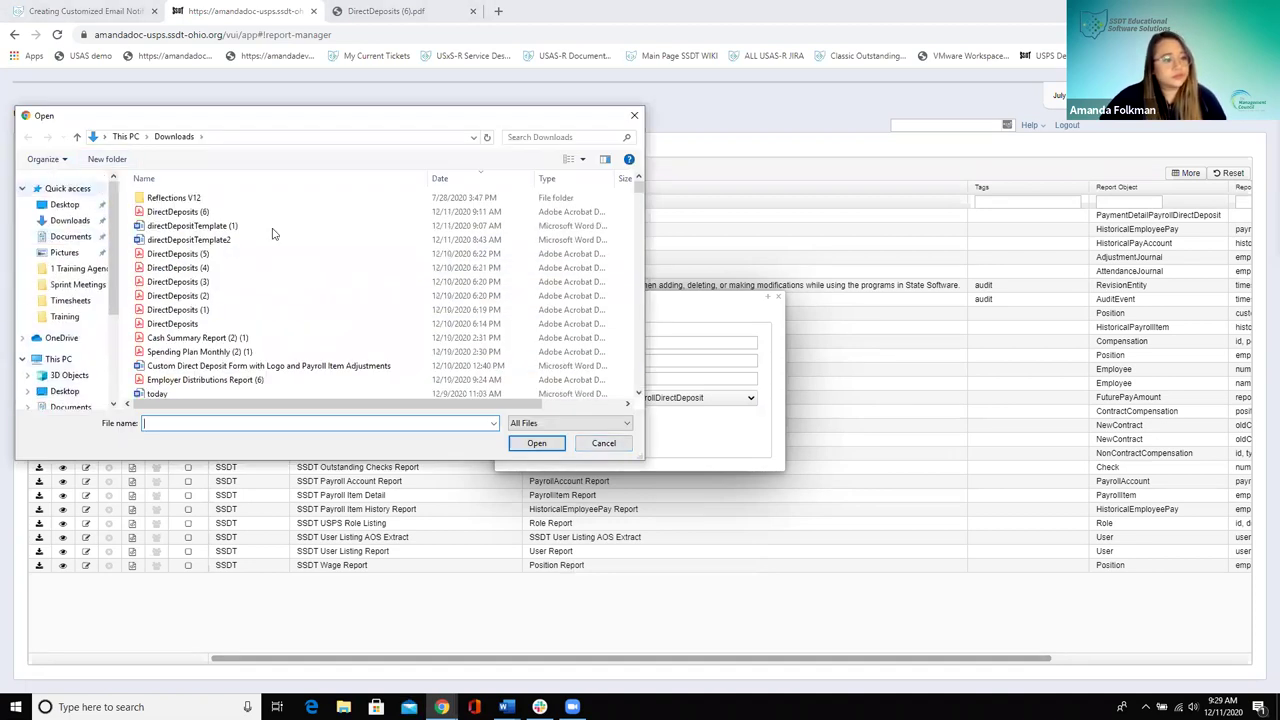
scroll(251, 391, down, 1)
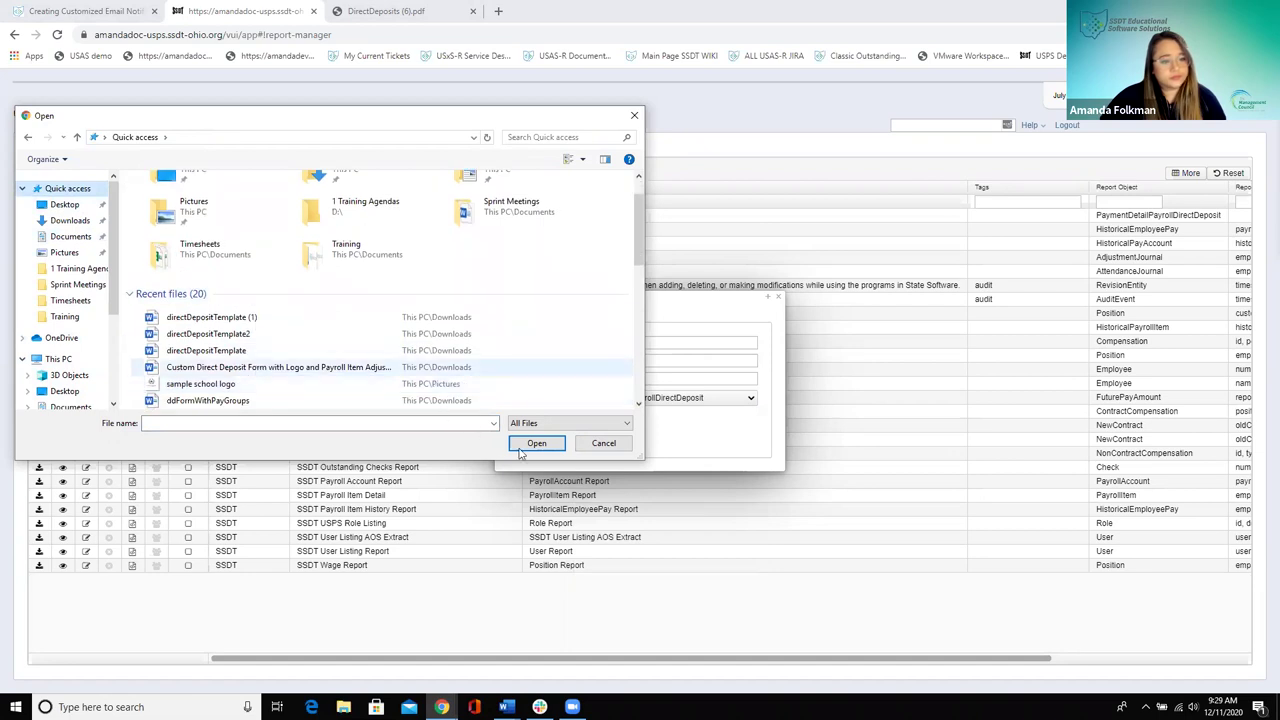
click(257, 367)
click(526, 447)
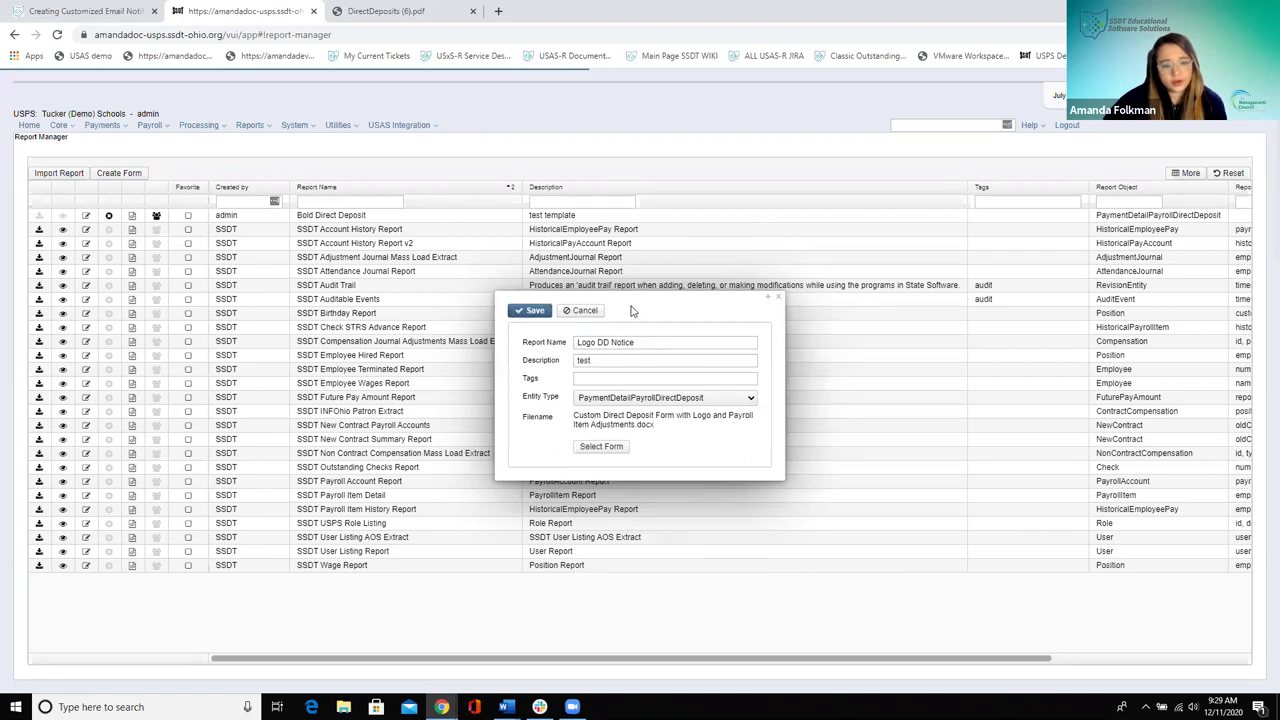
click(530, 310)
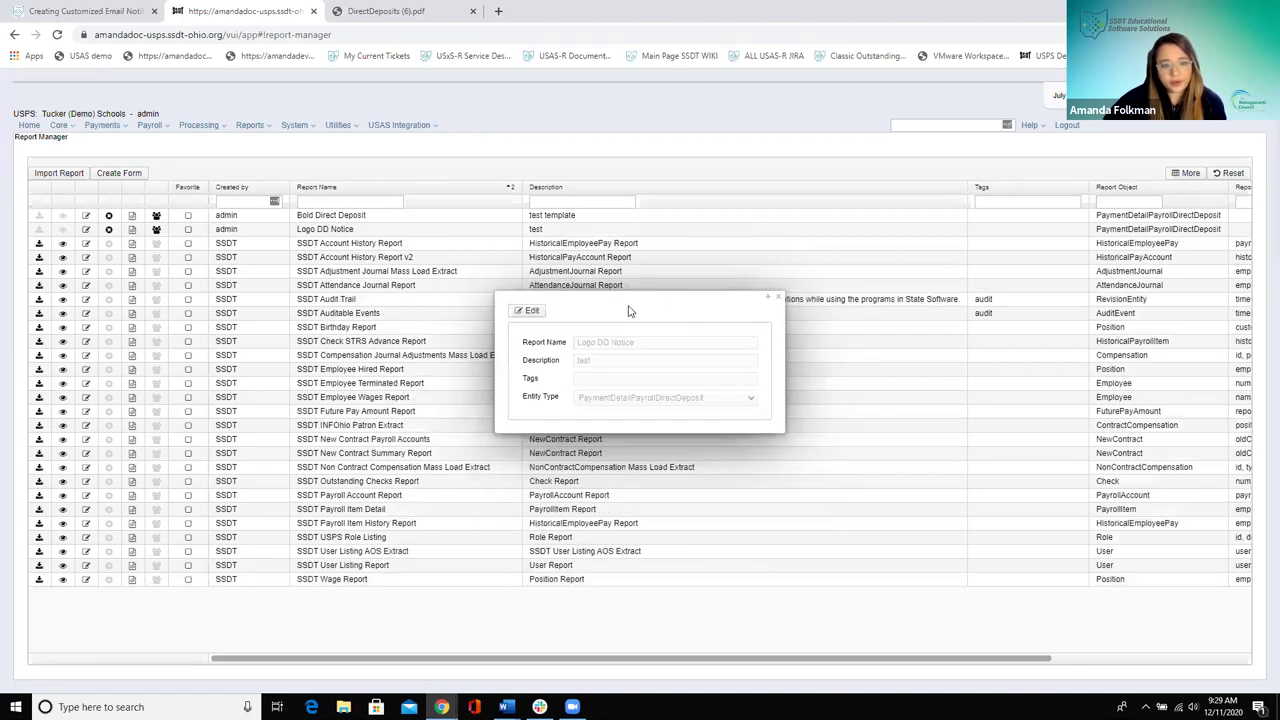
- Select payroll payment 687393 for printing
click(108, 126)
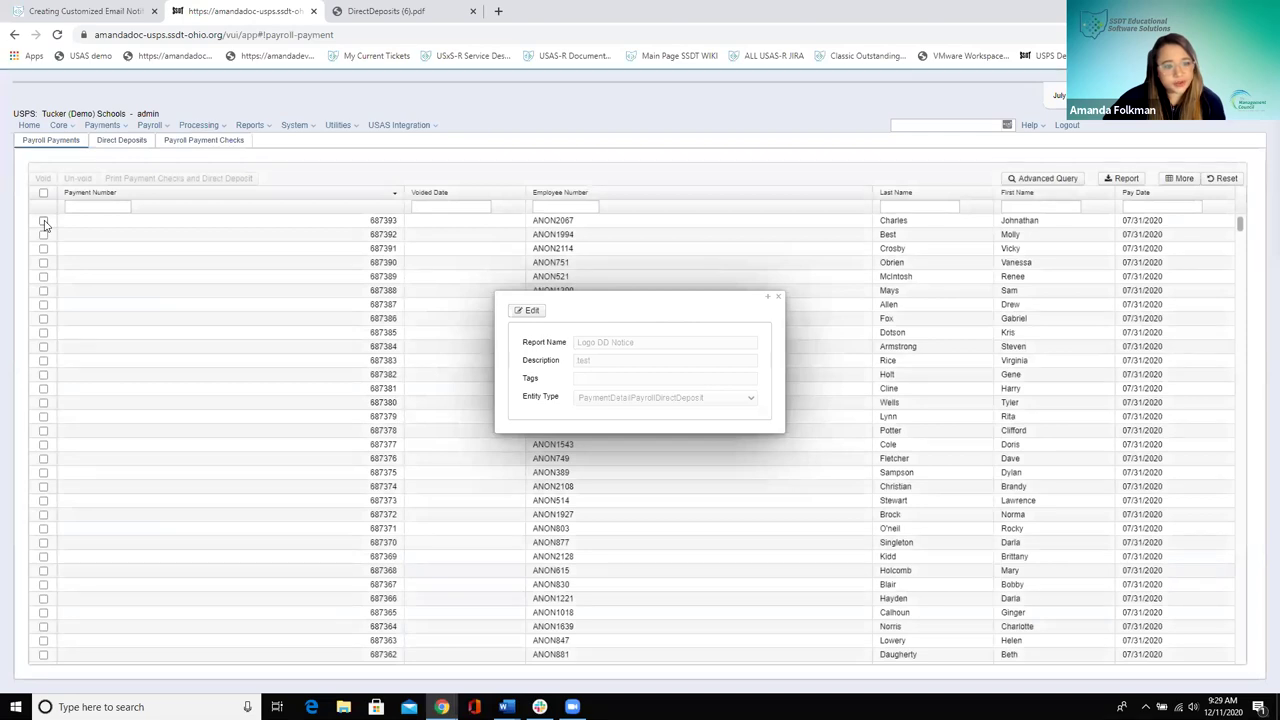
click(96, 226)
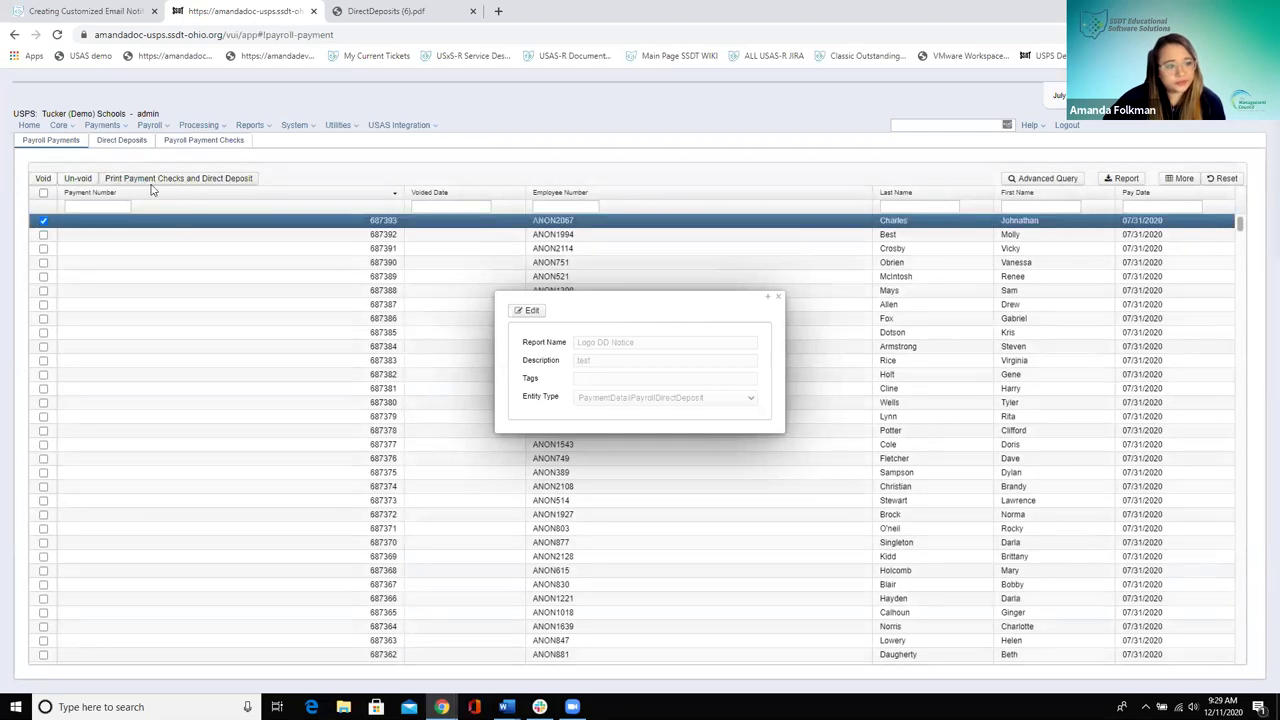
click(156, 184)
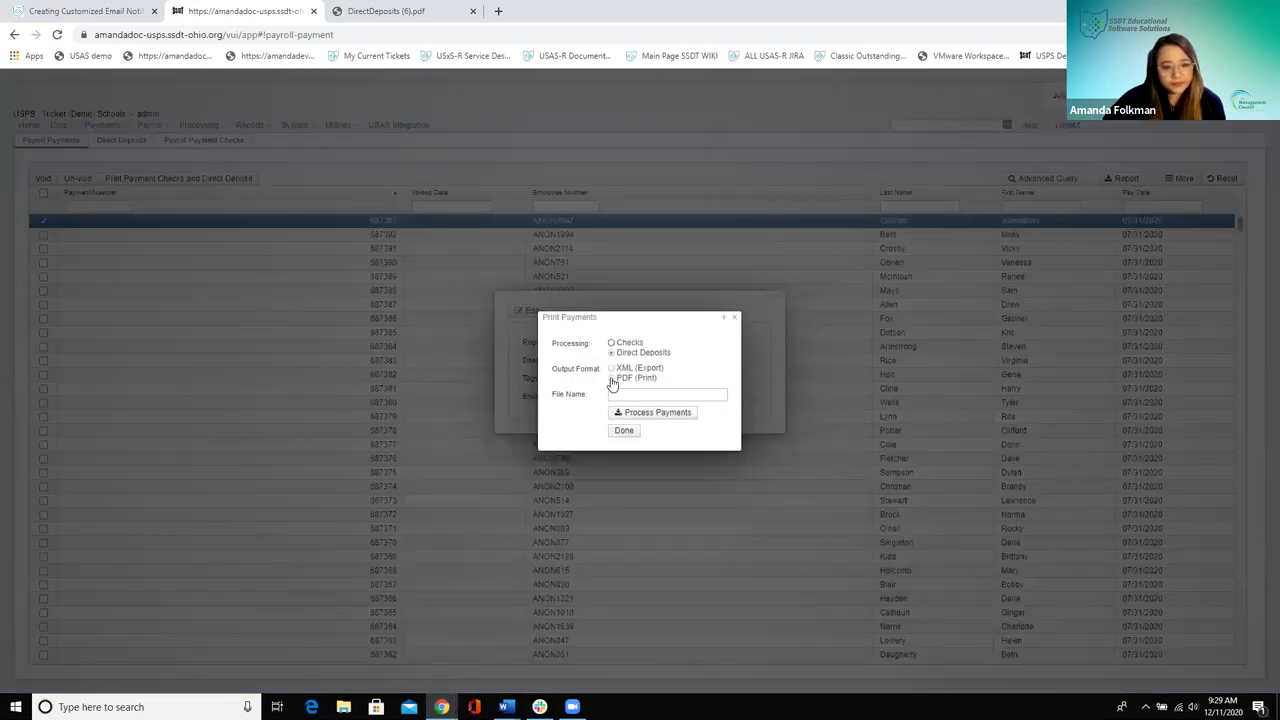
- Generate the direct deposit PDF with the Logo DD Notice form and open DirectDeposits (7).pdf
click(611, 378)
click(640, 418)
click(644, 449)
click(651, 434)
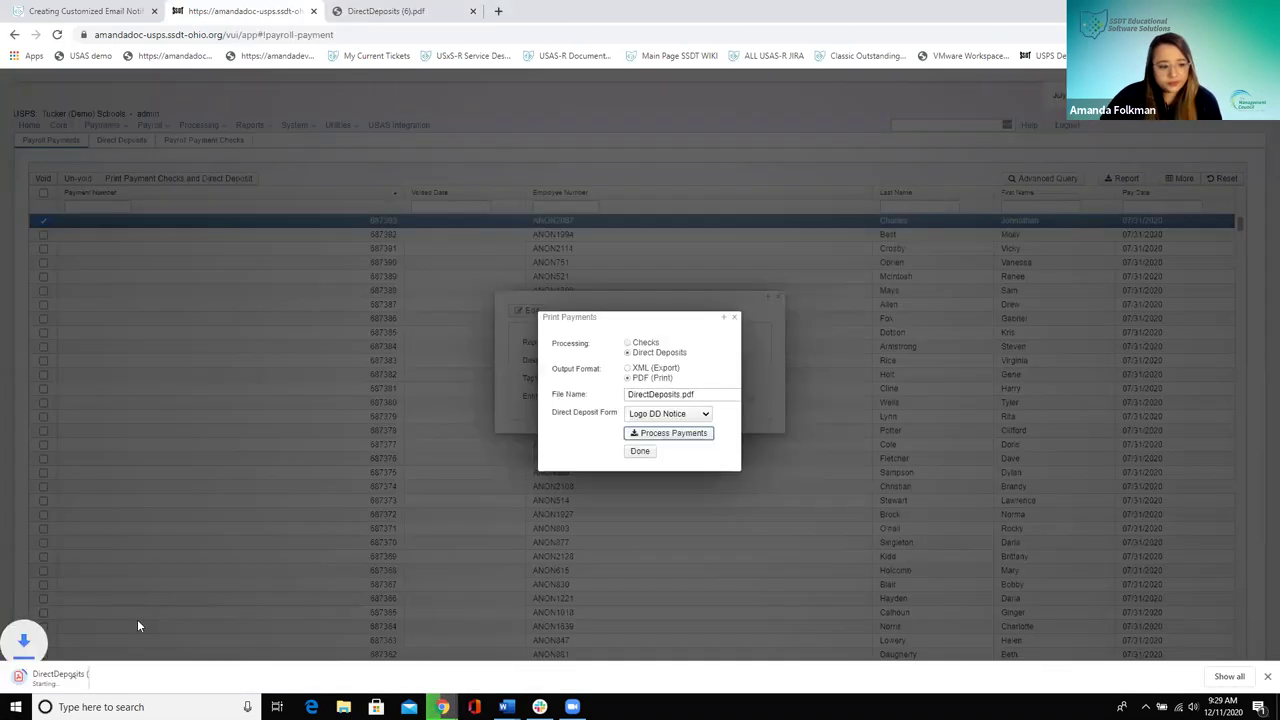
click(62, 680)
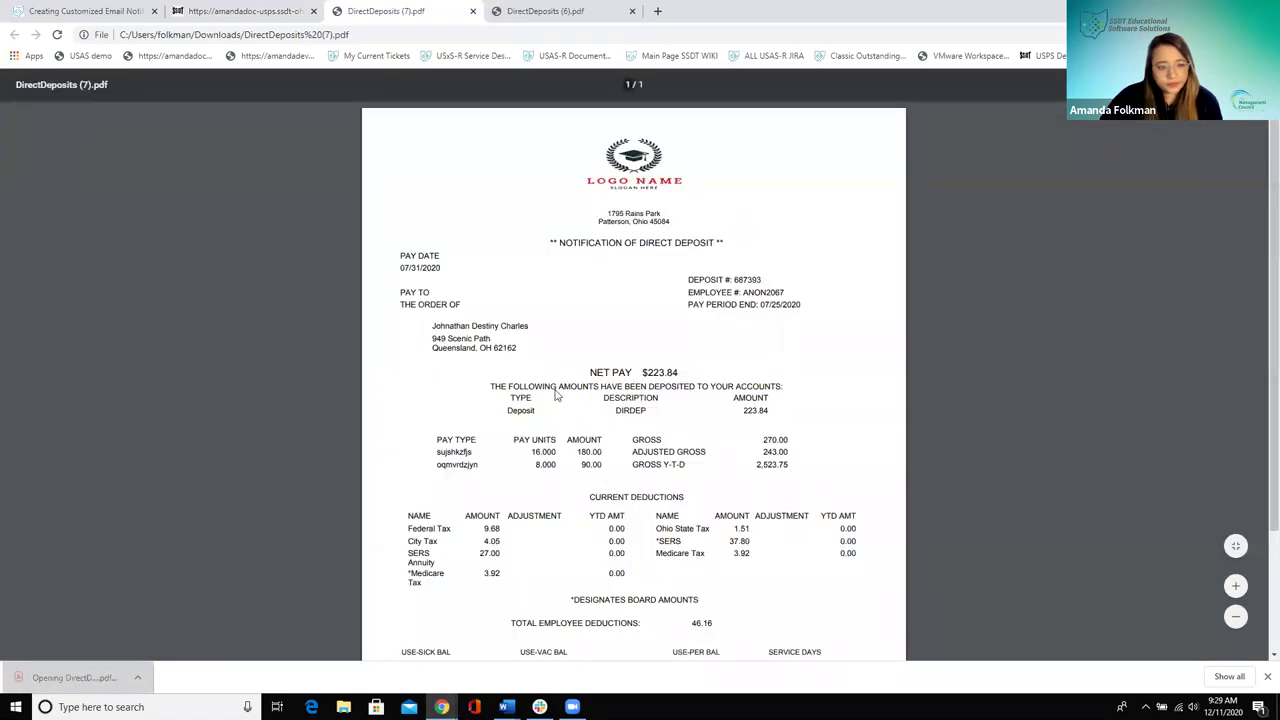
- Review the logo-headed notice (net pay $223.84, period end 07/25/2020), then return to USPS-R payments
scroll(803, 311, down, 1)
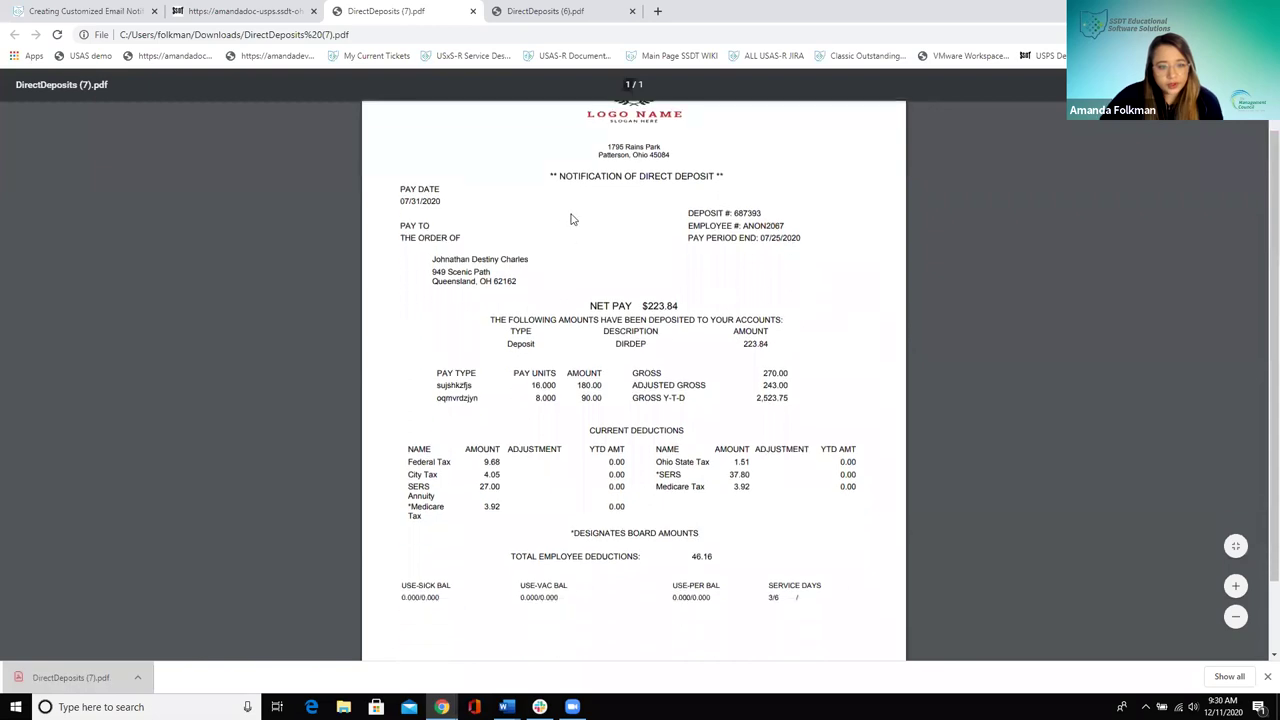
scroll(590, 255, up, 1)
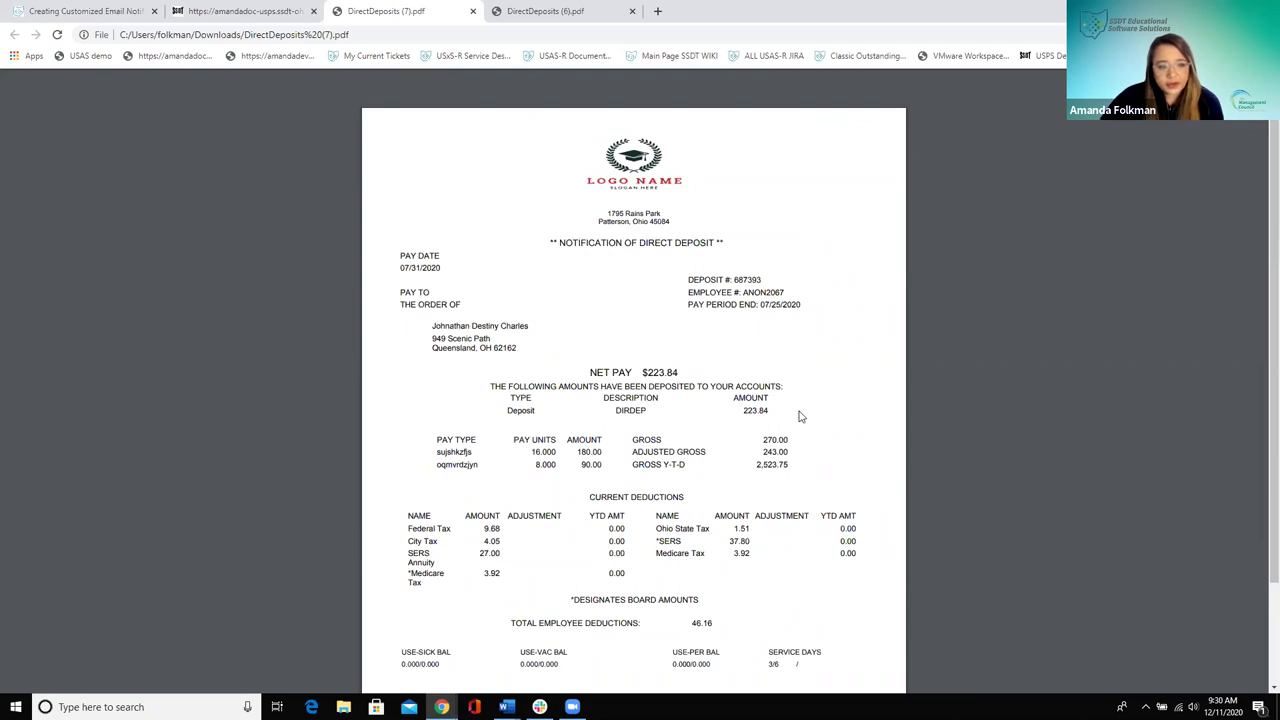
scroll(830, 470, down, 1)
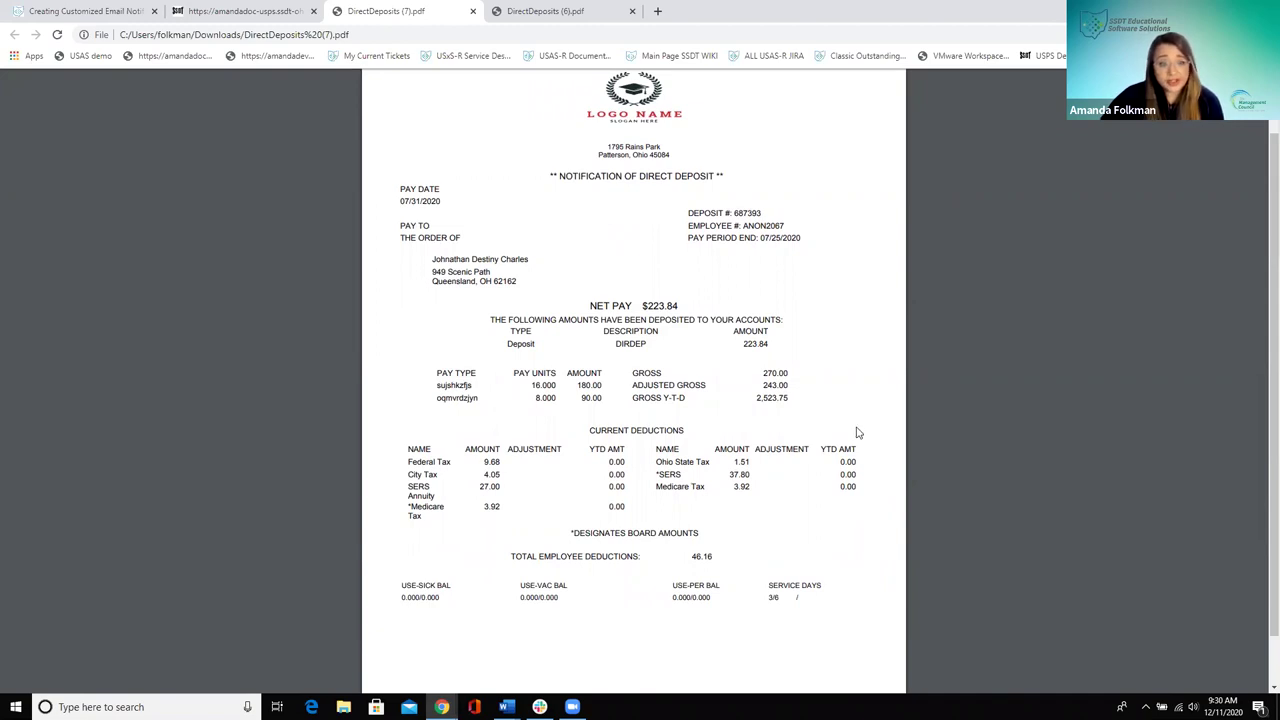
scroll(826, 437, down, 1)
scroll(826, 437, up, 2)
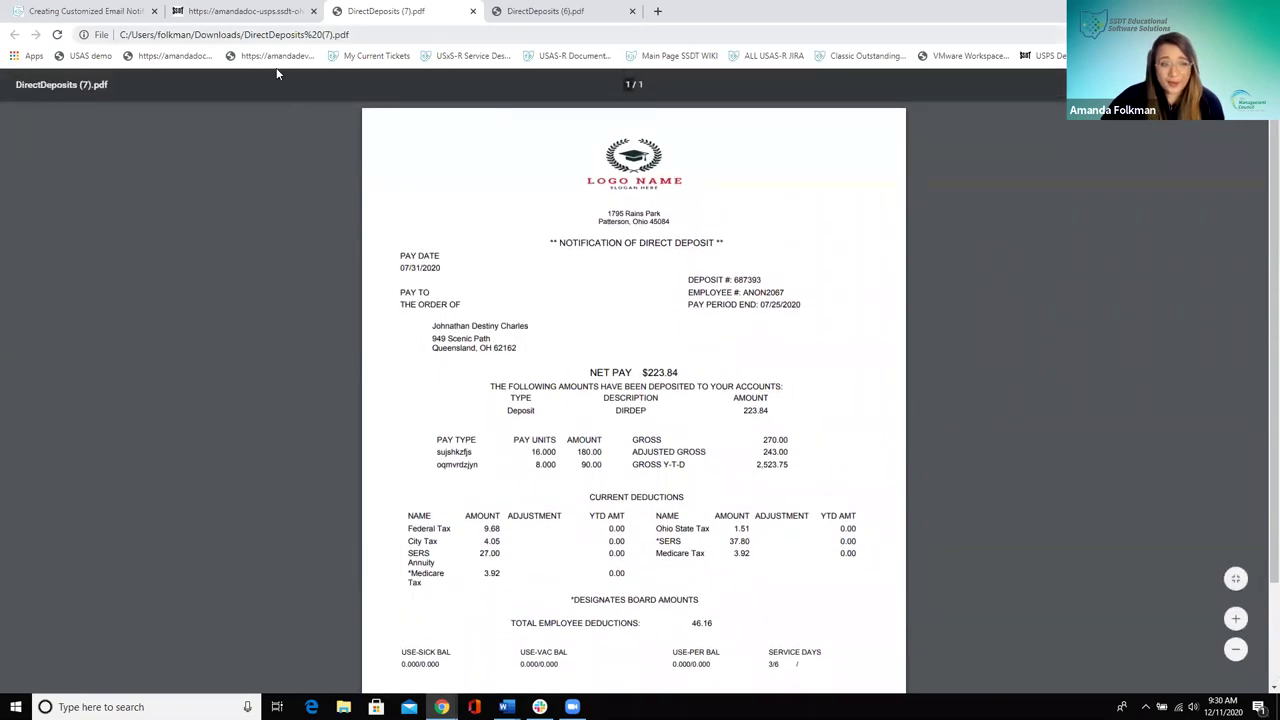
click(248, 14)
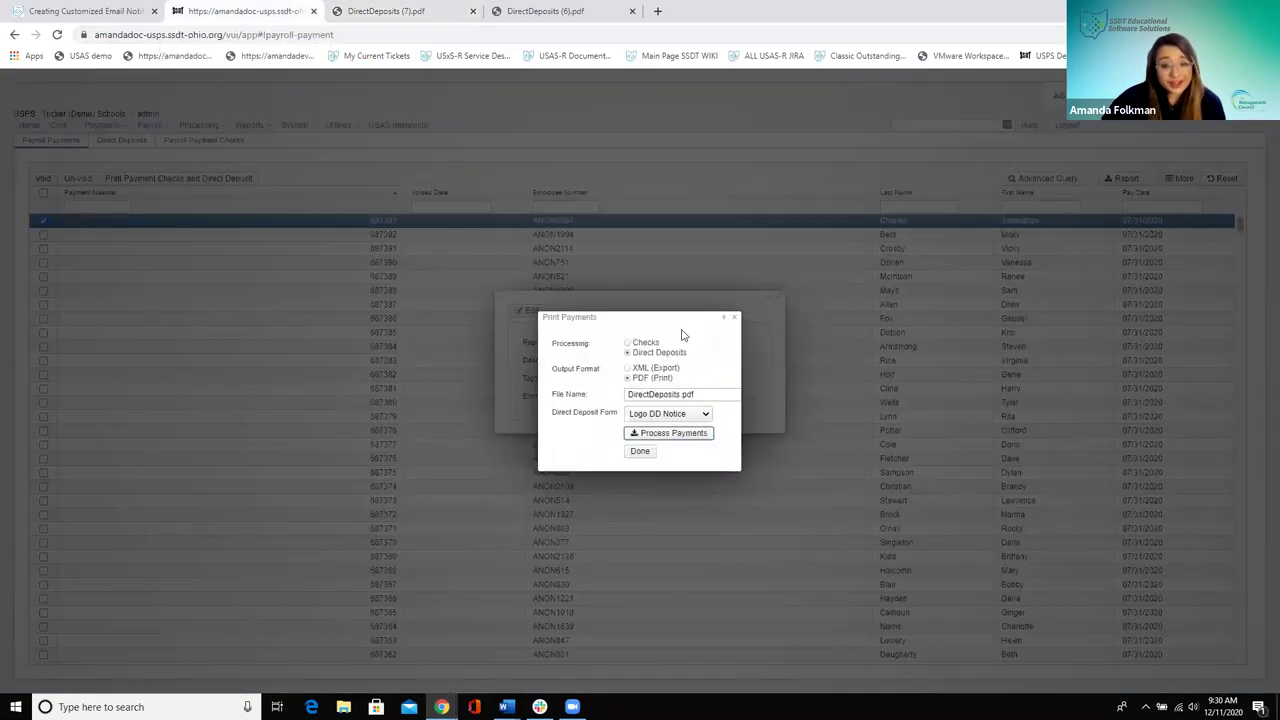
- Move the Print Payments window aside, then dismiss it with Escape
drag(600, 317, 474, 309)
drag(378, 227, 400, 226)
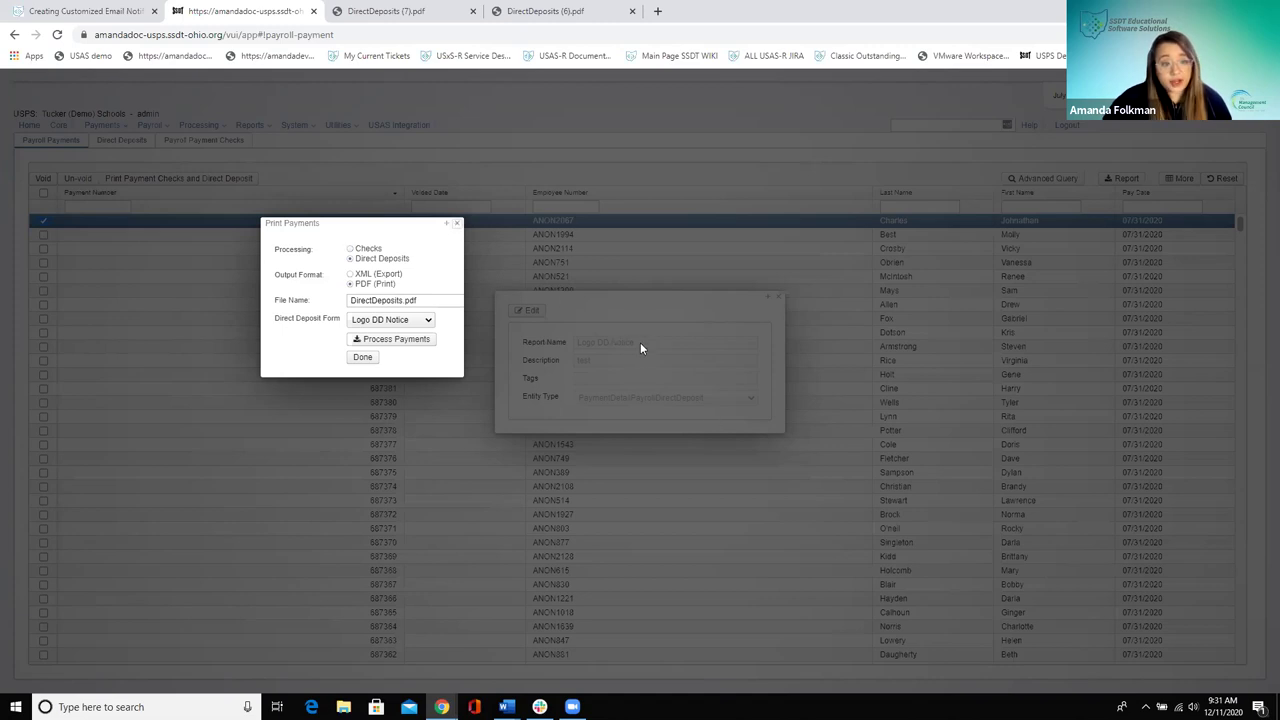
key(Escape)
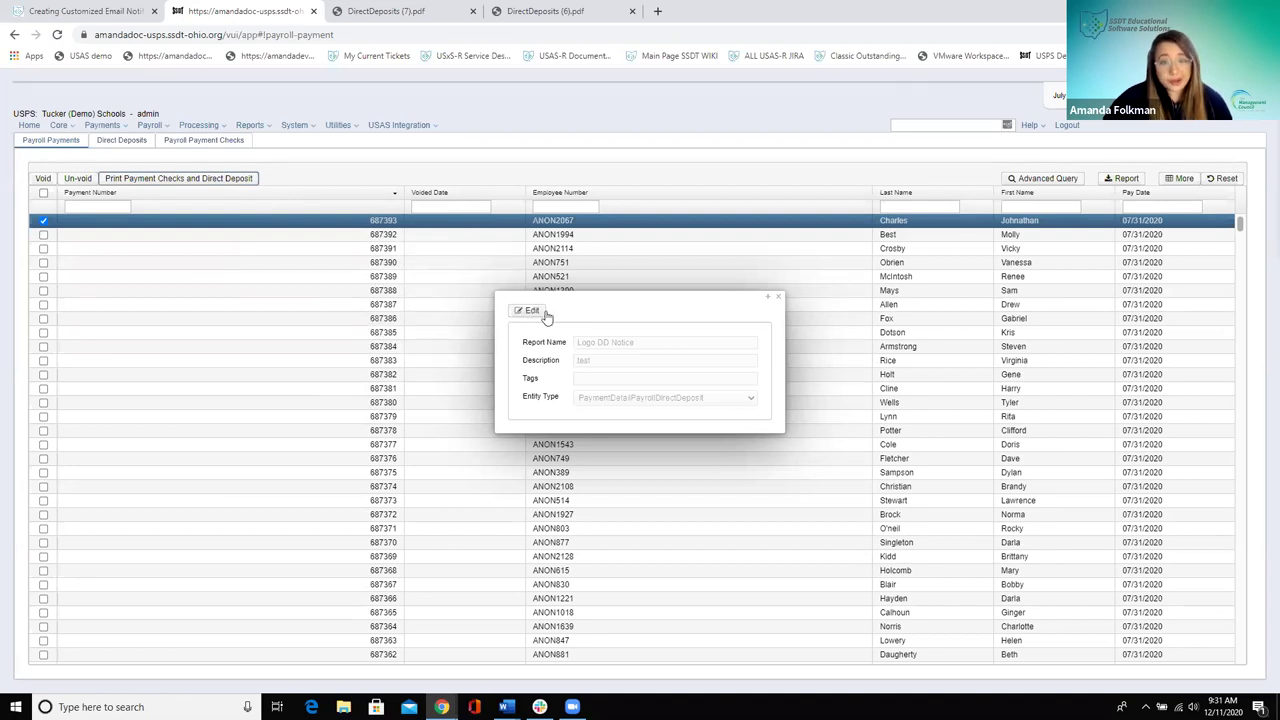
- Edit Logo DD Notice to re-attach the Custom Direct Deposit Form file, save, then close the print window
click(534, 313)
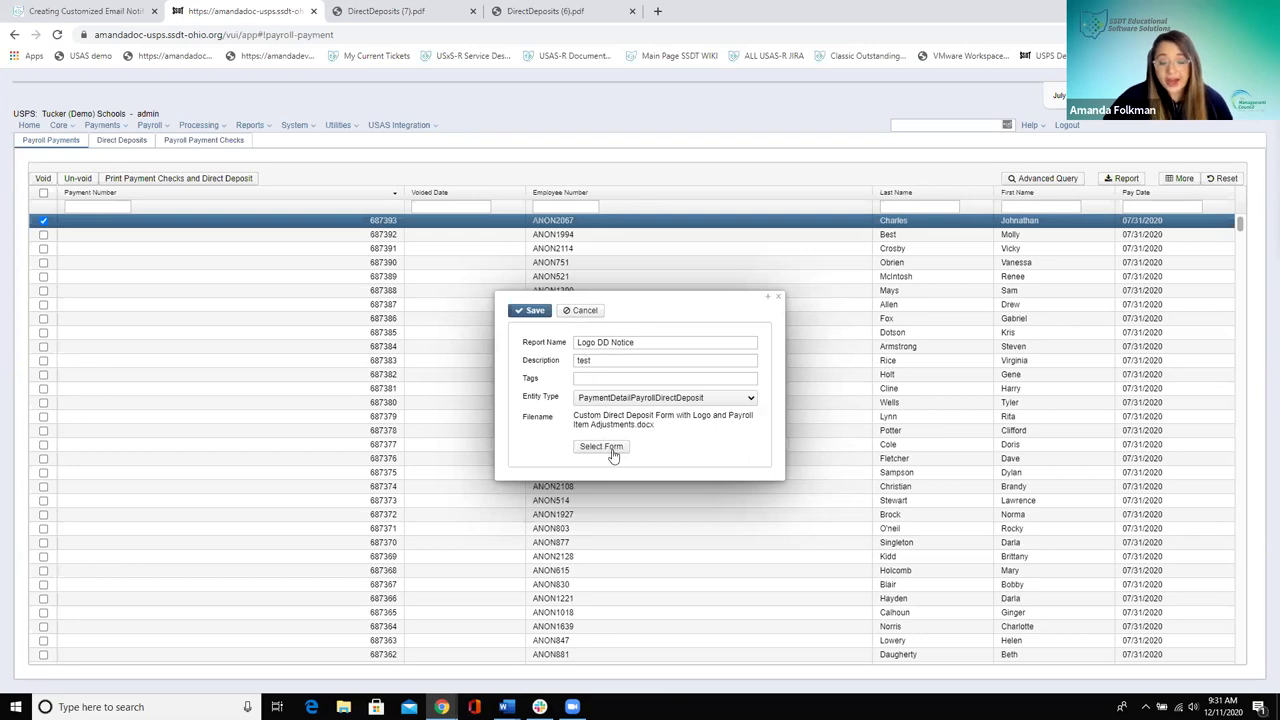
click(613, 452)
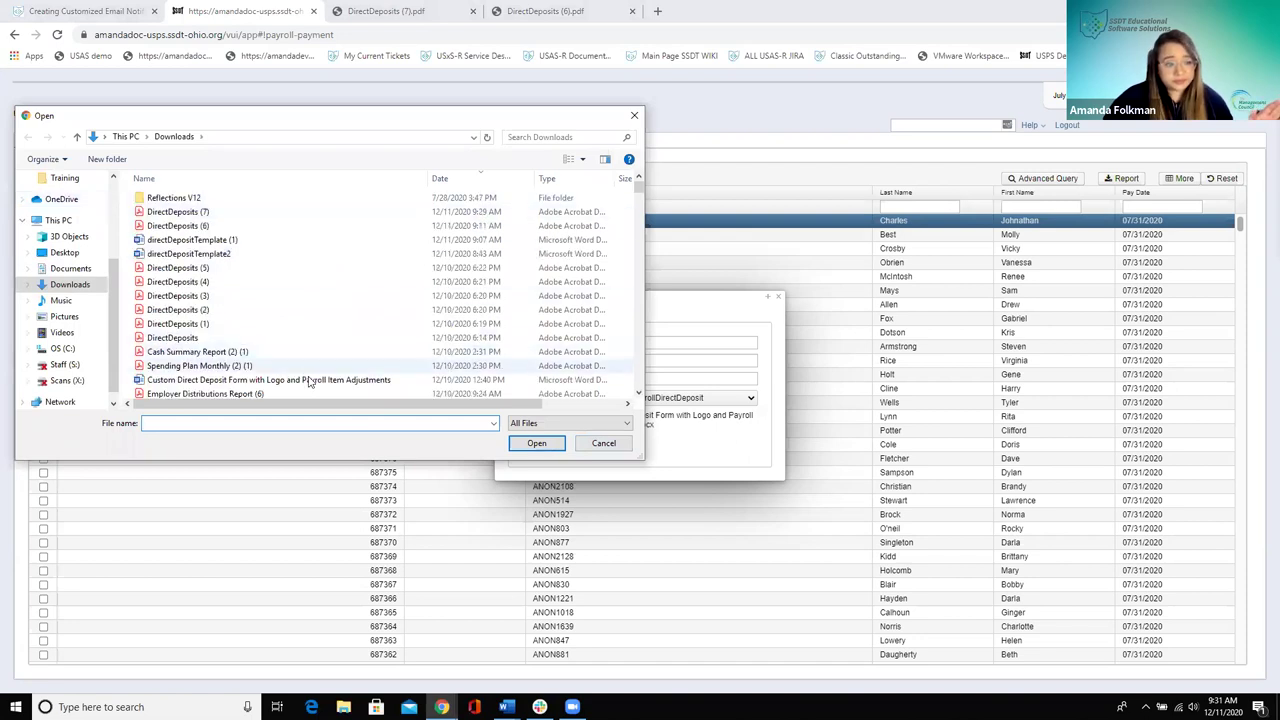
click(310, 381)
click(533, 443)
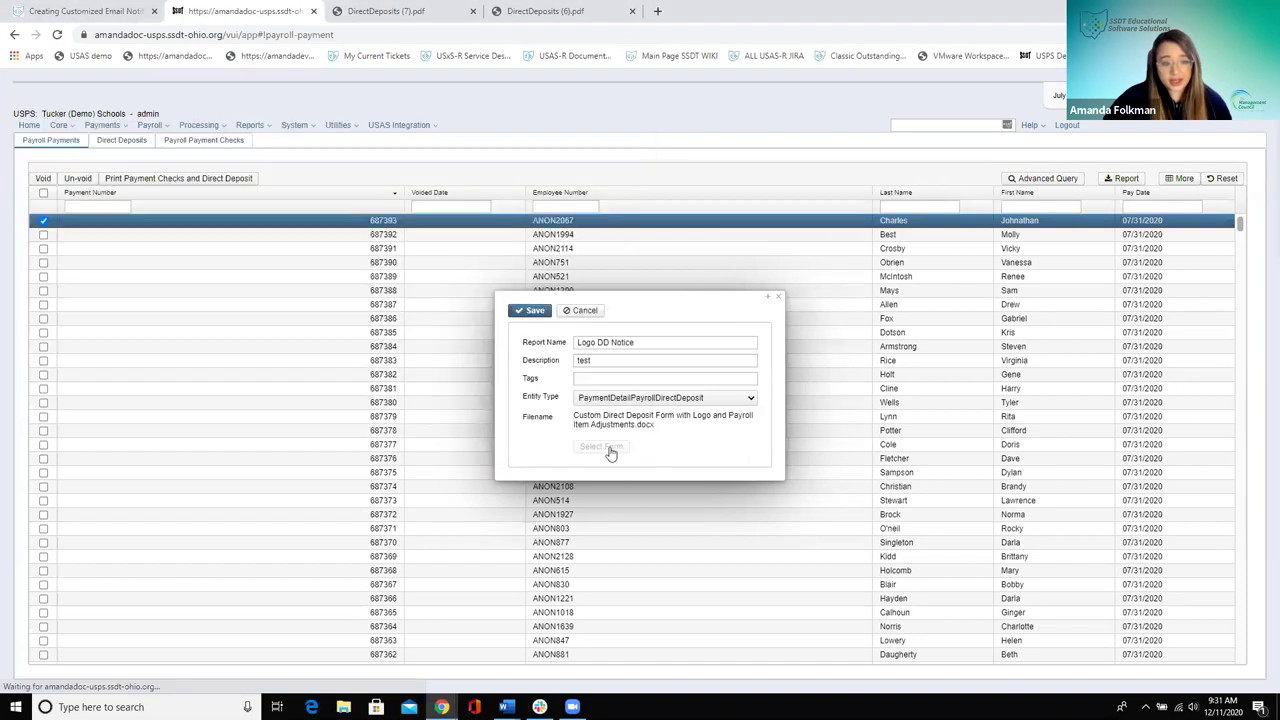
click(528, 312)
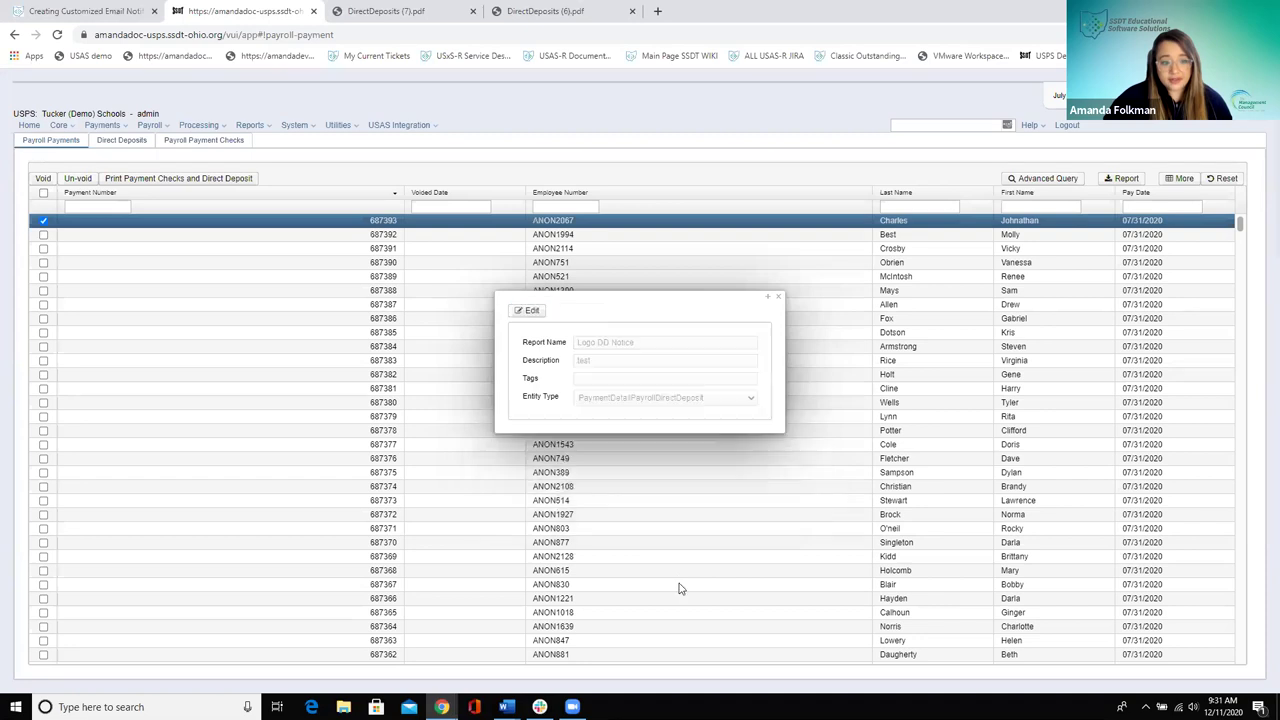
click(145, 180)
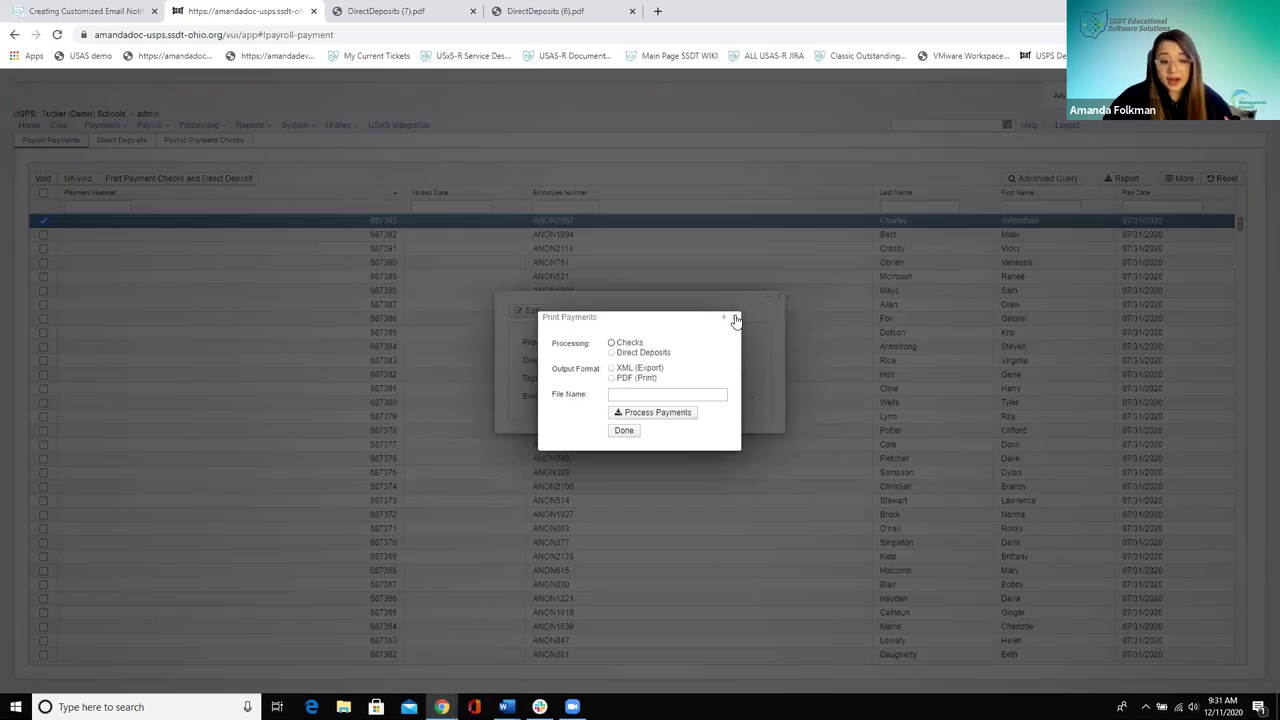
click(735, 318)
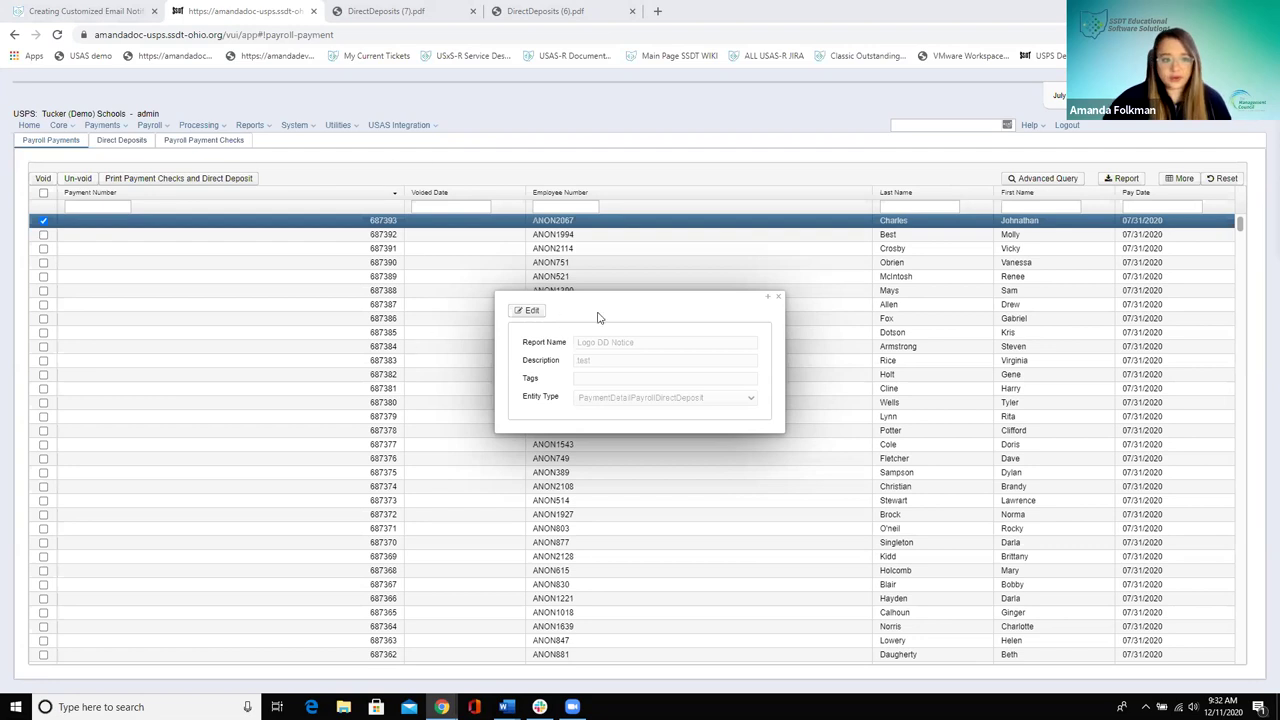
- Close the report details, go to the USPS-R home page, and bring up the directDepositTemplate Word document
click(777, 304)
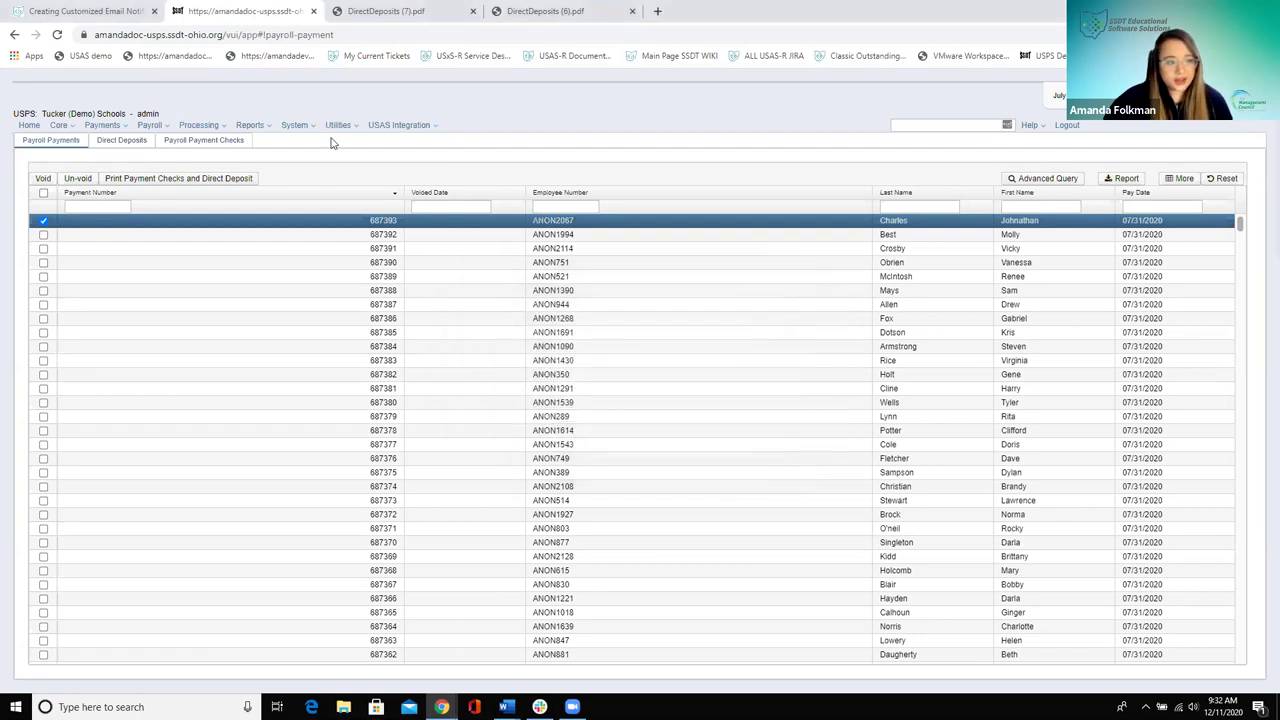
click(26, 127)
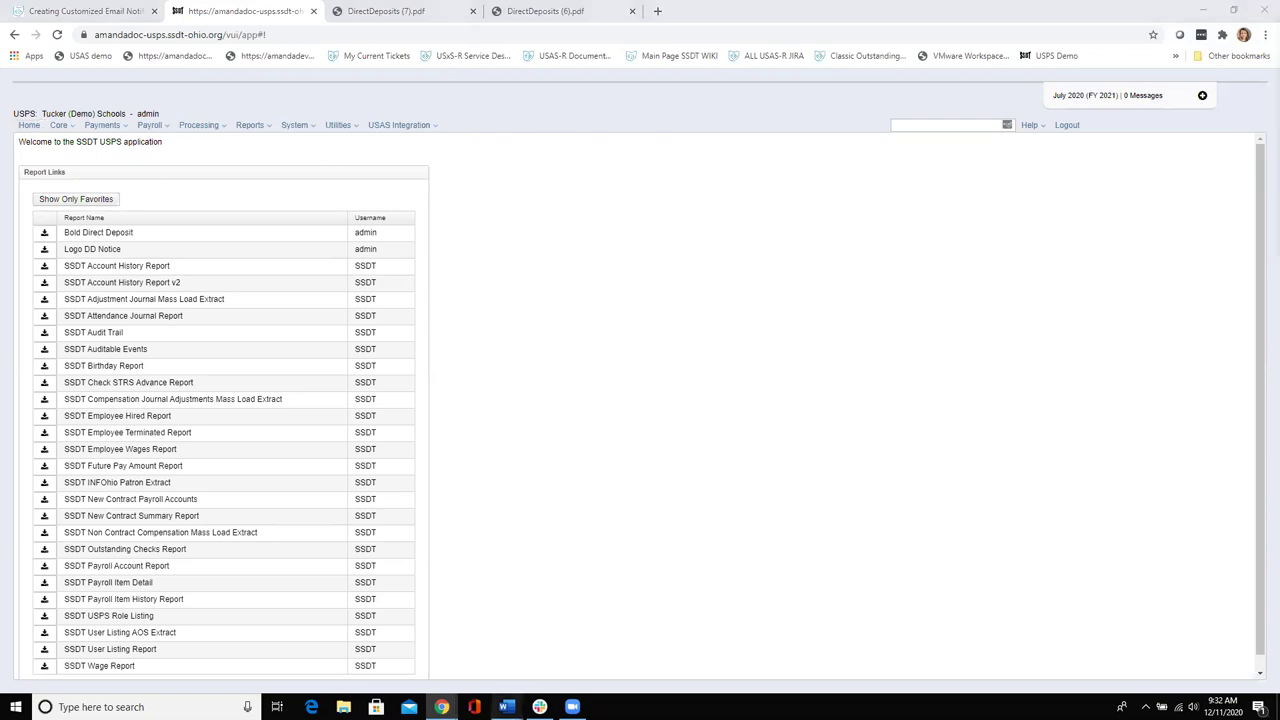
mouse_move(506, 707)
click(553, 666)
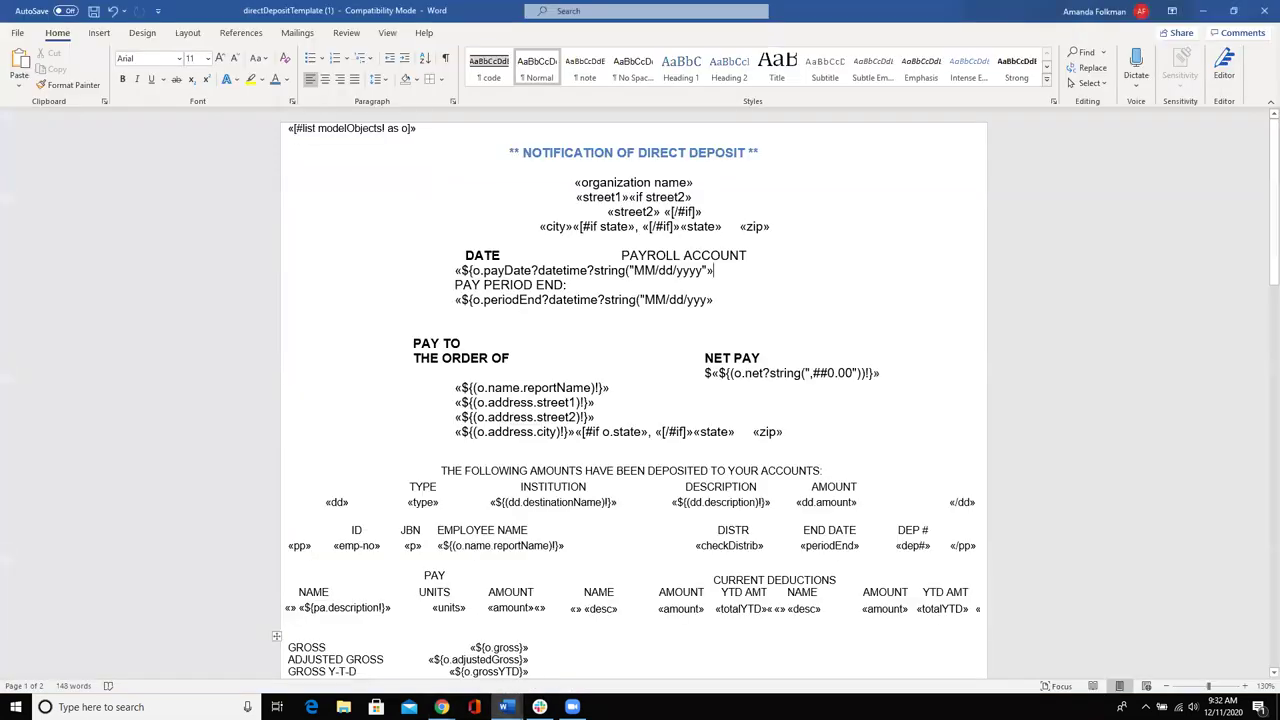
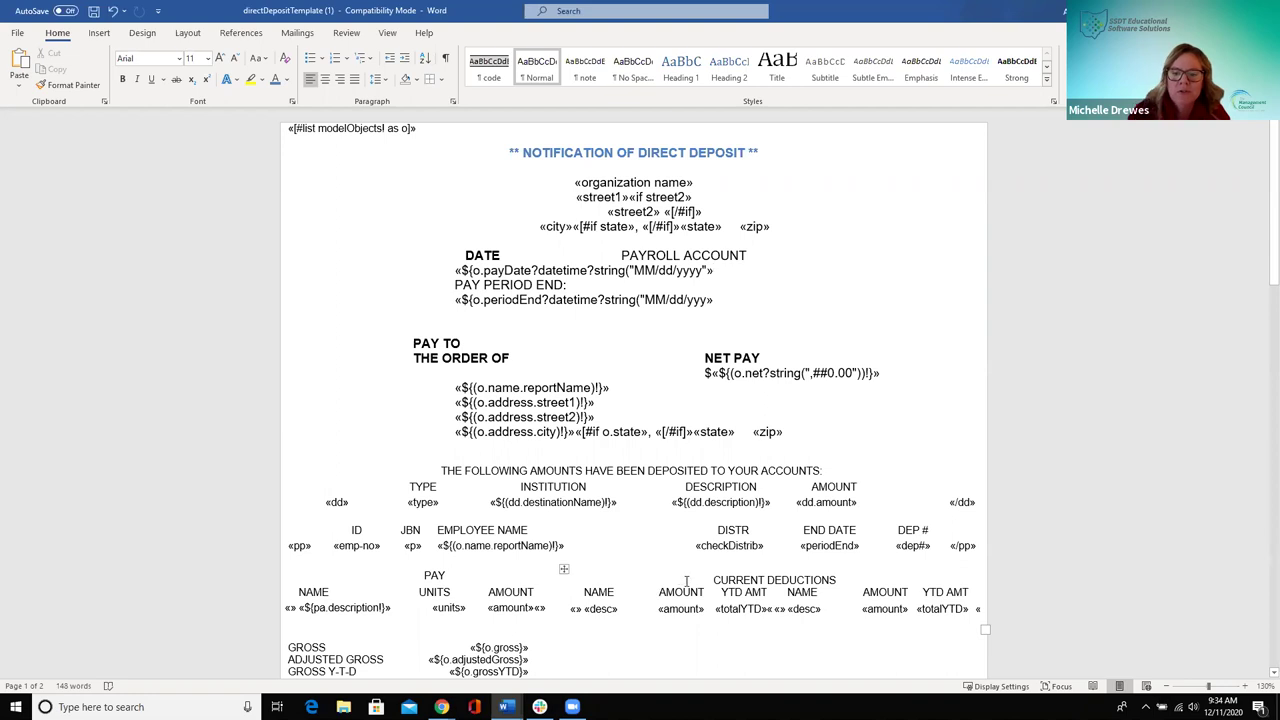
- Apply All Borders to the selected Current Deductions table cells, then deselect to check the grid
drag(684, 580, 980, 610)
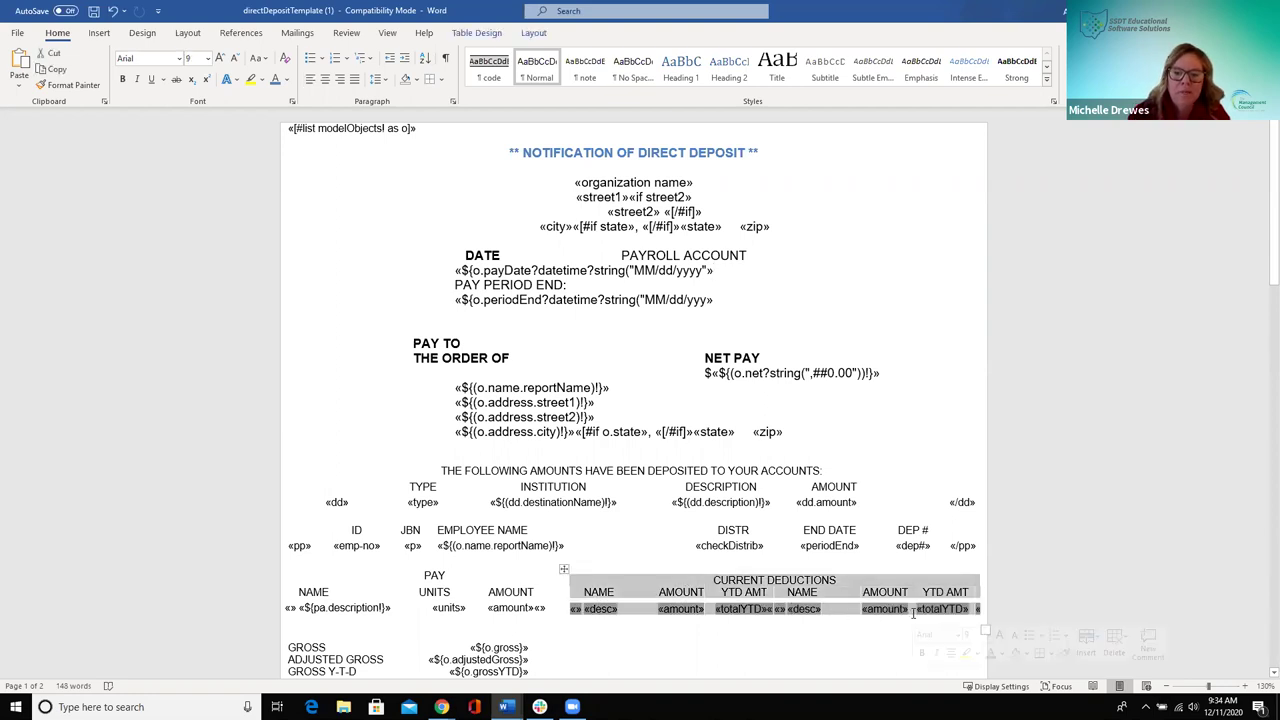
click(440, 79)
click(460, 193)
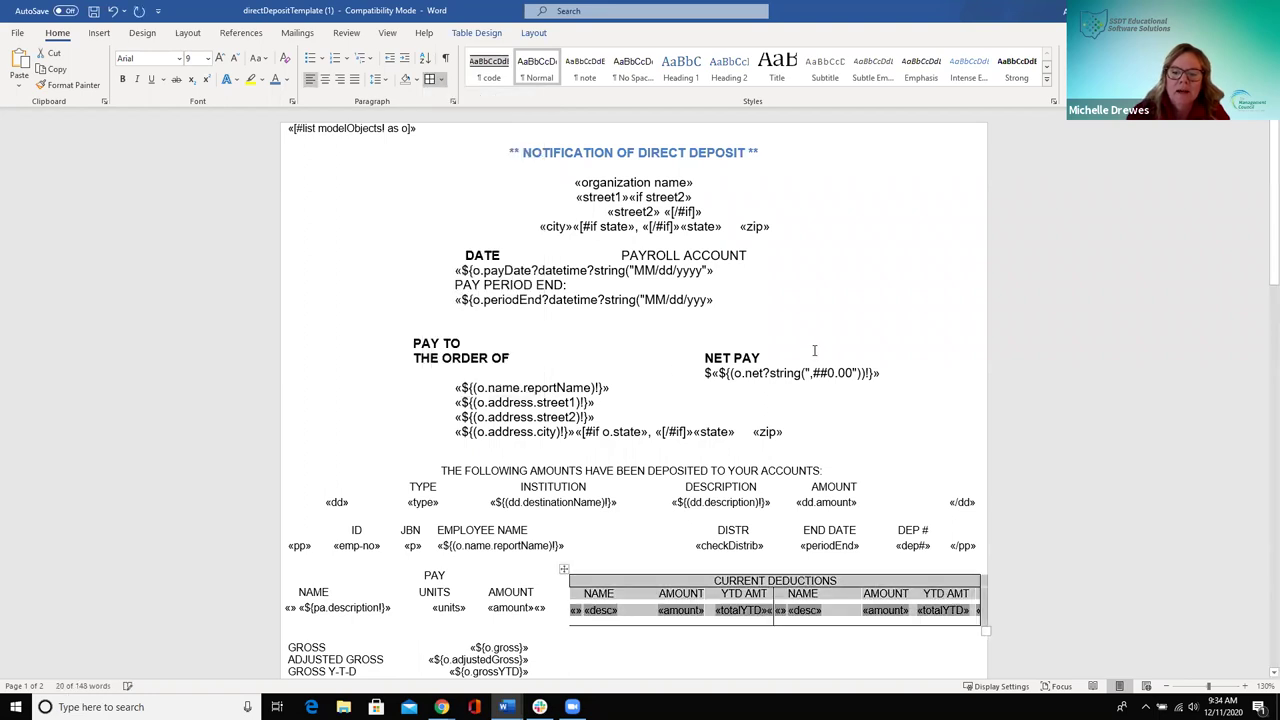
scroll(814, 350, down, 3)
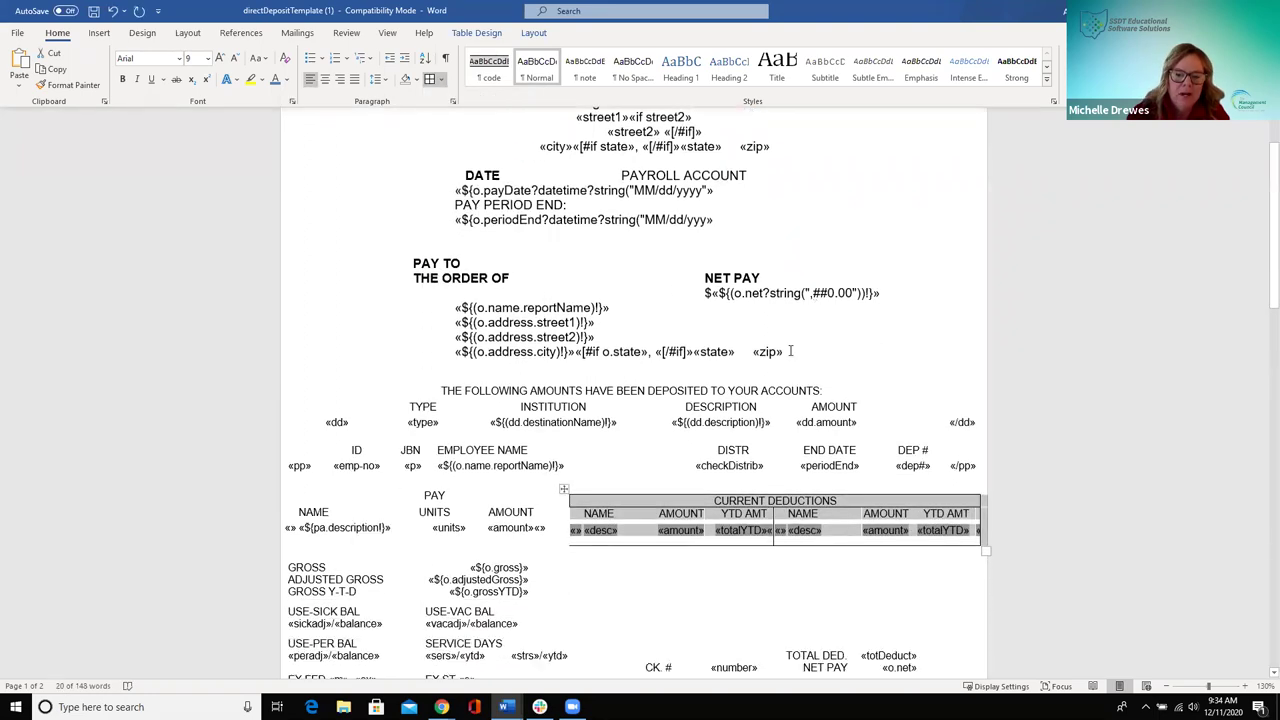
click(755, 522)
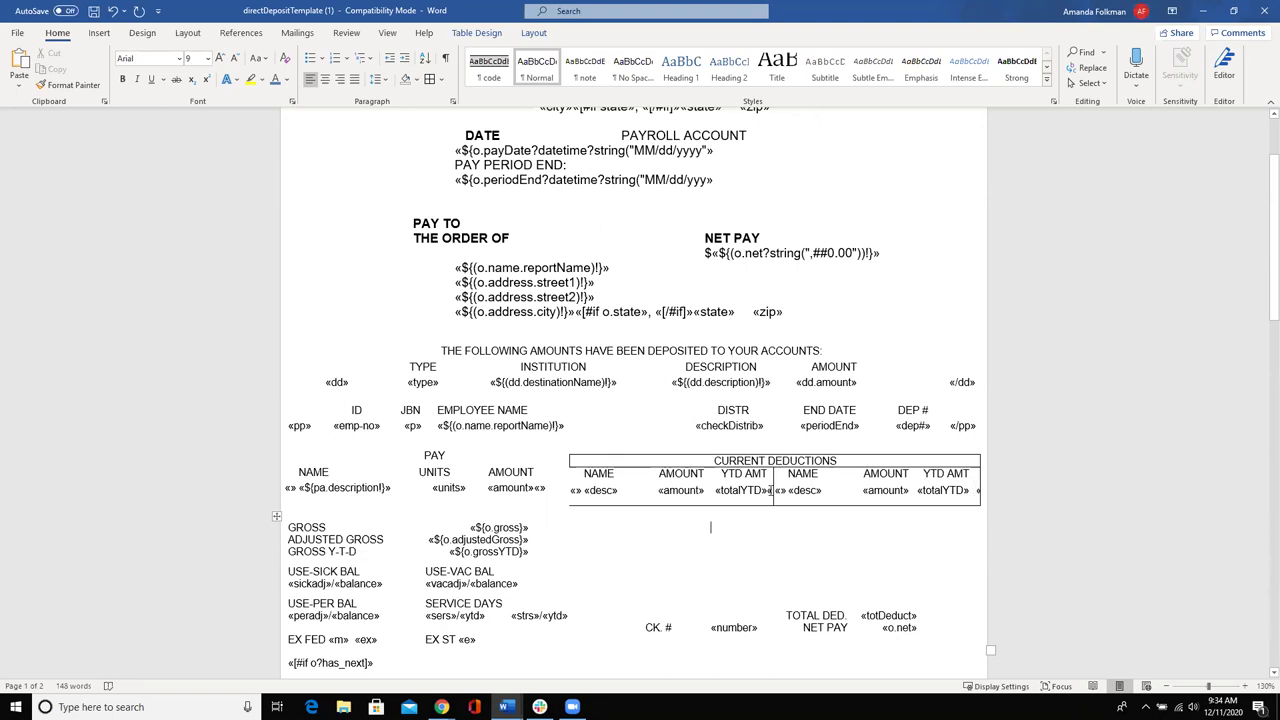
right_click(769, 490)
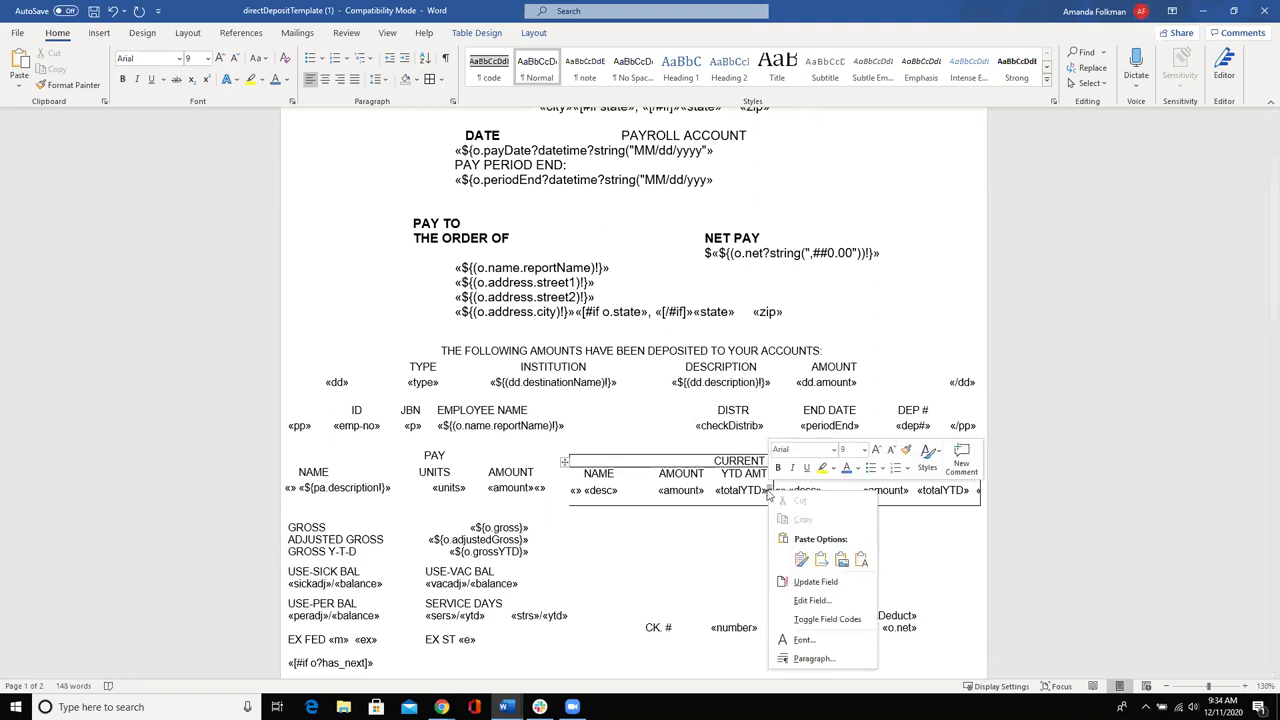
click(810, 598)
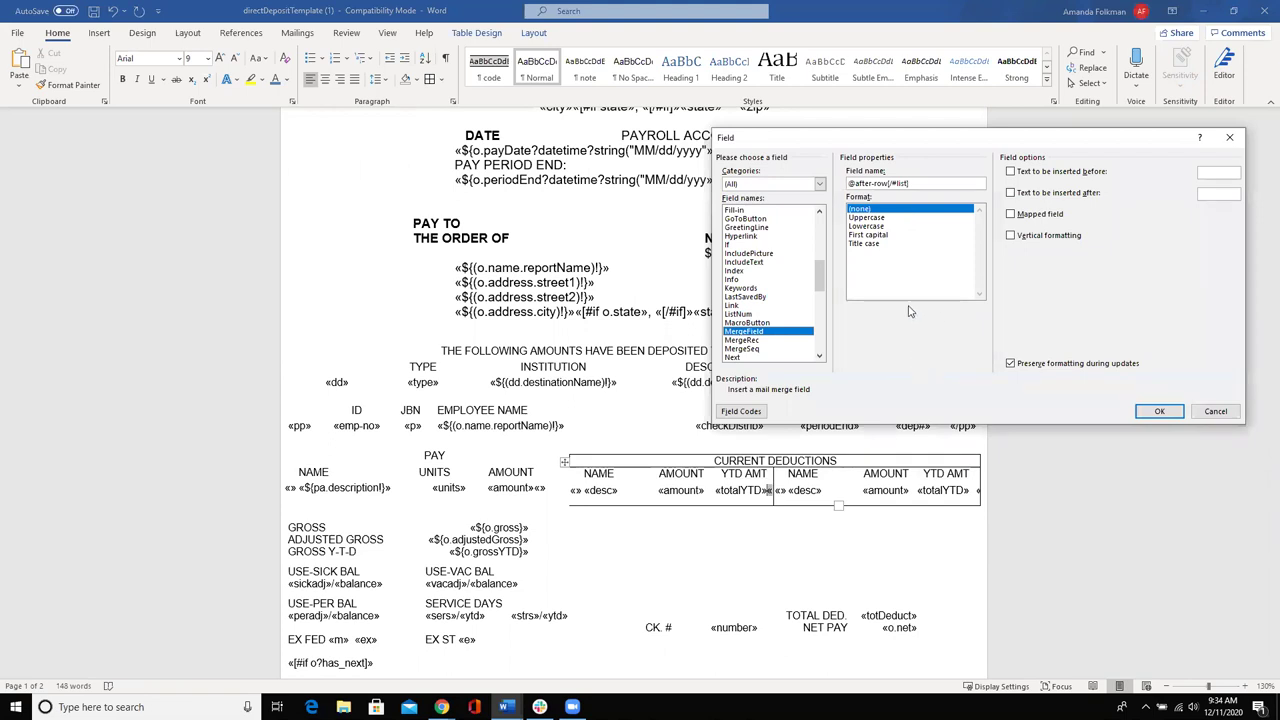
drag(819, 135, 713, 109)
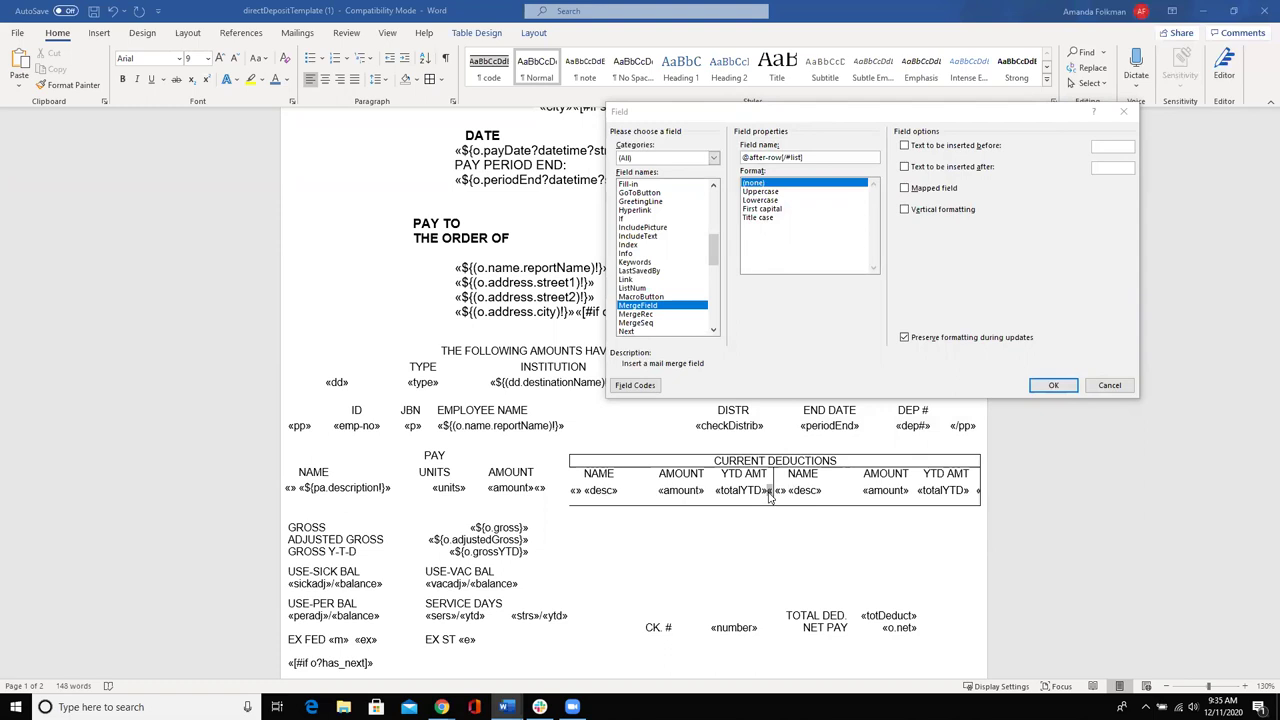
click(753, 146)
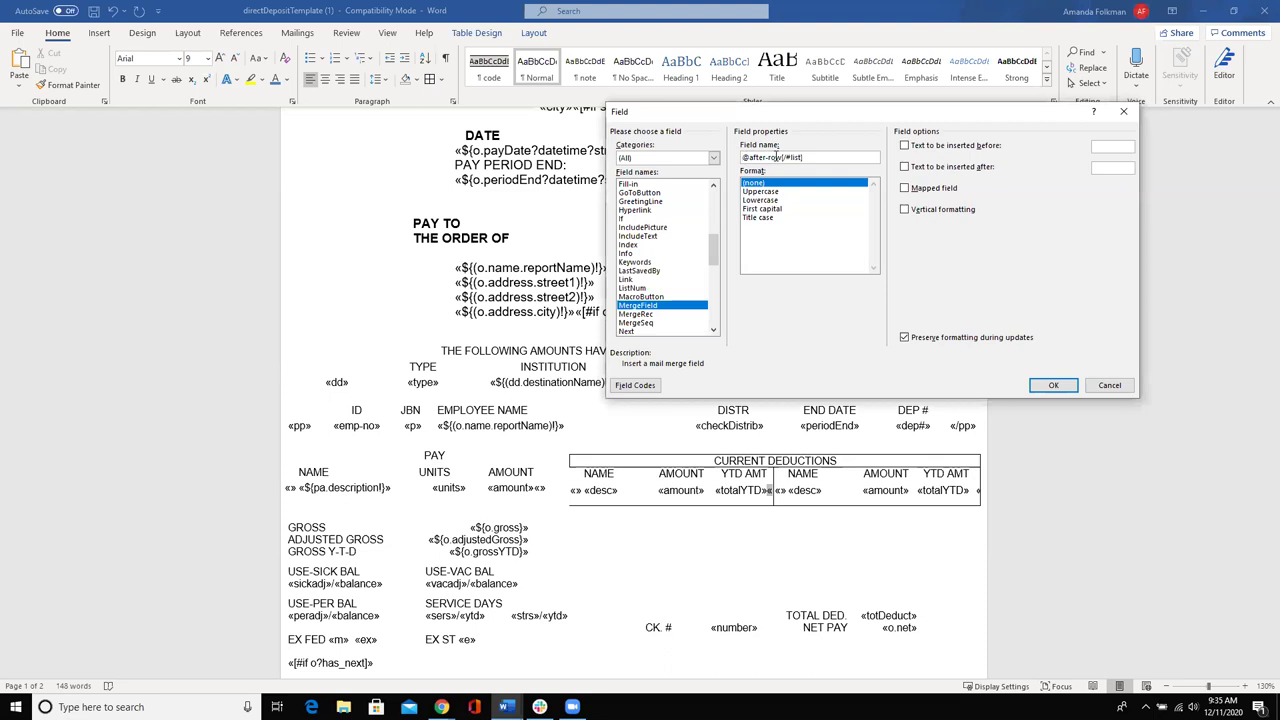
double_click(746, 157)
click(1052, 386)
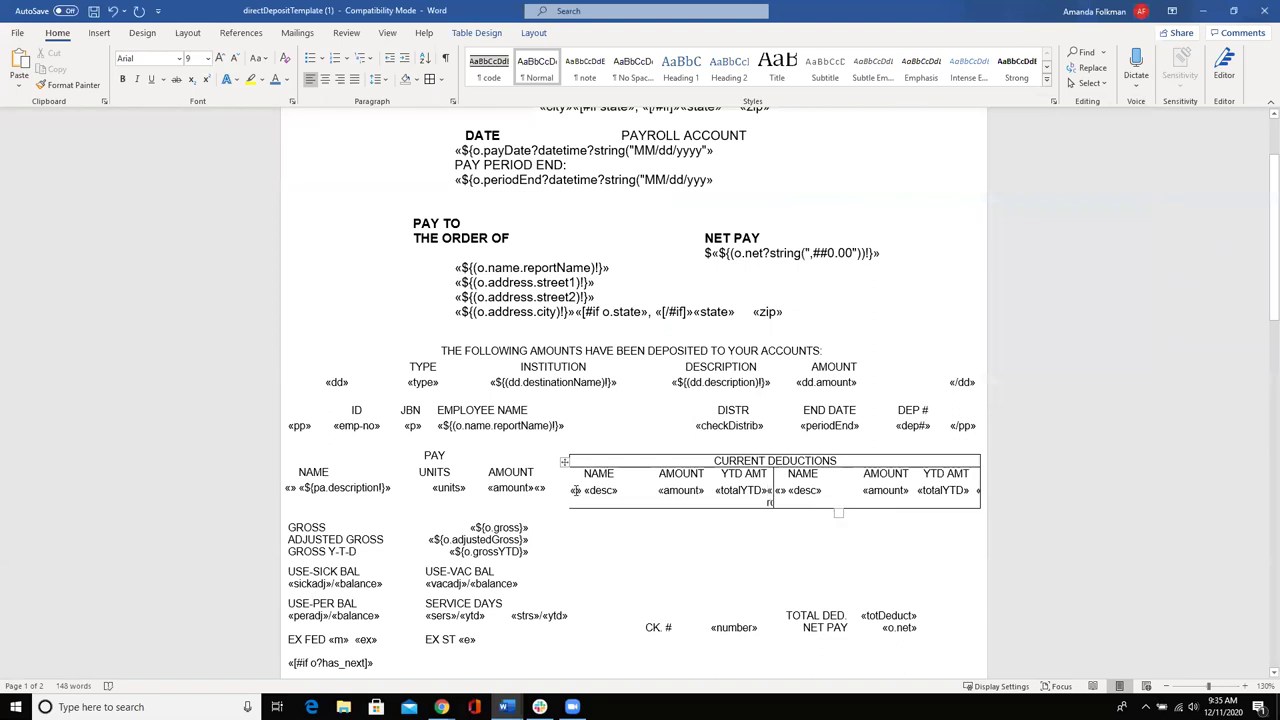
- Inspect the empty and «desc» merge fields in the deductions row, then switch to Chrome's PDF window
click(576, 490)
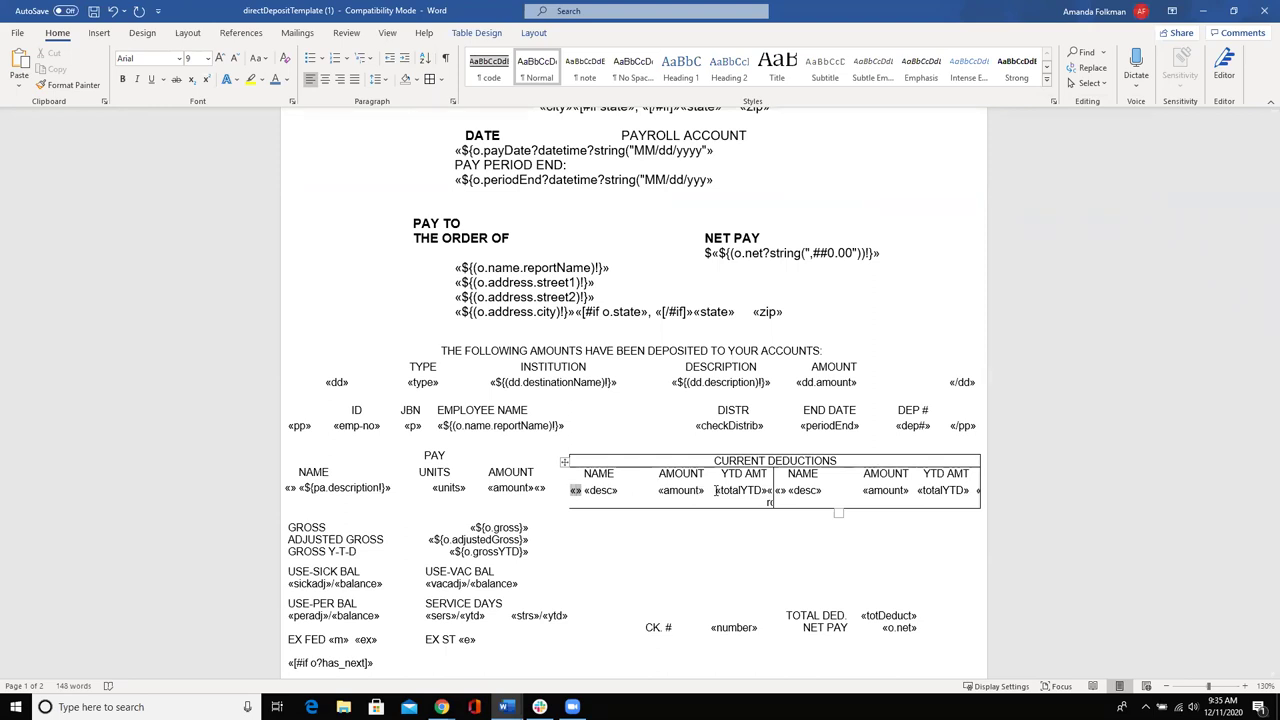
click(604, 490)
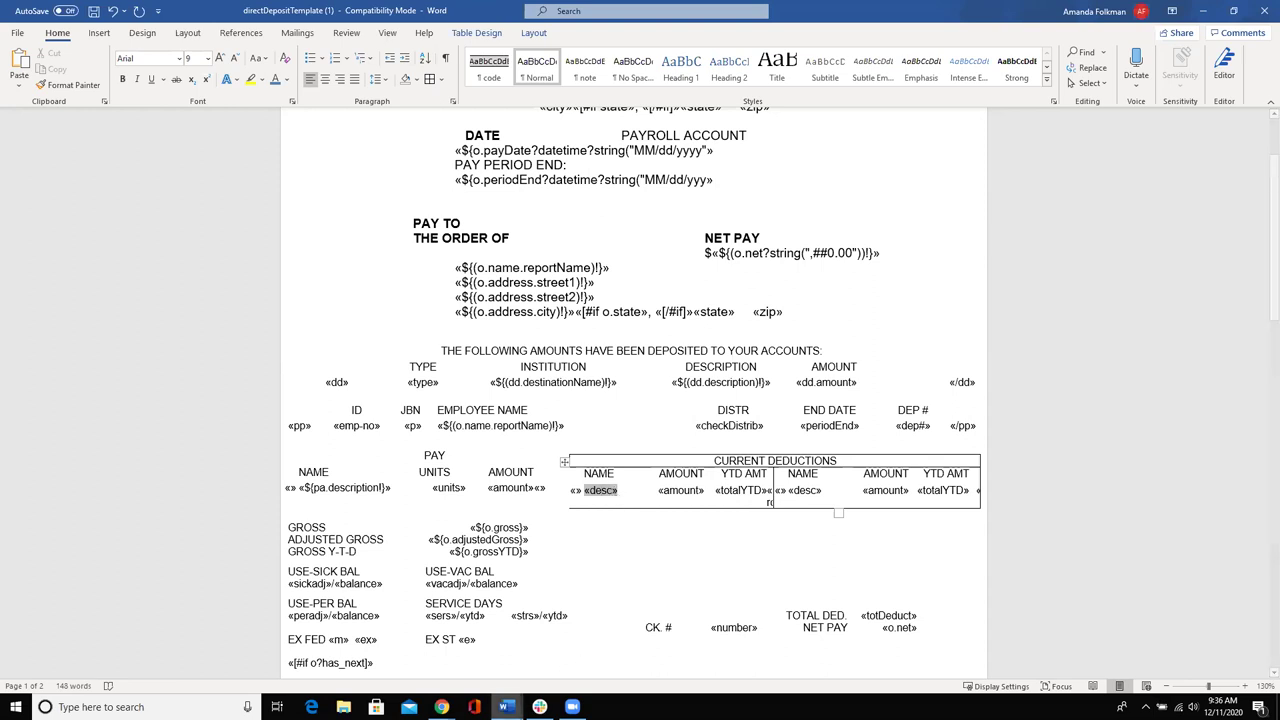
mouse_move(441, 707)
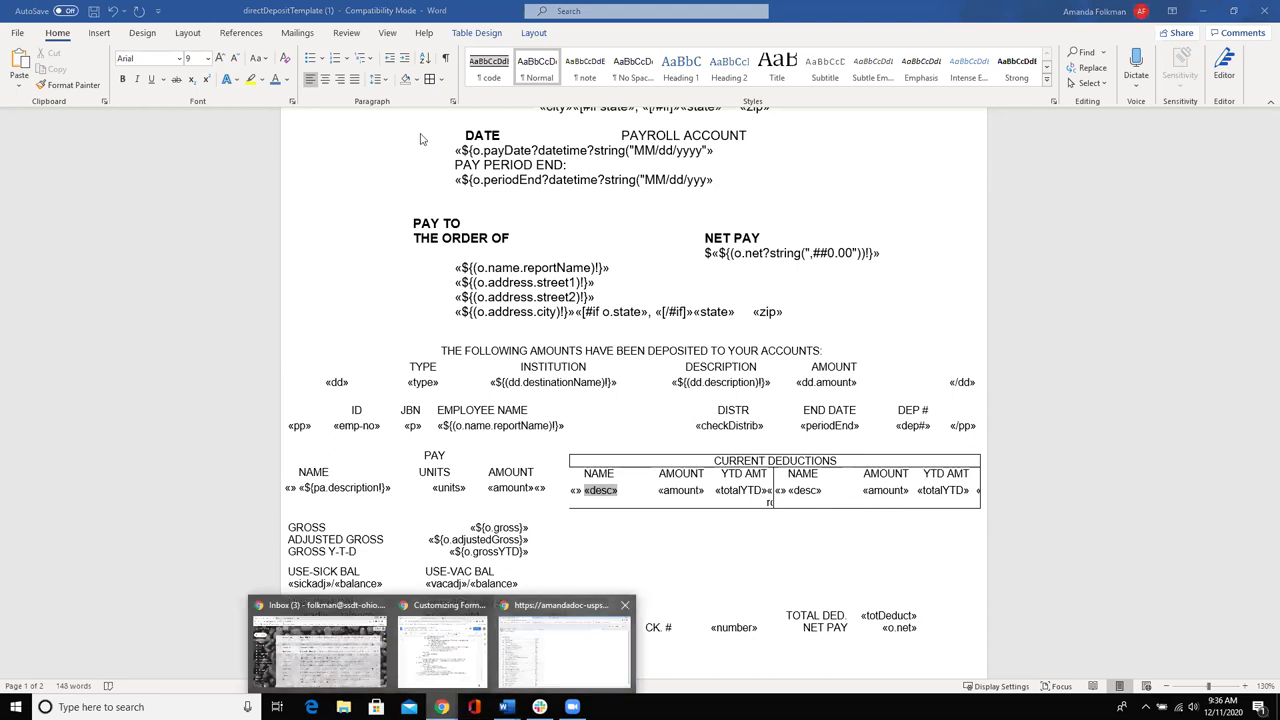
click(565, 650)
- View DirectDeposits (7).pdf, then DirectDeposits (6).pdf, highlighting its City Tax deduction row
click(420, 11)
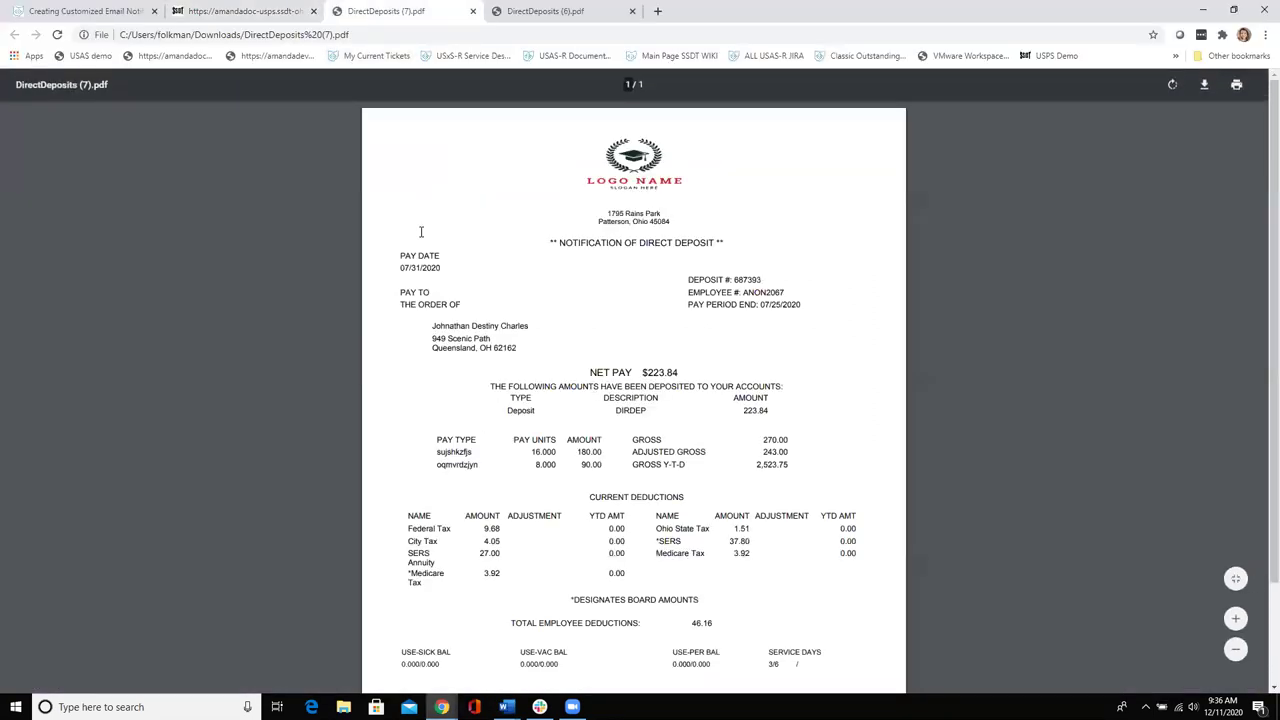
key(ctrl+Tab)
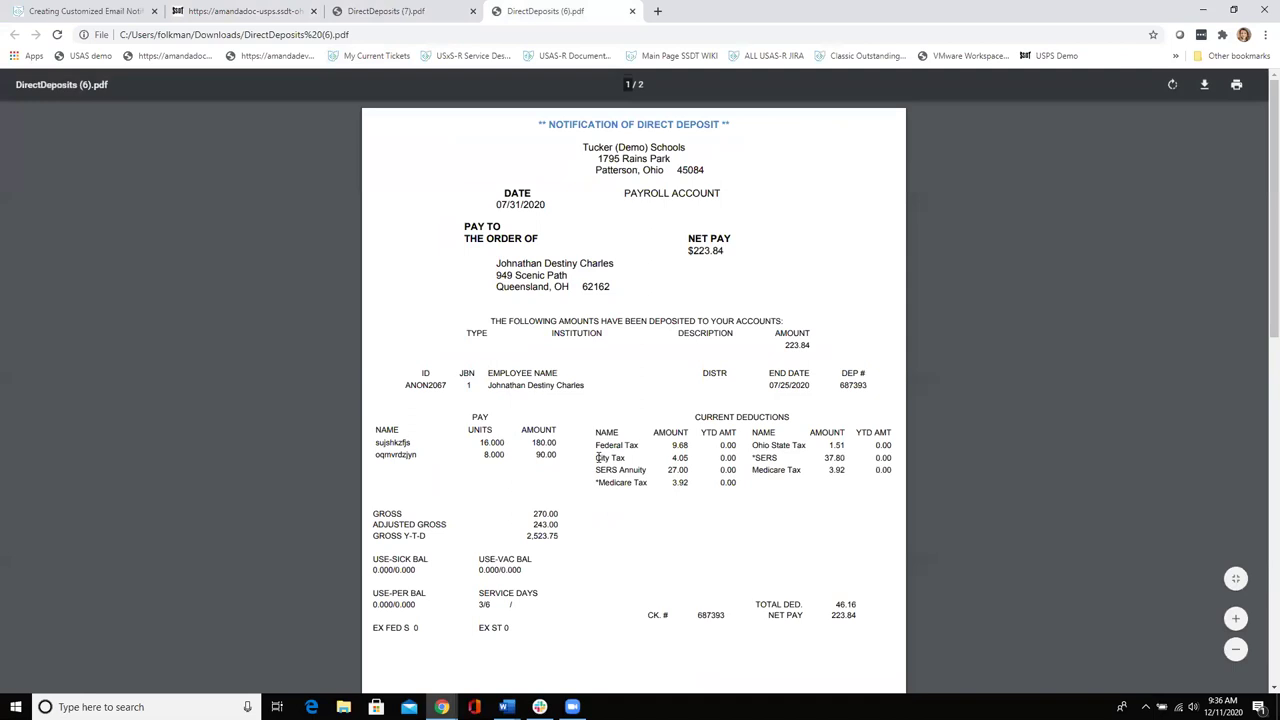
drag(634, 458, 738, 458)
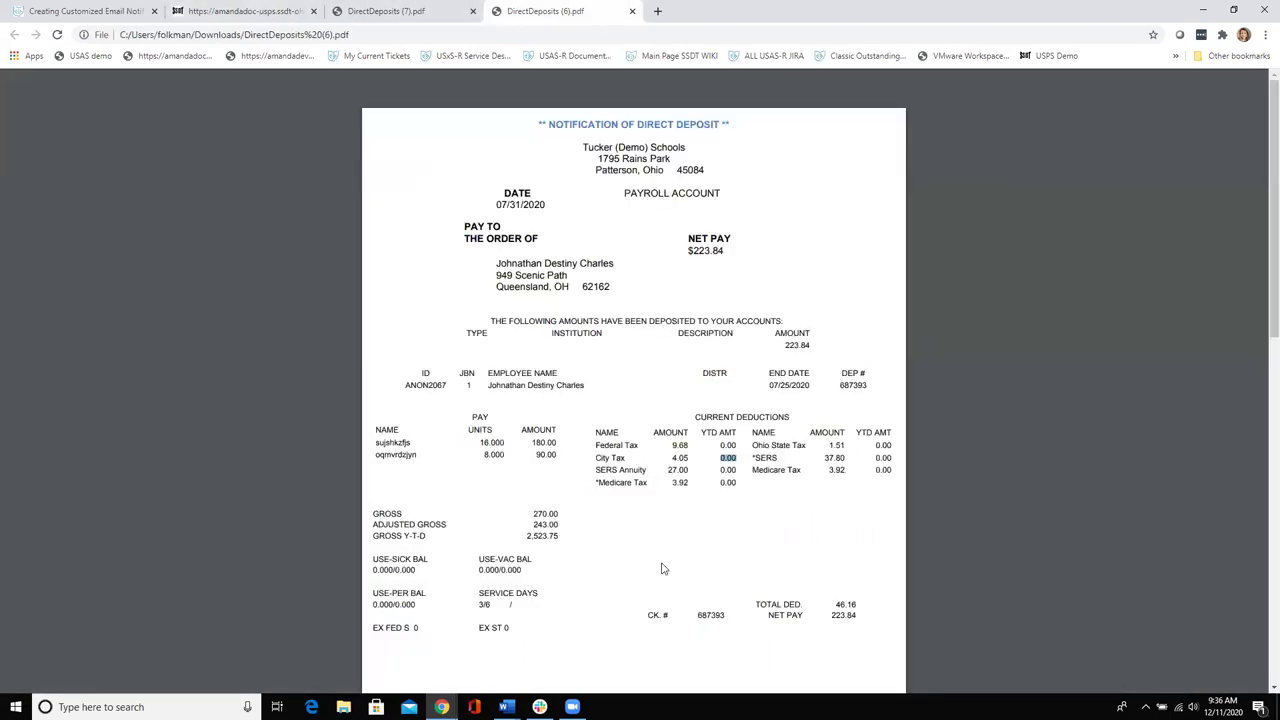
mouse_move(506, 707)
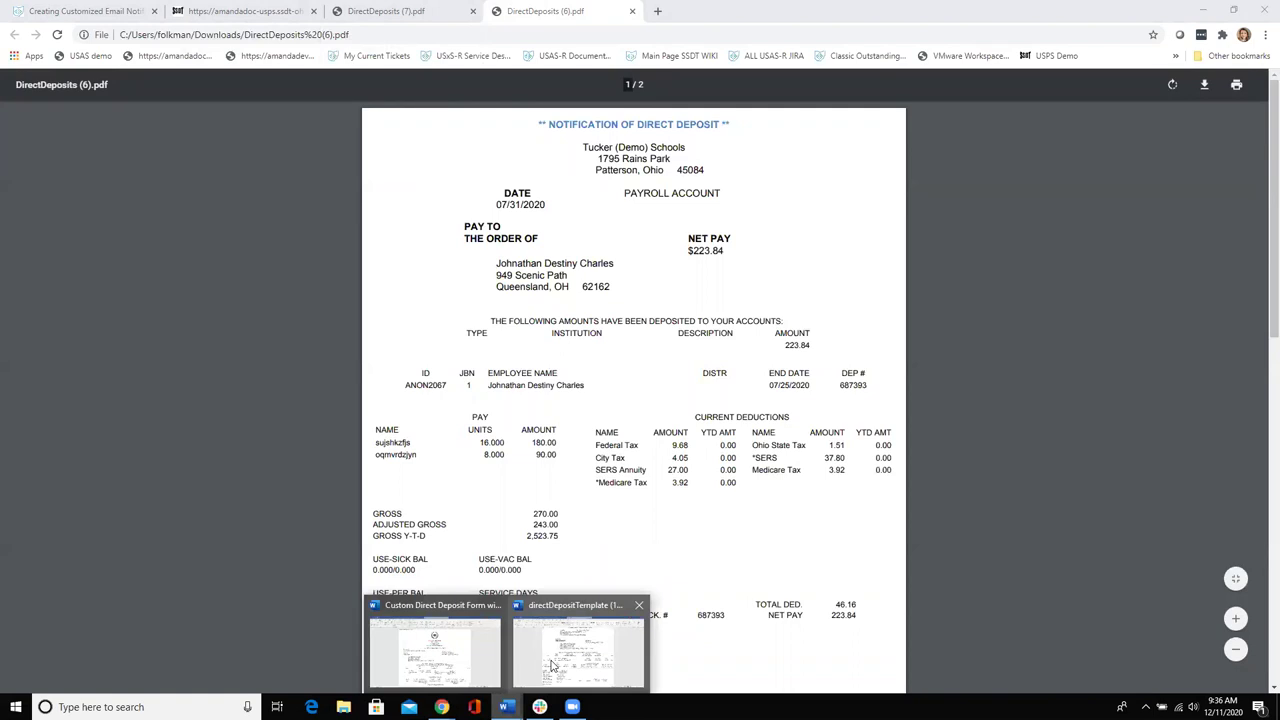
- Add borders to the NAME, AMOUNT and YTD AMT cells of the deductions table
click(551, 660)
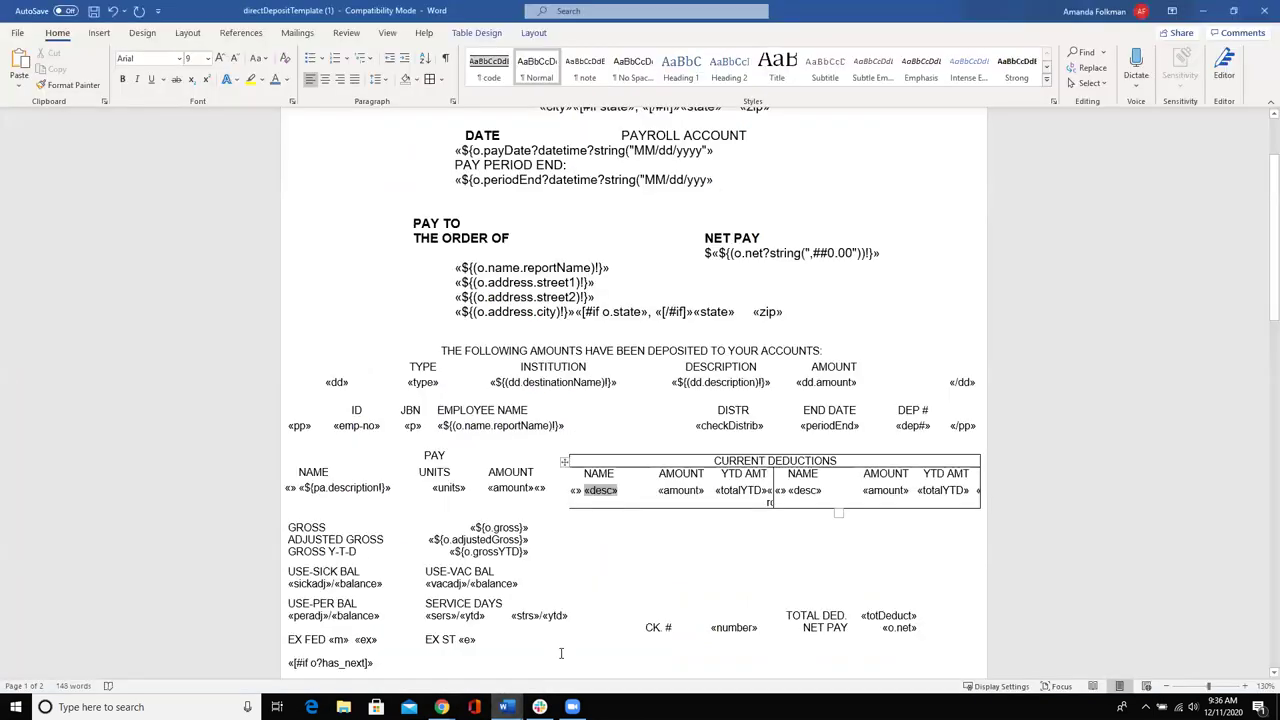
click(625, 476)
drag(625, 476, 740, 505)
click(430, 82)
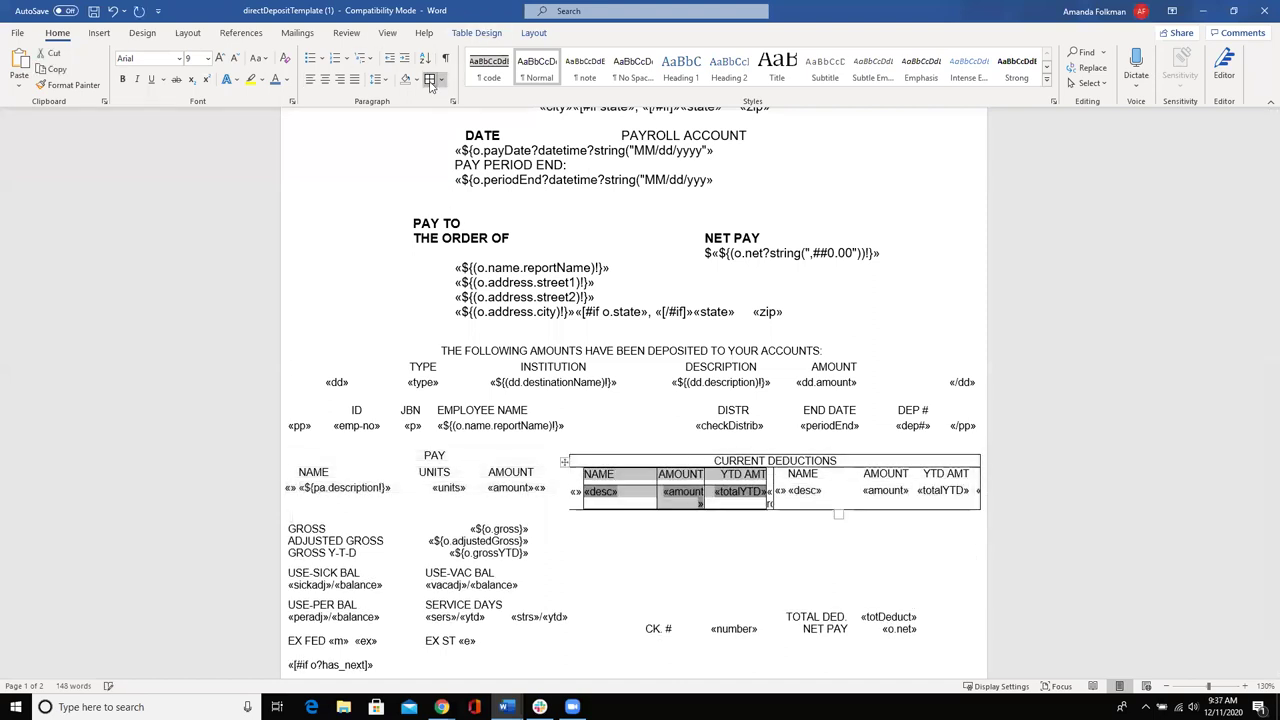
click(646, 553)
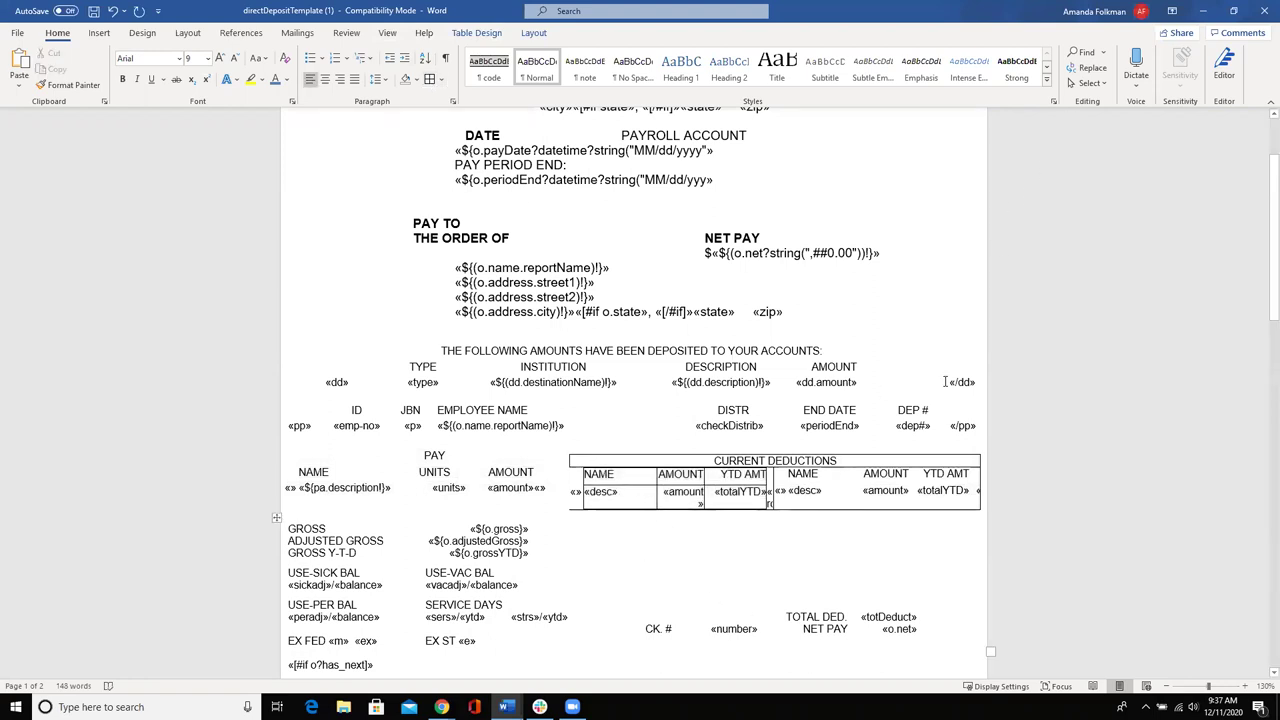
- Apply All Borders to the whole document, then switch to the Custom Direct Deposit Form with Logo
click(1090, 84)
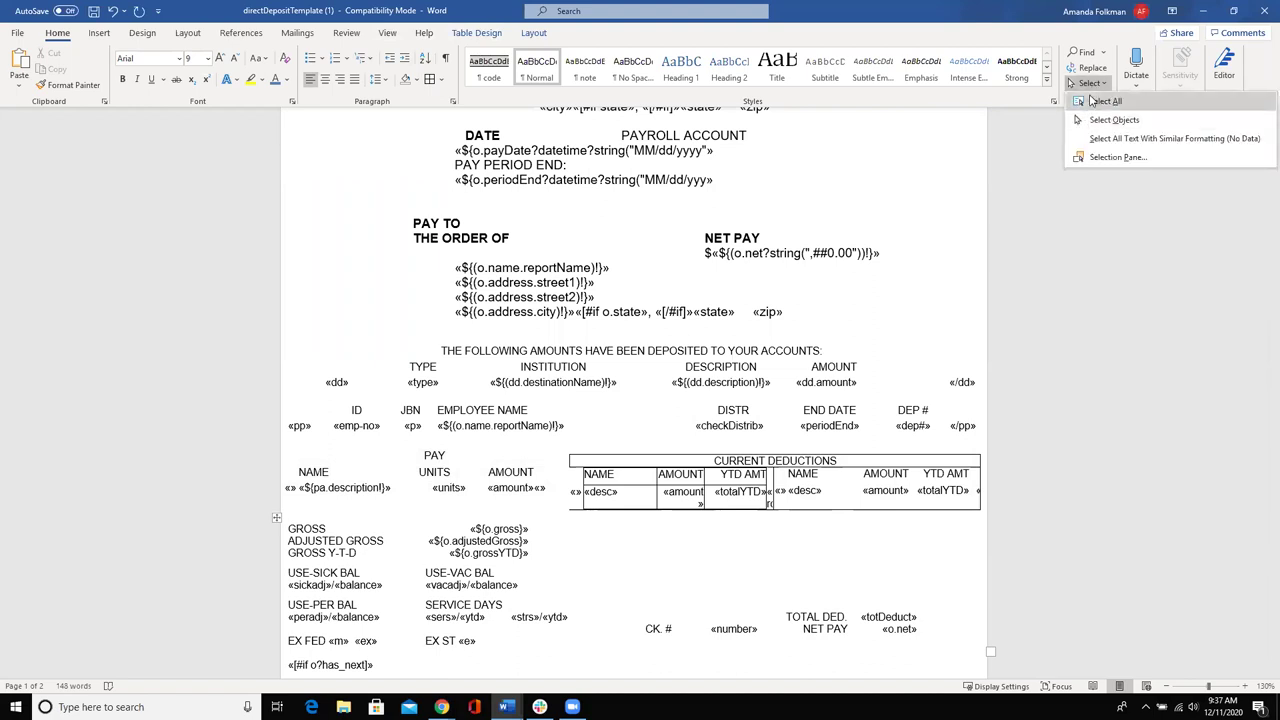
key(ctrl+a)
click(429, 79)
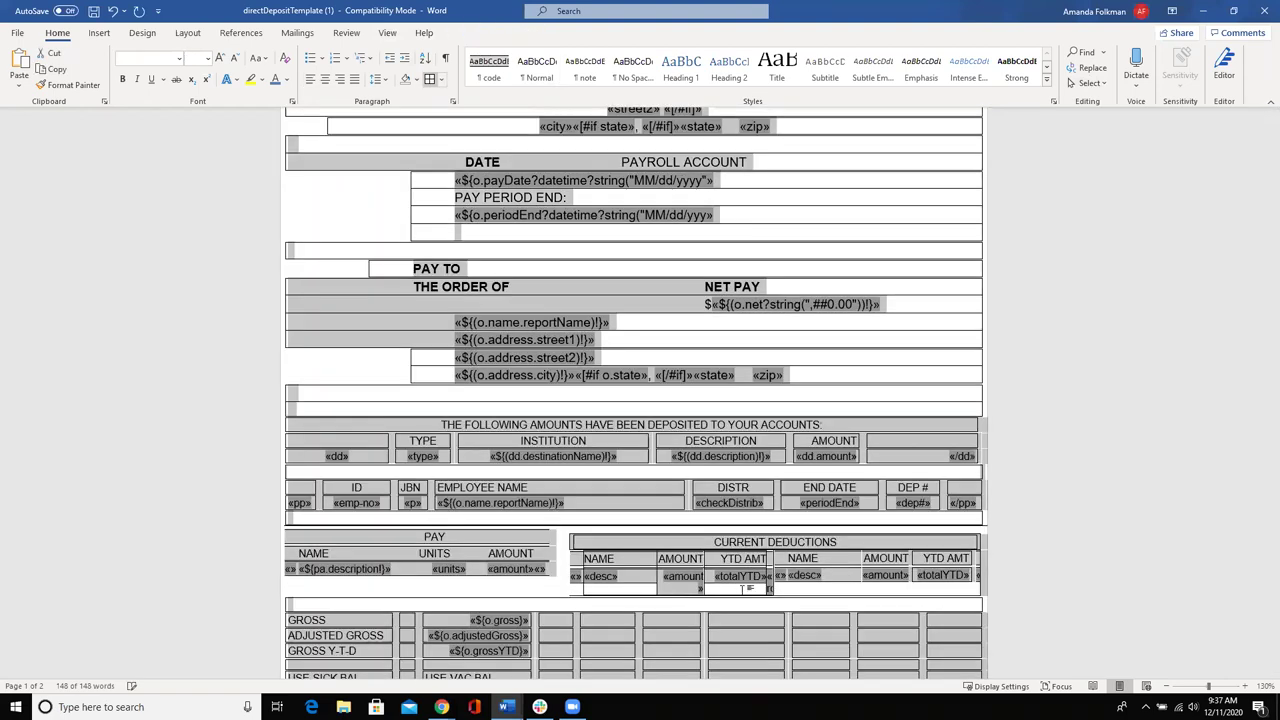
click(742, 590)
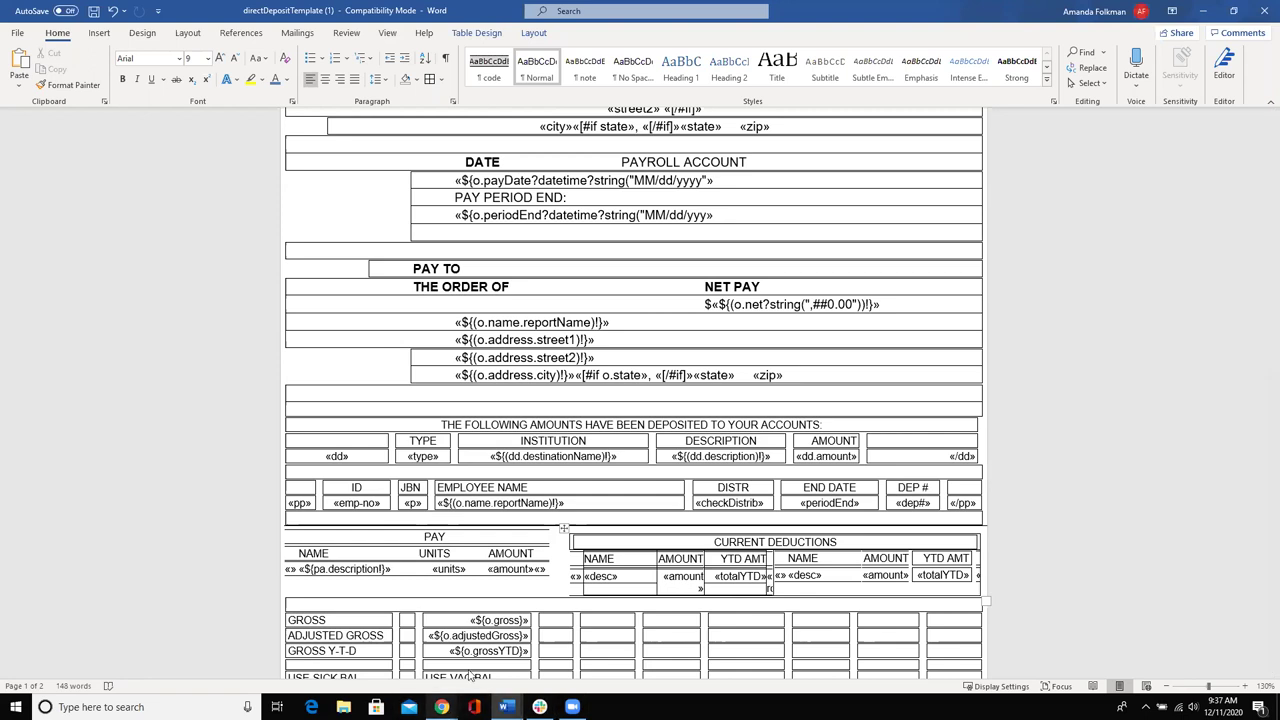
mouse_move(506, 707)
click(350, 612)
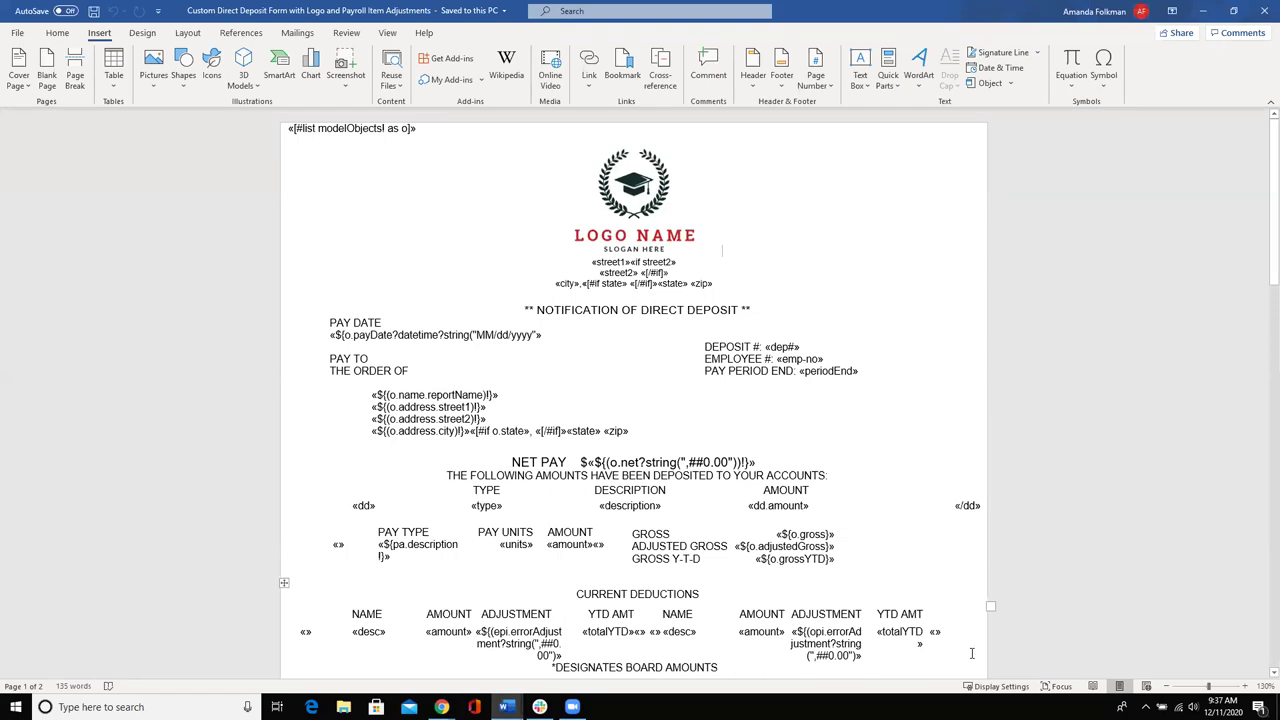
drag(971, 653, 930, 594)
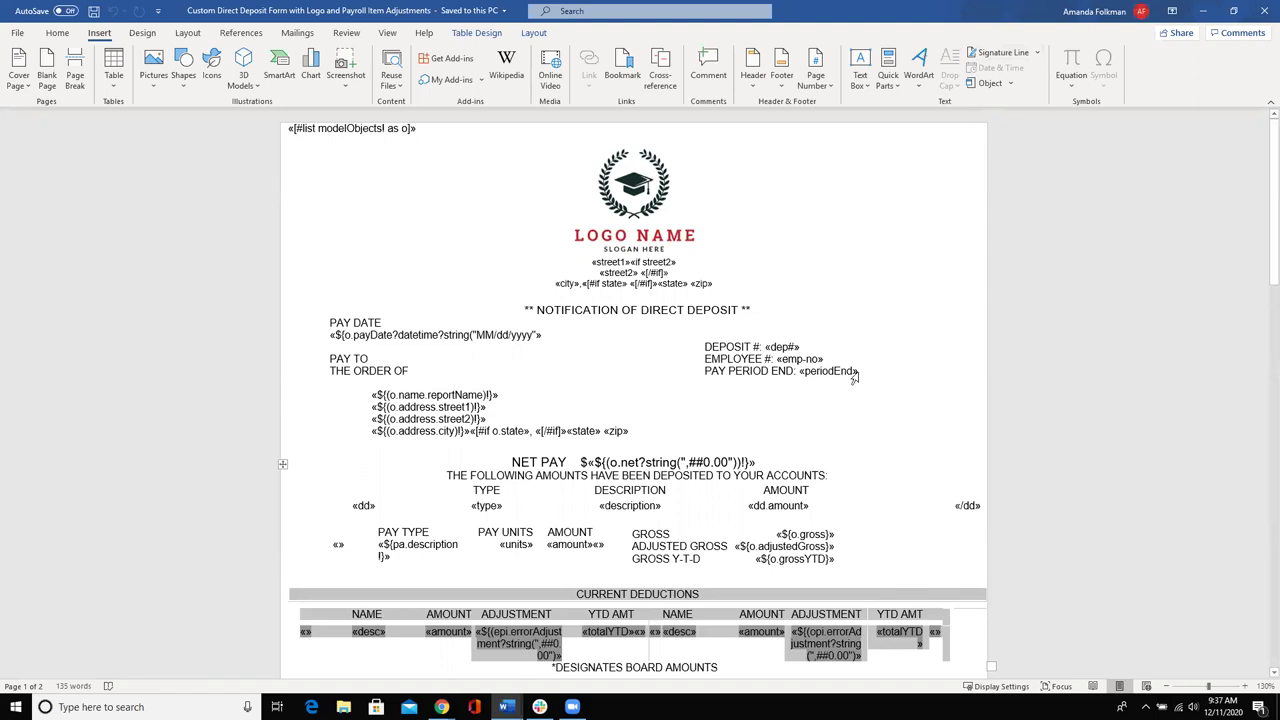
click(228, 366)
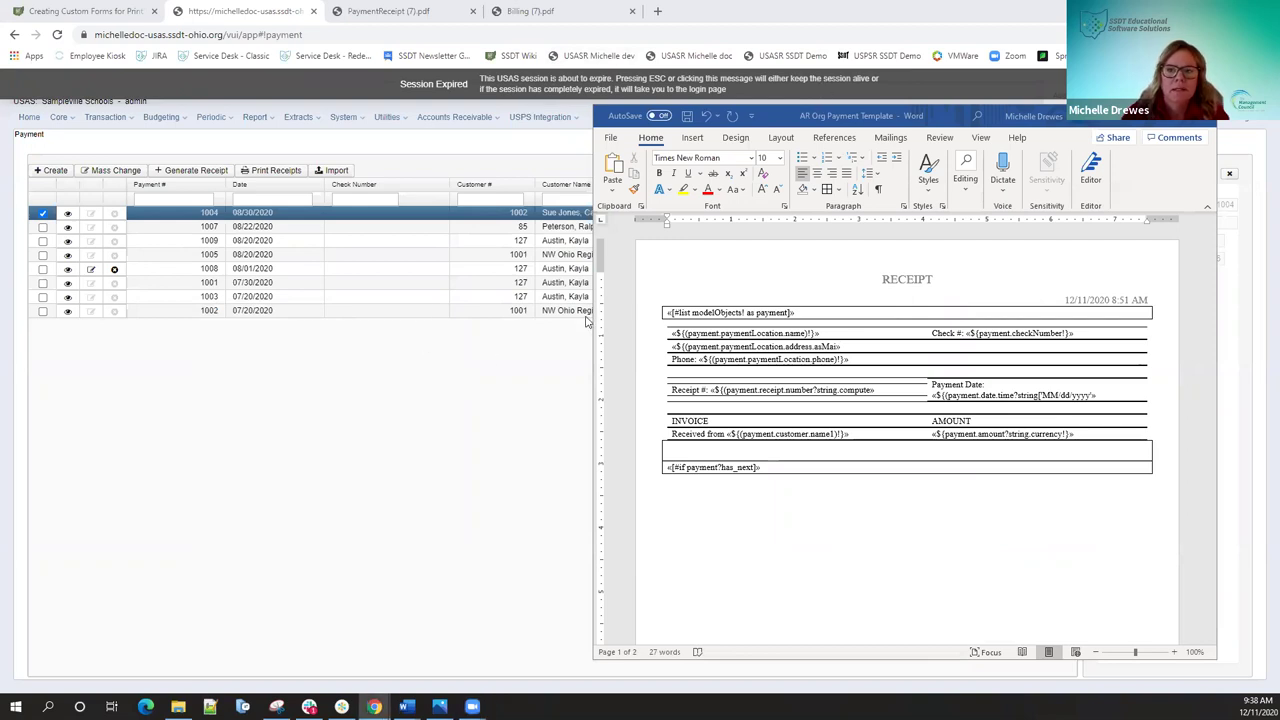
- Keep the expired USAS-R session alive so the home page with AR Billing reports reloads
click(381, 84)
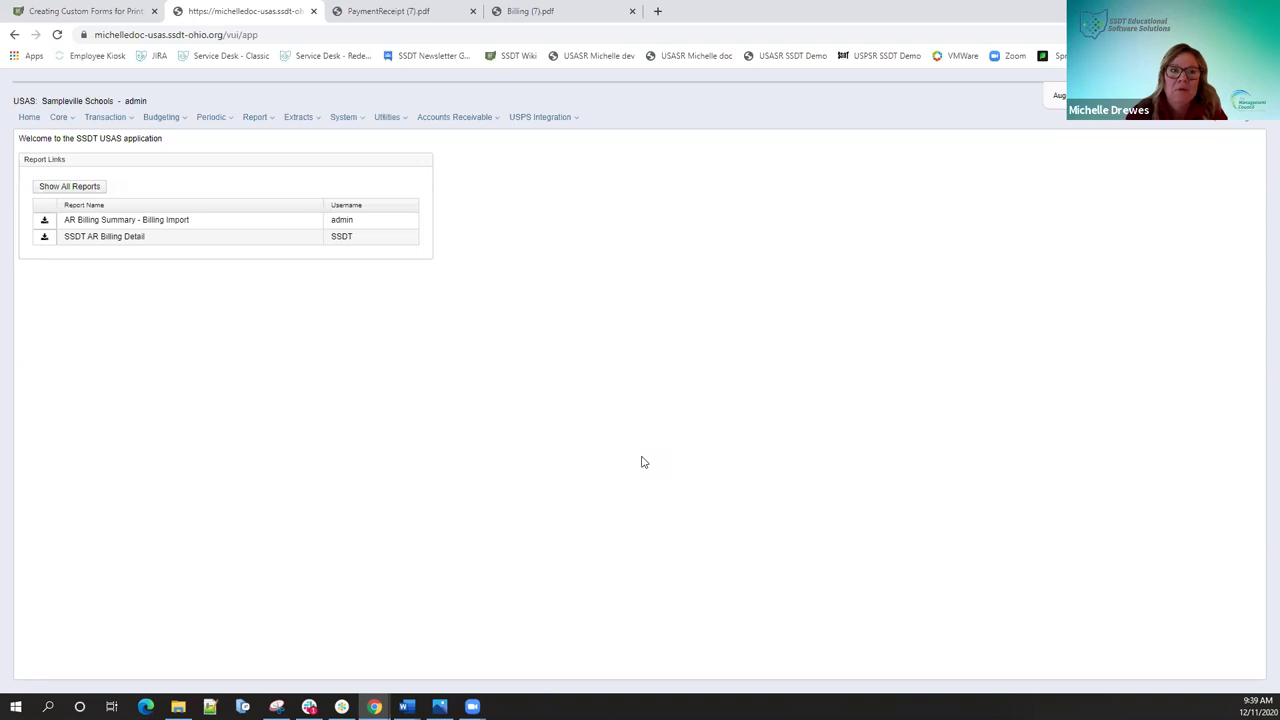
- Go to the 'Creating Custom Forms for Printing PDF Transactions' wiki tab
click(97, 14)
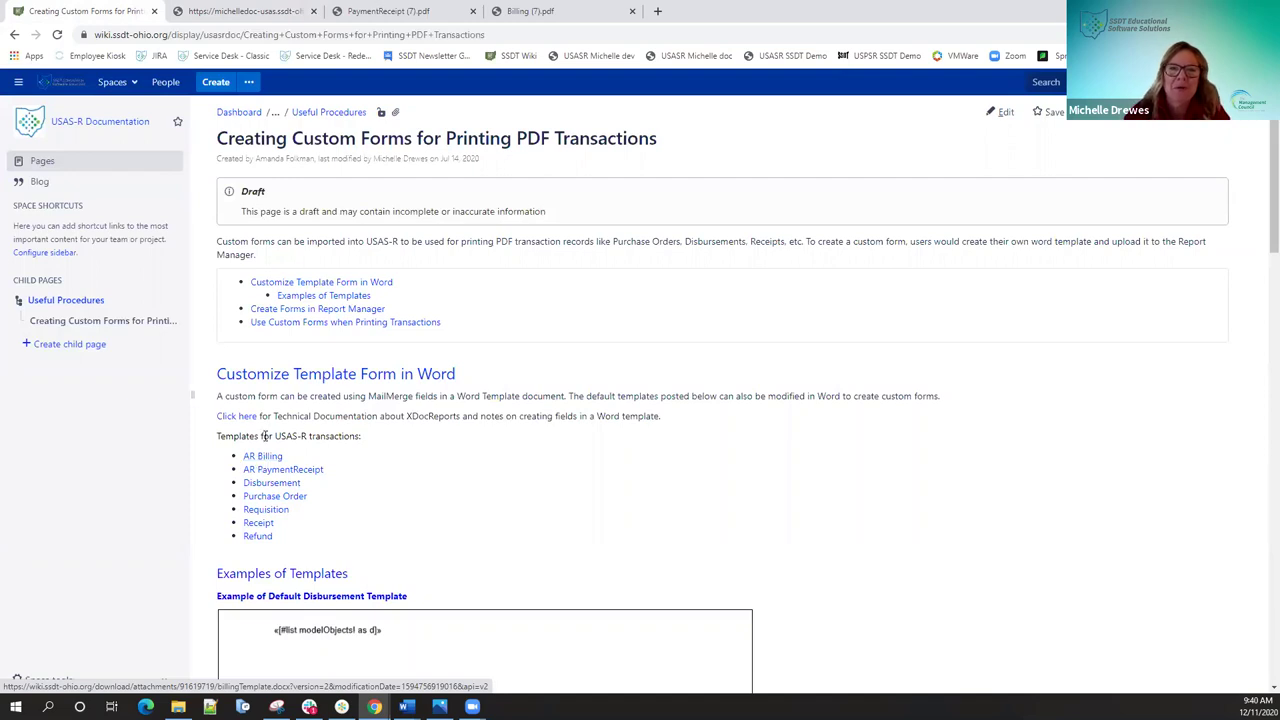
- Return to the USAS-R tab, then switch to the Billing (7).pdf sample invoice
click(278, 14)
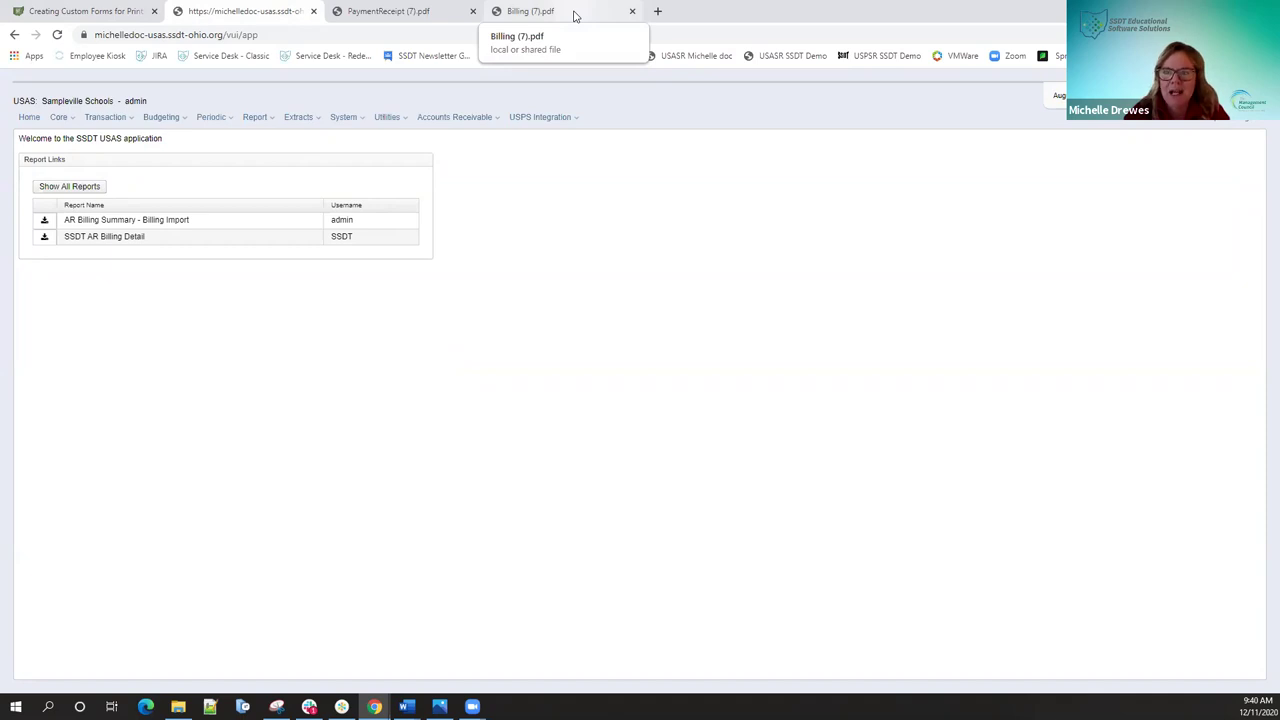
click(575, 15)
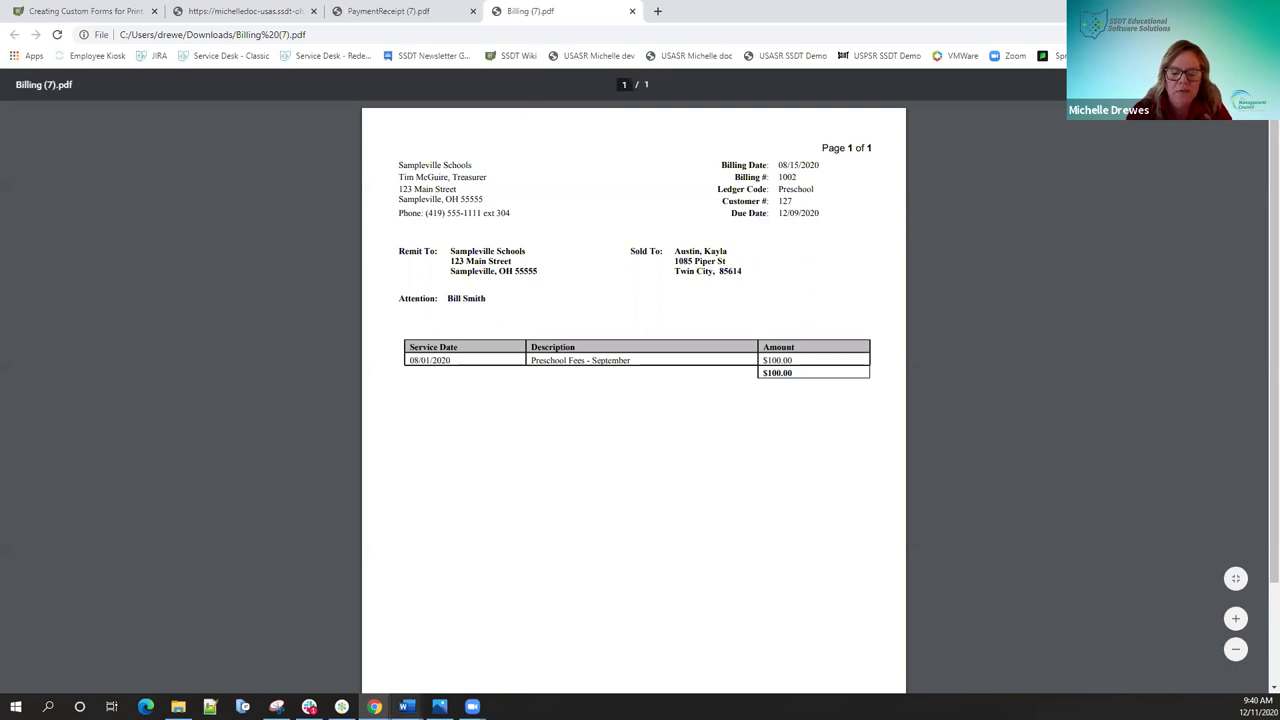
mouse_move(406, 706)
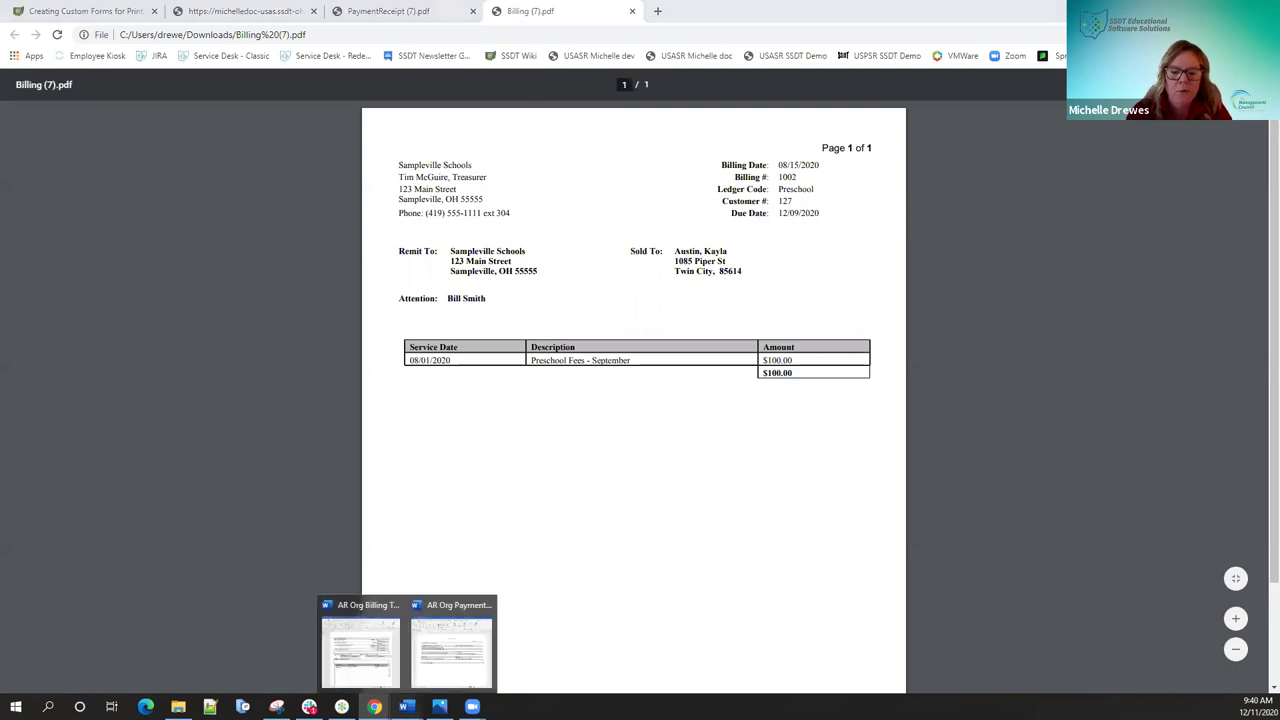
- Bring the AR Org Billing Template forward and shift its window left beside the PDF invoice
click(369, 614)
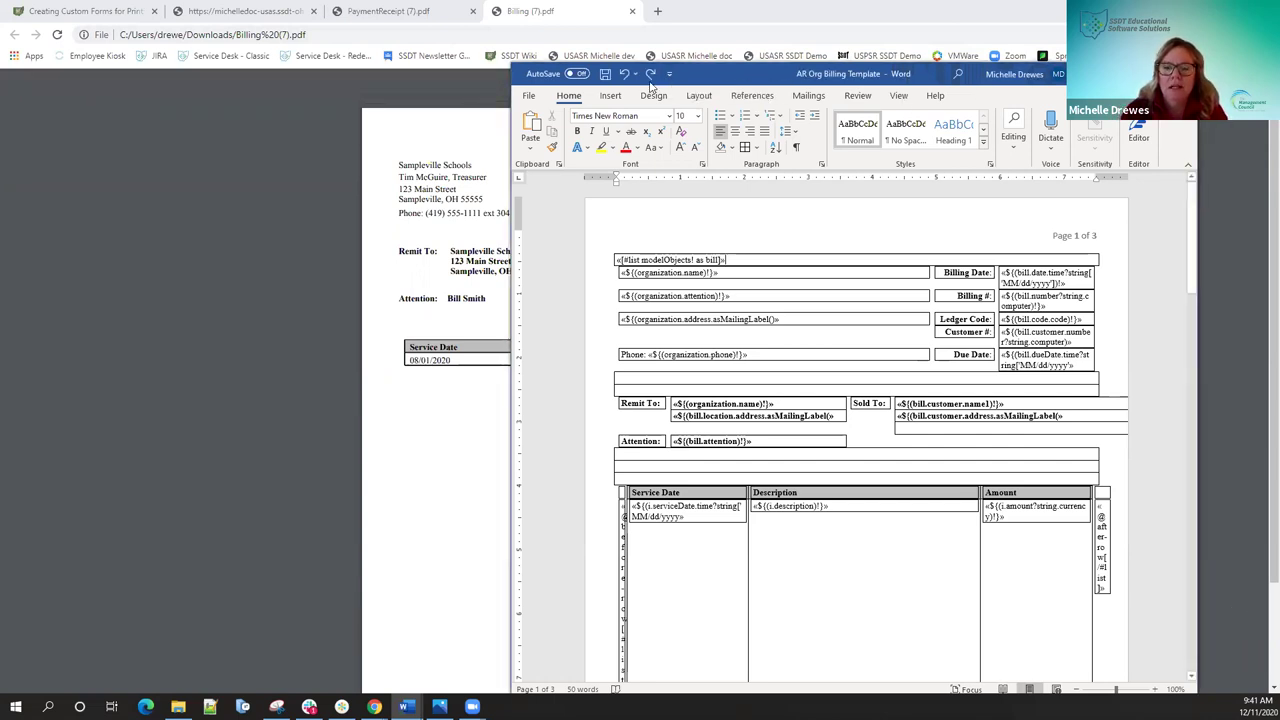
drag(651, 85, 437, 79)
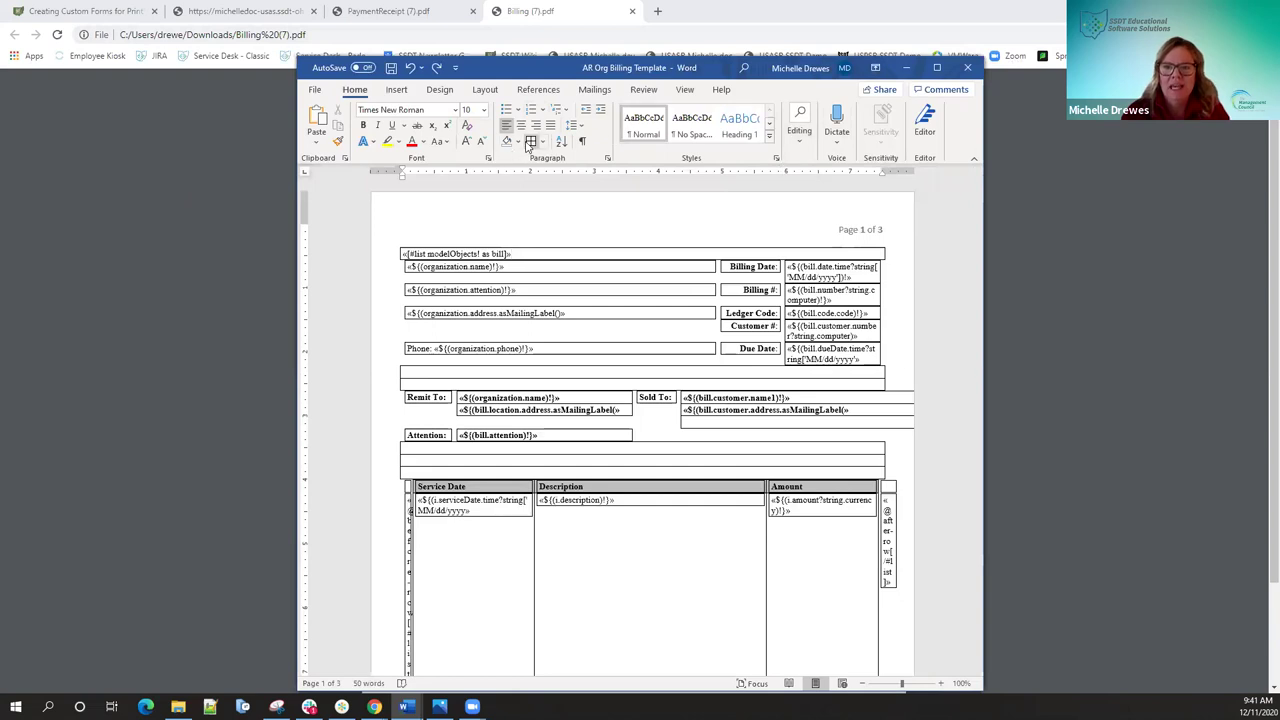
click(799, 138)
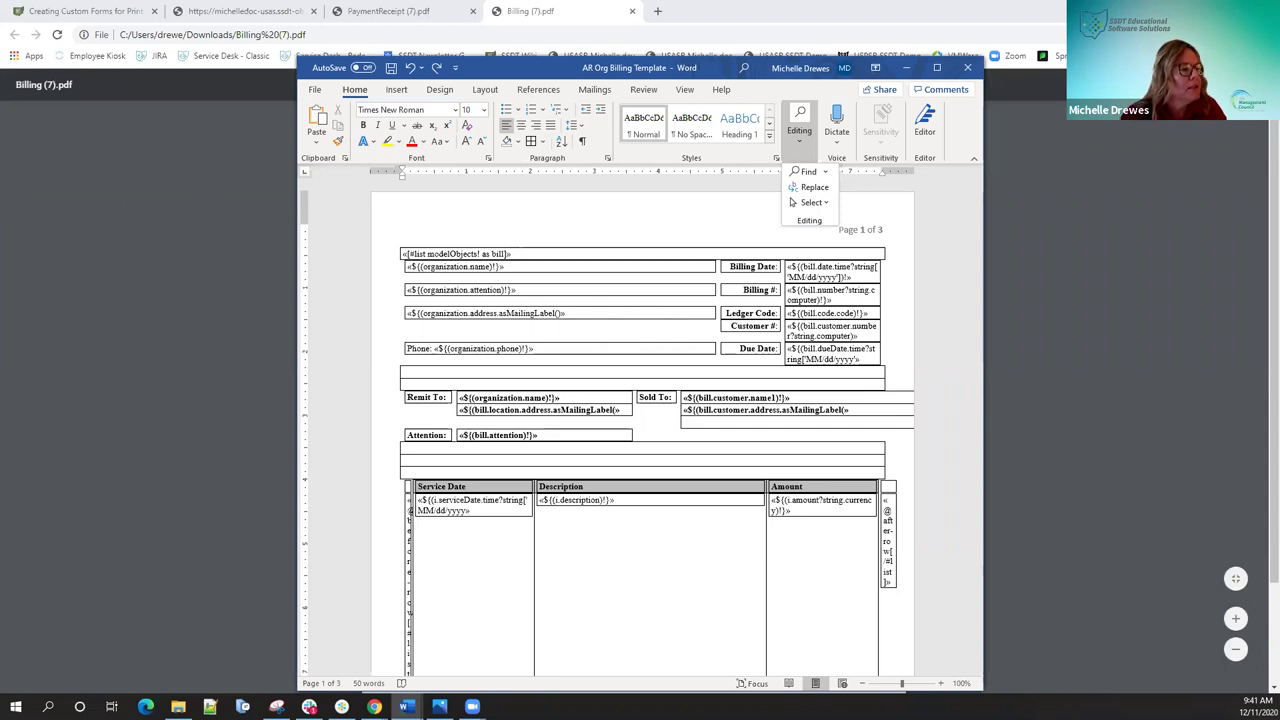
key(Escape)
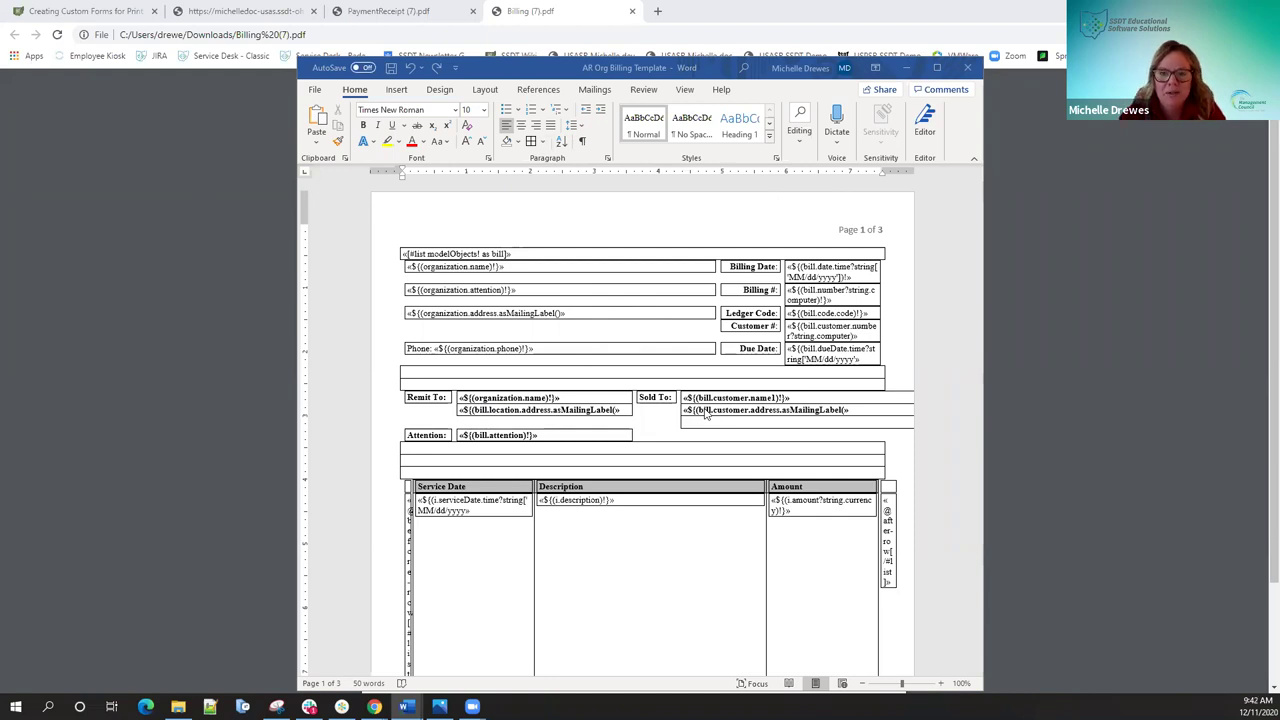
click(810, 400)
click(775, 398)
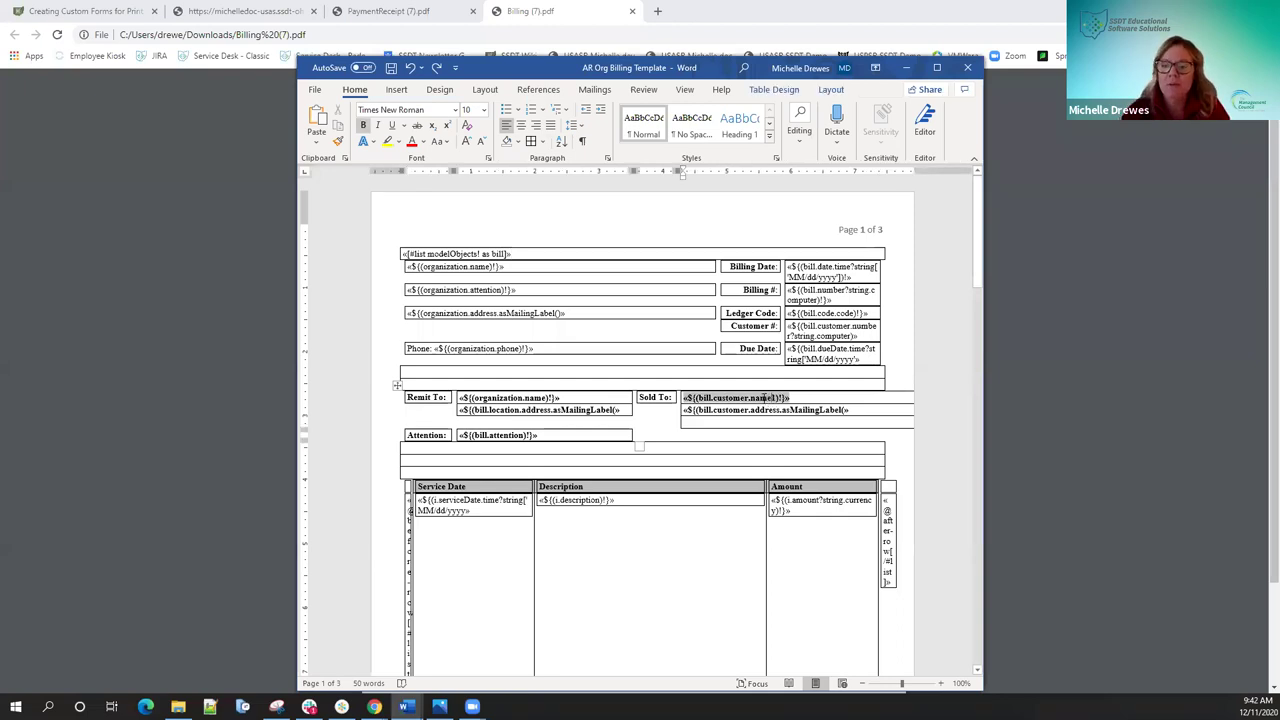
right_click(763, 398)
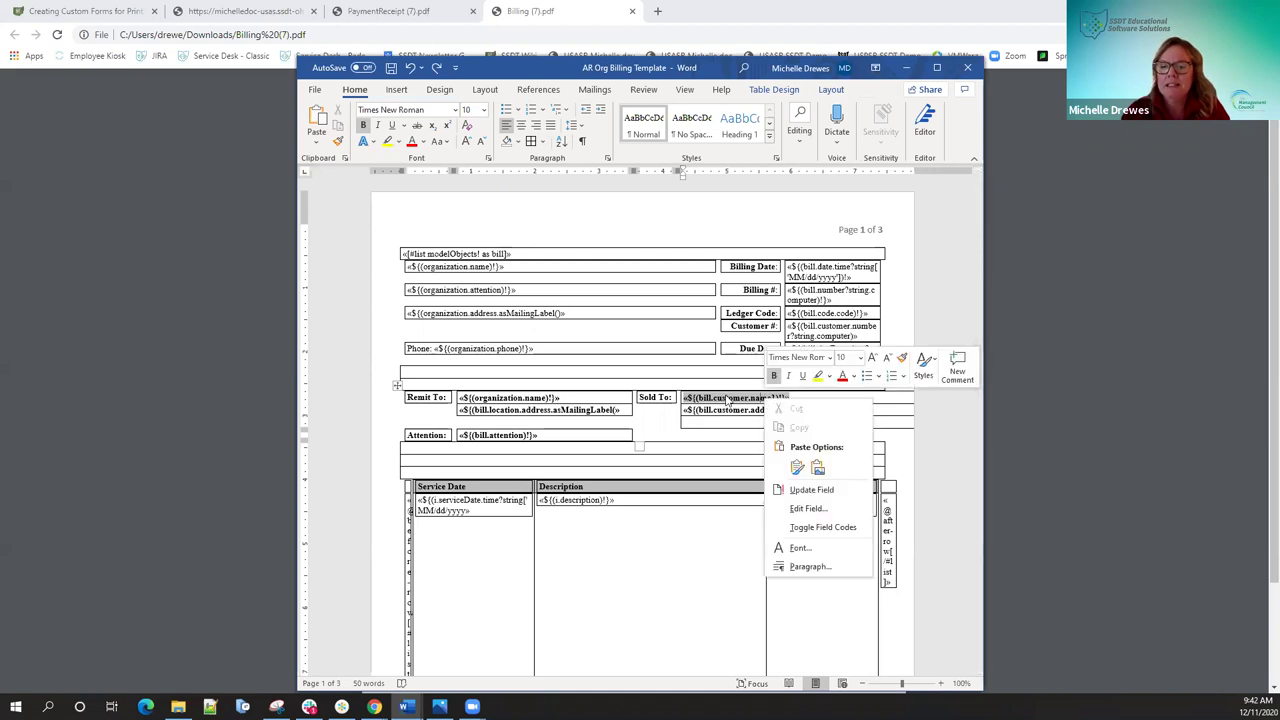
click(723, 398)
right_click(723, 398)
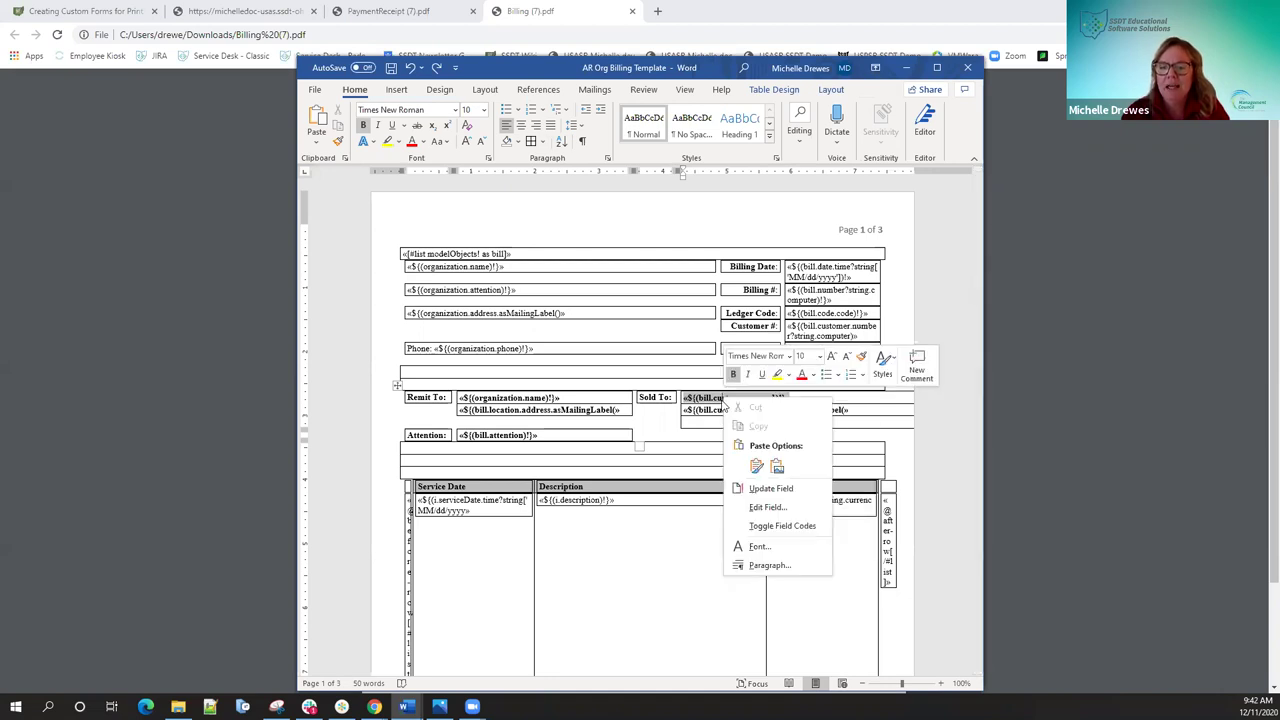
click(722, 400)
right_click(722, 400)
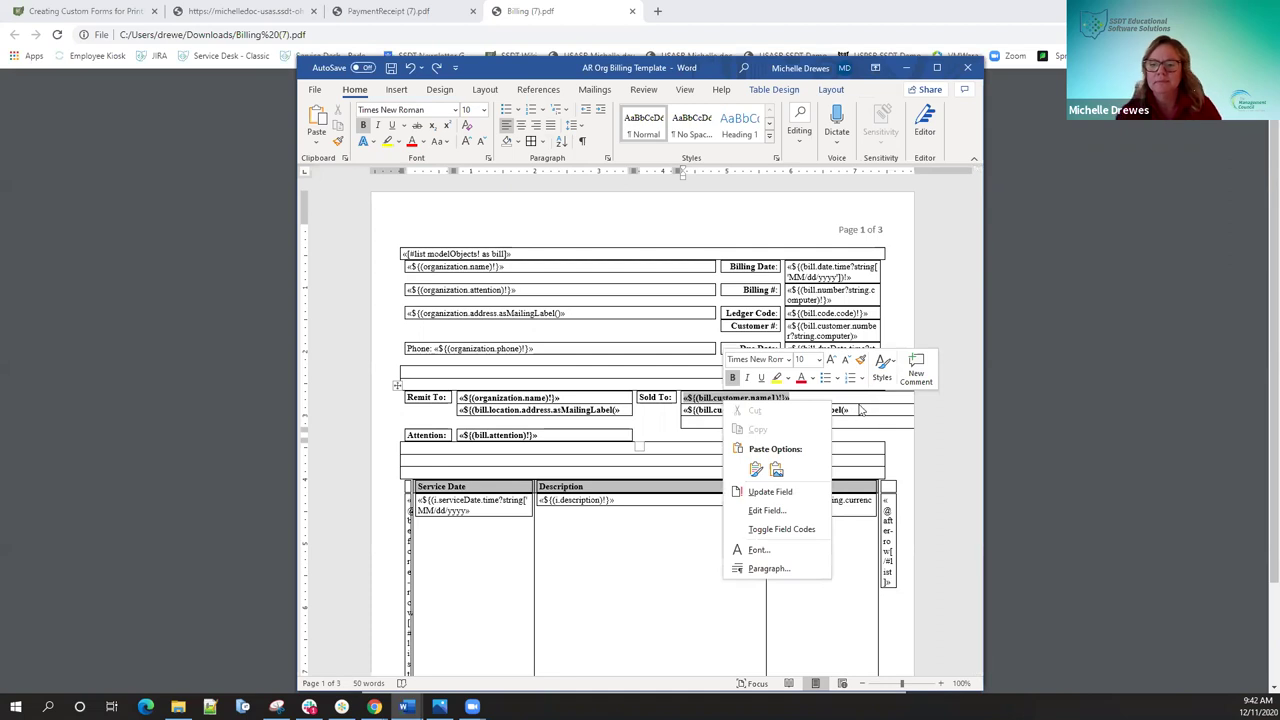
key(Escape)
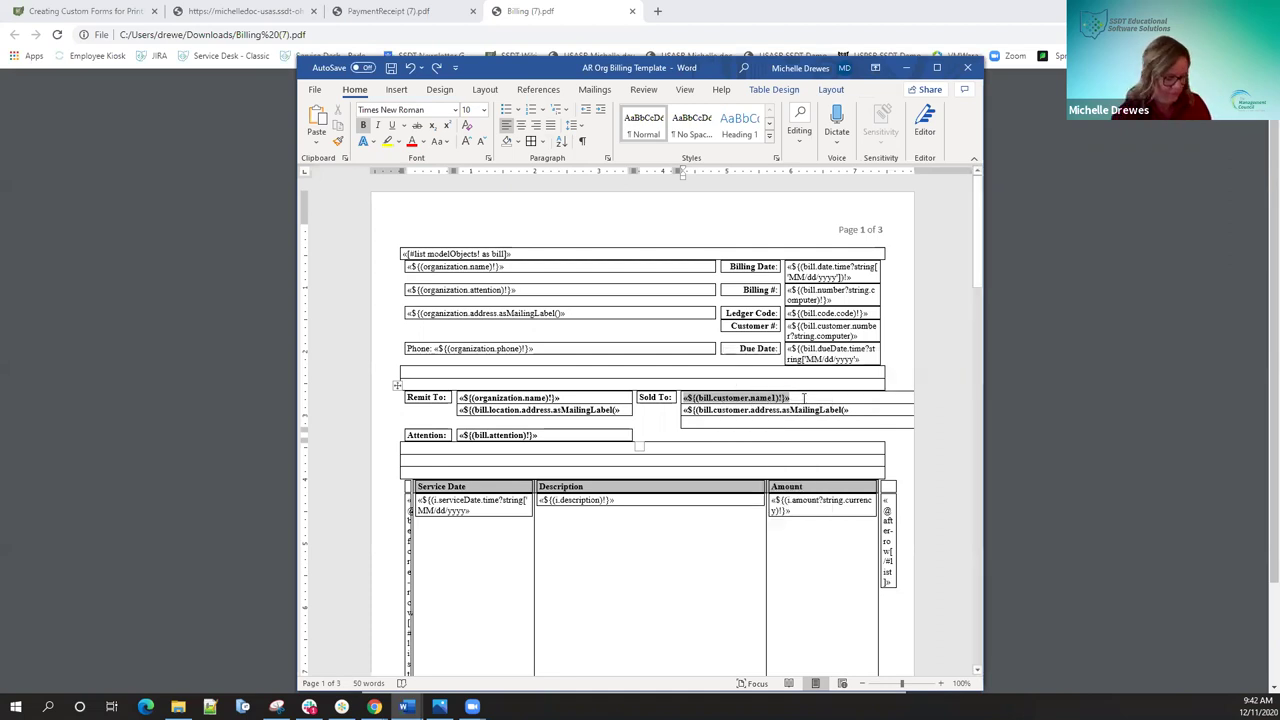
click(426, 461)
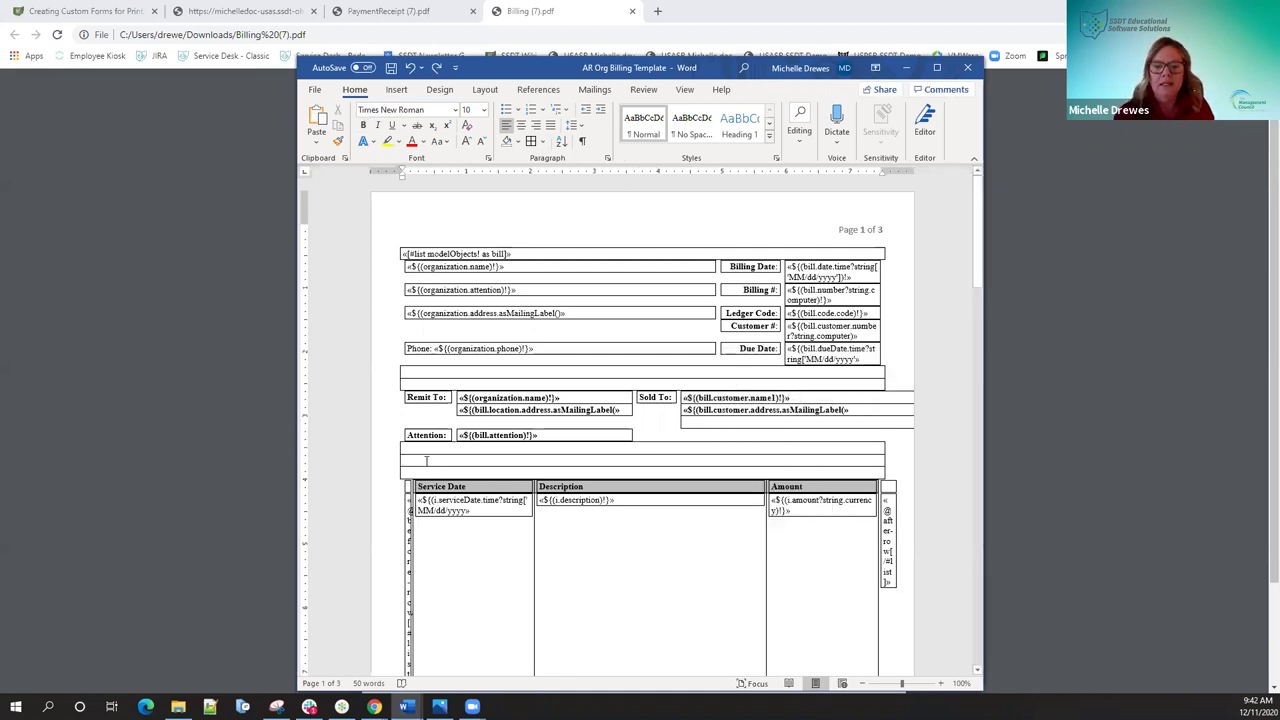
right_click(426, 461)
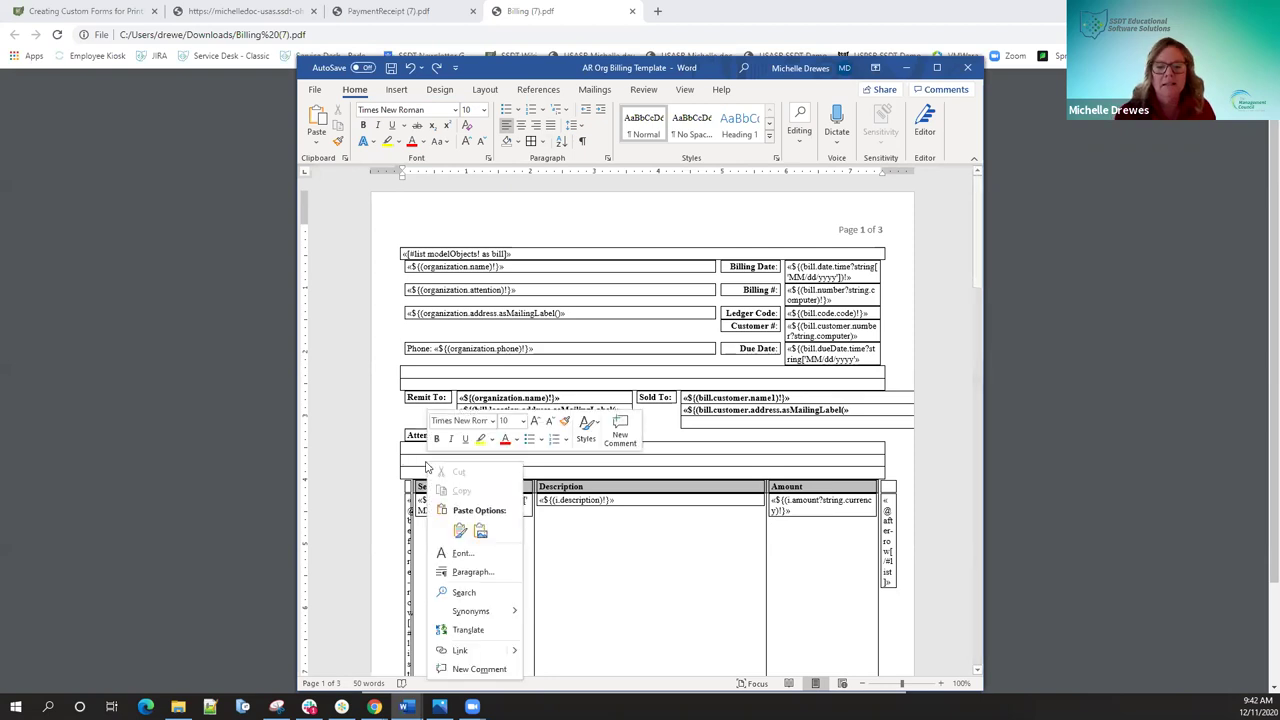
click(458, 528)
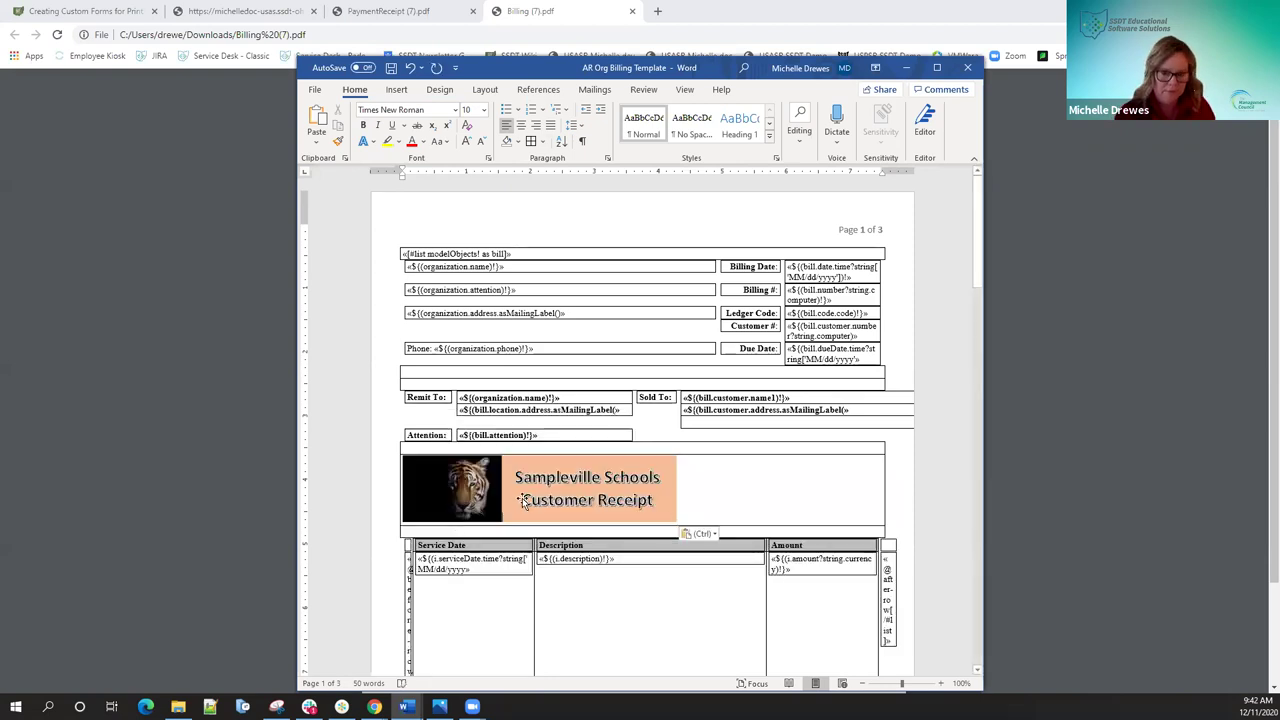
click(409, 70)
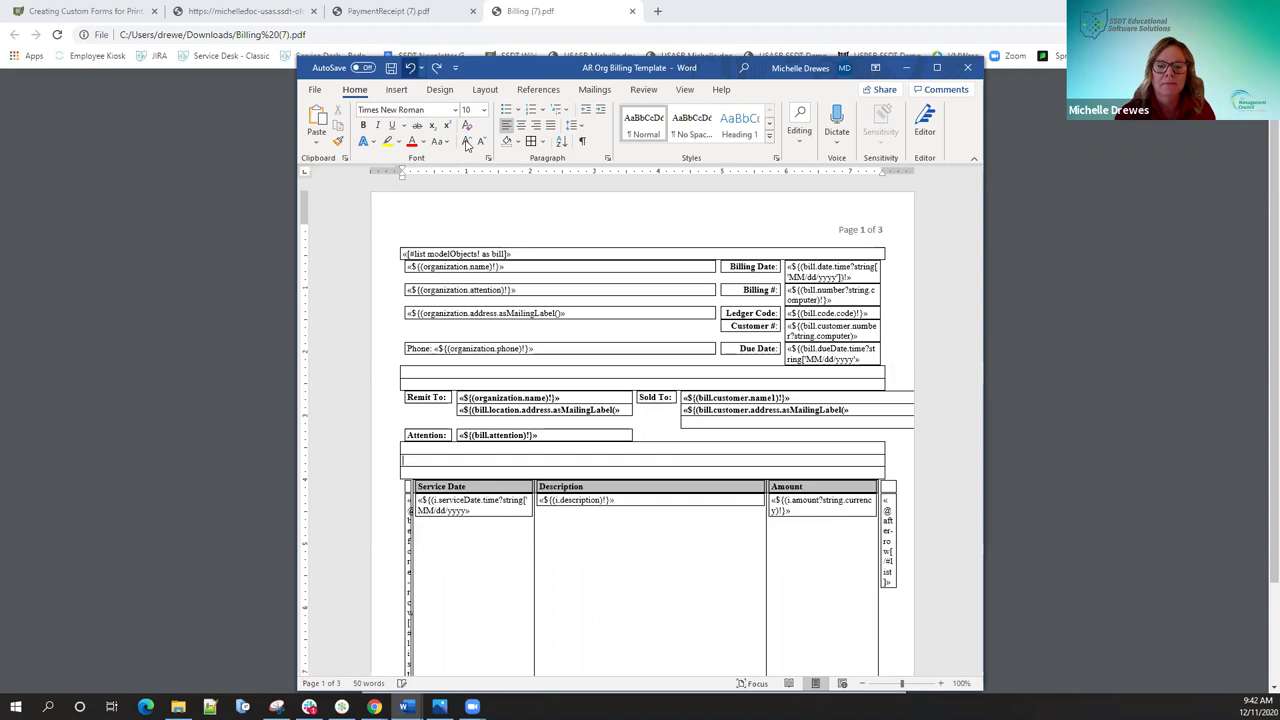
- Copy the Sold To customer-name merge field and paste it into the empty row below Attention
click(741, 398)
drag(803, 395, 686, 398)
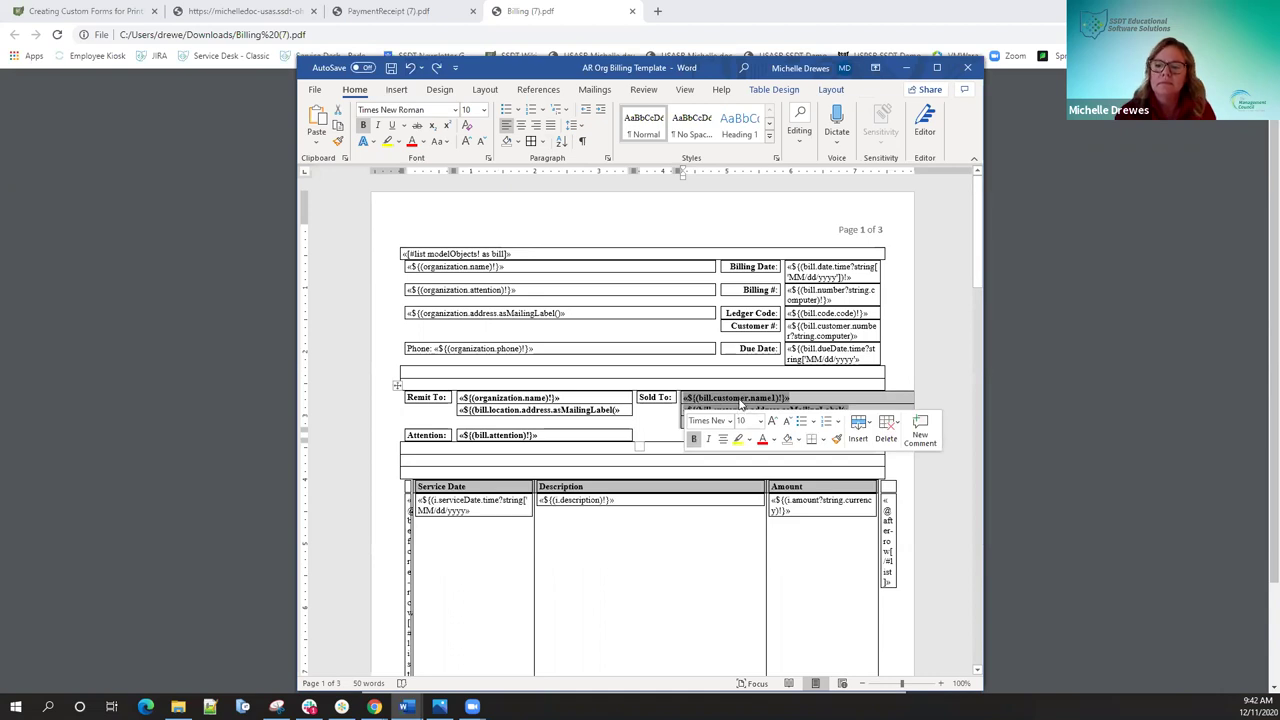
right_click(741, 402)
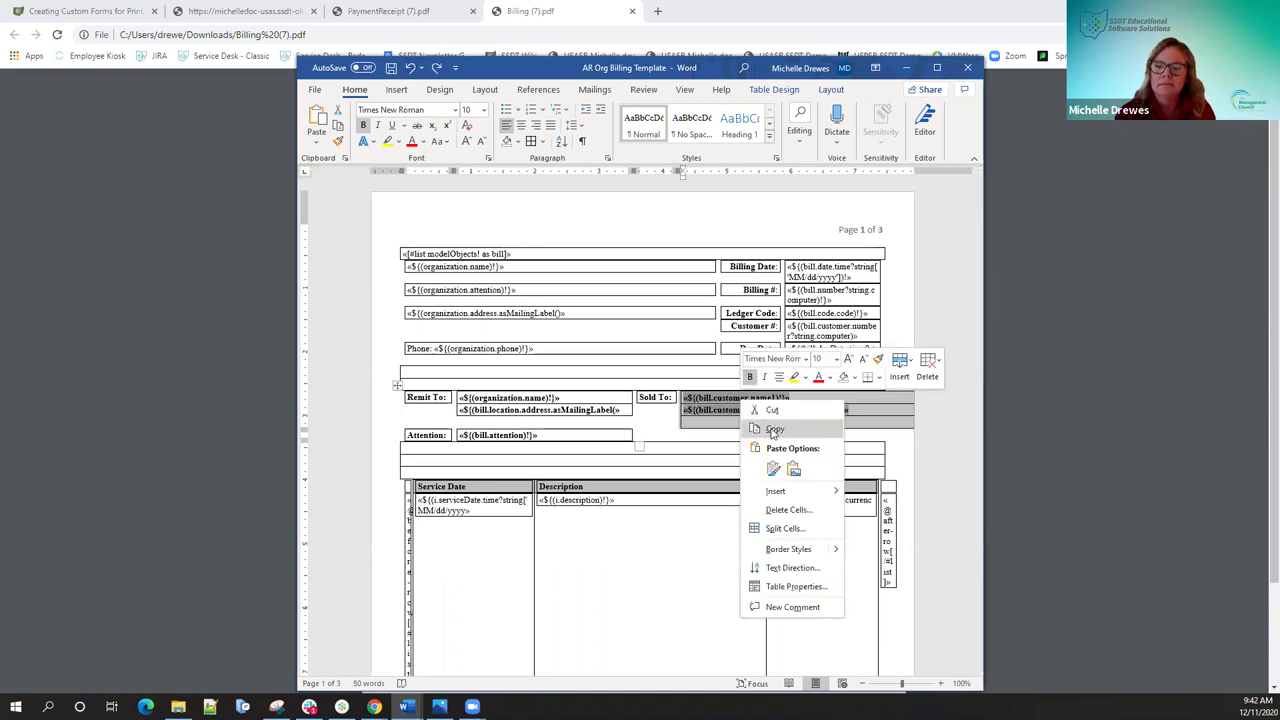
click(773, 429)
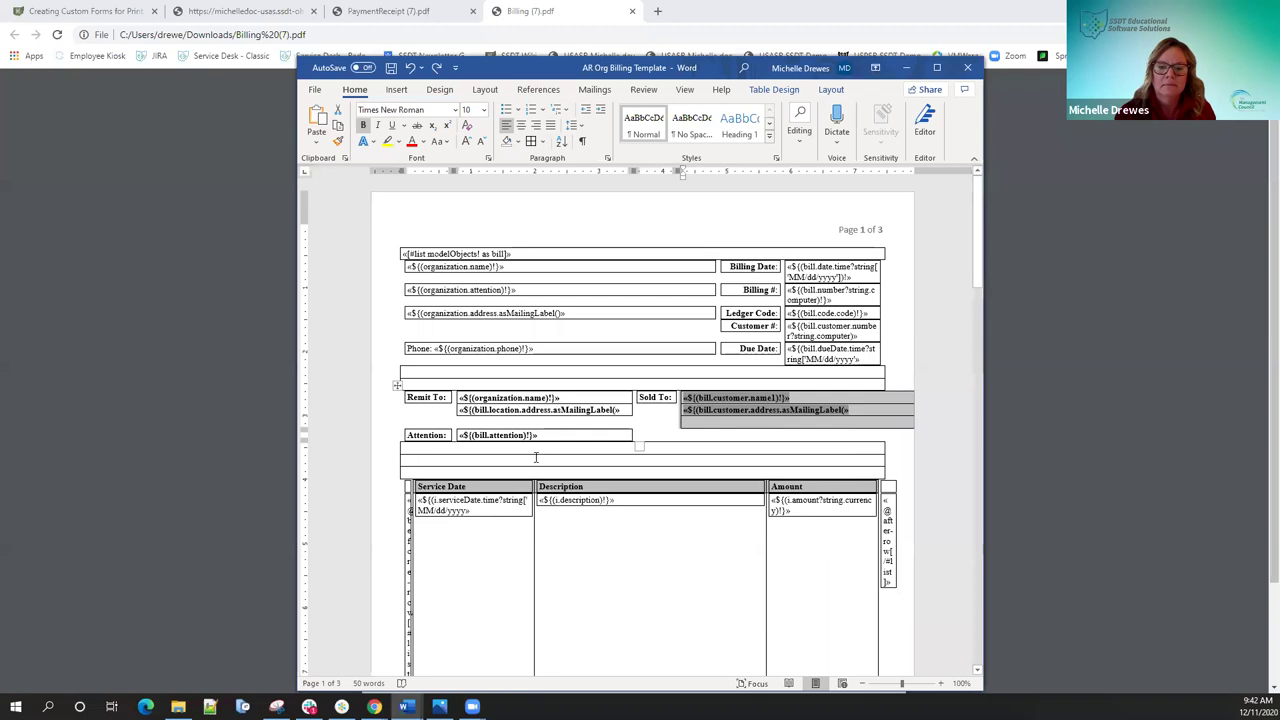
click(783, 398)
drag(793, 398, 688, 398)
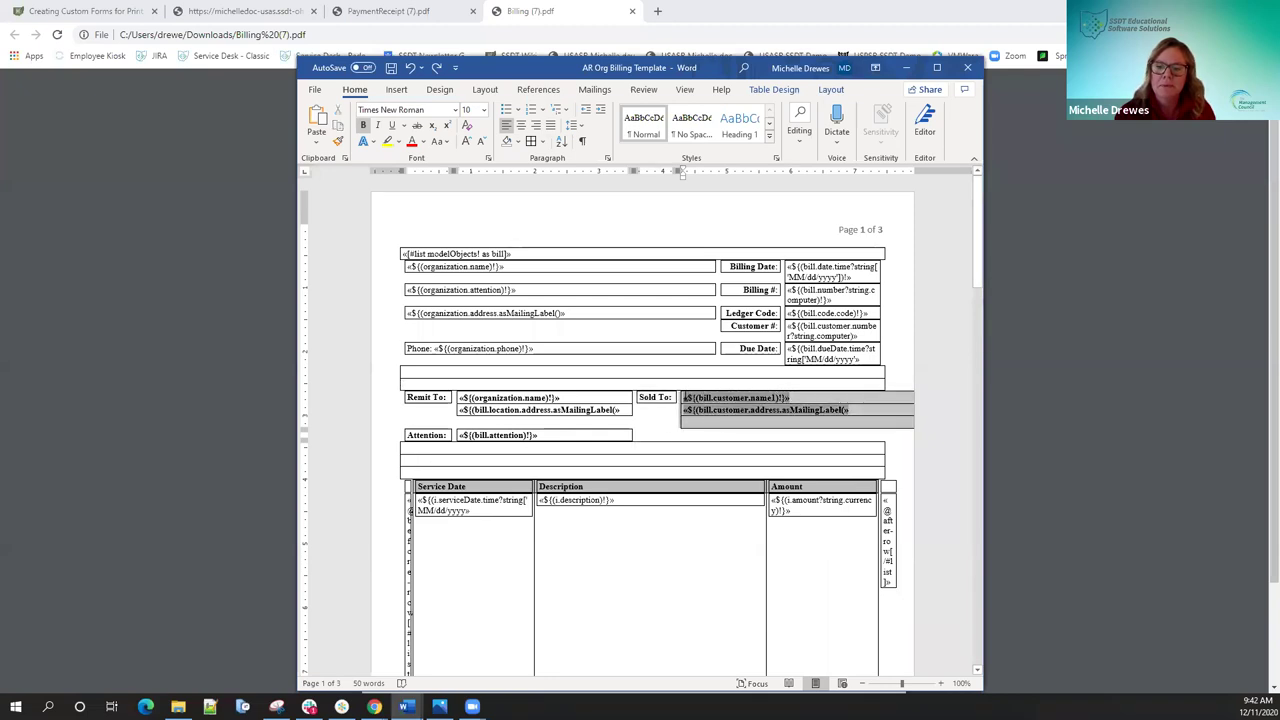
mouse_move(757, 400)
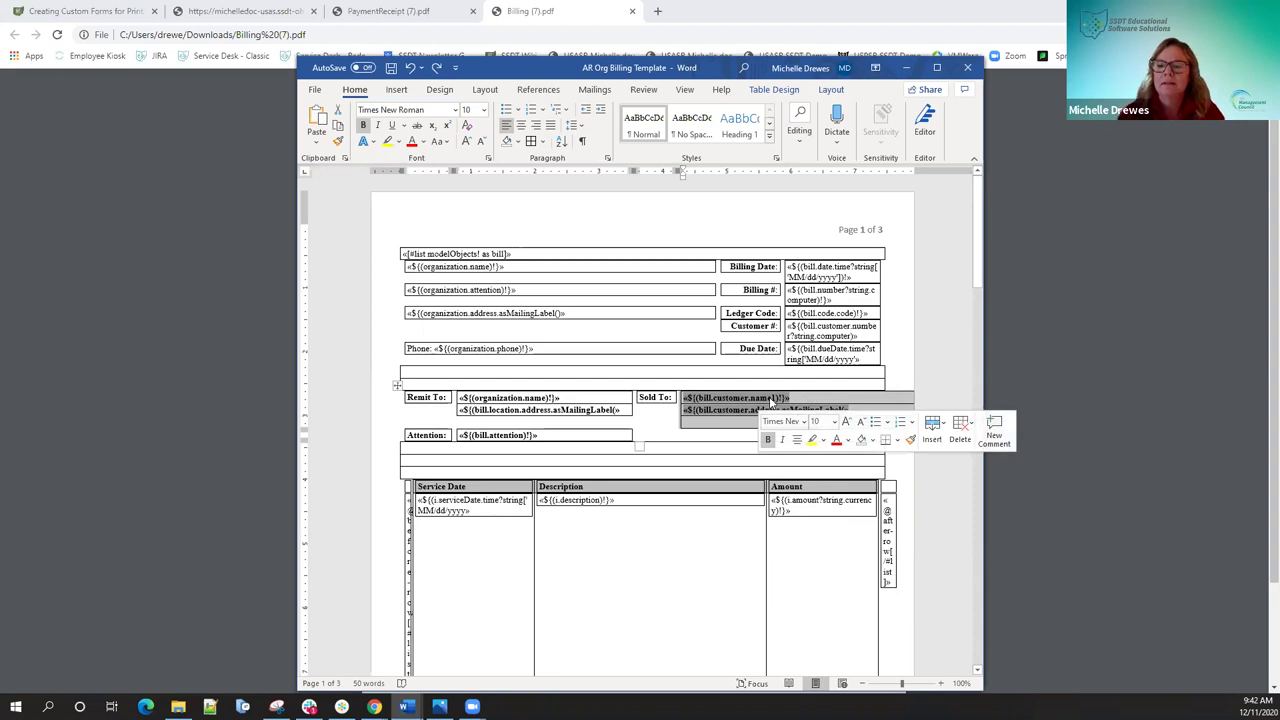
click(778, 398)
double_click(778, 398)
right_click(778, 398)
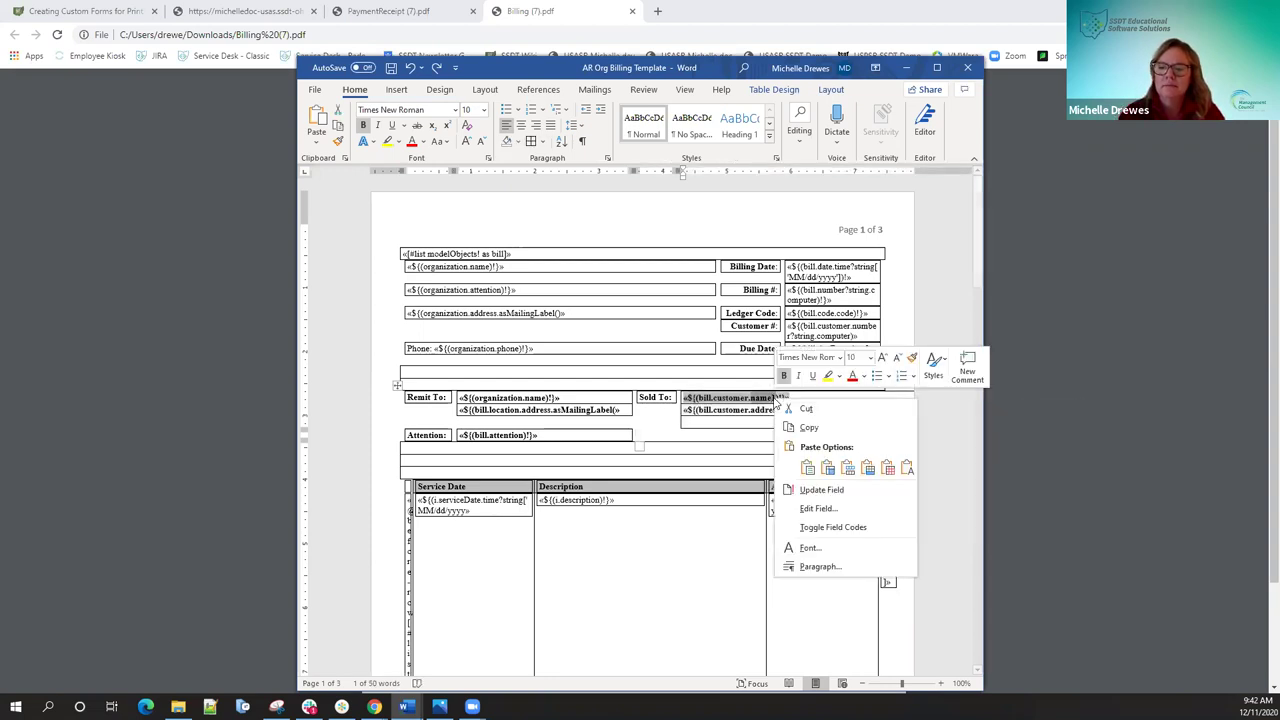
click(742, 398)
click(684, 400)
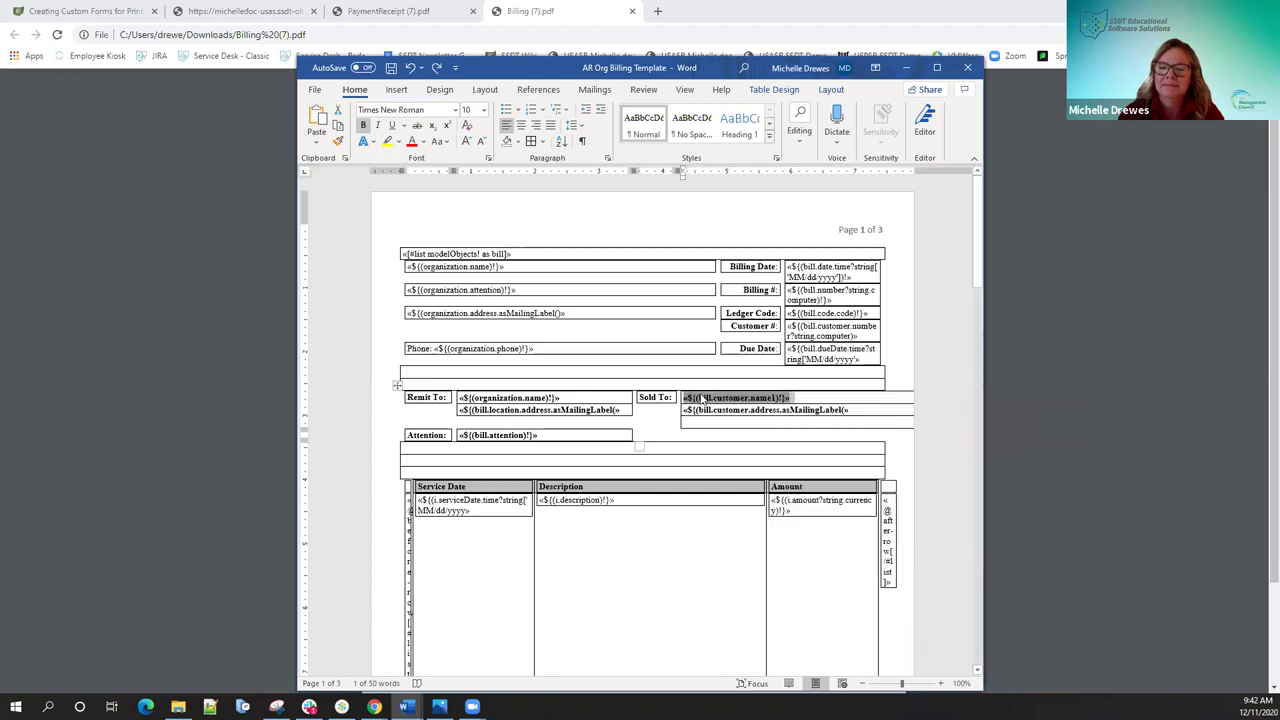
right_click(722, 398)
click(758, 428)
click(454, 465)
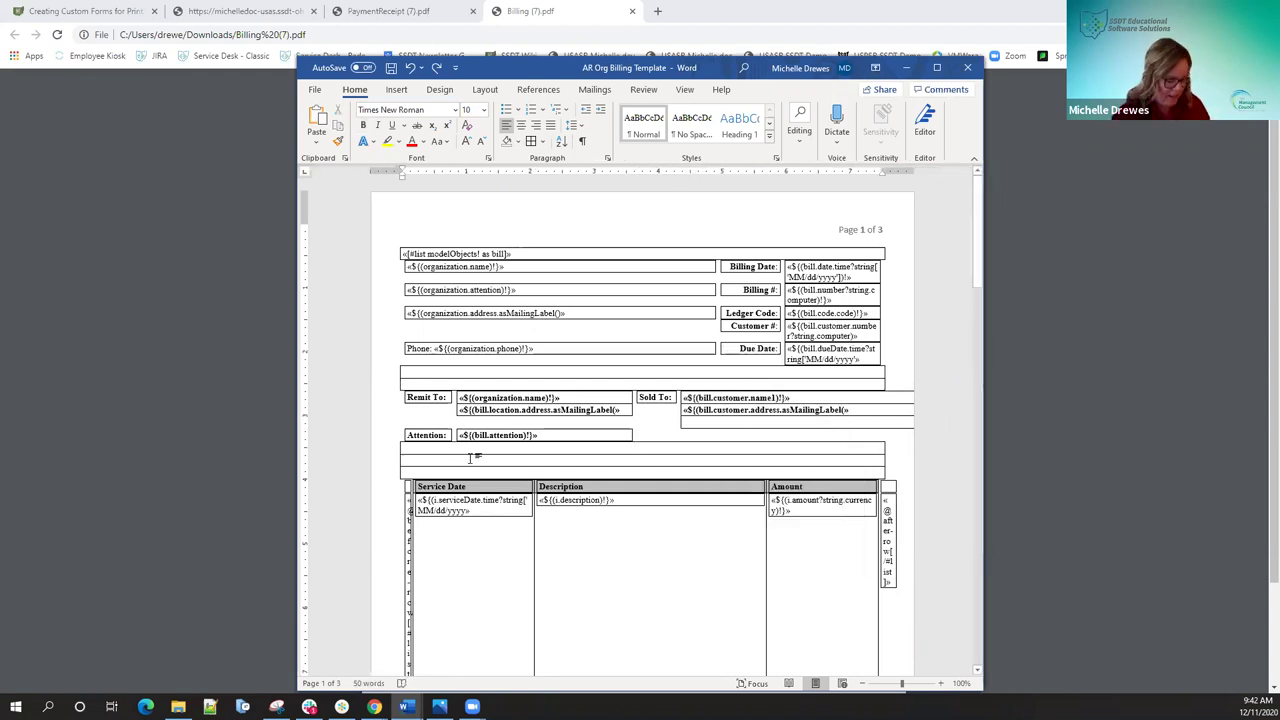
right_click(470, 458)
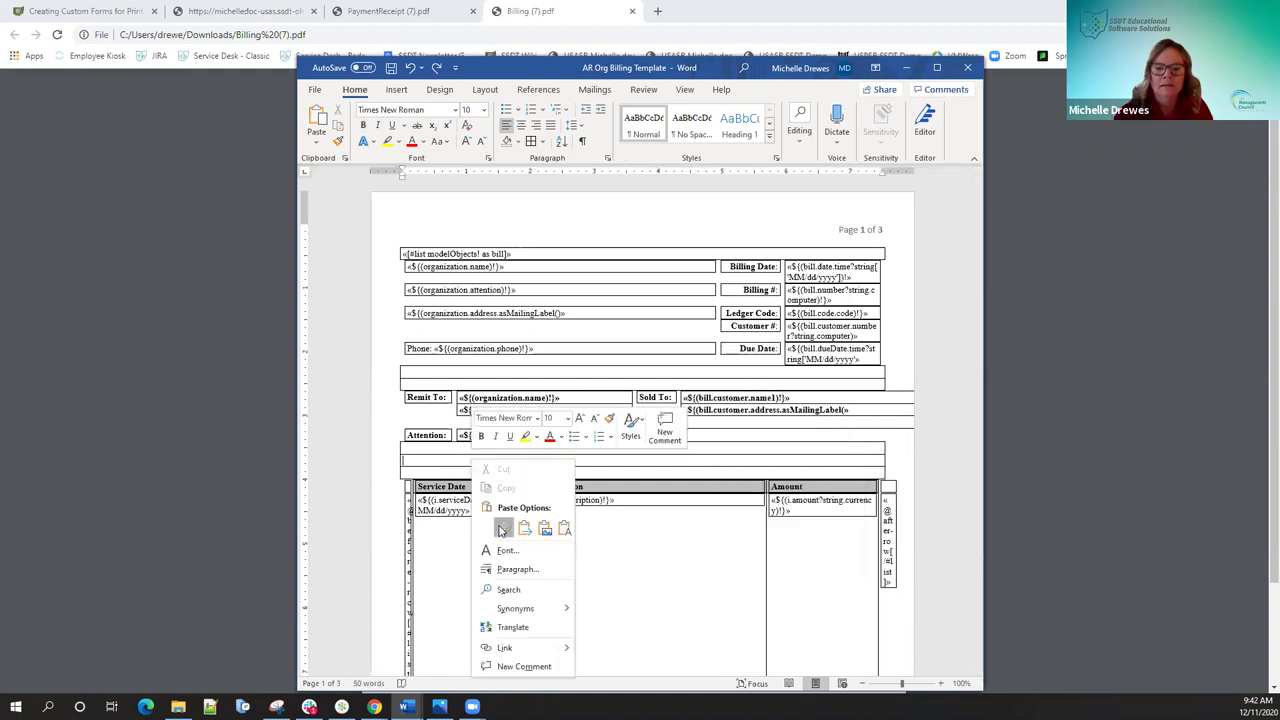
click(502, 525)
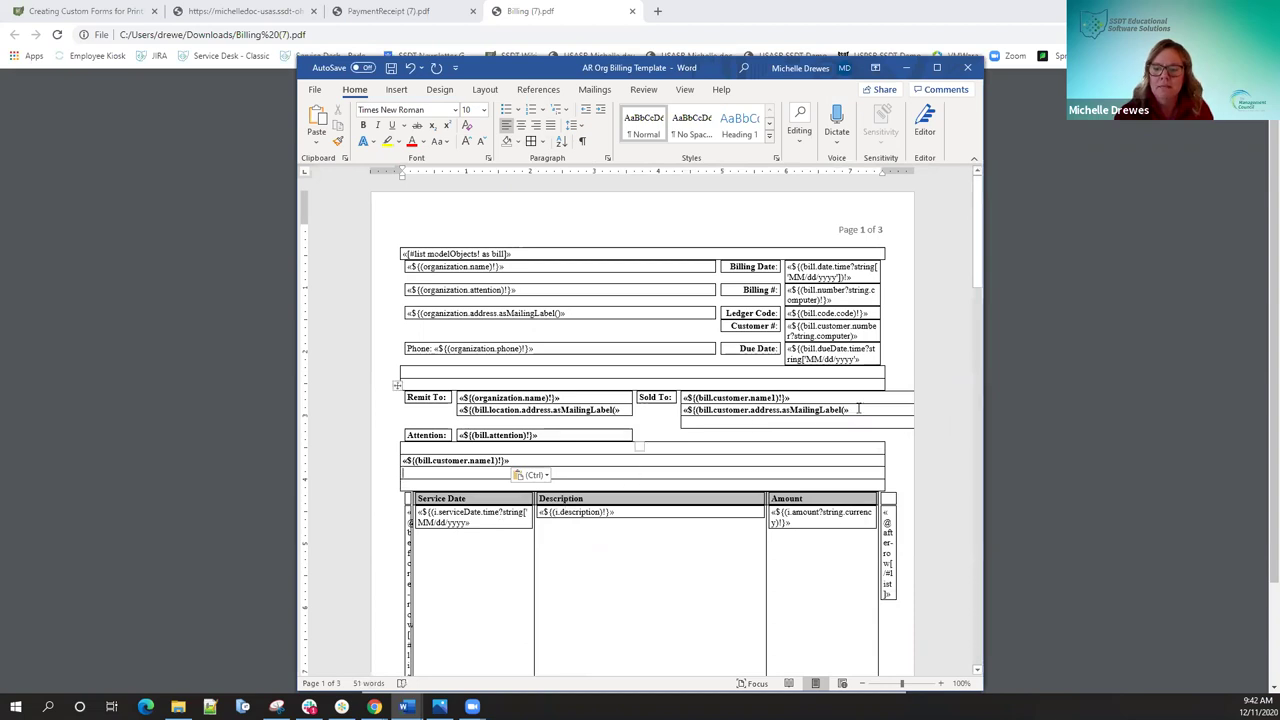
- Copy the Sold To customer address field and paste it below the pasted customer name
drag(856, 409, 680, 415)
right_click(728, 410)
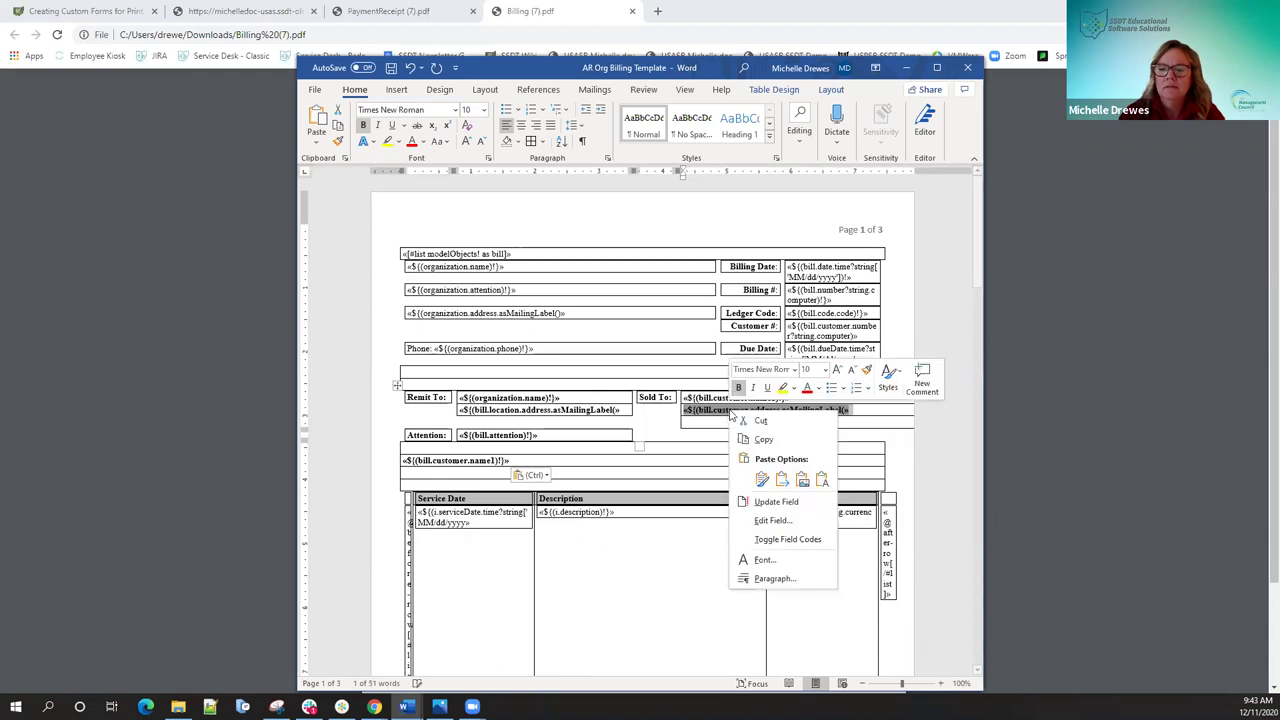
click(760, 441)
click(507, 476)
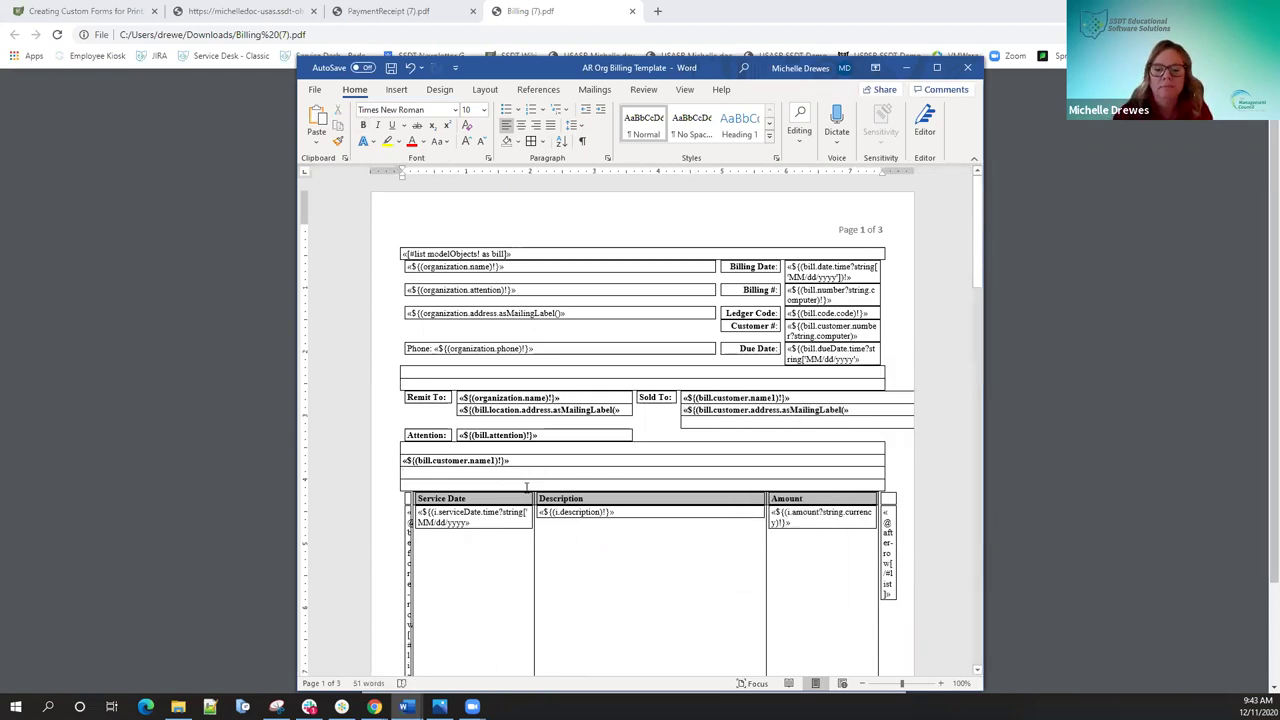
key(ctrl+v)
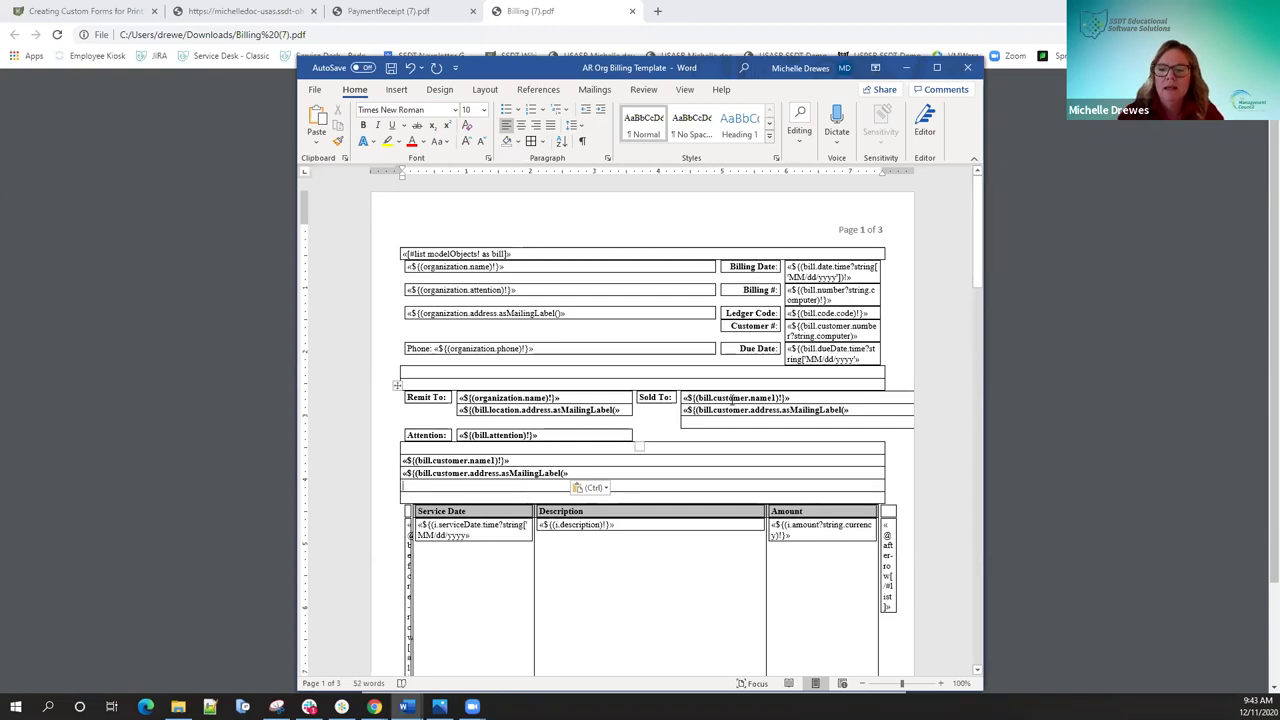
click(733, 398)
- Delete the customer name and customer address fields from the Sold To cell
key(BackSpace)
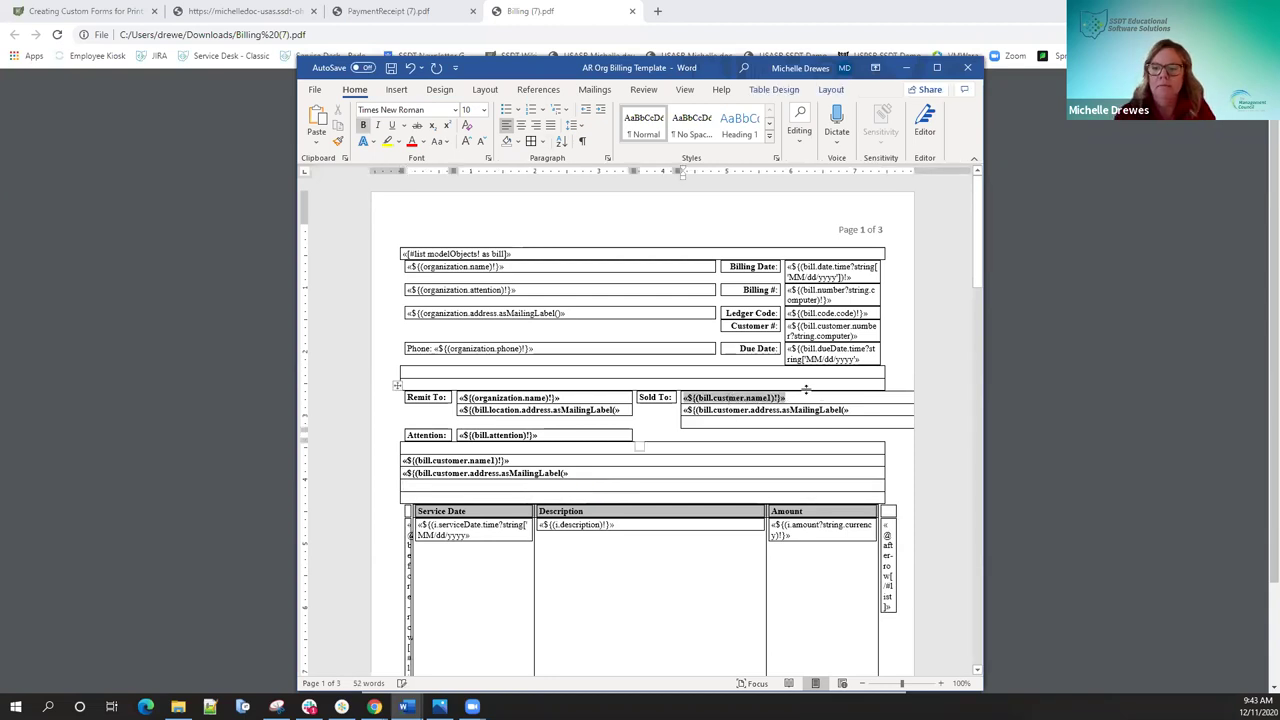
double_click(706, 400)
key(BackSpace)
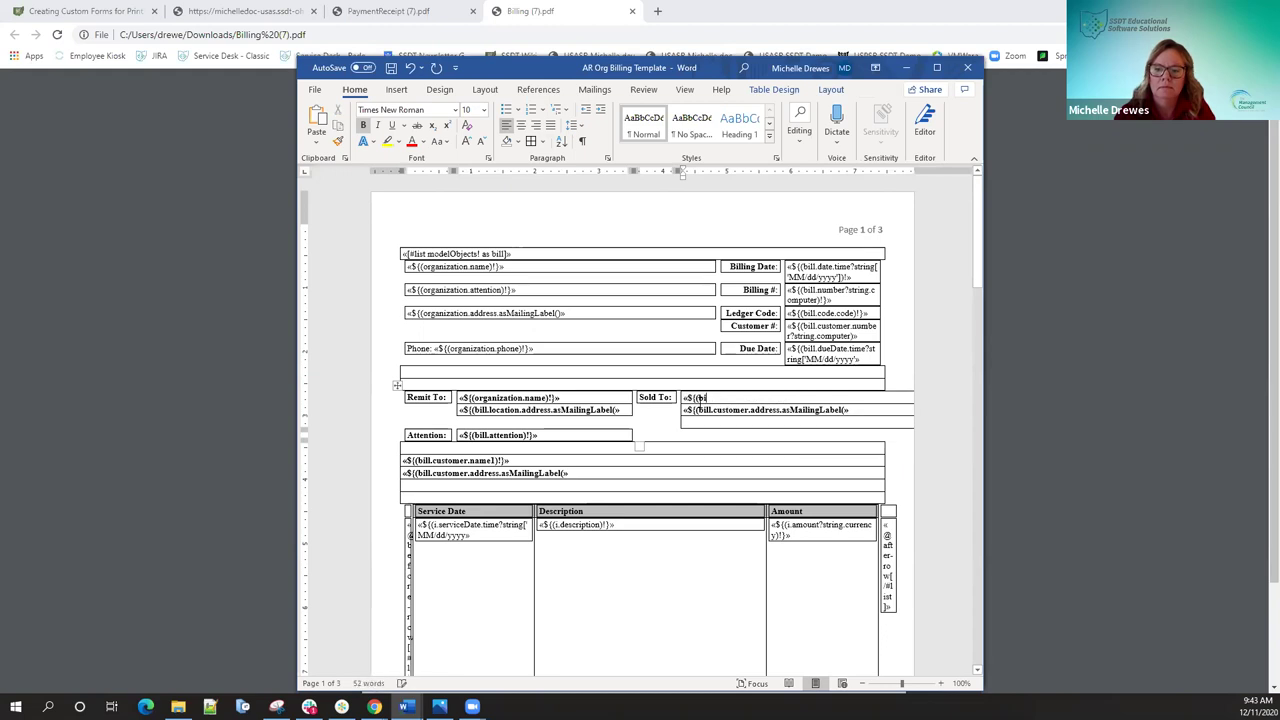
double_click(849, 411)
key(BackSpace)
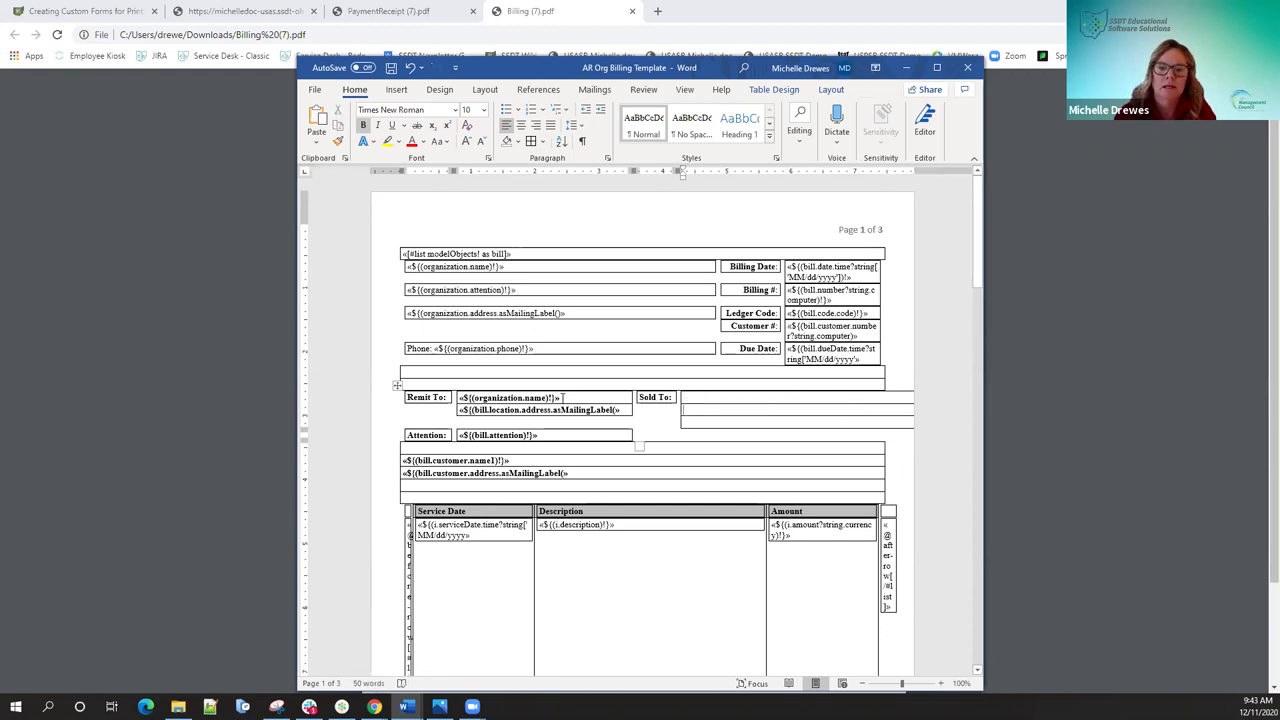
- Copy the Remit To organization.name field into the empty Sold To cell
click(460, 398)
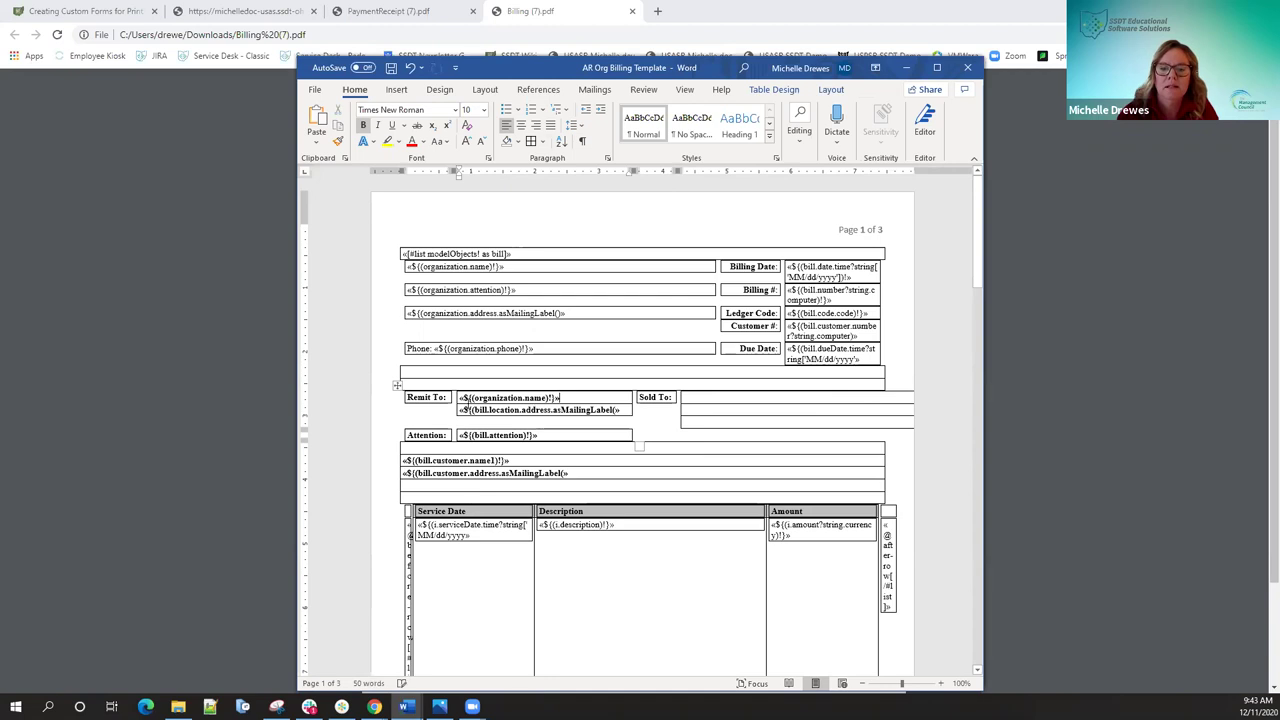
click(456, 399)
click(525, 398)
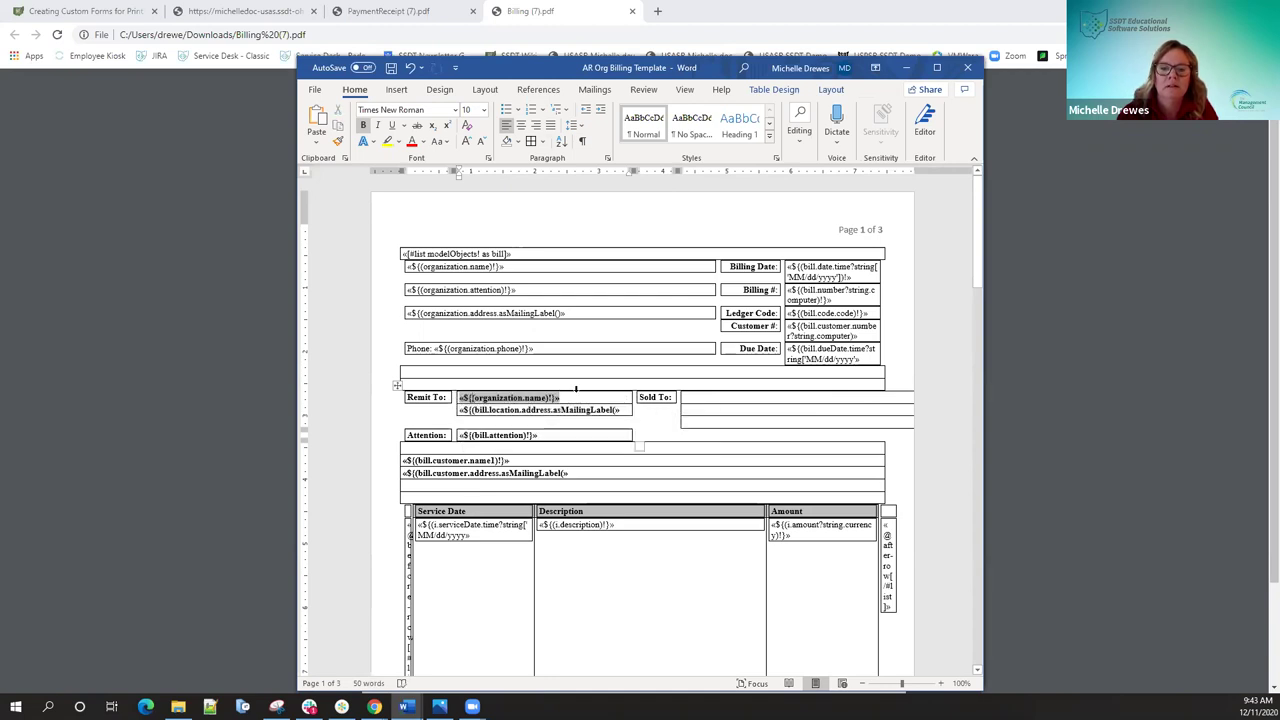
drag(536, 398, 470, 400)
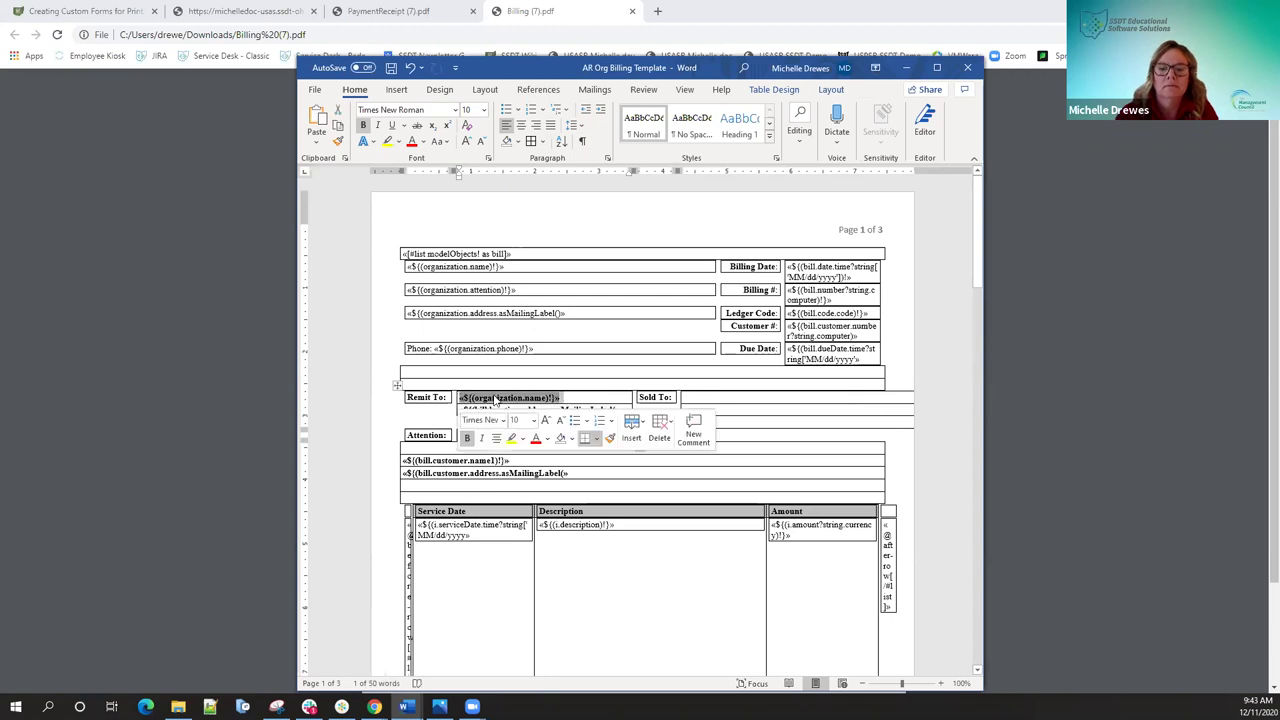
right_click(494, 398)
click(530, 428)
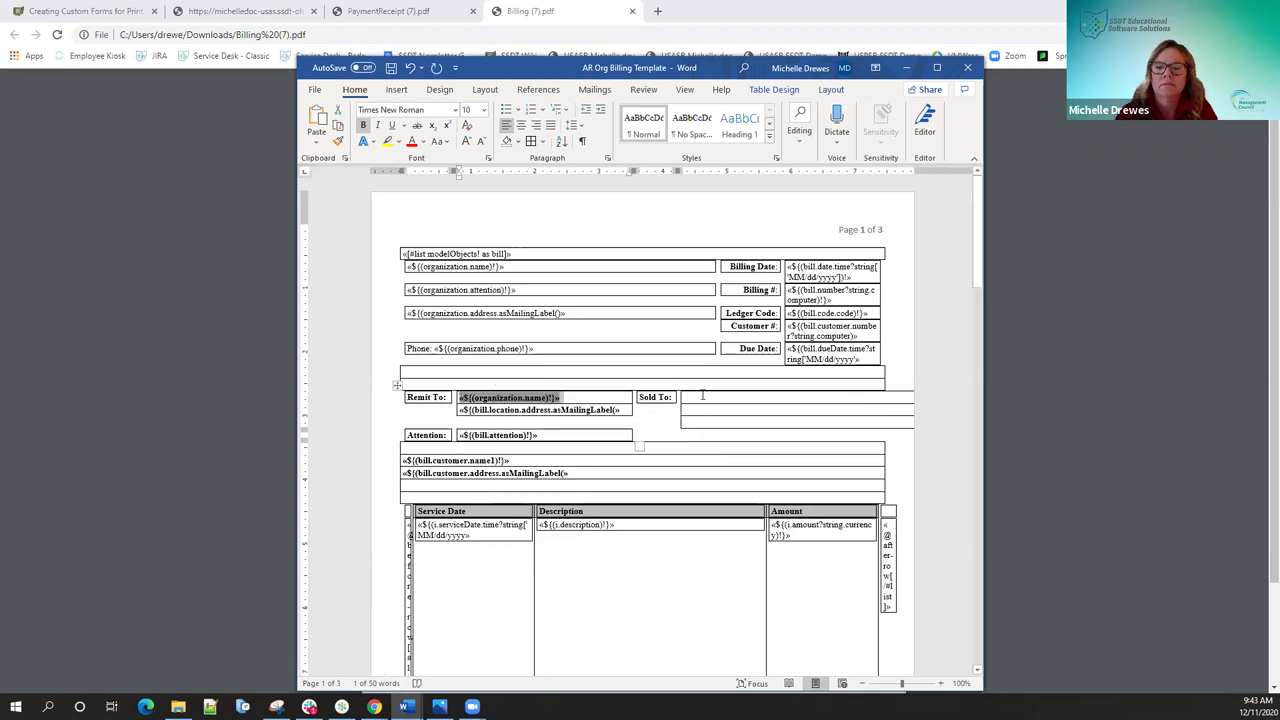
click(703, 395)
key(ctrl+v)
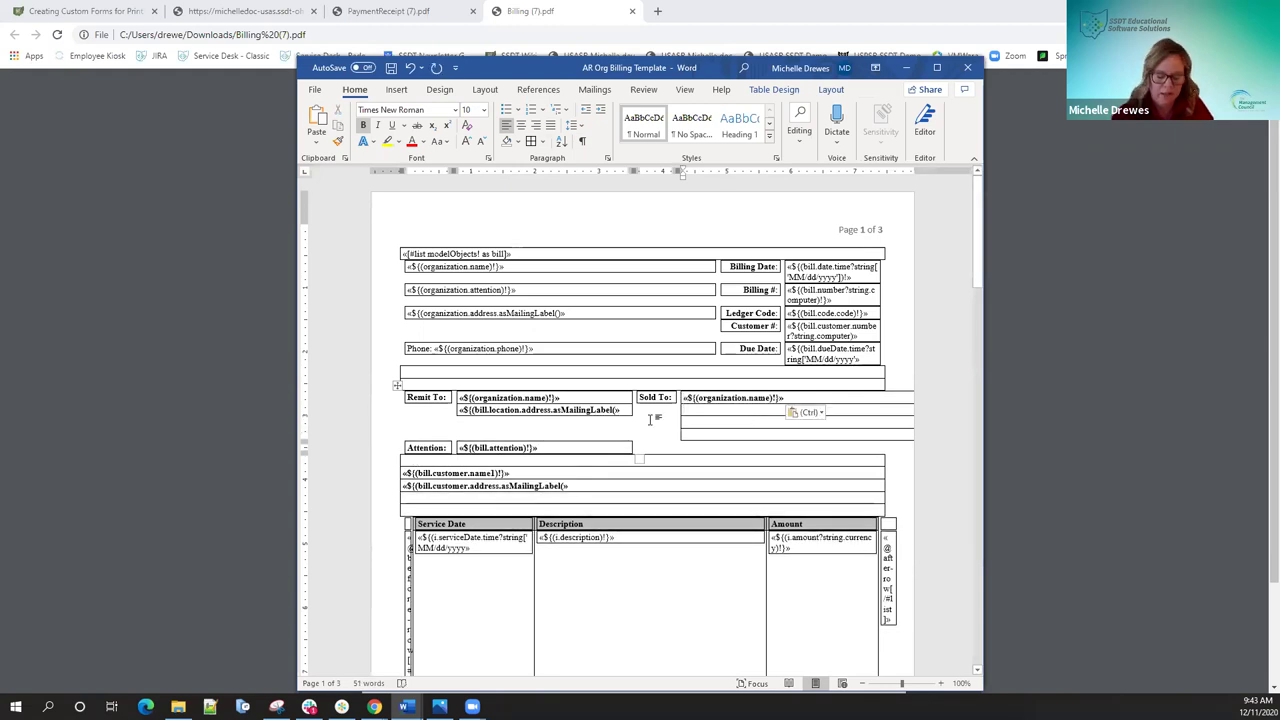
key(BackSpace)
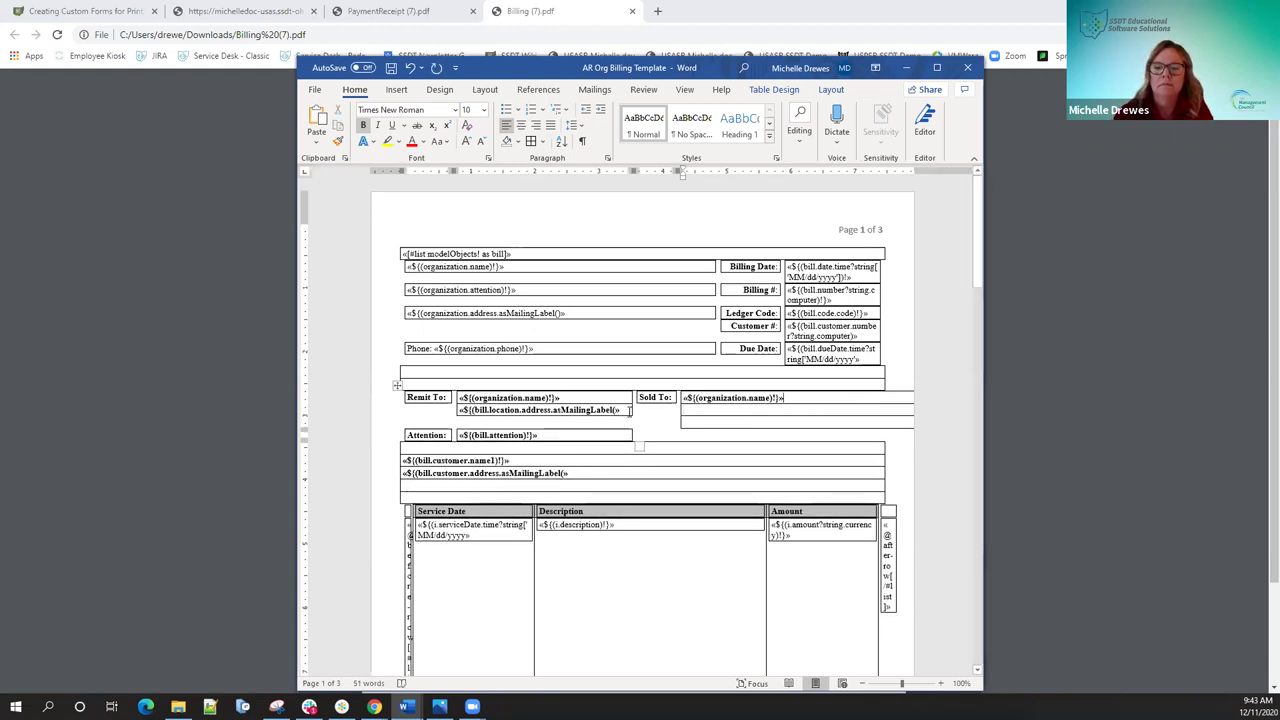
- Paste the Remit To location address field into Sold To, then select Remit To's organization name
drag(627, 410, 461, 420)
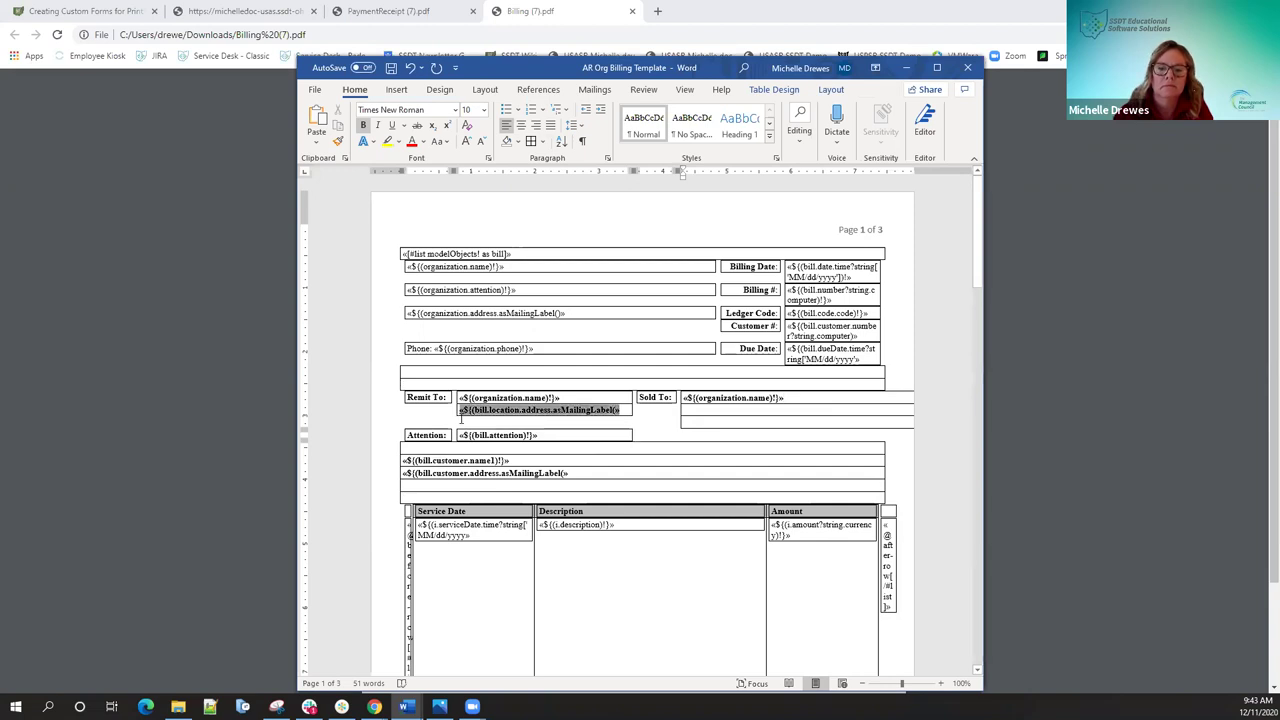
right_click(500, 412)
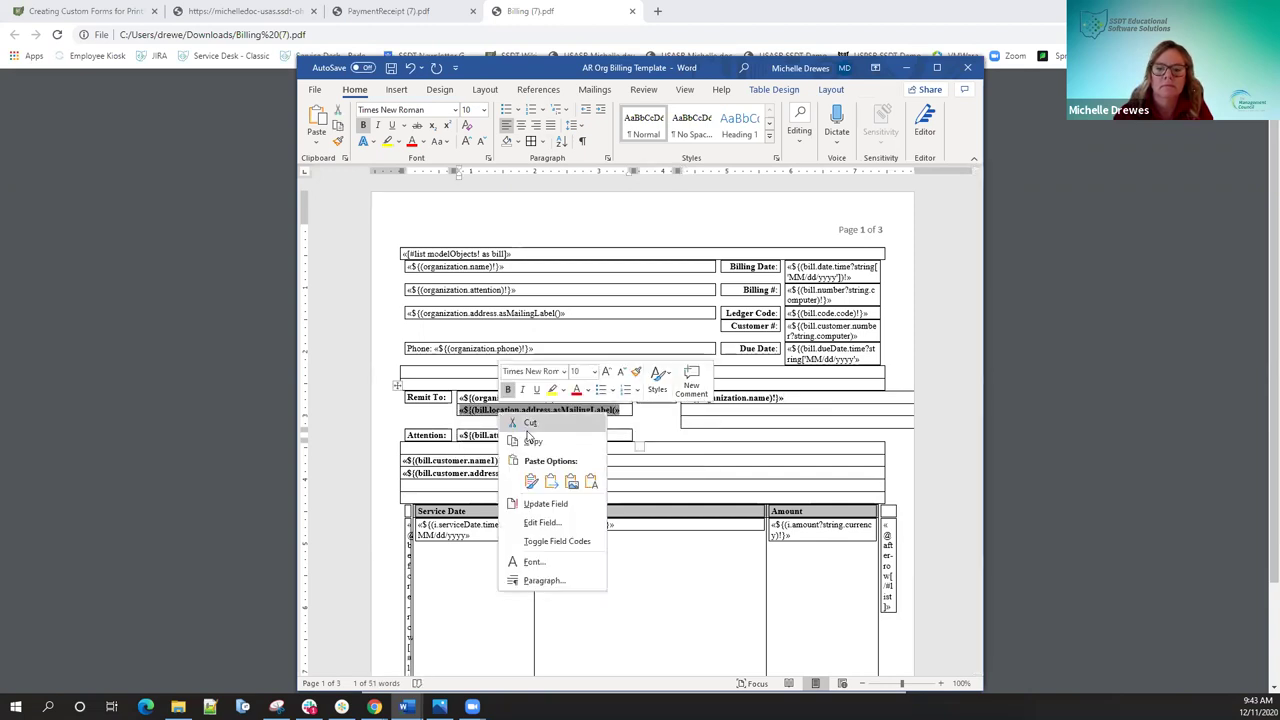
click(555, 440)
click(703, 410)
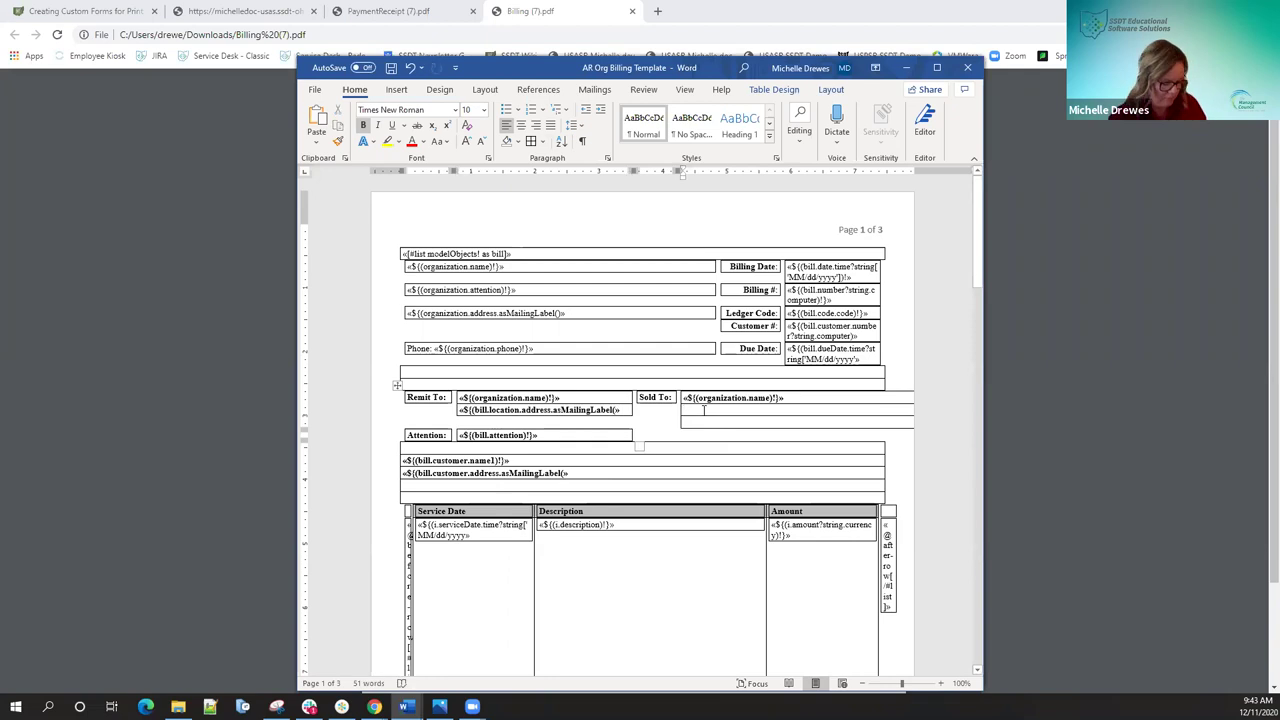
key(ctrl+v)
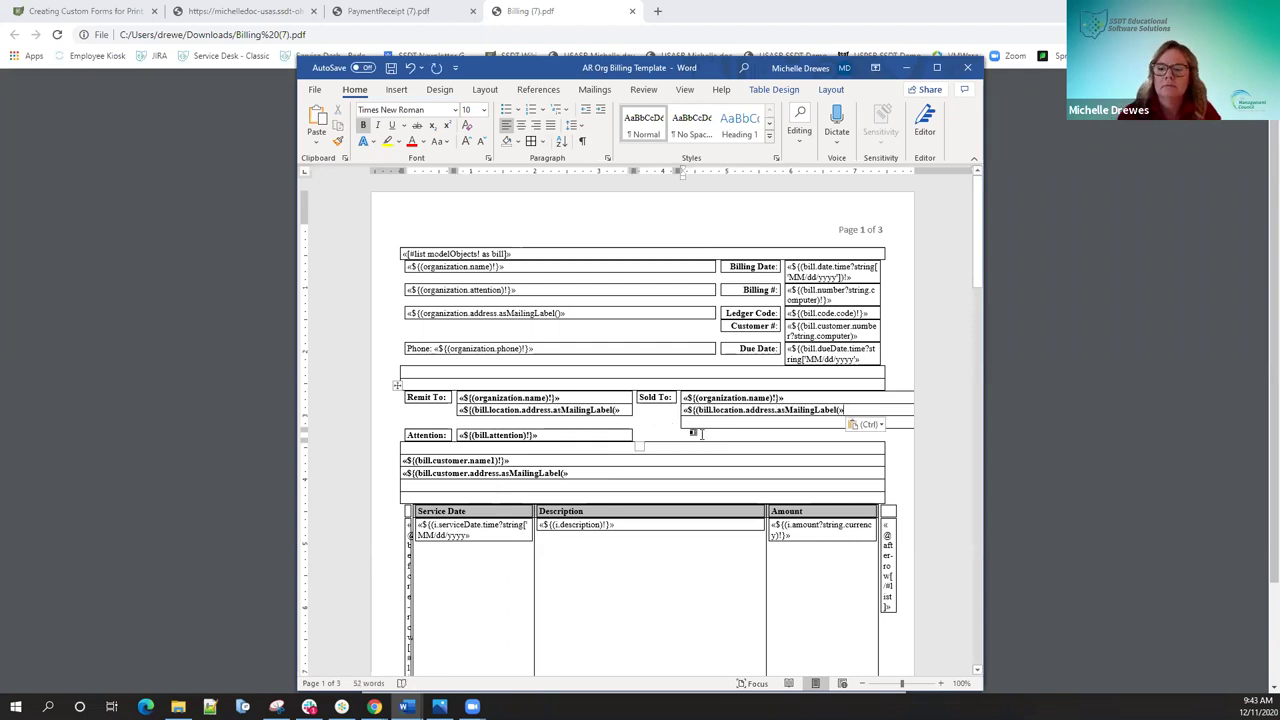
click(695, 423)
key(BackSpace)
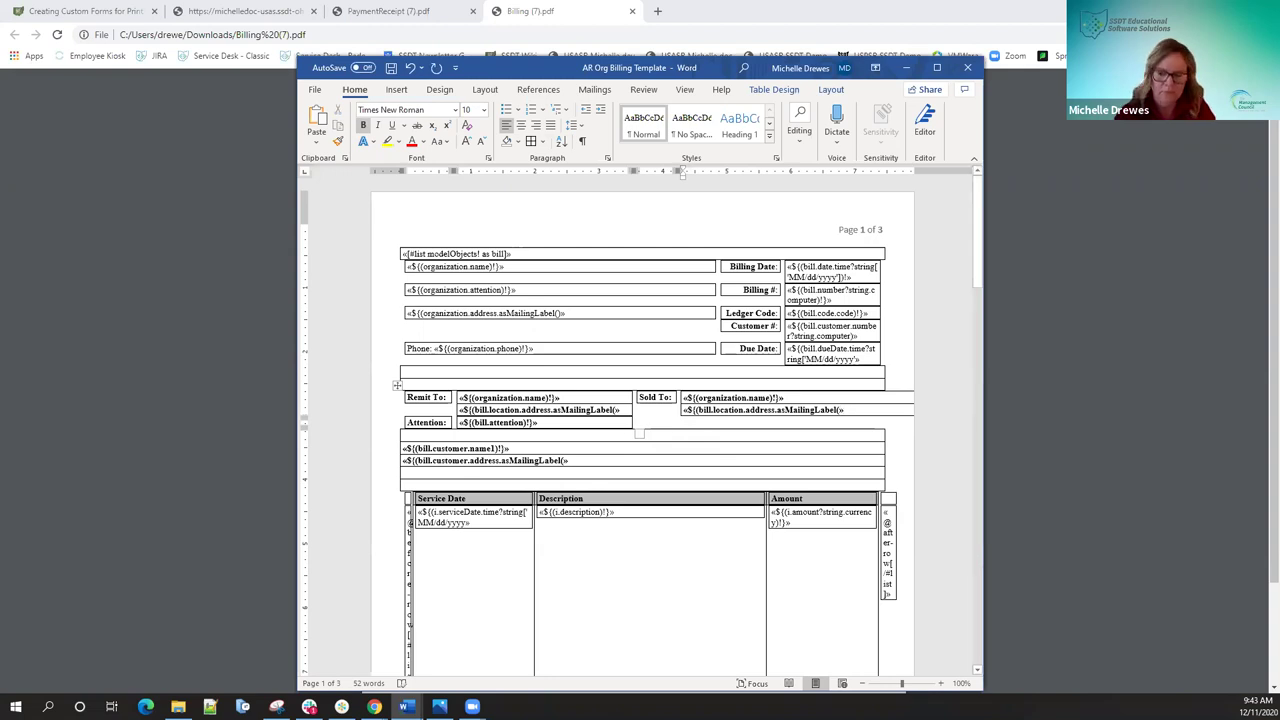
key(Return)
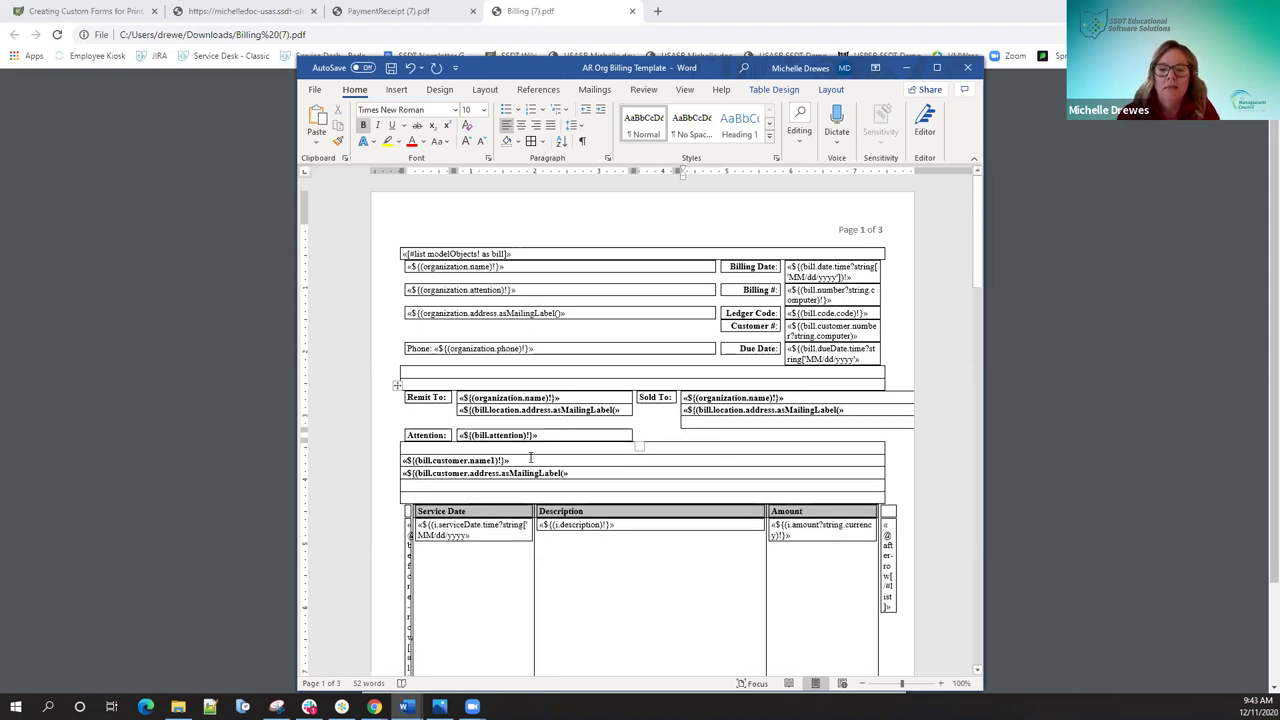
click(567, 397)
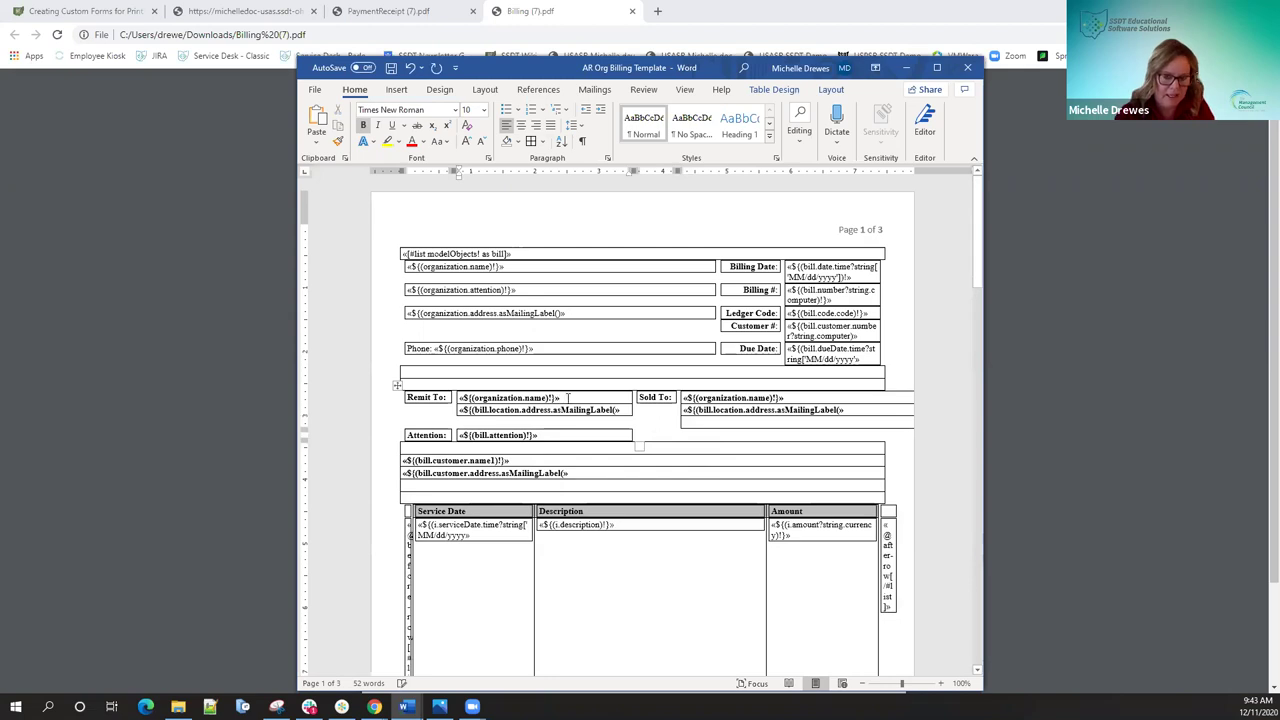
key(shift+Home)
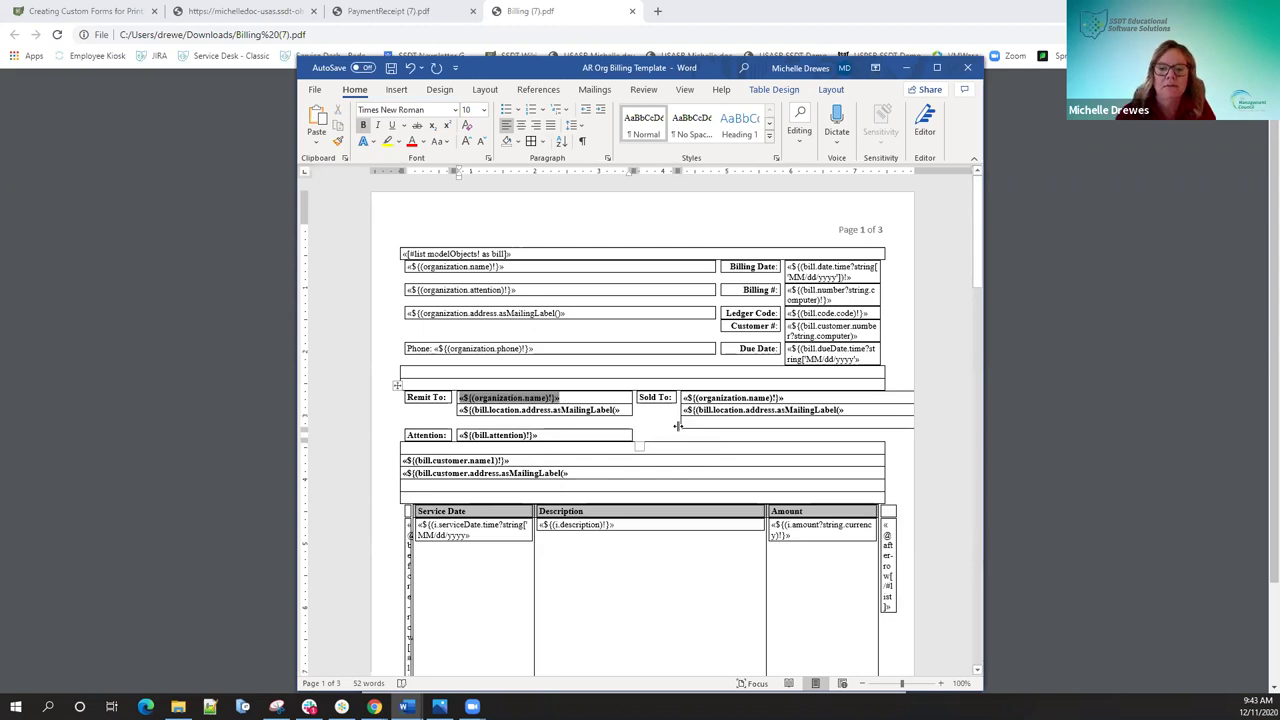
- Delete the organization name and location address lines from the Remit To cell
key(Delete)
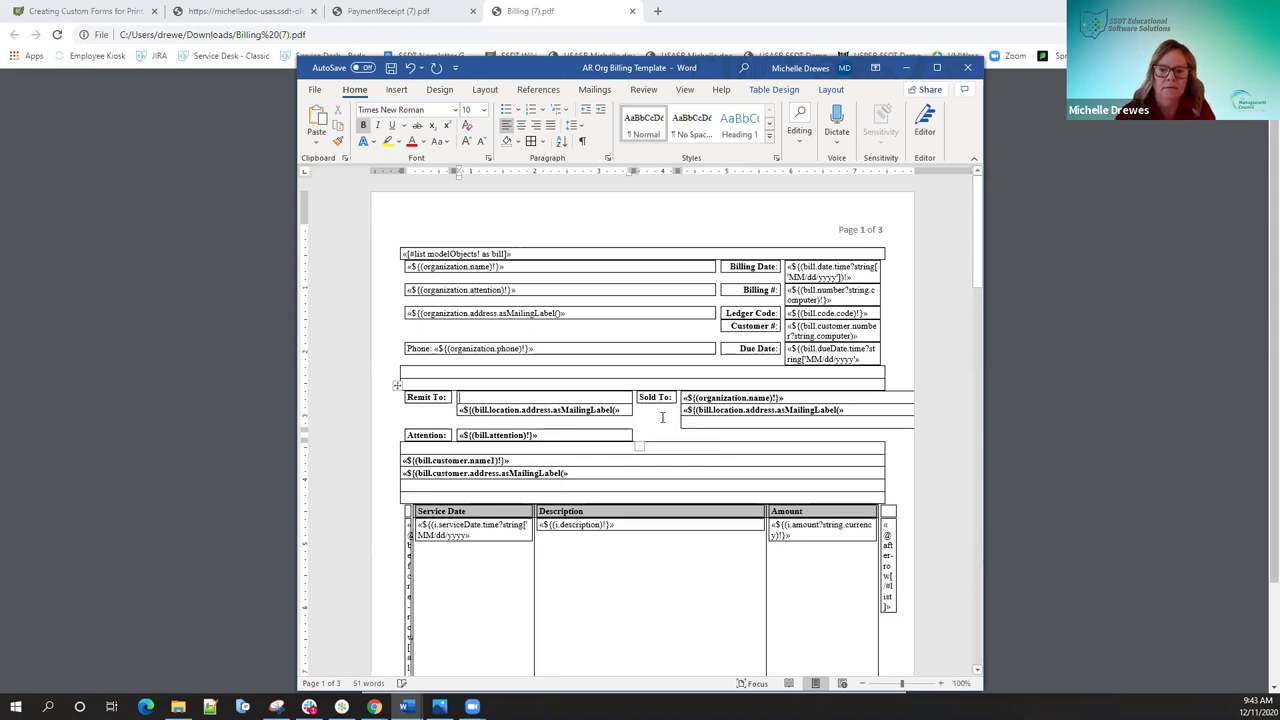
click(620, 411)
key(shift+Home)
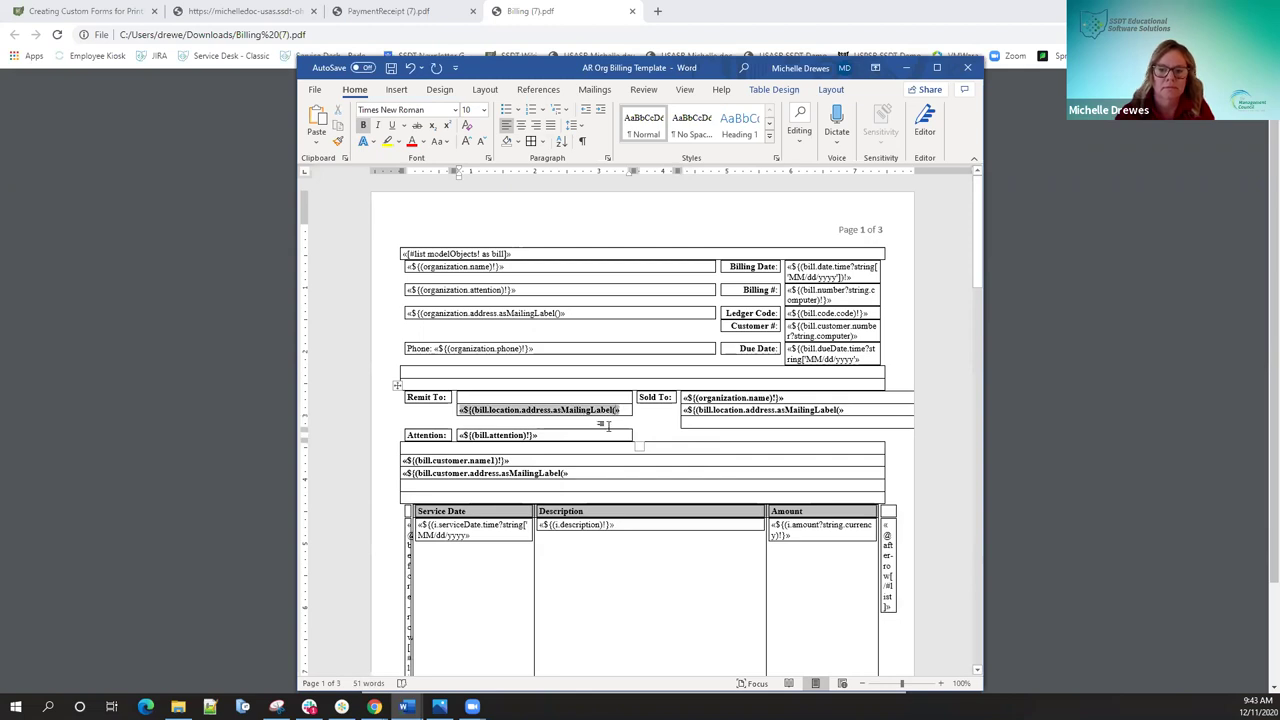
click(606, 421)
key(shift+Home)
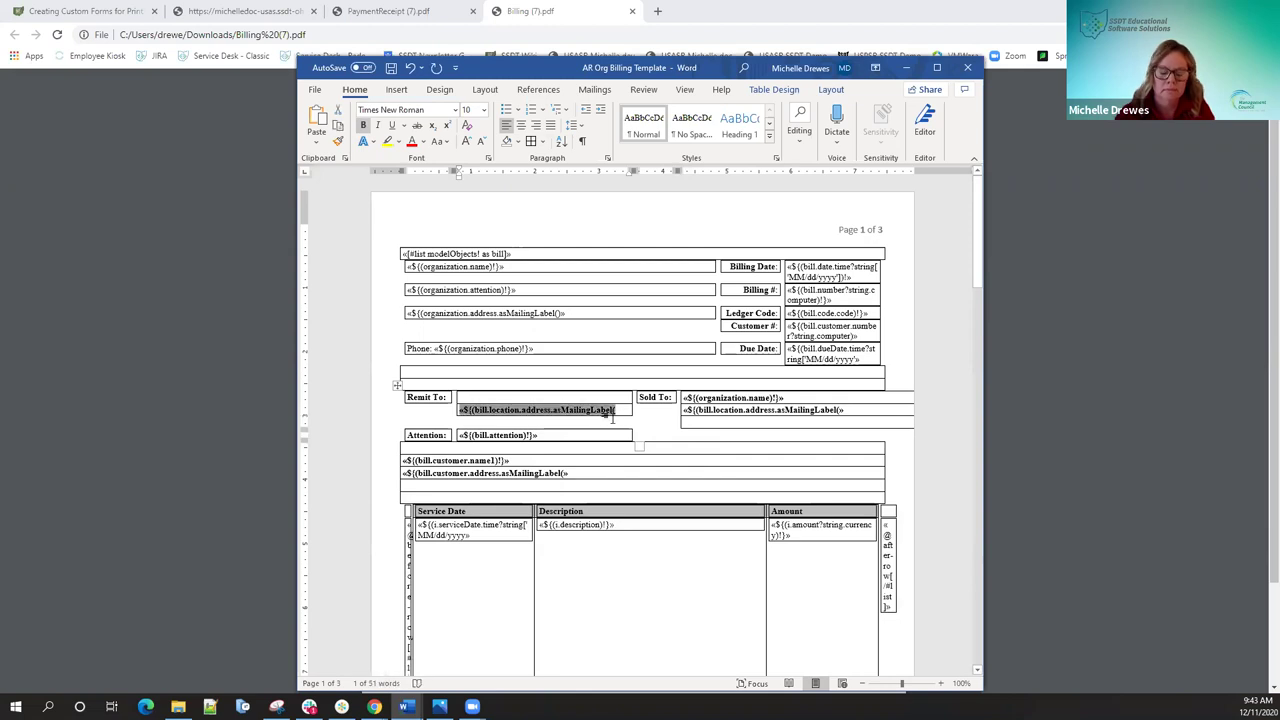
key(Delete)
- Copy the customer name1 and address merge fields from the lower block into Remit To
drag(535, 458, 437, 465)
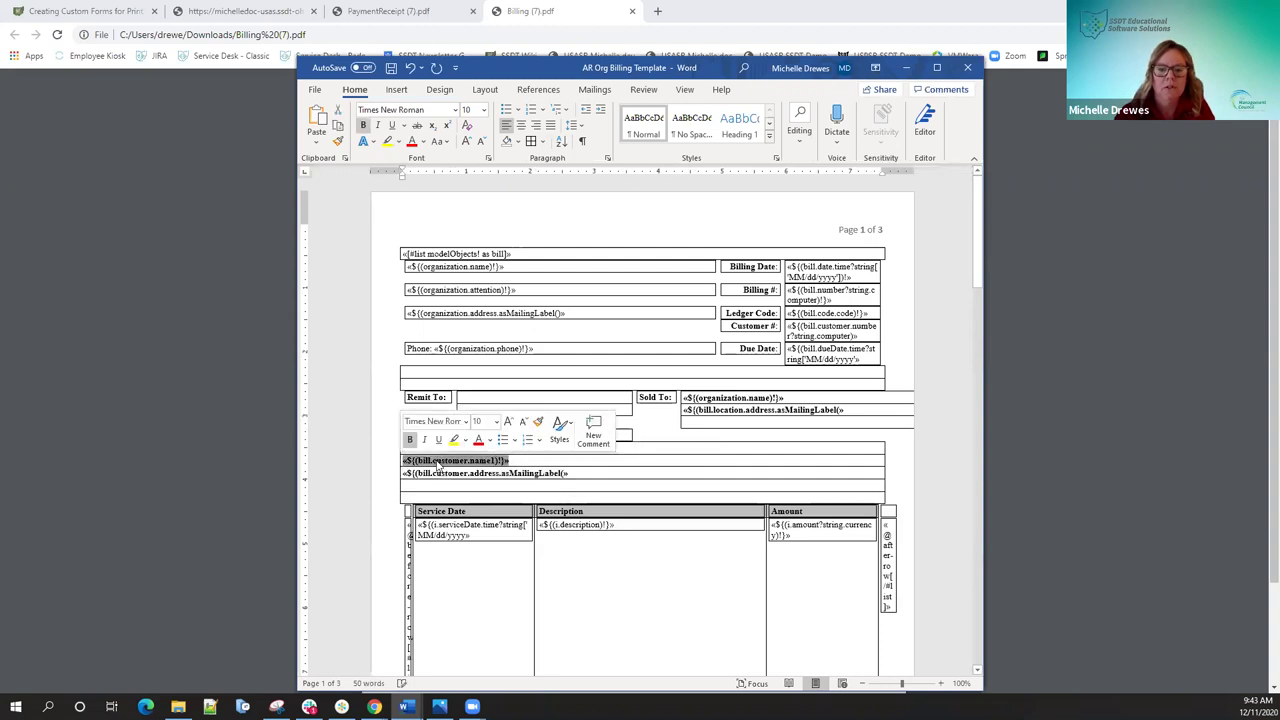
right_click(437, 463)
click(462, 489)
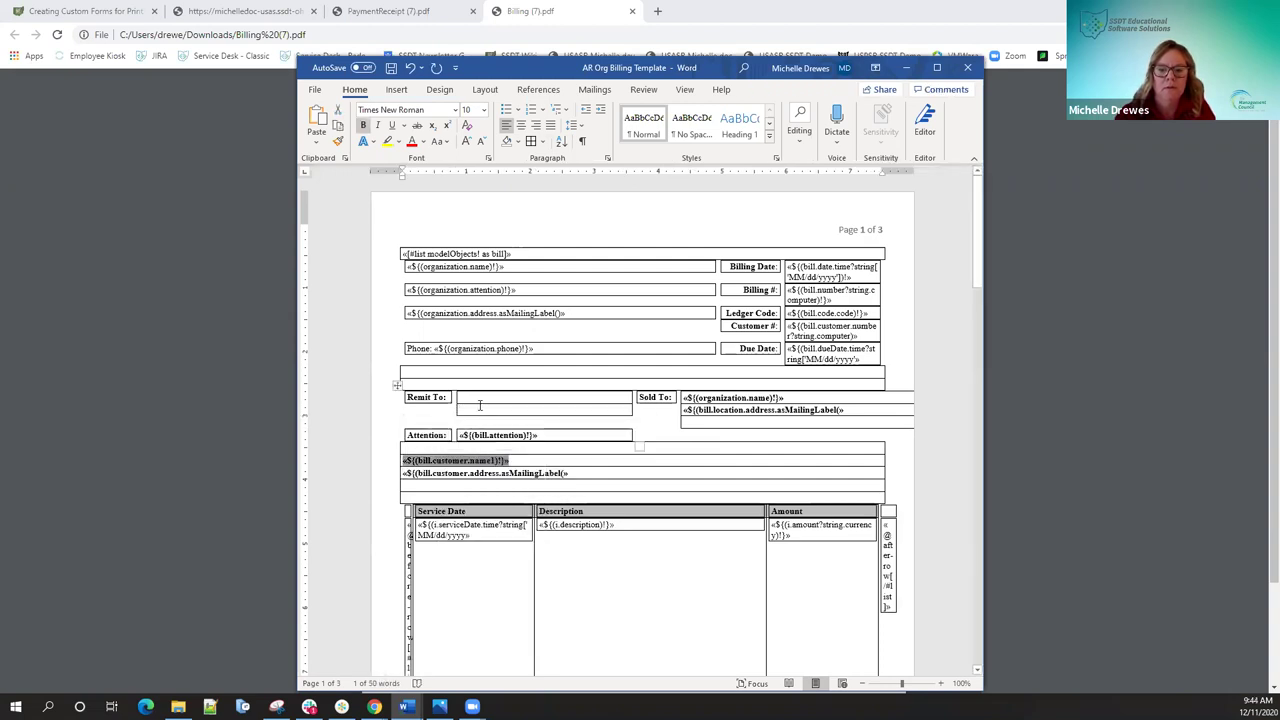
click(478, 397)
key(ctrl+v)
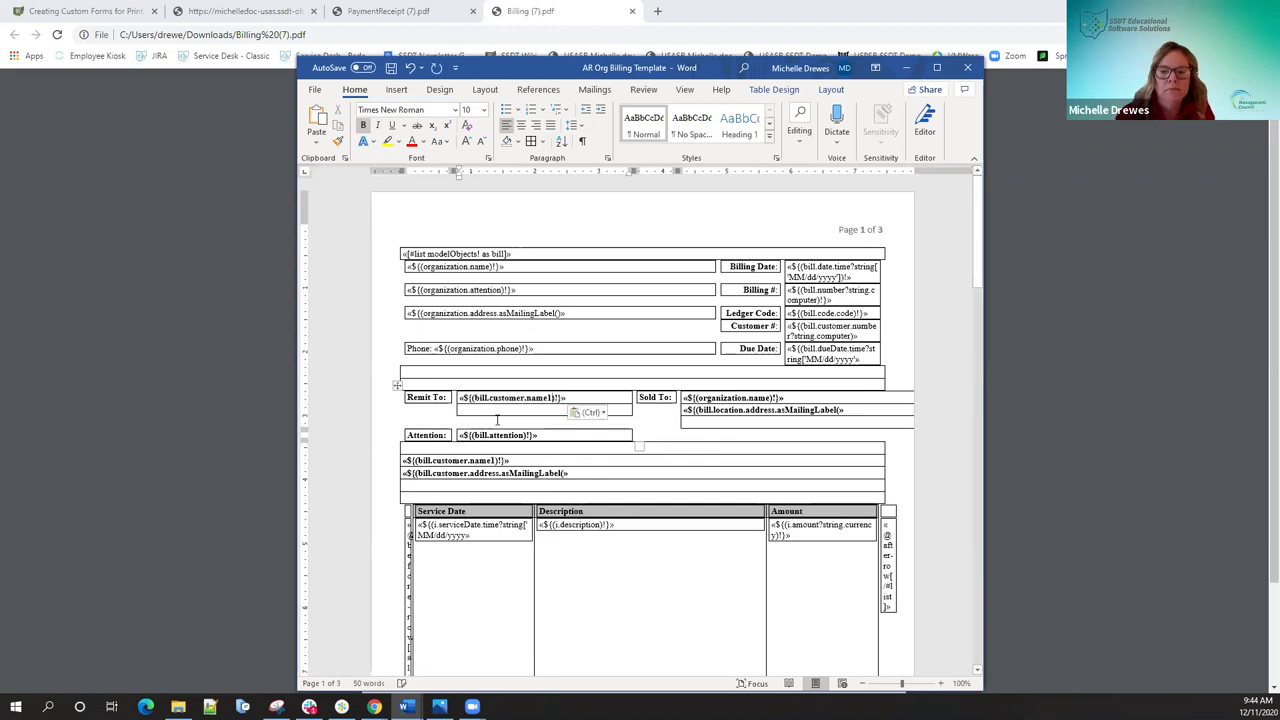
drag(541, 474, 412, 473)
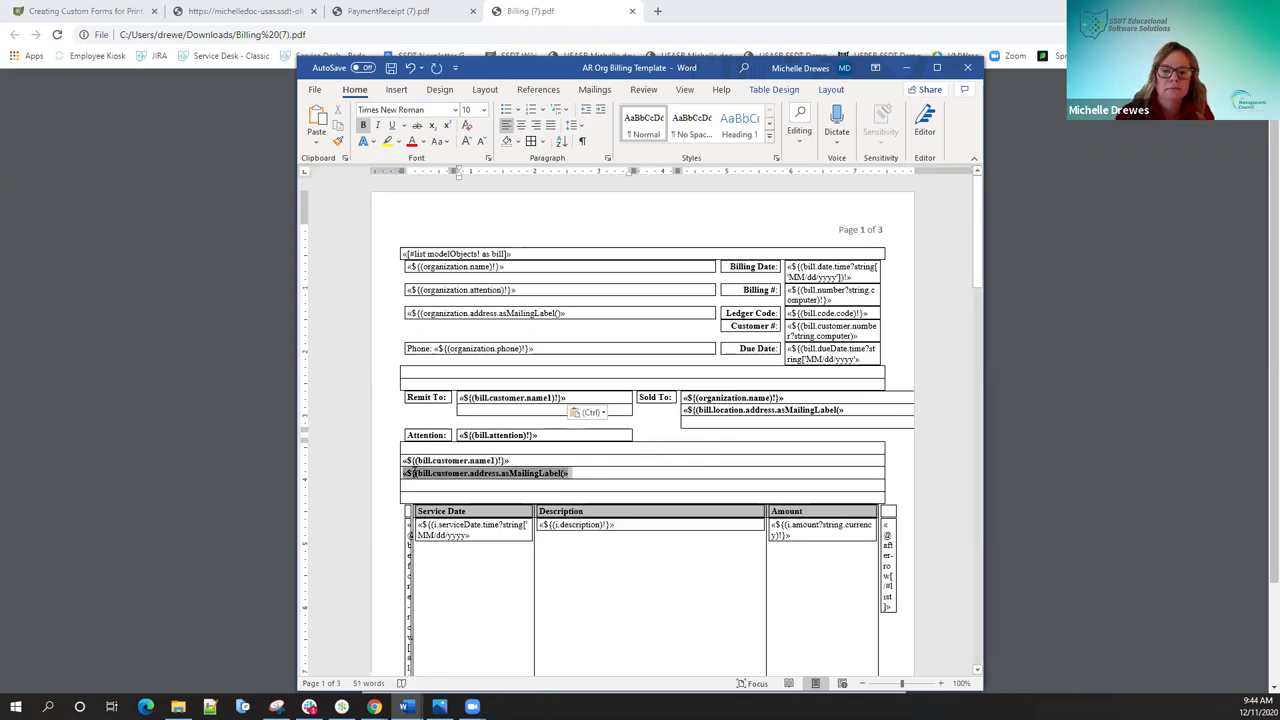
right_click(456, 471)
click(488, 501)
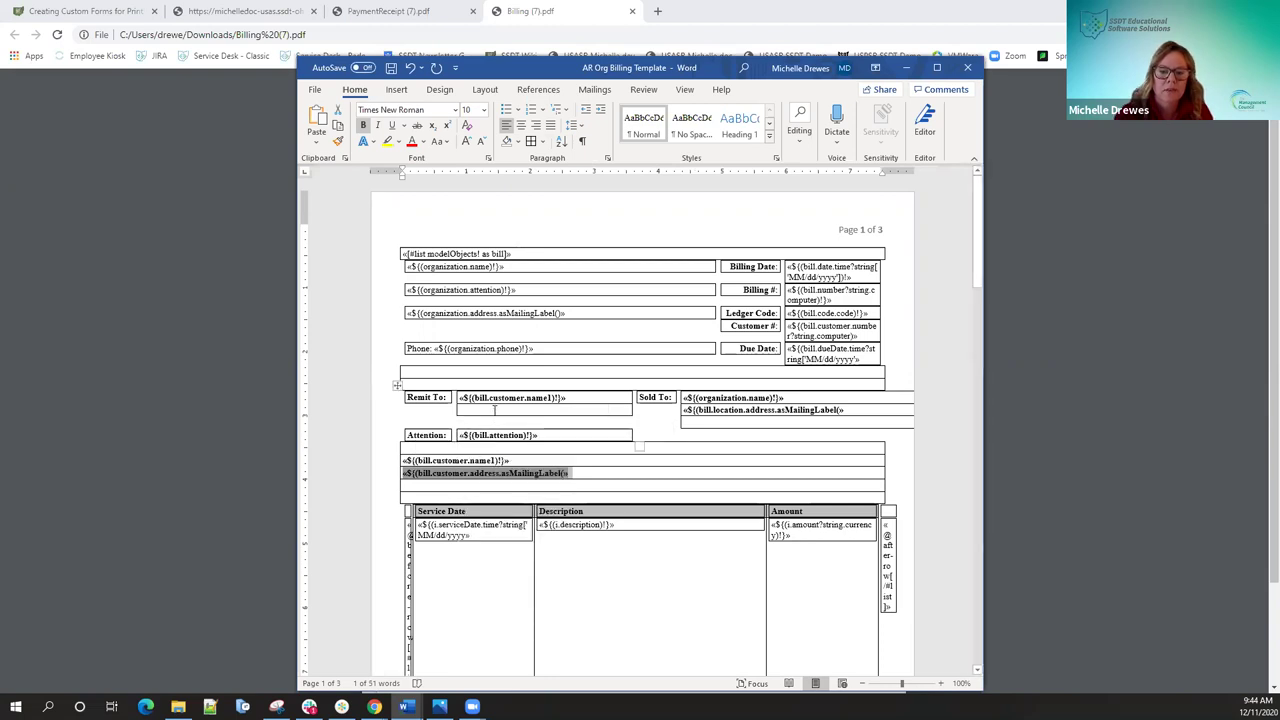
click(497, 417)
key(ctrl+v)
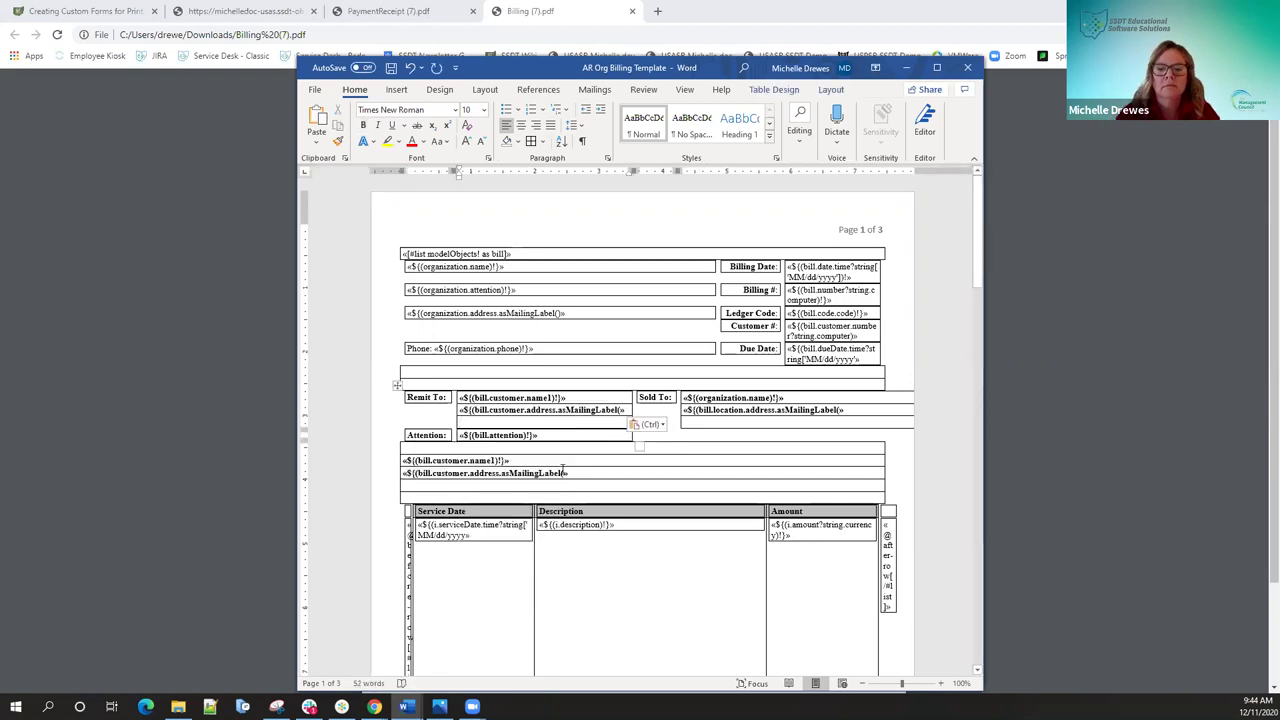
- Delete the original customer name and address lines from the lower block
click(555, 461)
key(shift+Home)
key(Delete)
key(shift+Home)
key(Delete)
click(440, 399)
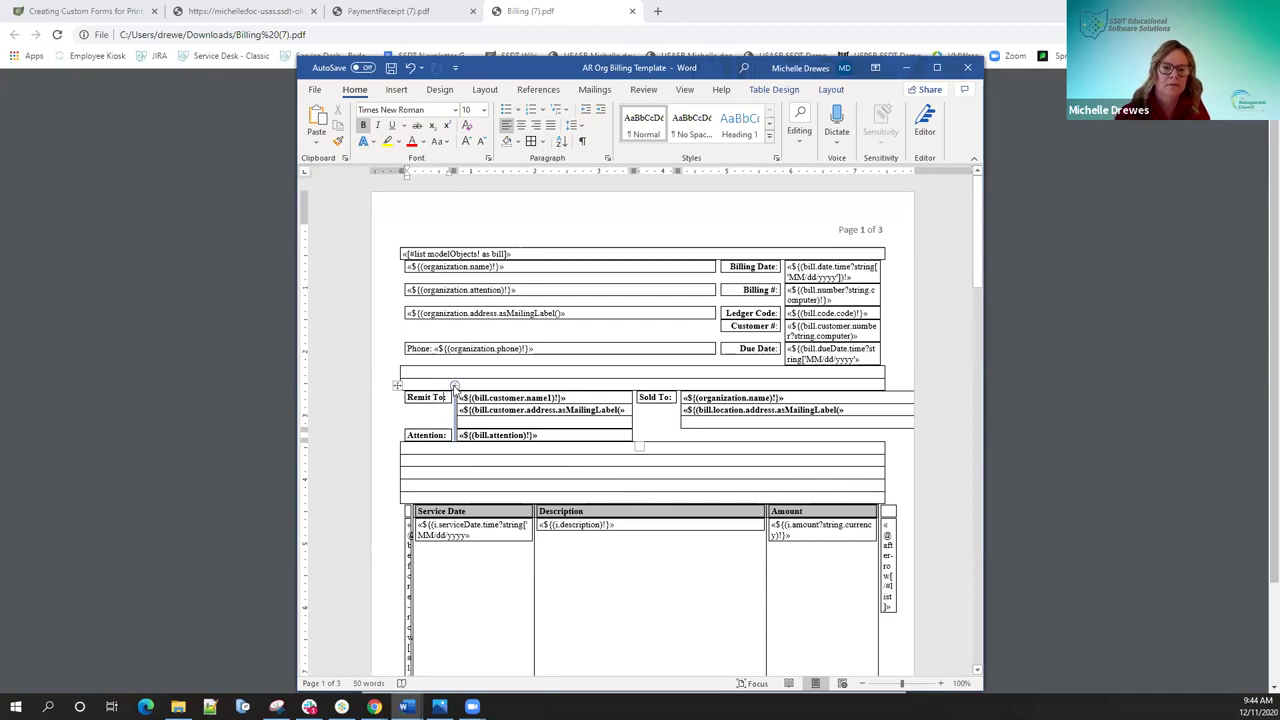
- Relabel the left block 'Sold To:' and the right block 'Remit To:'
key(BackSpace)
key(BackSpace)
key(BackSpace)
key(BackSpace)
key(BackSpace)
key(BackSpace)
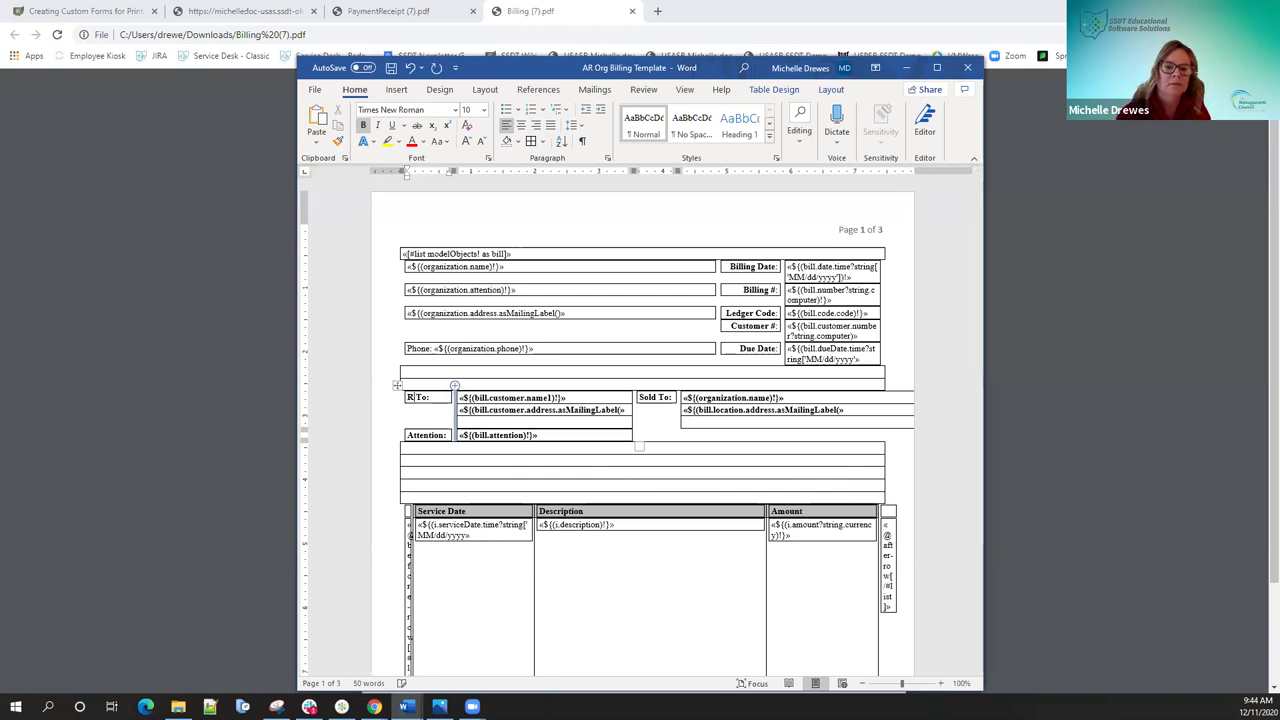
text(Sold)
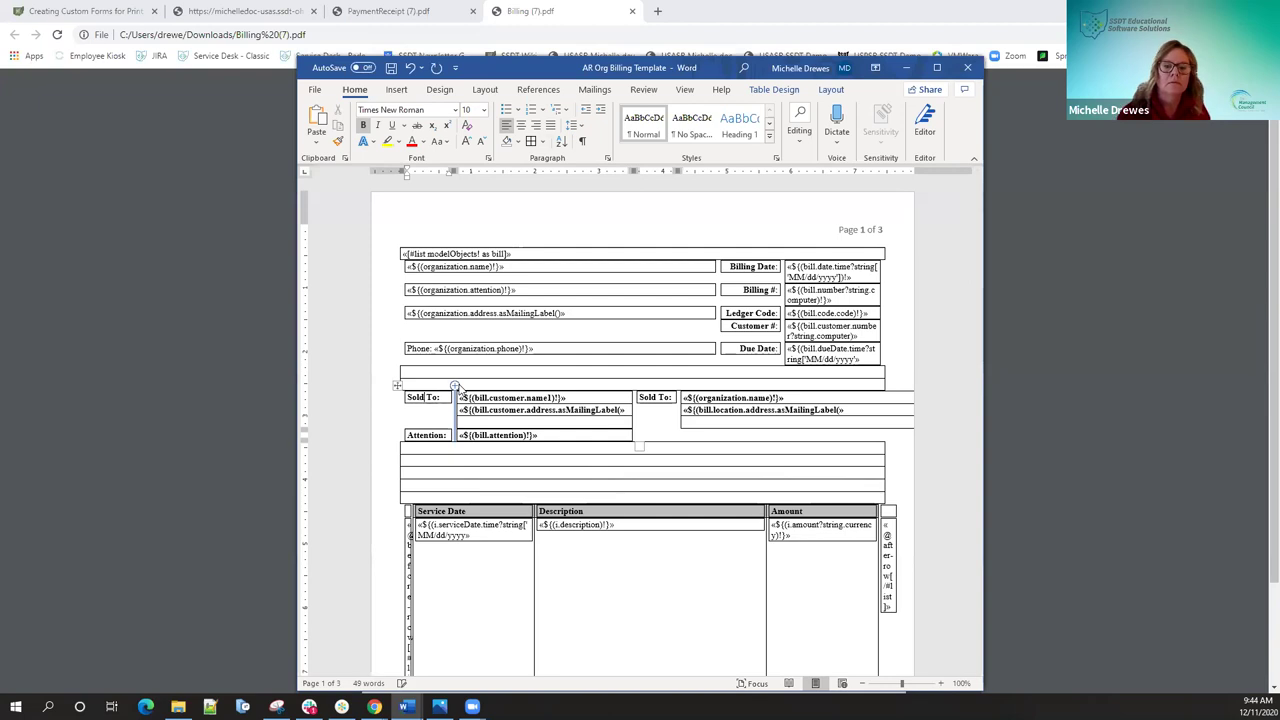
click(656, 397)
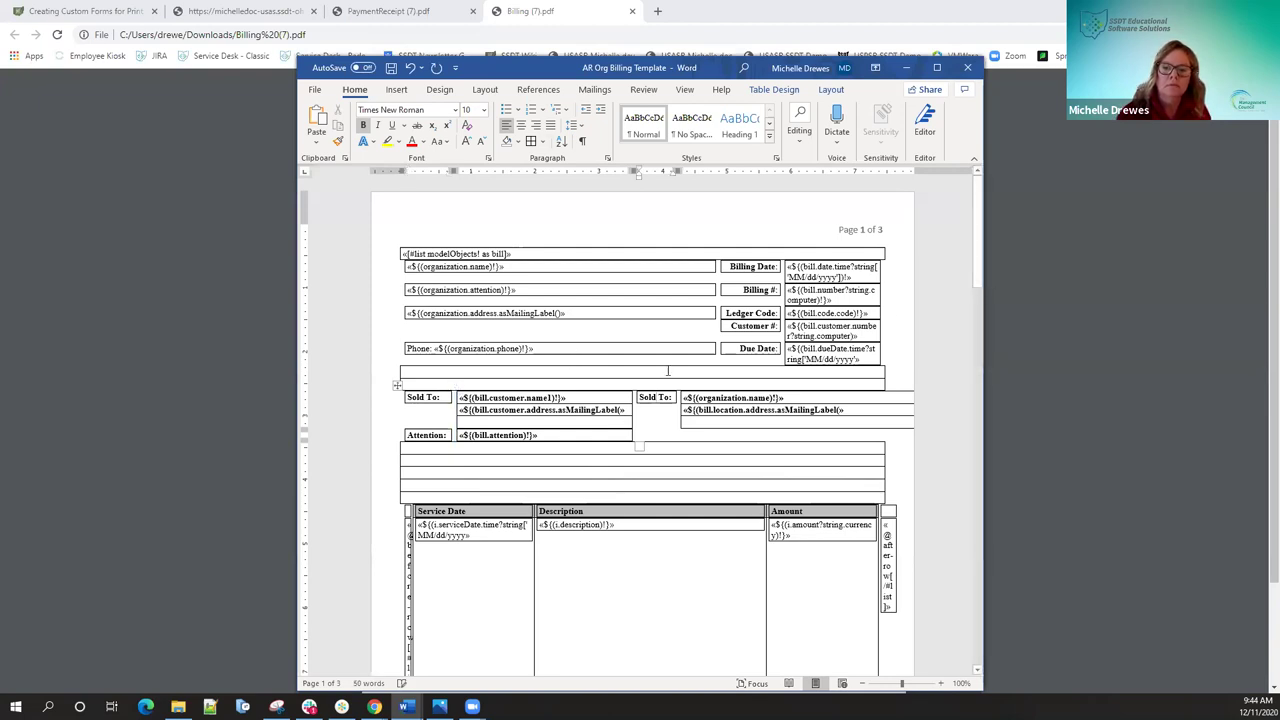
key(BackSpace)
key(BackSpace)
key(BackSpace)
key(BackSpace)
key(BackSpace)
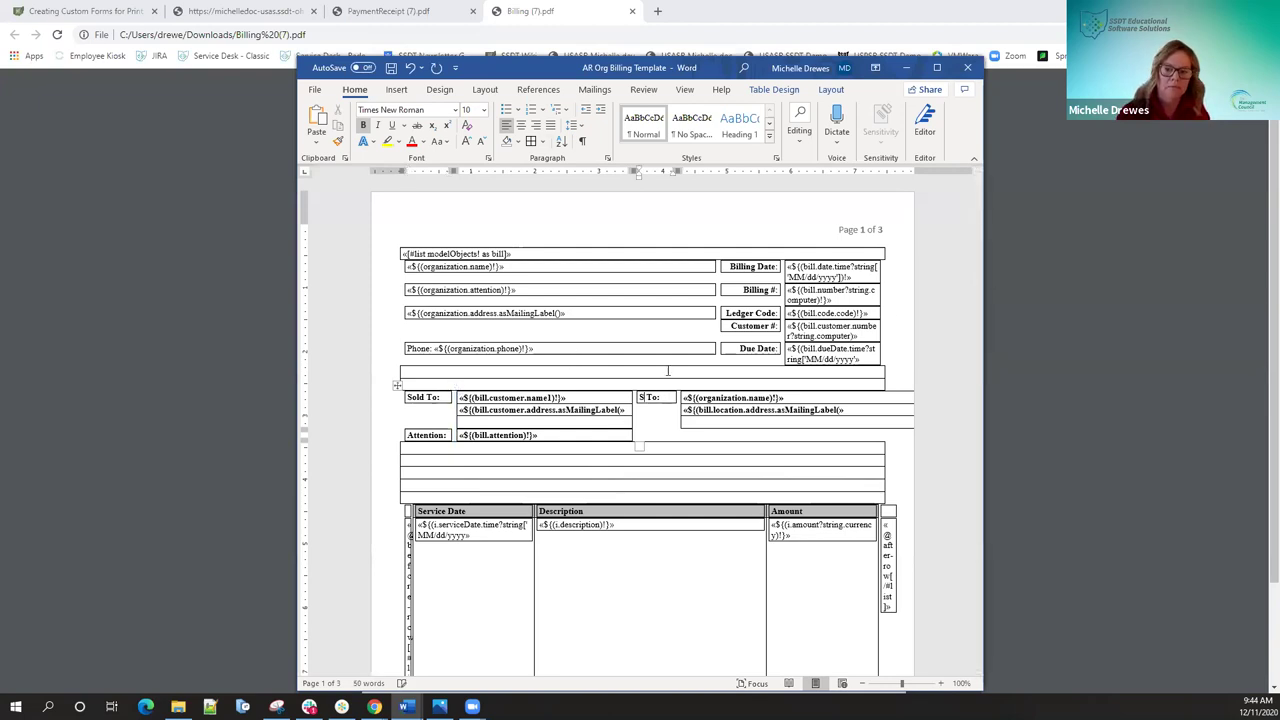
text(Remit)
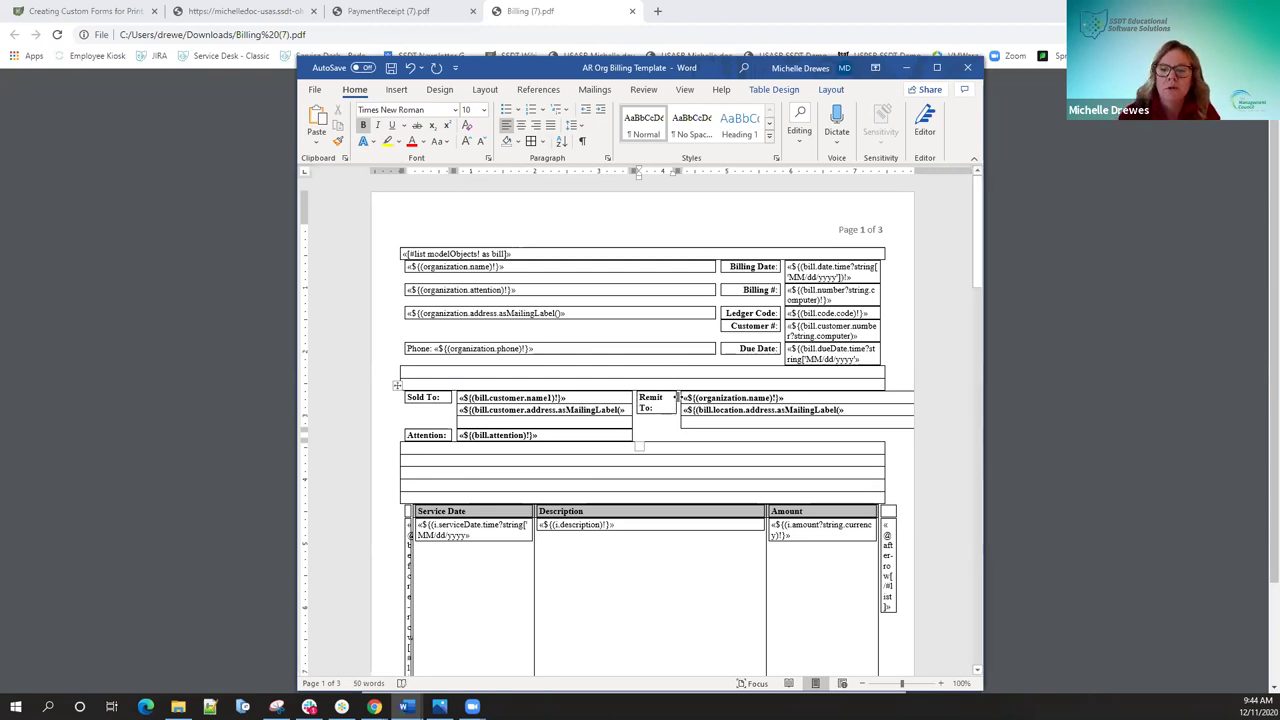
click(902, 397)
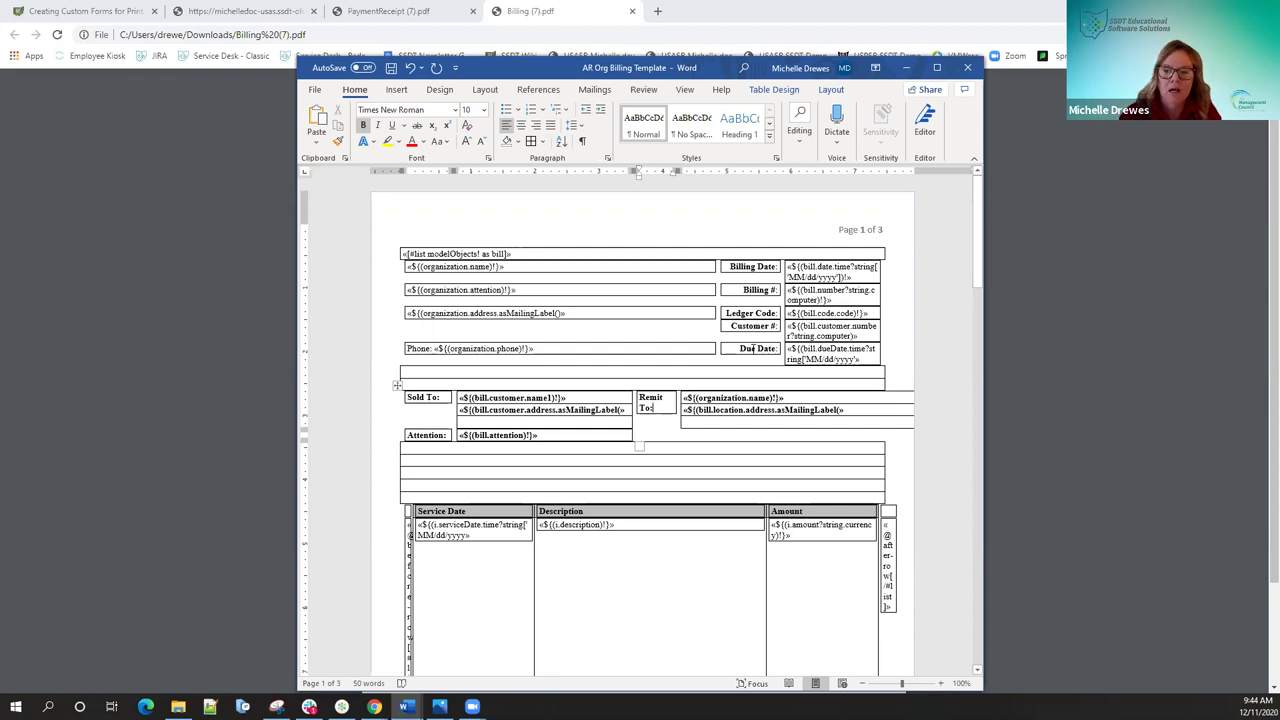
- Delete the 'Due Date:' label from the billing details table
click(740, 348)
drag(735, 348, 778, 350)
key(Delete)
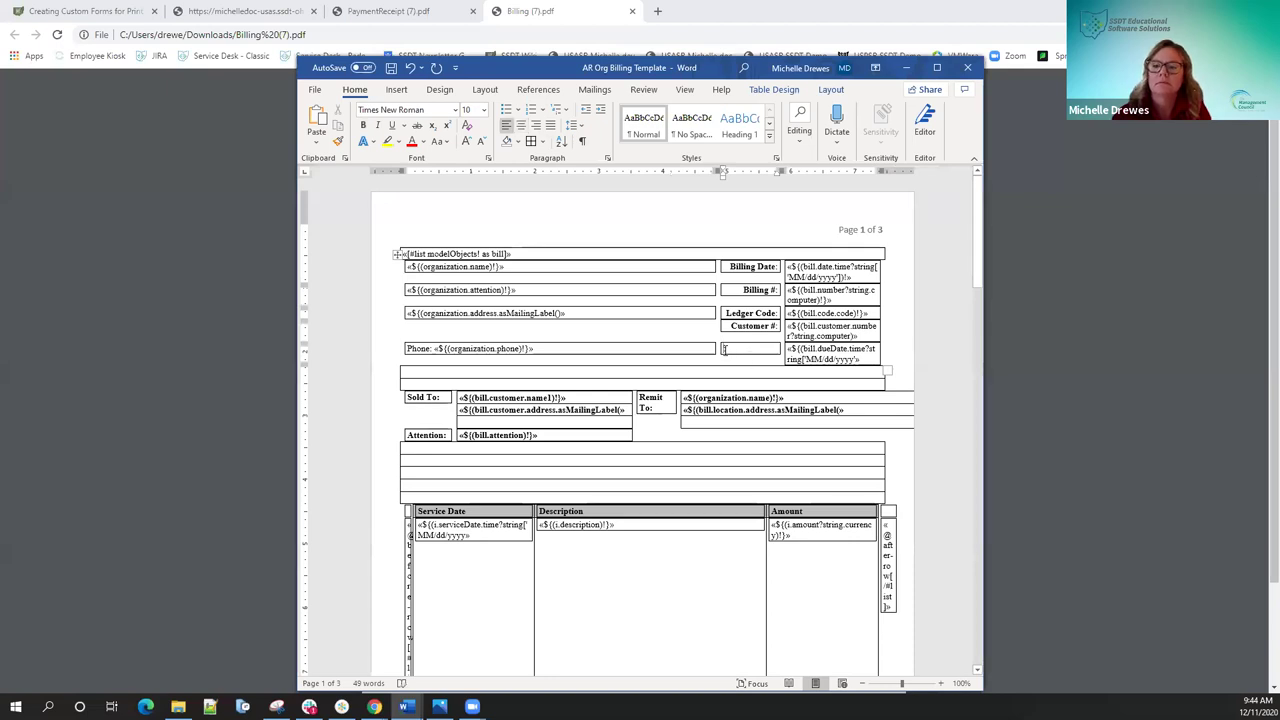
- Delete the dueDate merge field, leaving the cells beside Phone empty
click(818, 349)
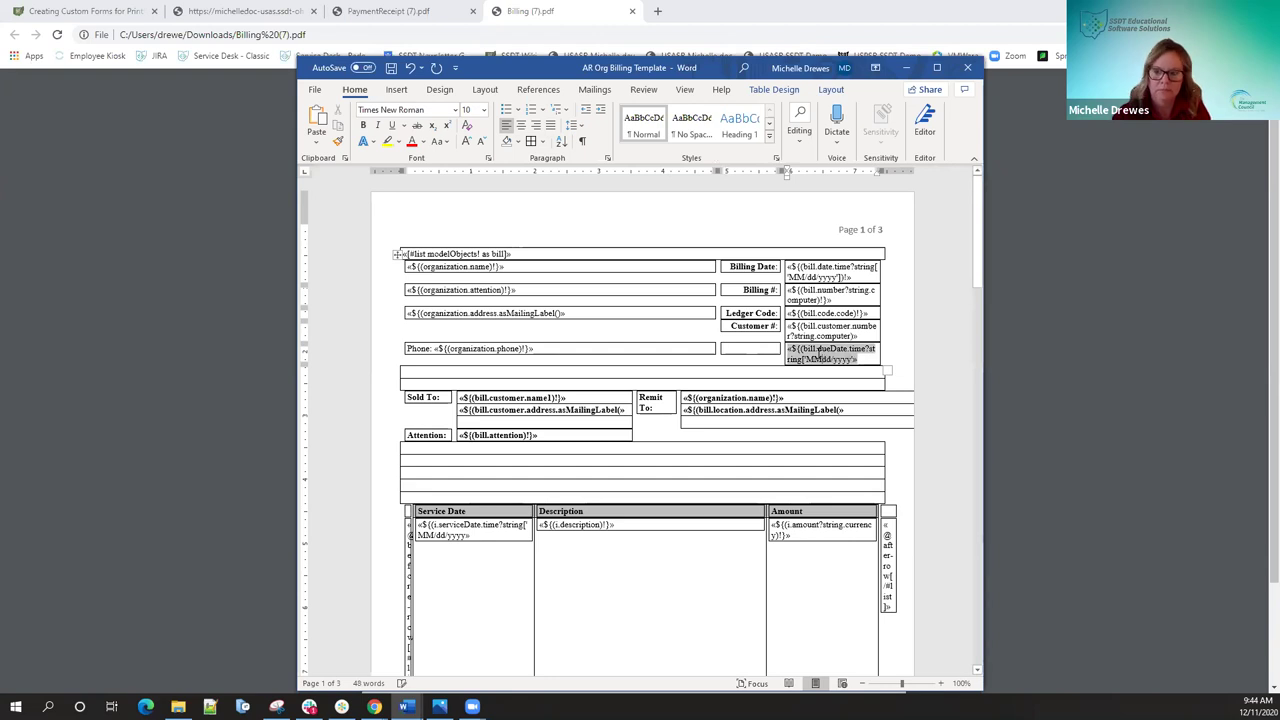
double_click(858, 360)
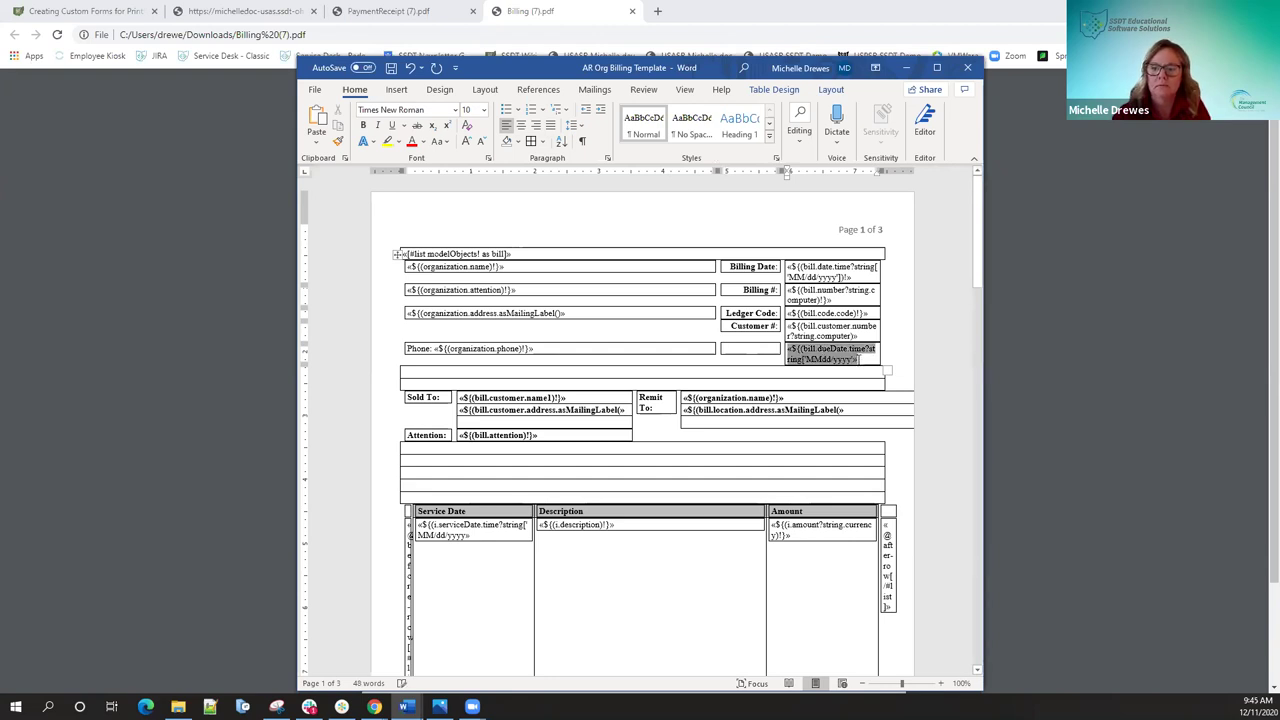
key(Delete)
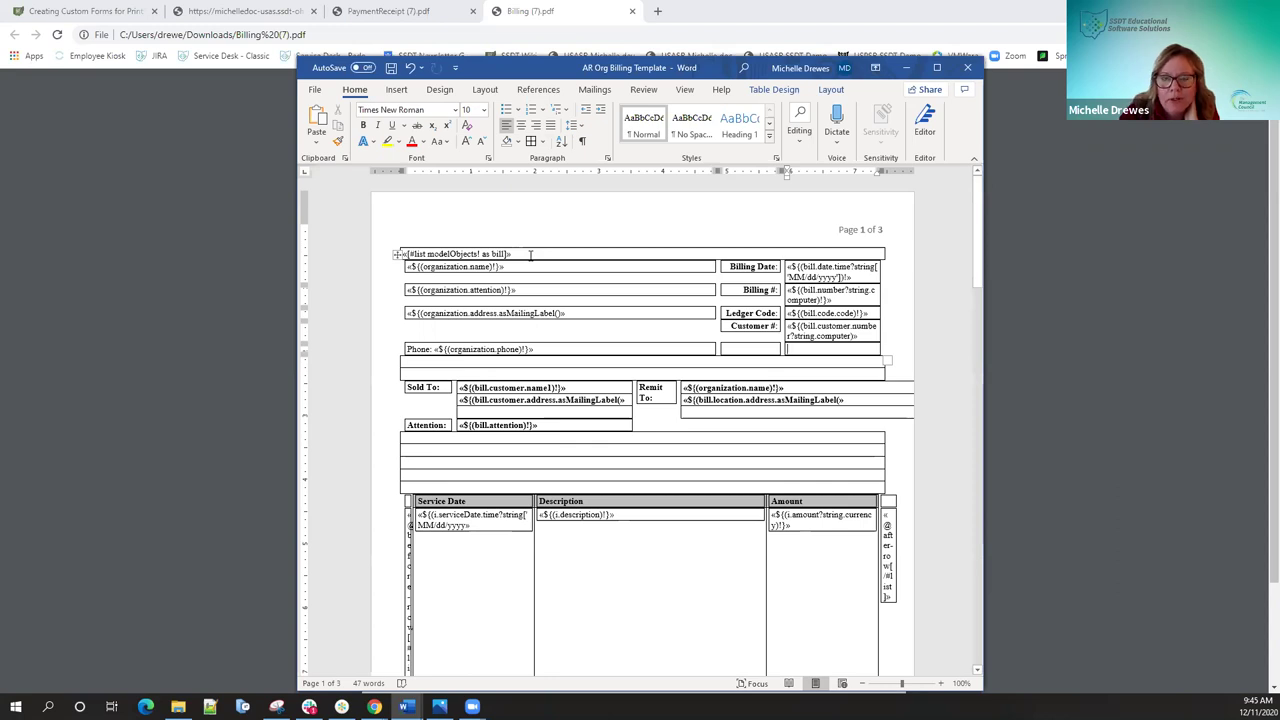
click(529, 254)
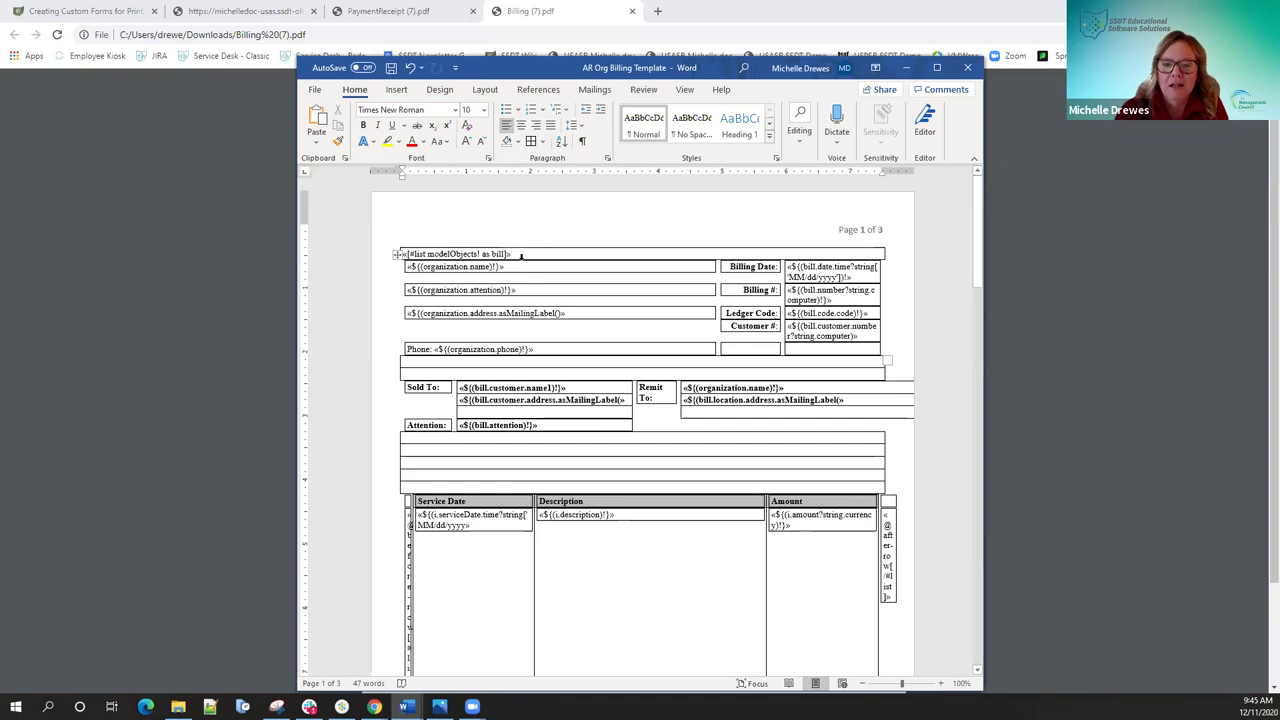
- Insert a blank line after the «[#list modelObjects! as bill]» directive
scroll(519, 257, down, 8)
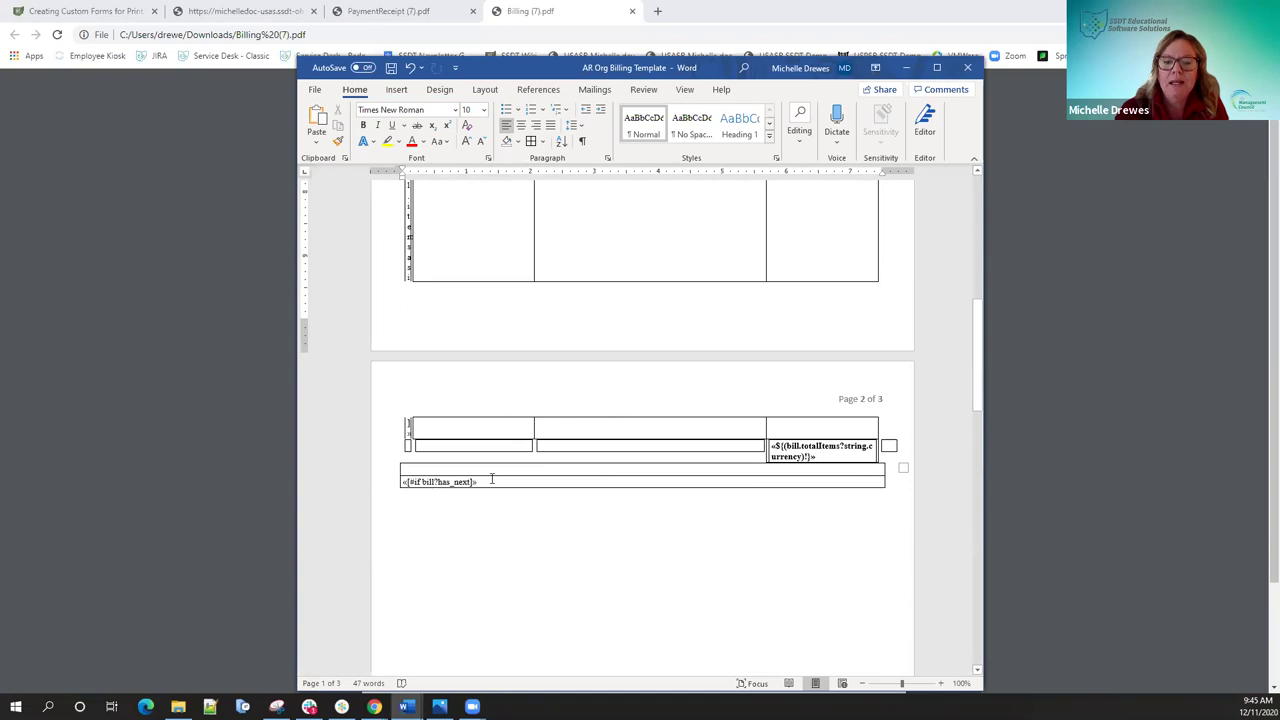
scroll(491, 477, down, 8)
scroll(489, 468, down, 3)
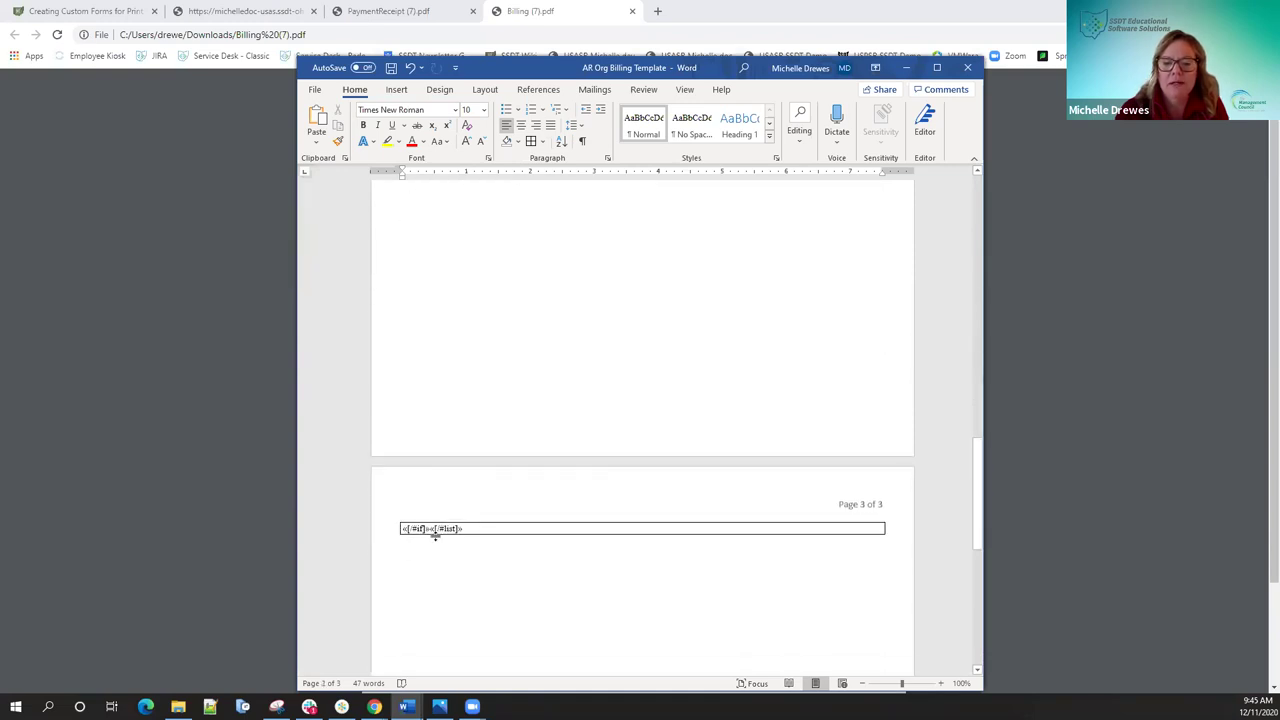
scroll(534, 371, up, 18)
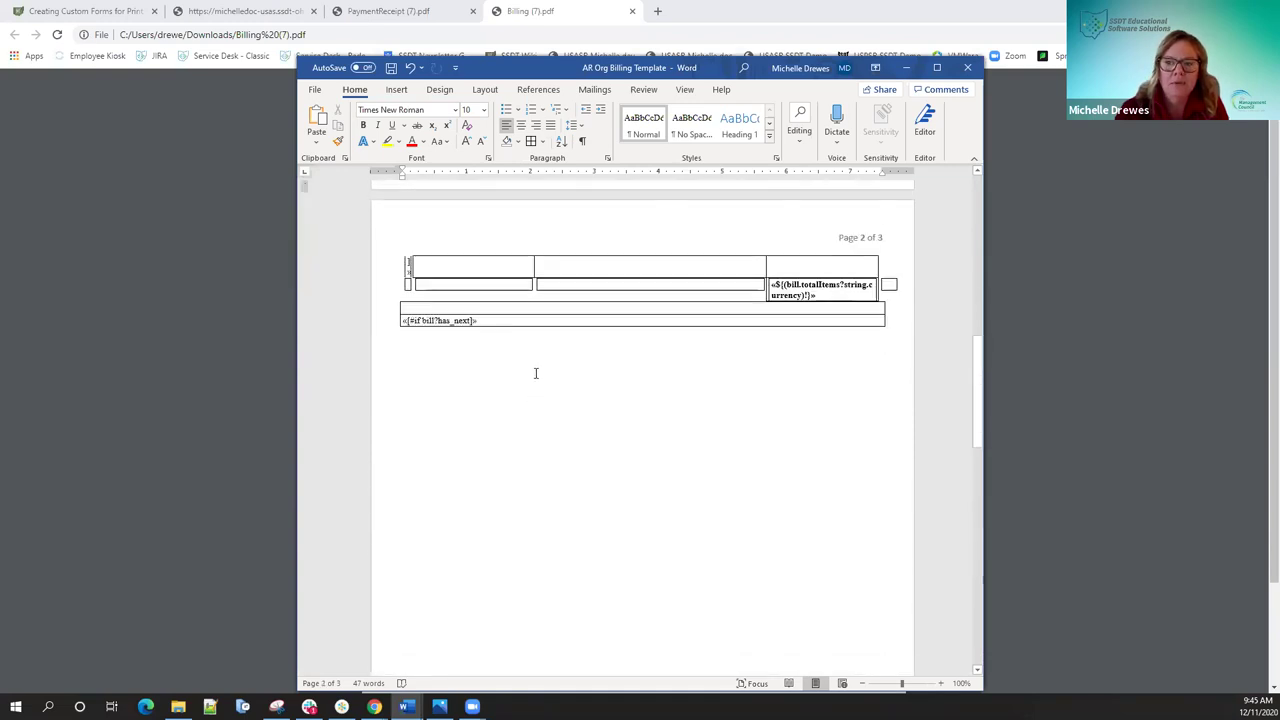
scroll(534, 371, up, 1)
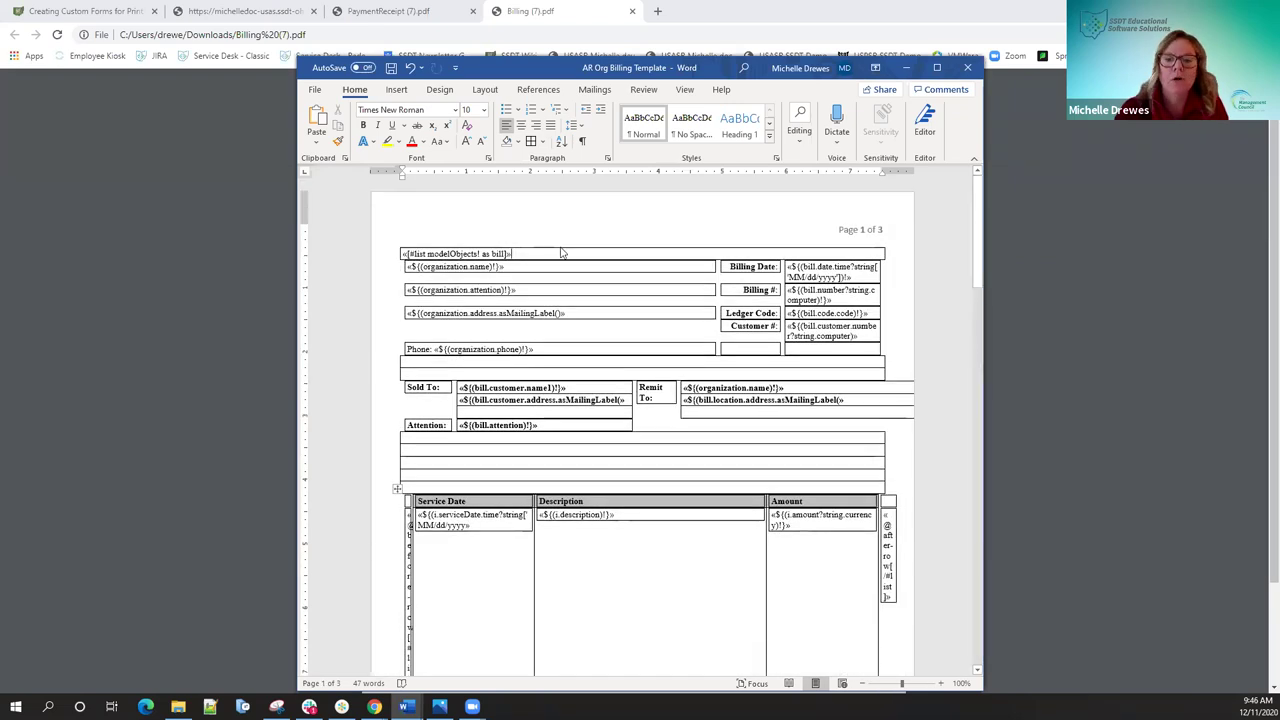
click(561, 253)
key(Return)
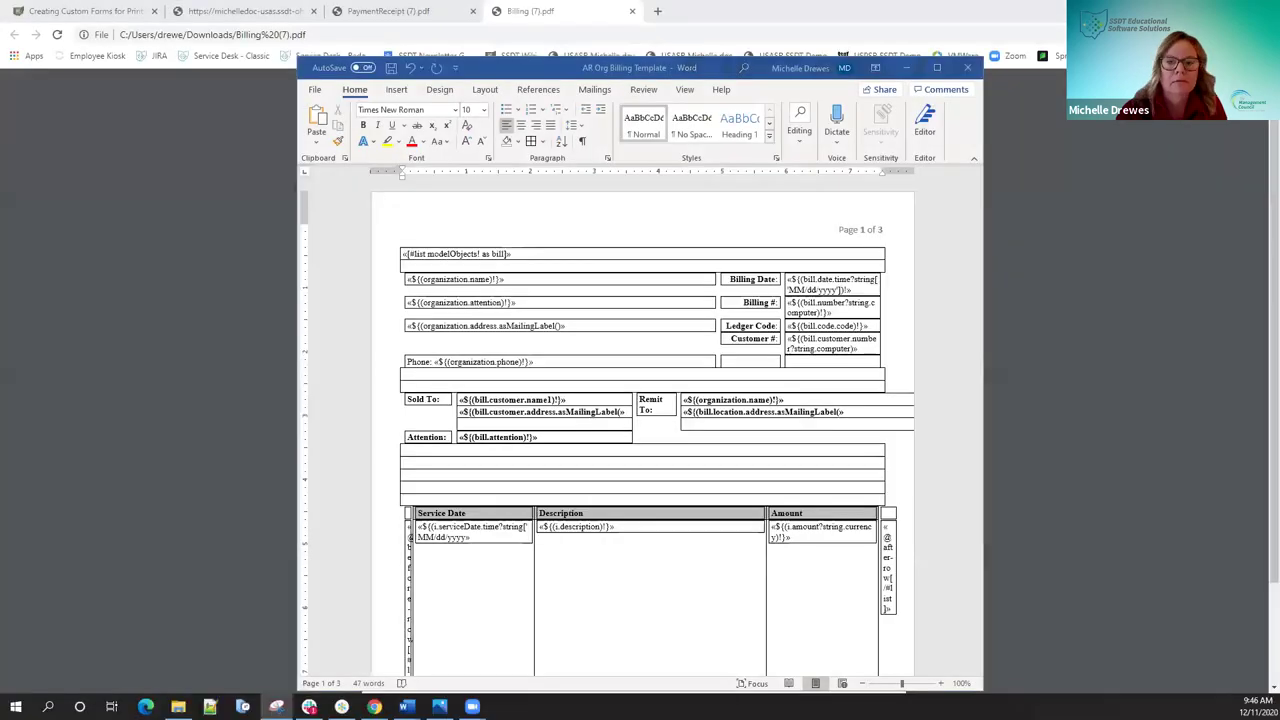
- Paste the Sampleville Schools Invoice banner into the new empty row and center it
click(432, 268)
right_click(432, 268)
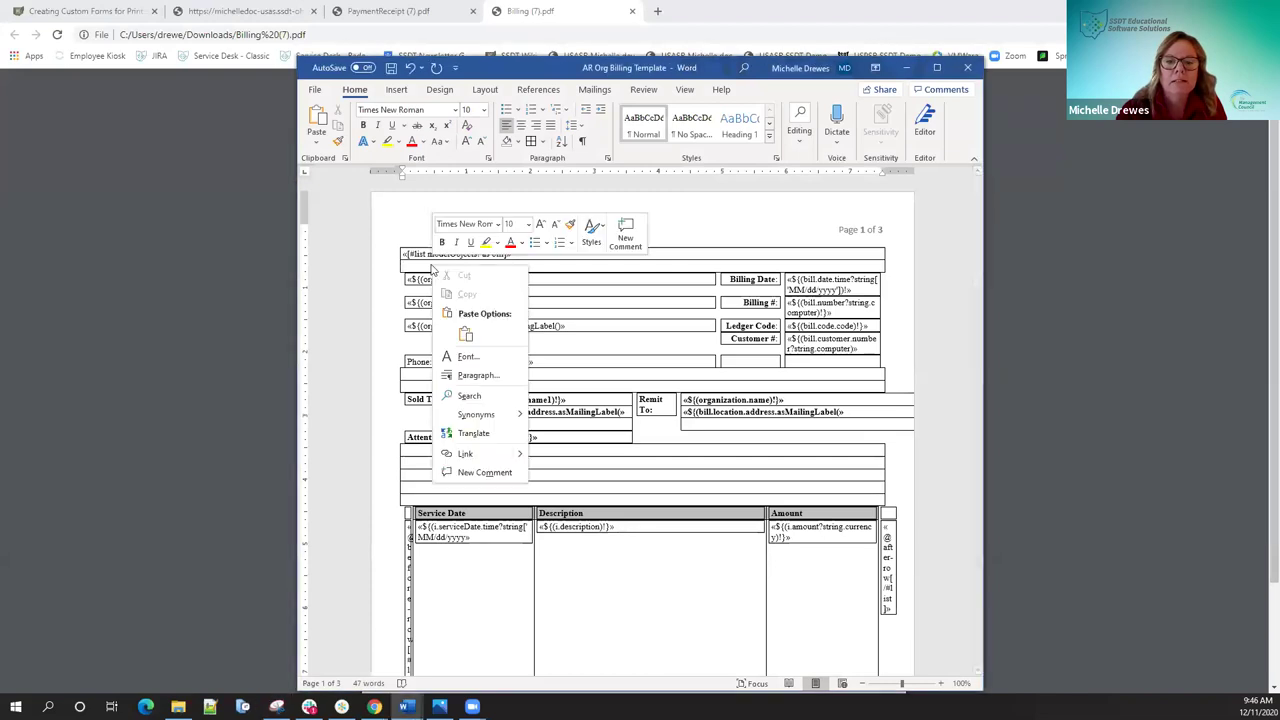
click(466, 334)
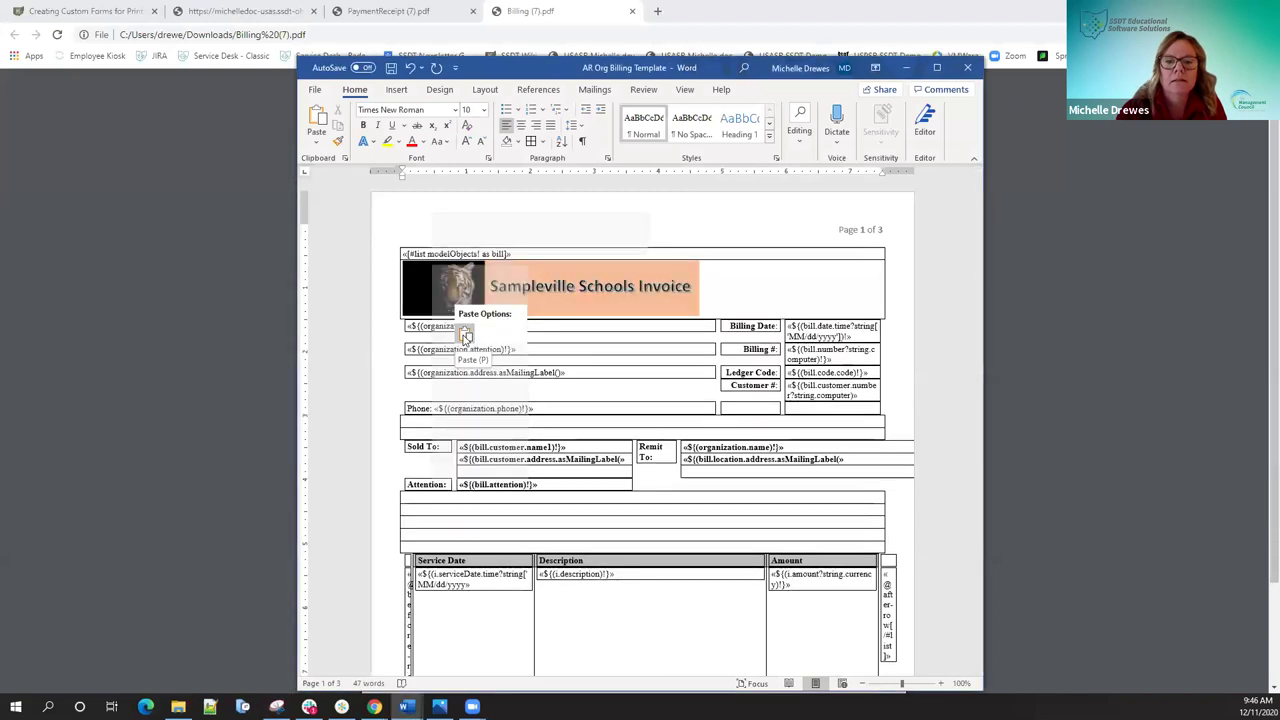
click(638, 288)
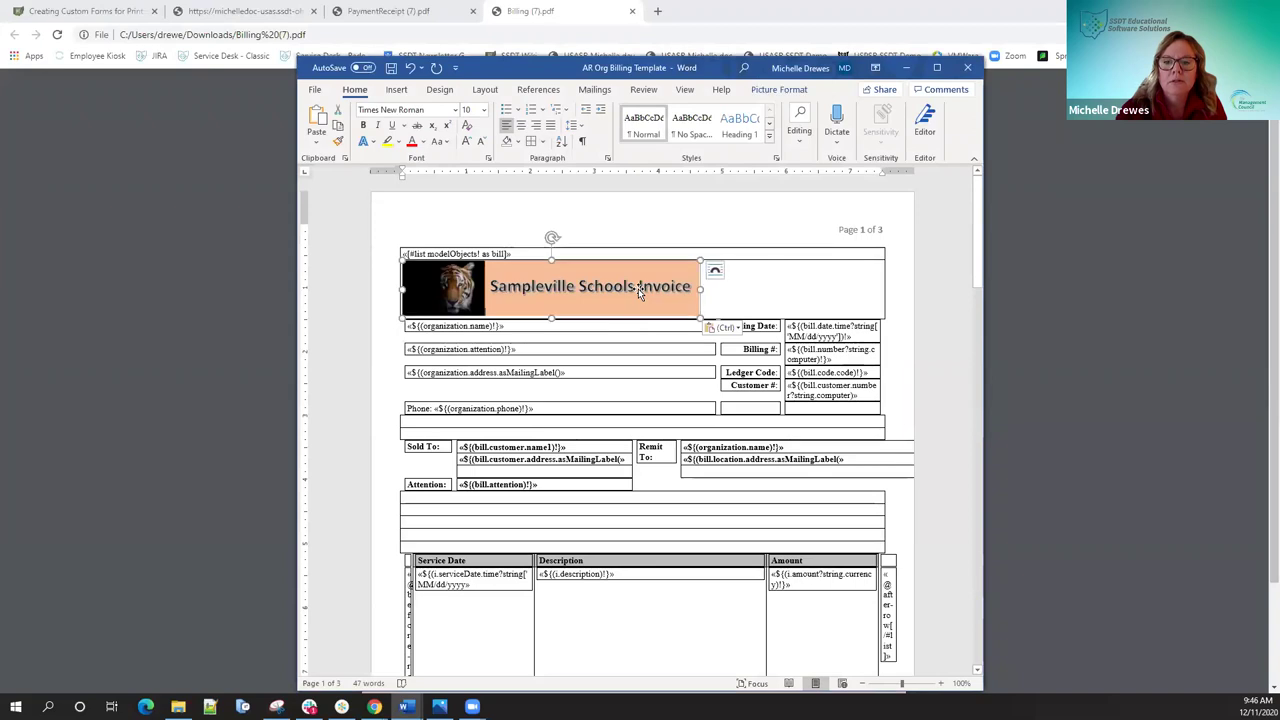
click(520, 126)
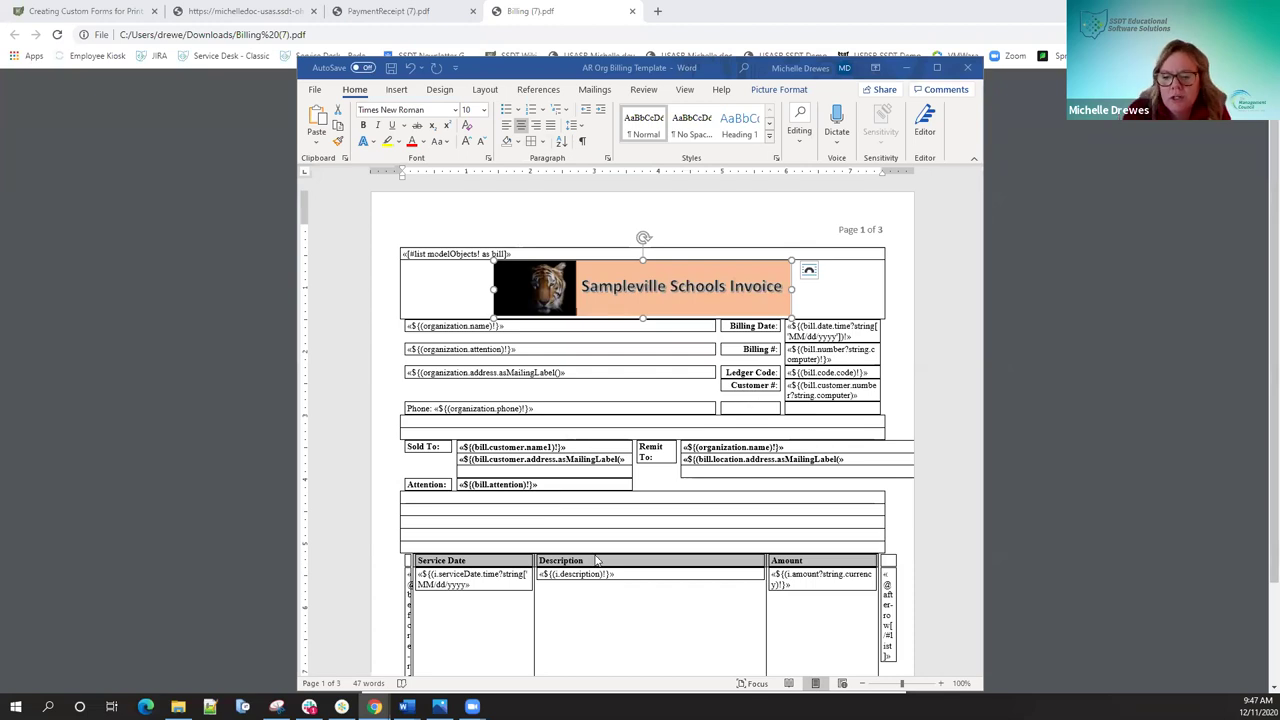
scroll(805, 521, down, 4)
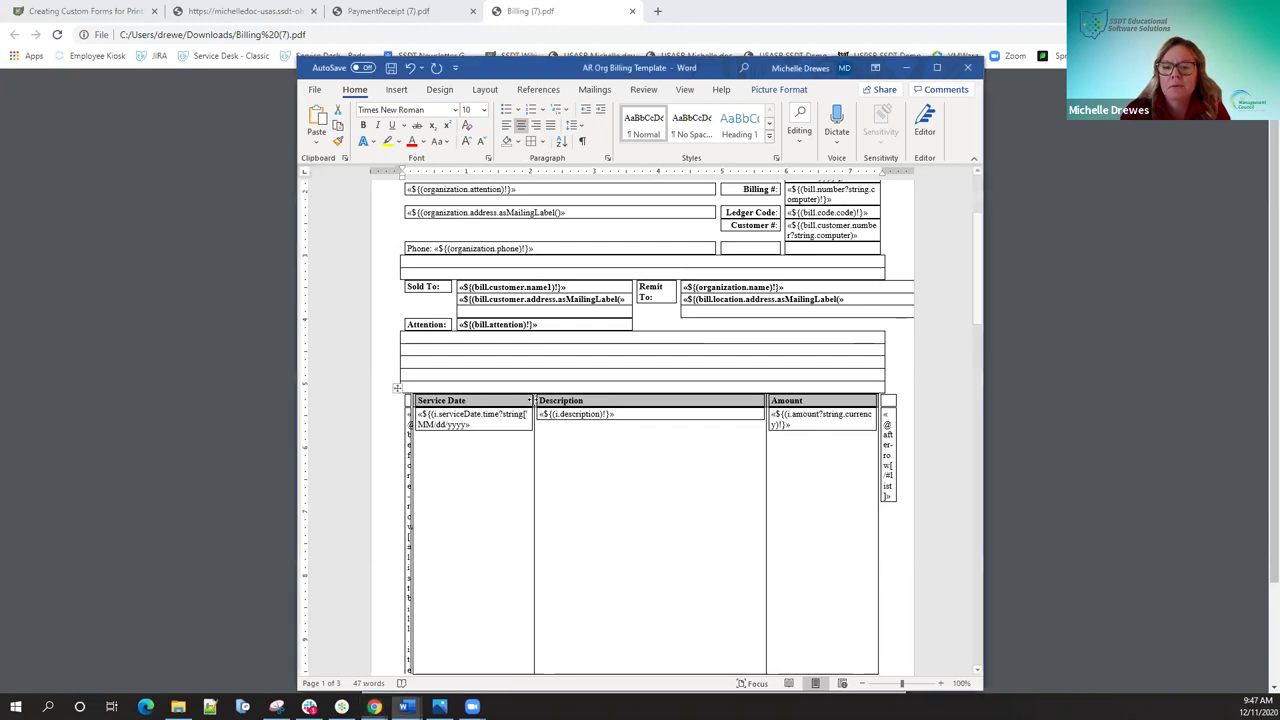
shift+click(531, 398)
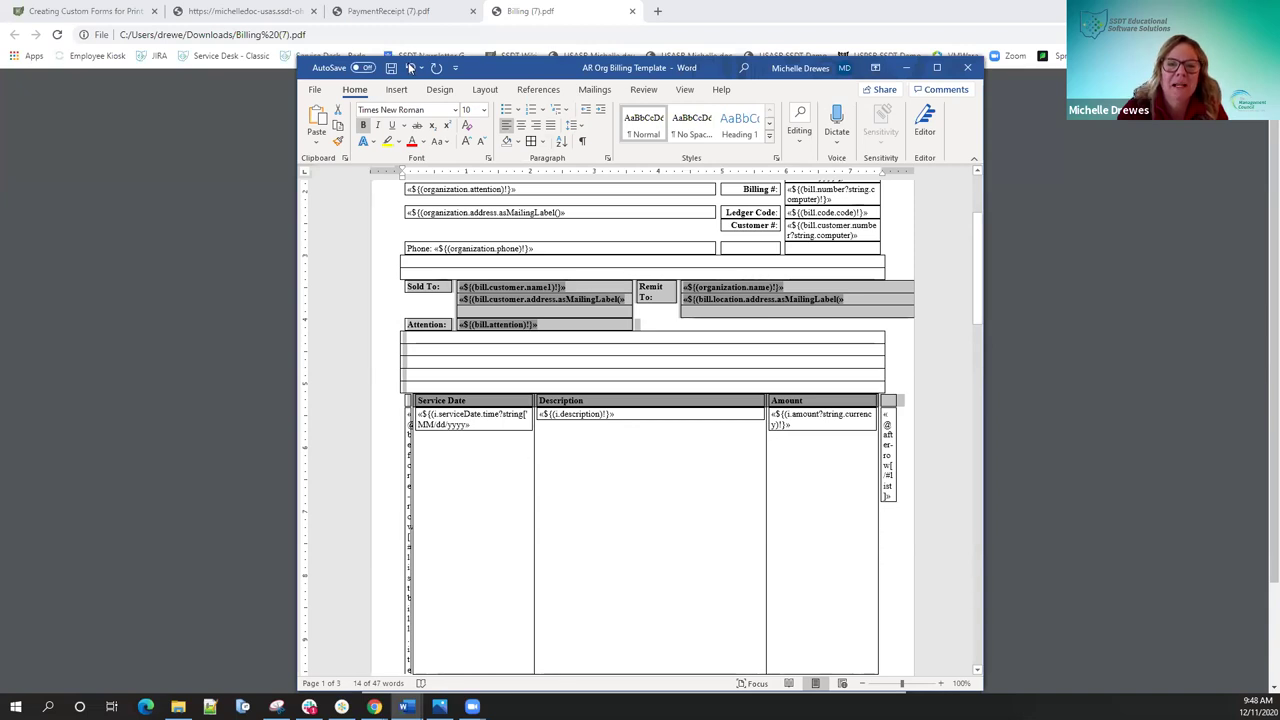
mouse_move(178, 706)
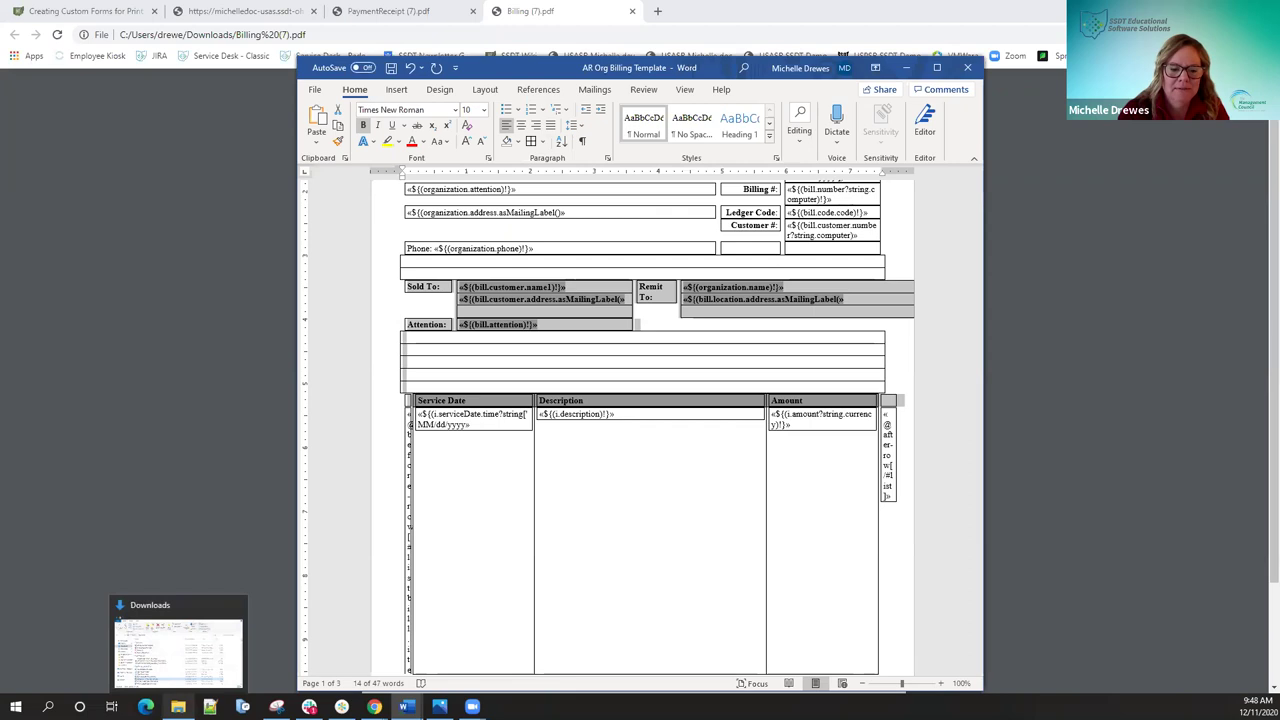
- Open Sampleville AR Billing Template from Downloads and move its window to the centre
click(178, 650)
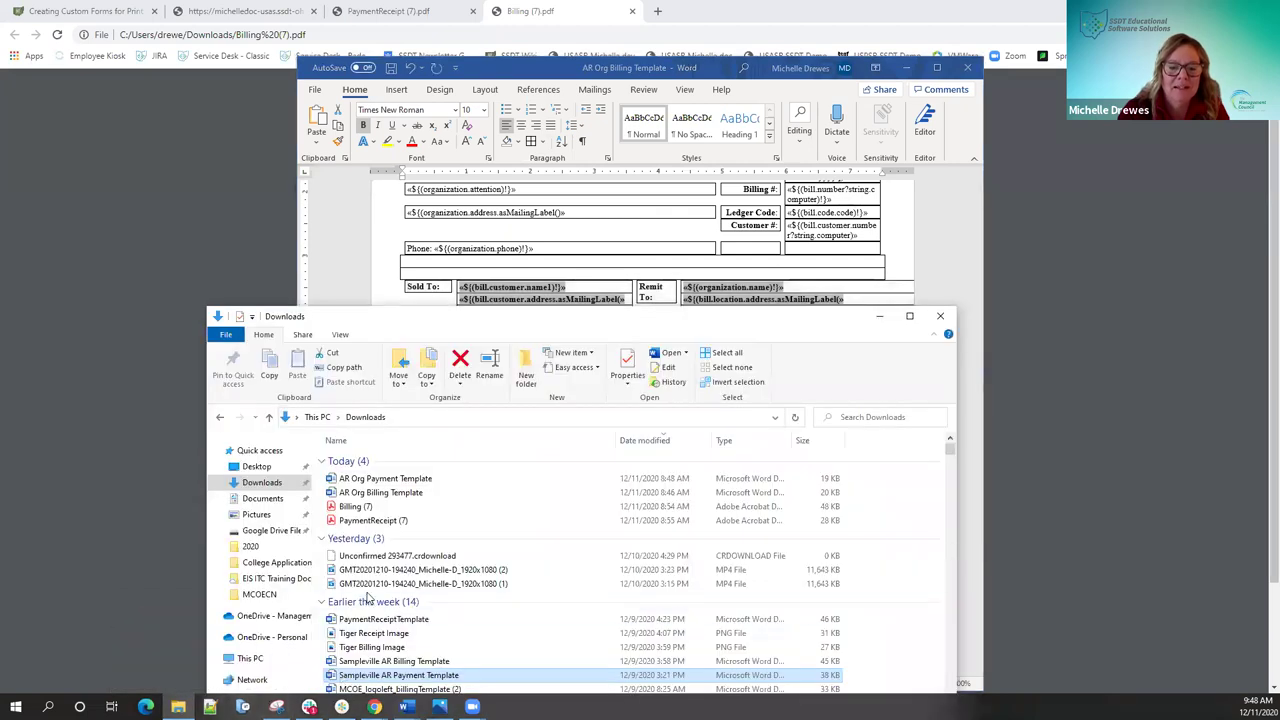
scroll(370, 598, down, 1)
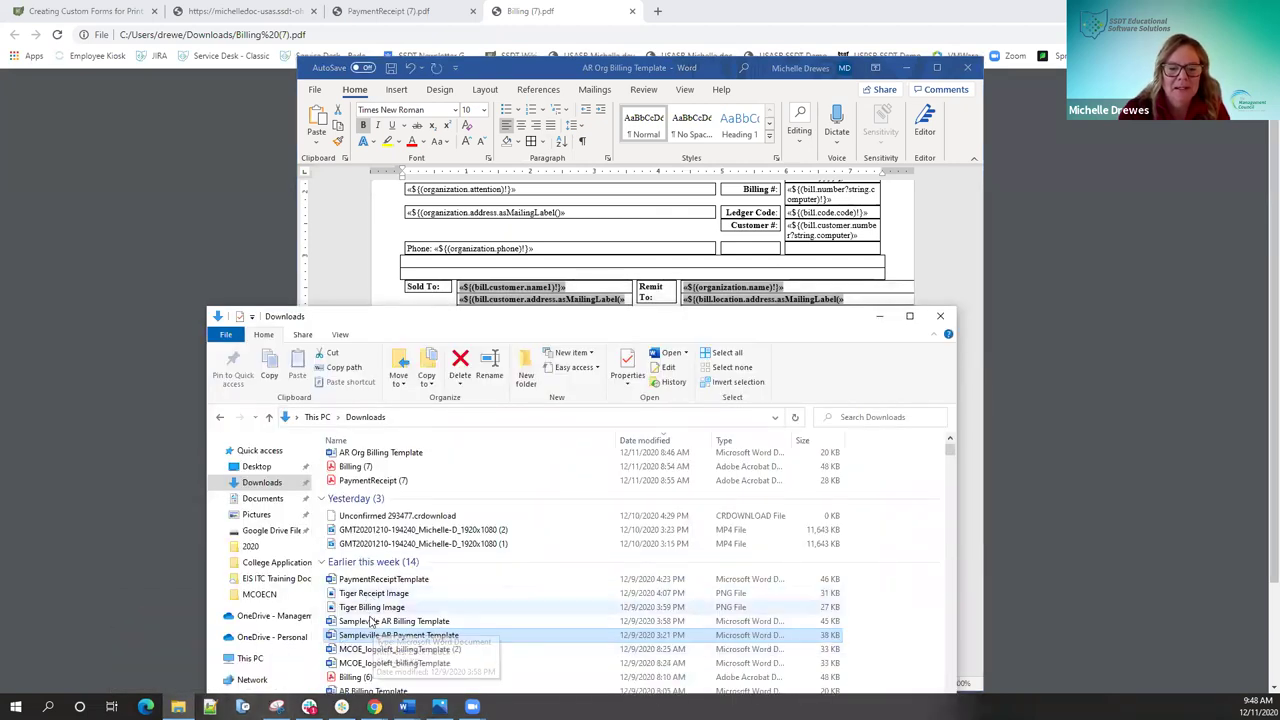
double_click(370, 622)
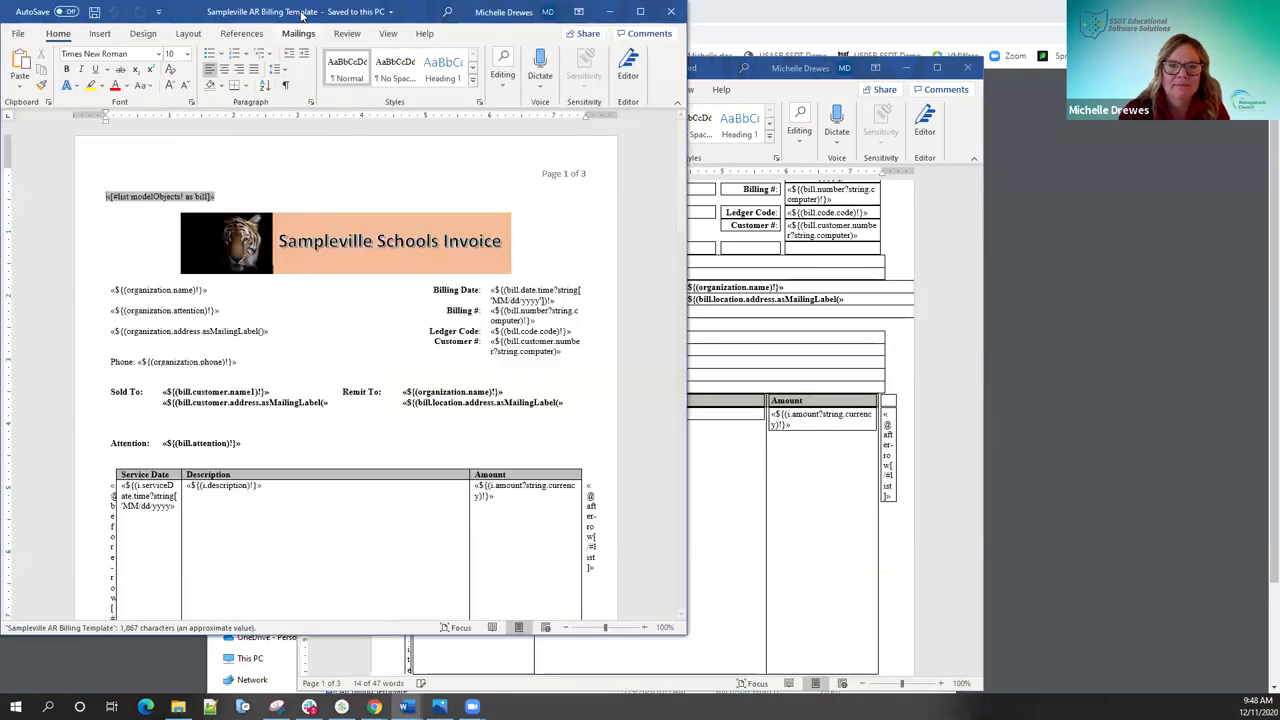
drag(193, 22, 508, 38)
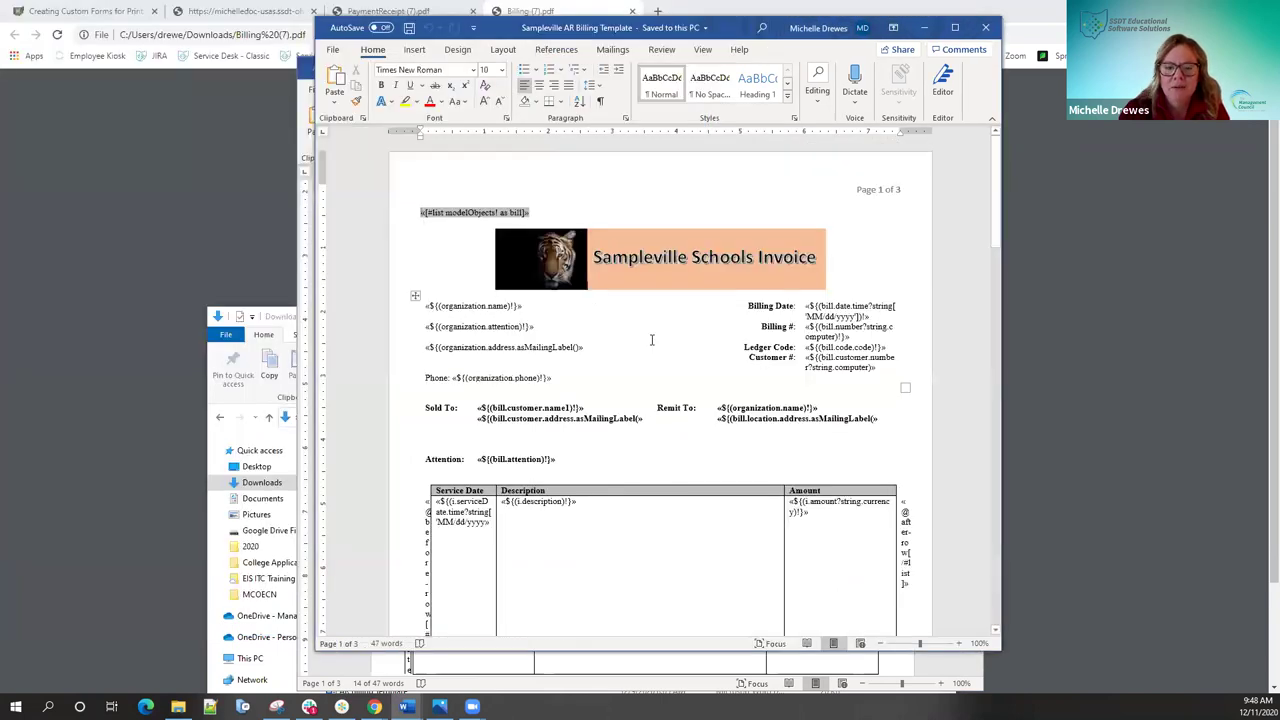
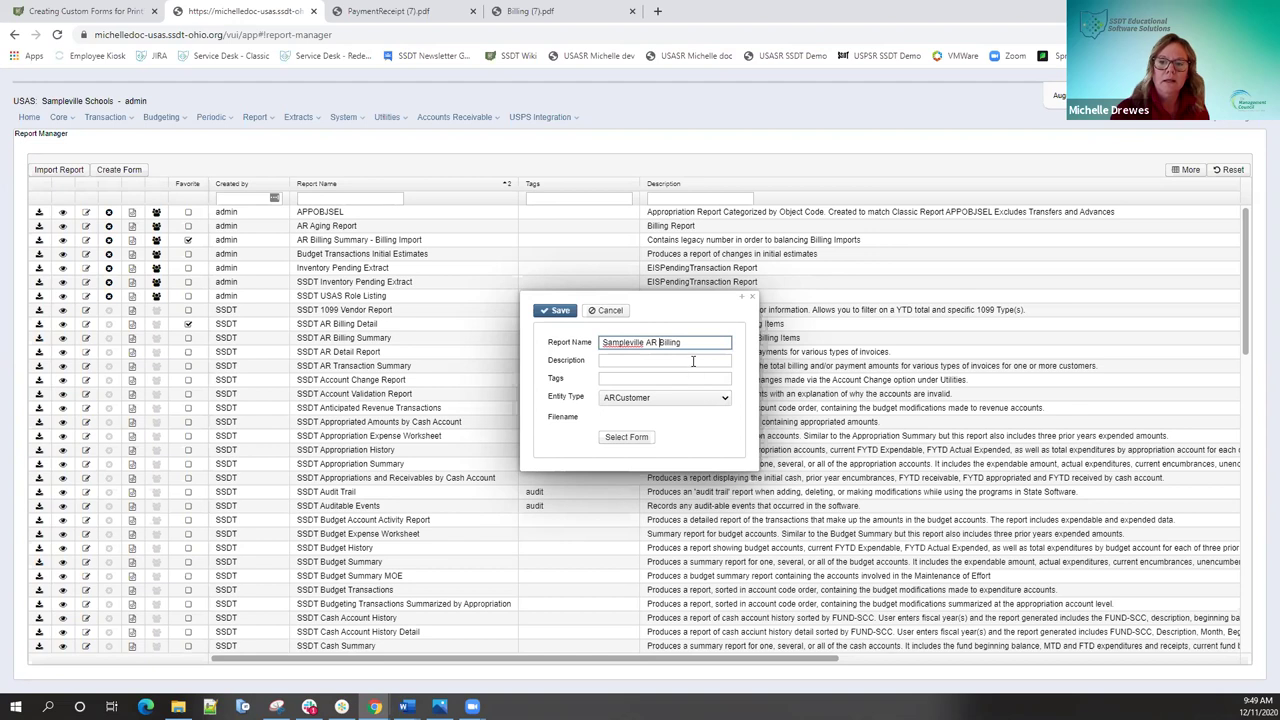
- Give the form description 'Billing Template', tag 'Custom Form' and entity type Billing
text(Bil)
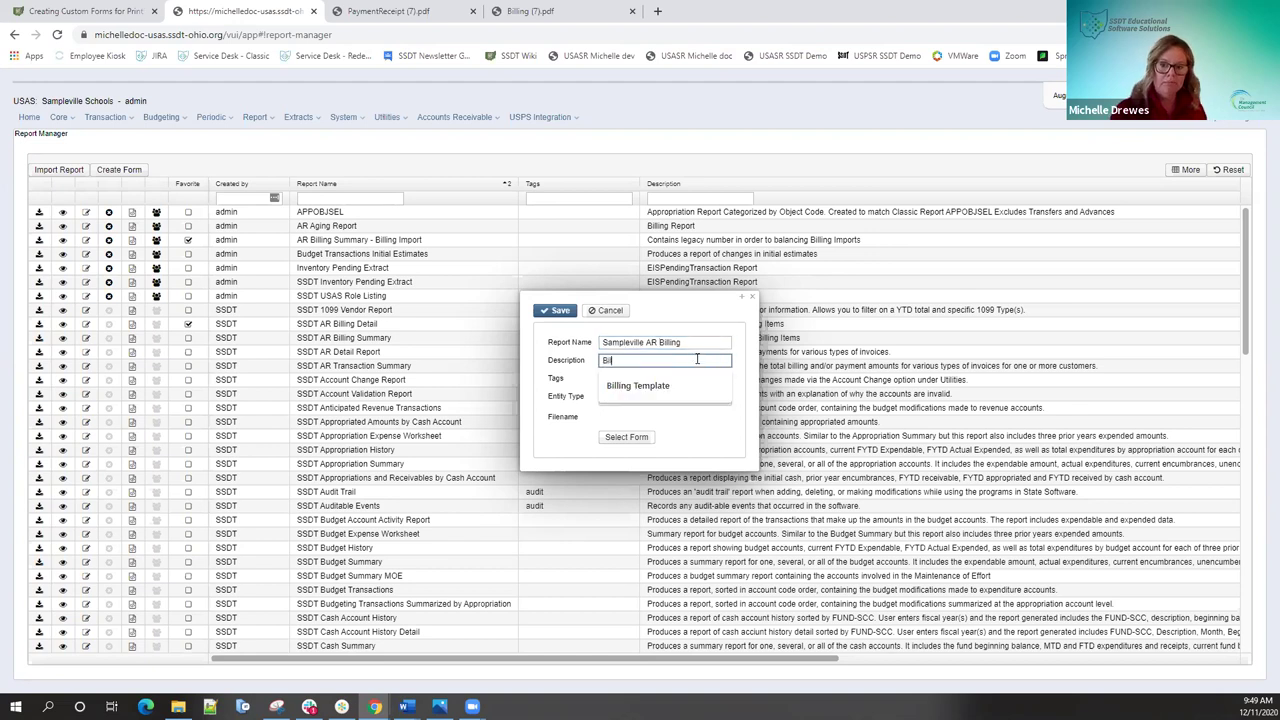
text(ling Template)
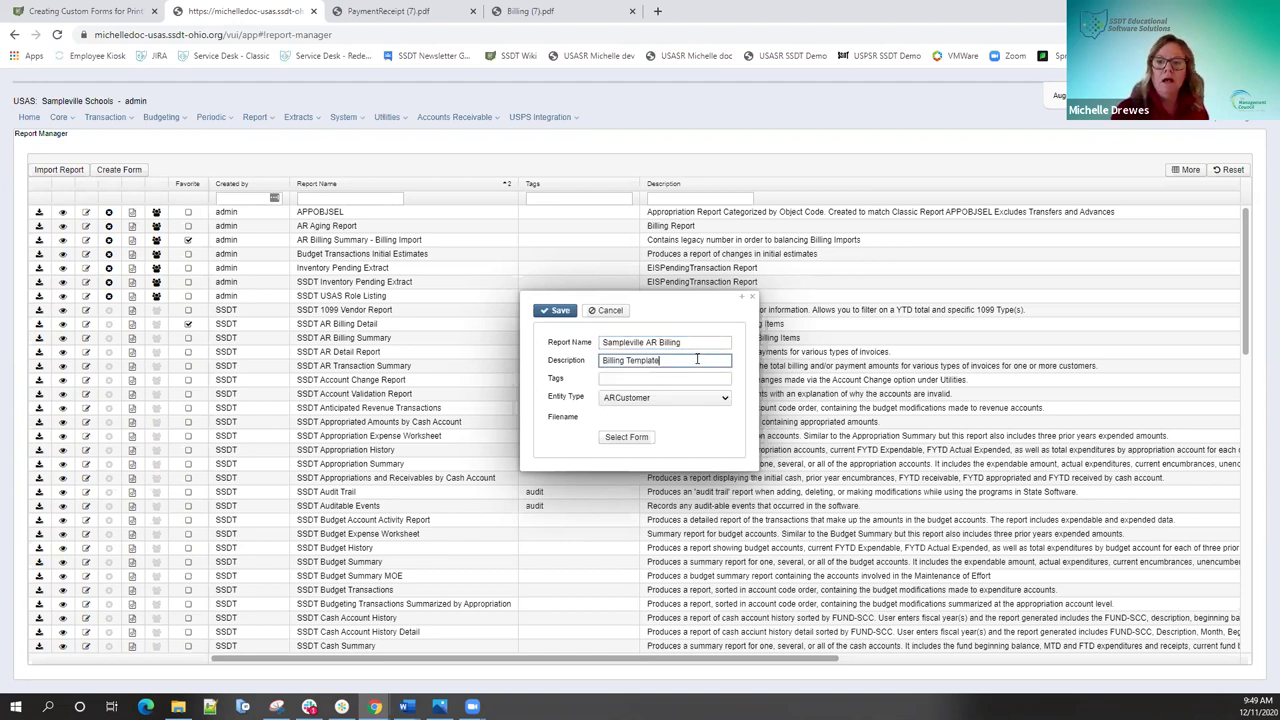
click(663, 378)
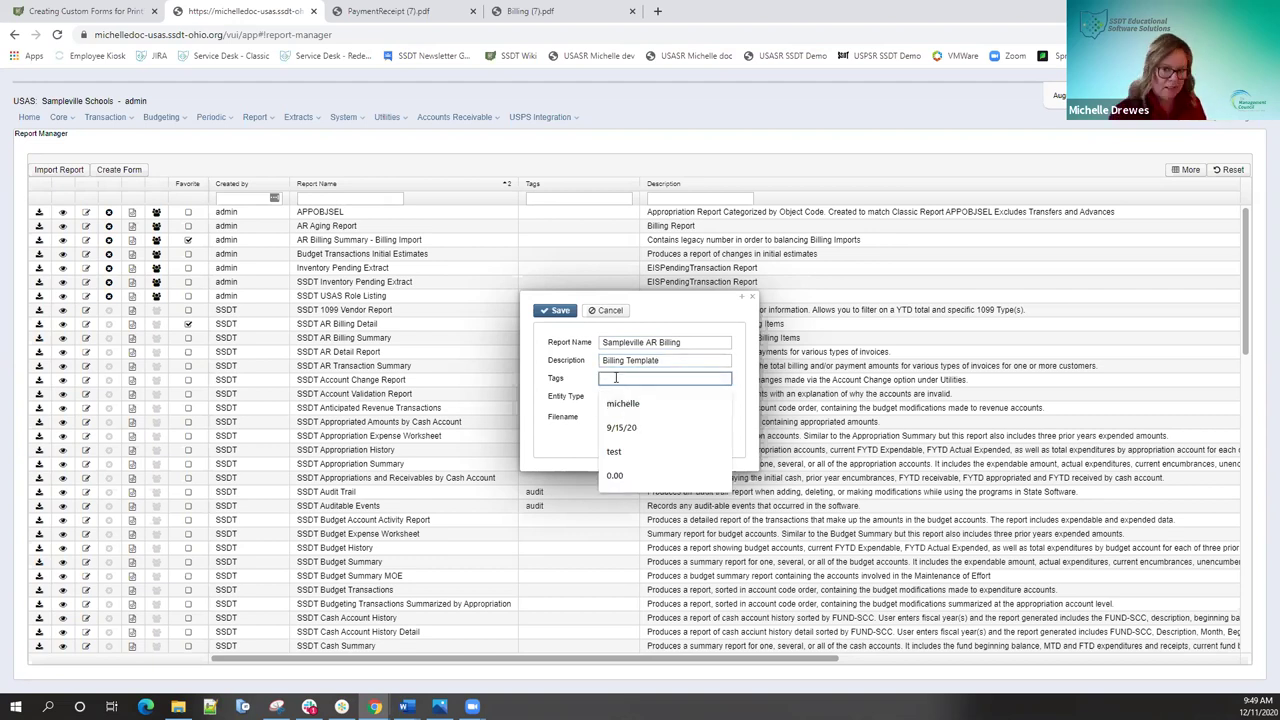
text(Custom Form)
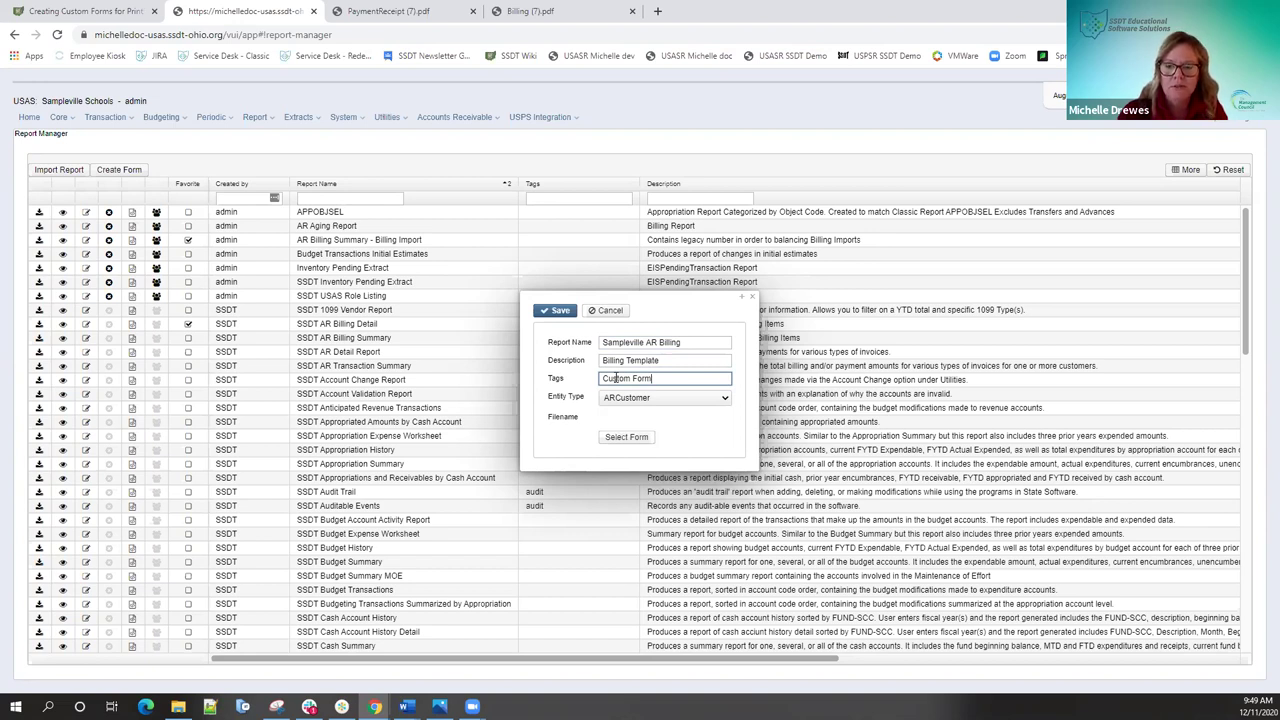
click(727, 398)
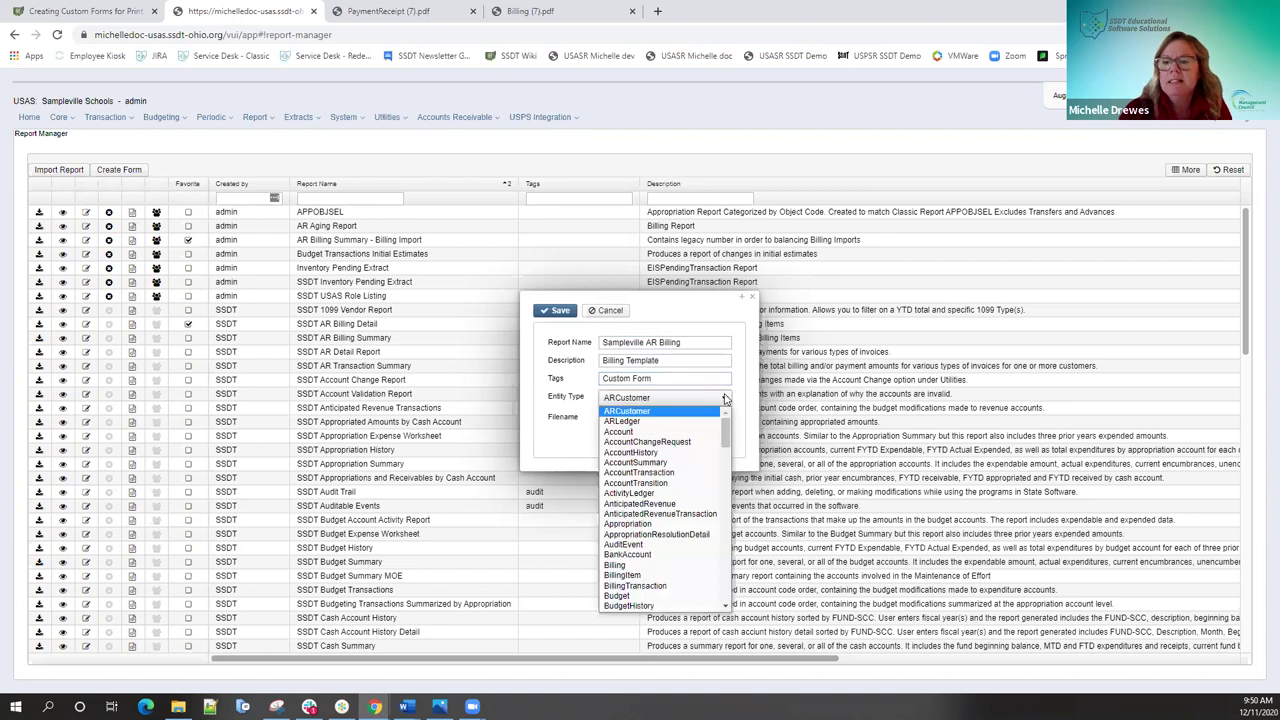
click(615, 567)
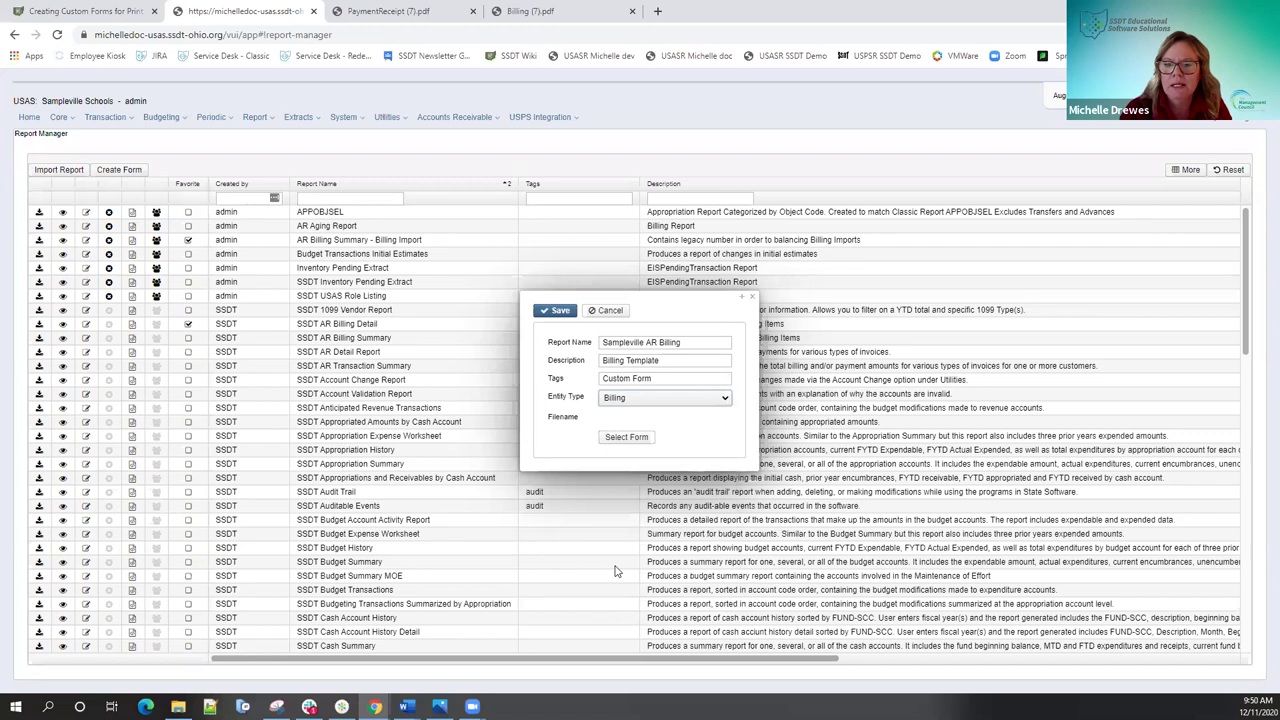
- Attach Sampleville AR Billing Template.docx from Downloads and save the form
click(626, 438)
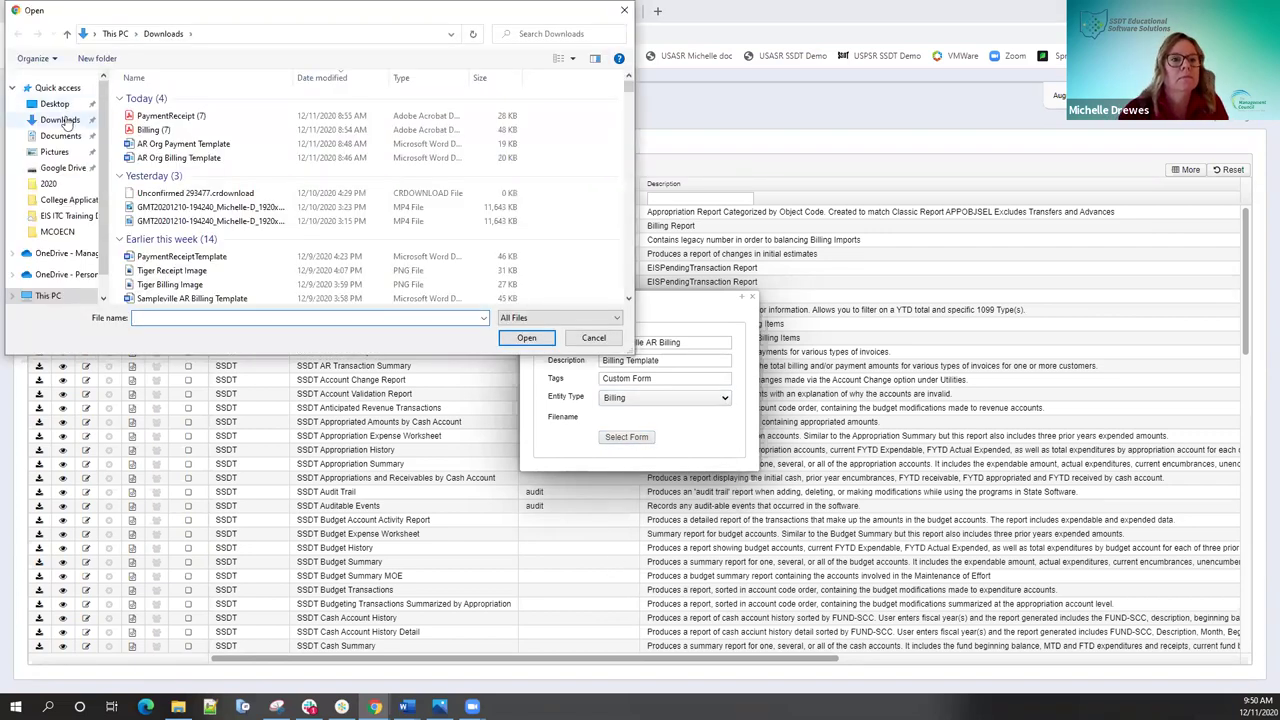
click(66, 120)
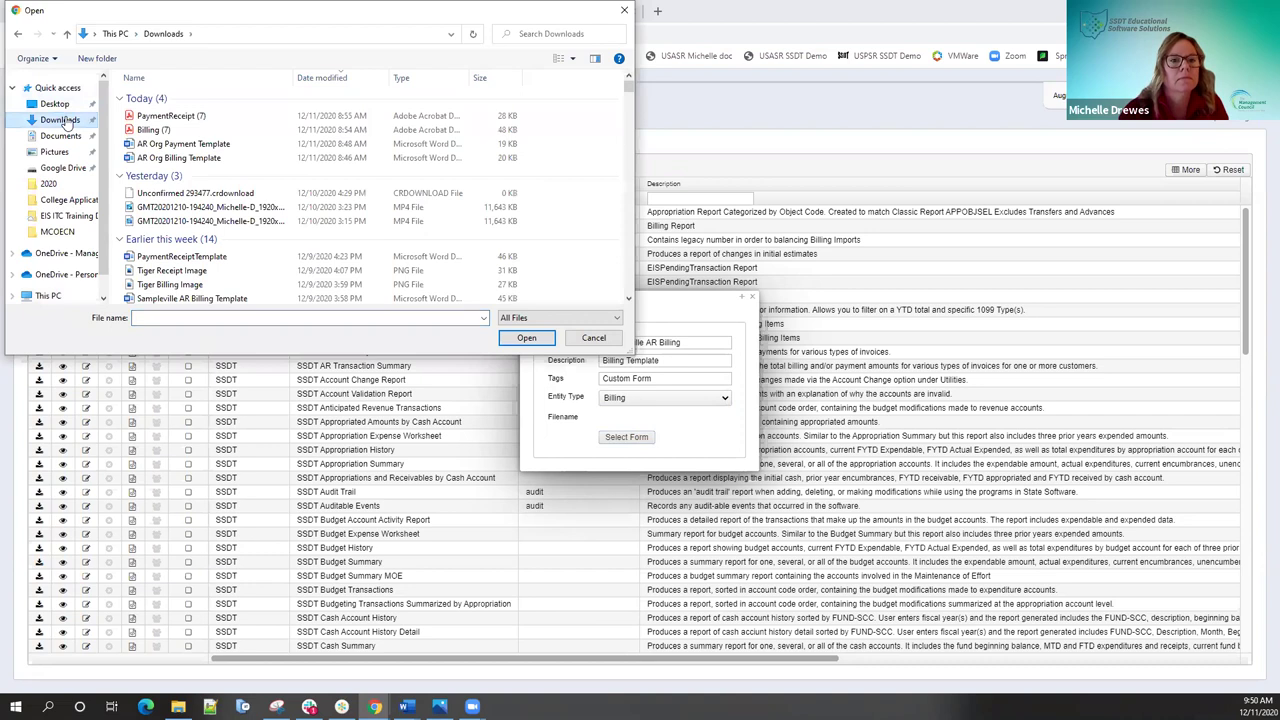
scroll(190, 290, down, 1)
click(186, 269)
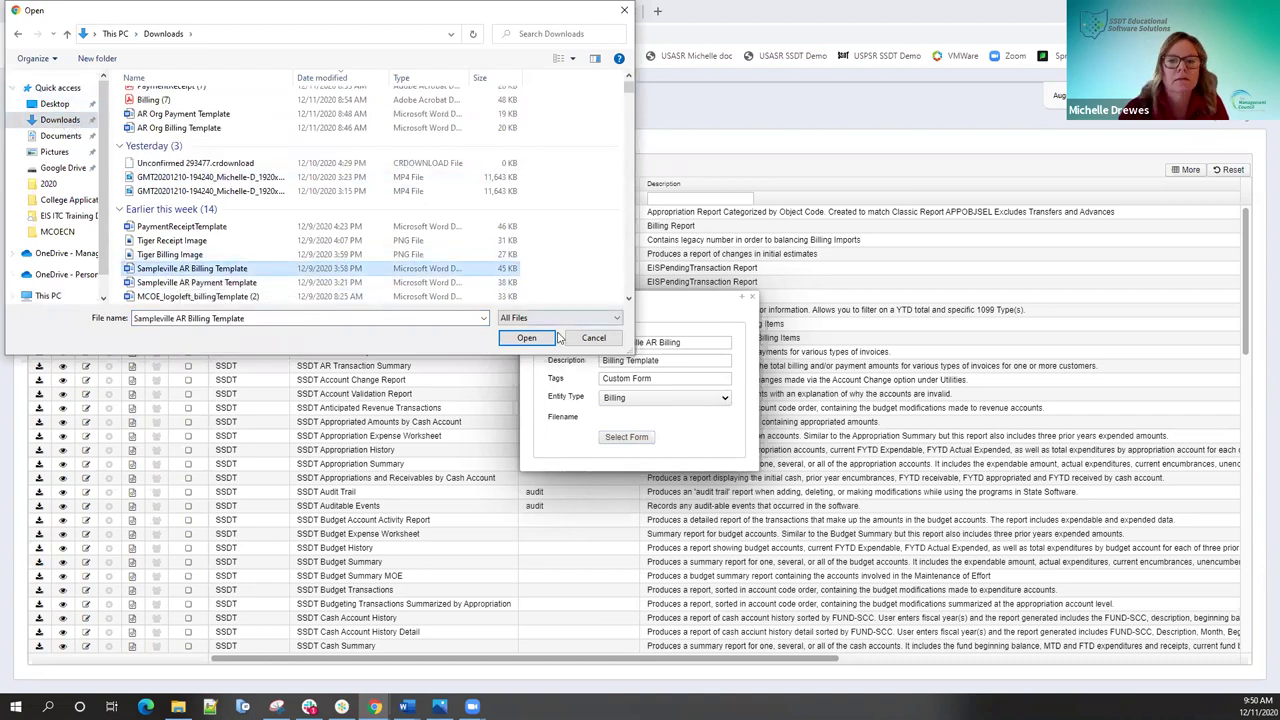
click(527, 338)
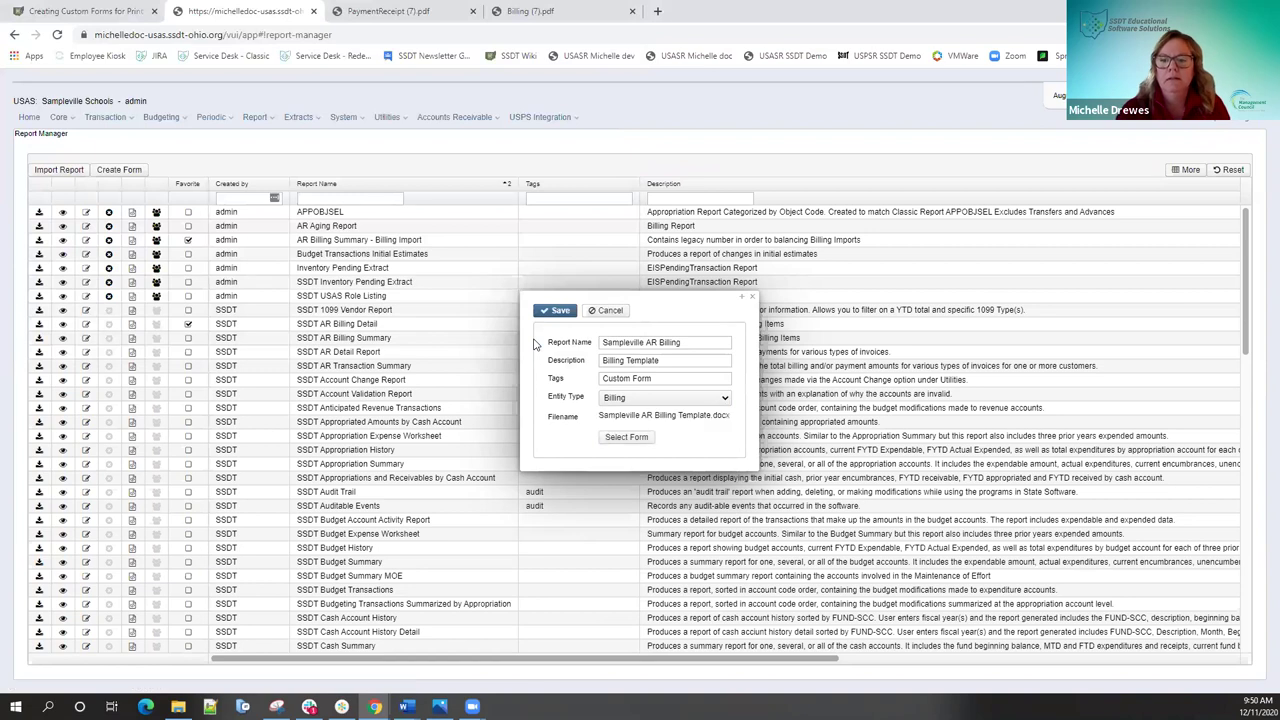
click(563, 313)
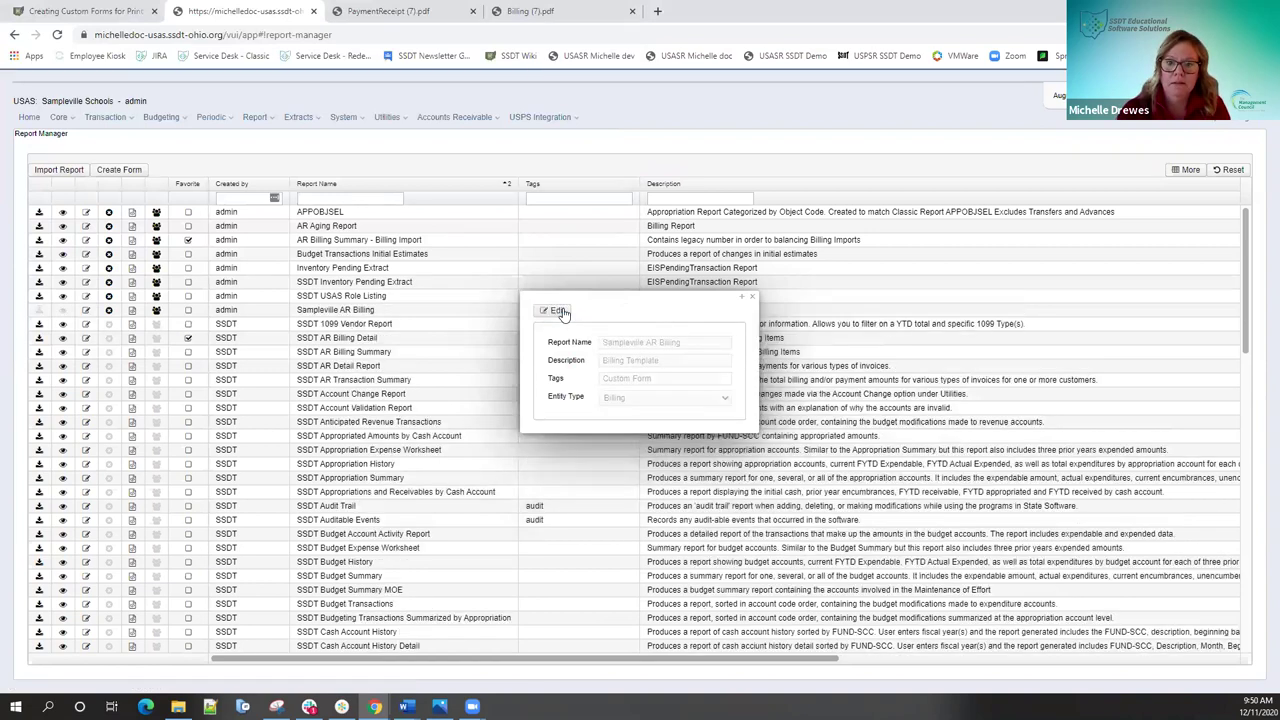
- In Accounts Receivable > Billings, select the 07/15, 08/10 and 08/15/2020 billings
click(753, 300)
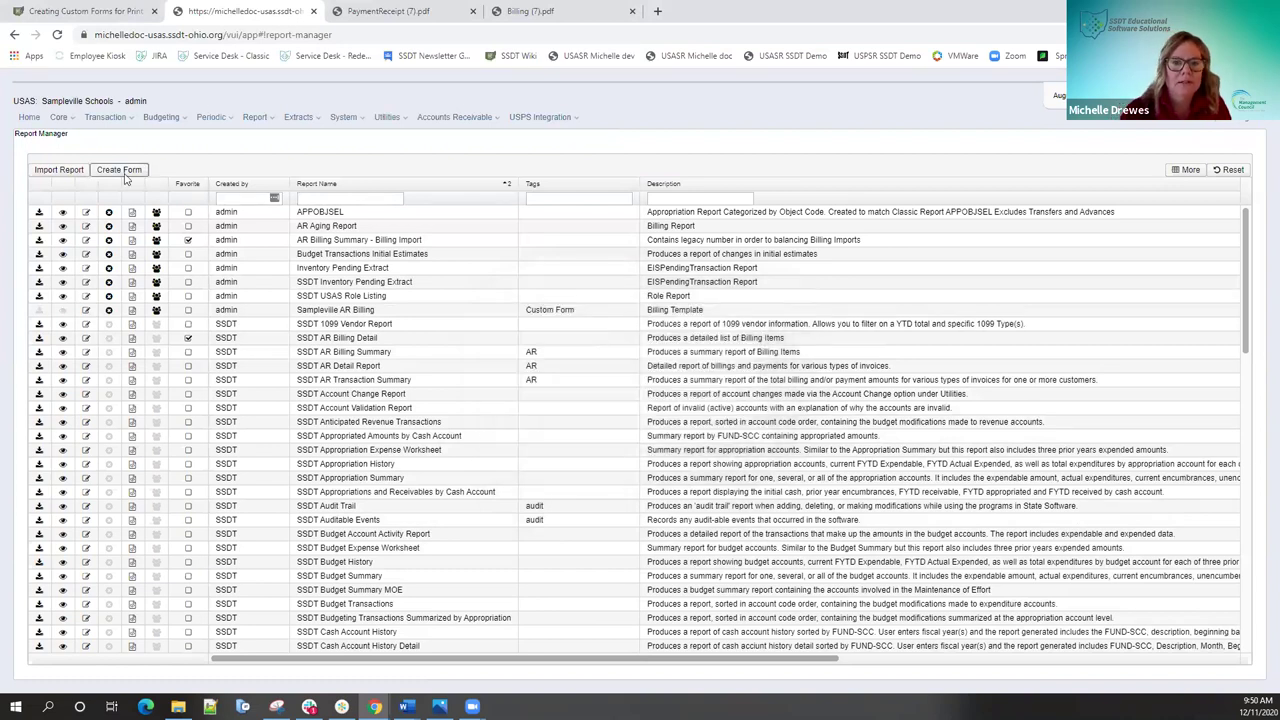
click(476, 120)
click(460, 143)
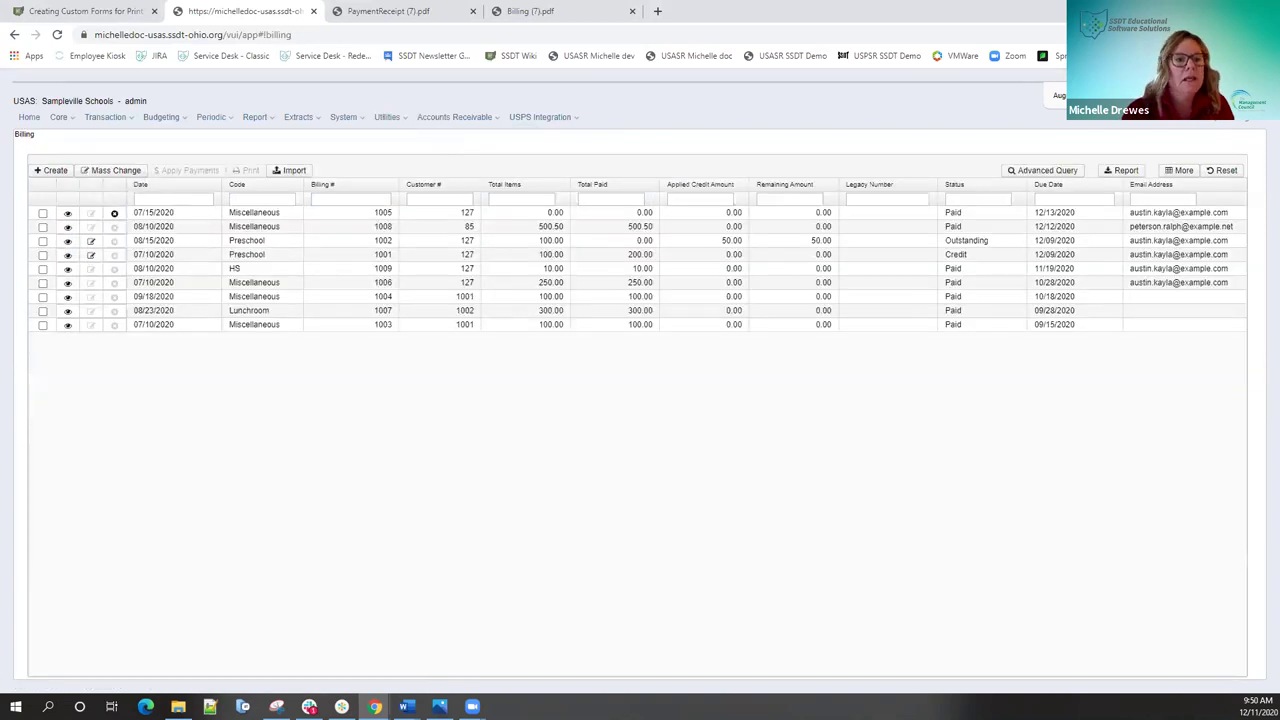
click(42, 213)
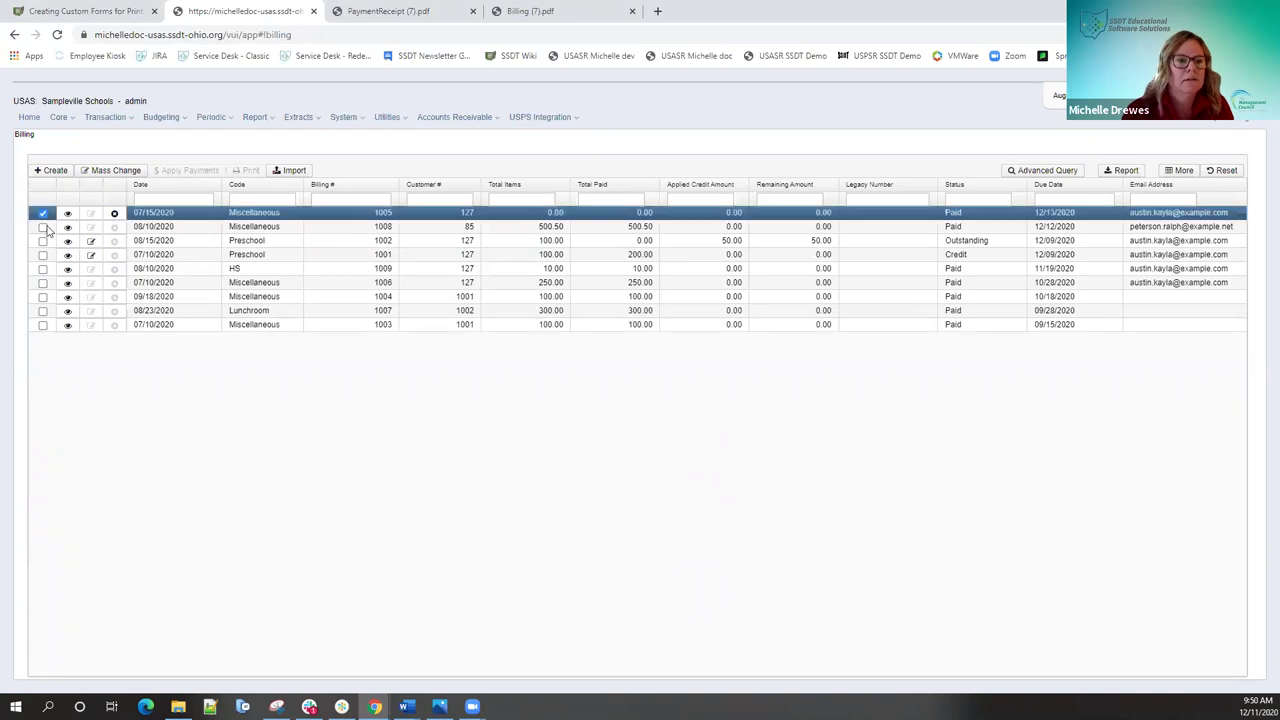
click(42, 227)
click(43, 242)
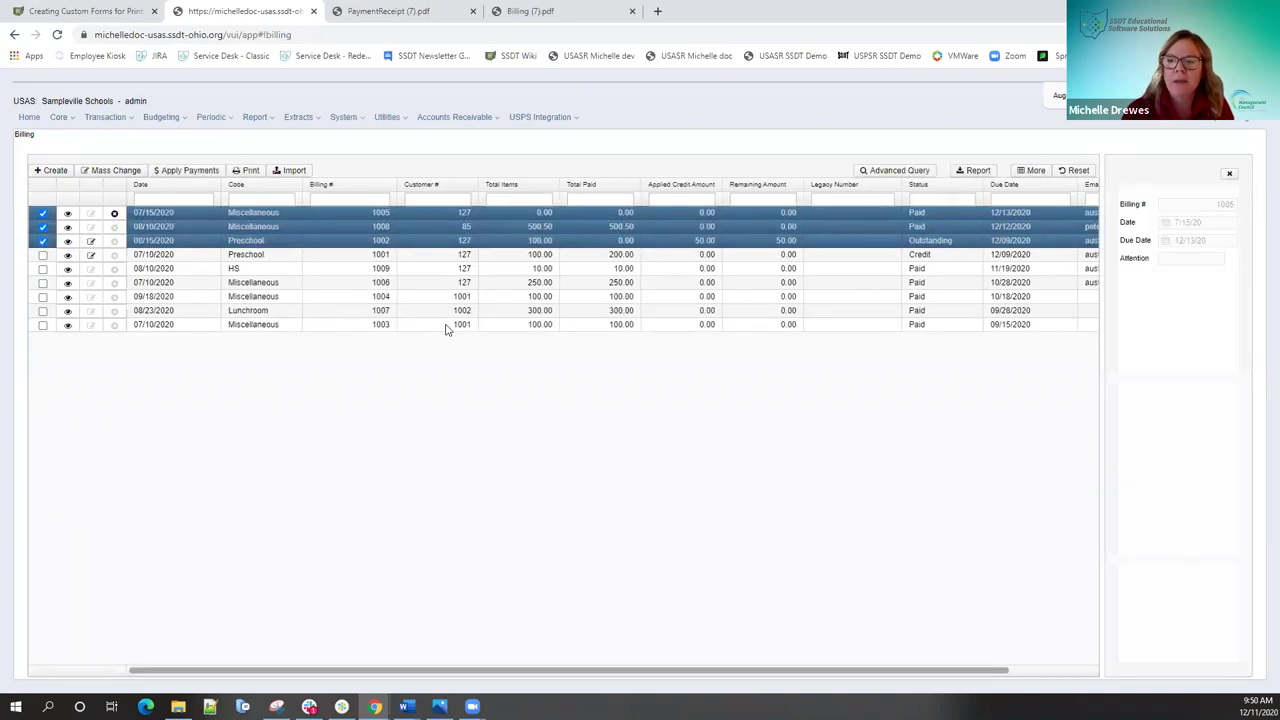
- Print the selected billings to PDF using the Sampleville AR Billing form
click(247, 171)
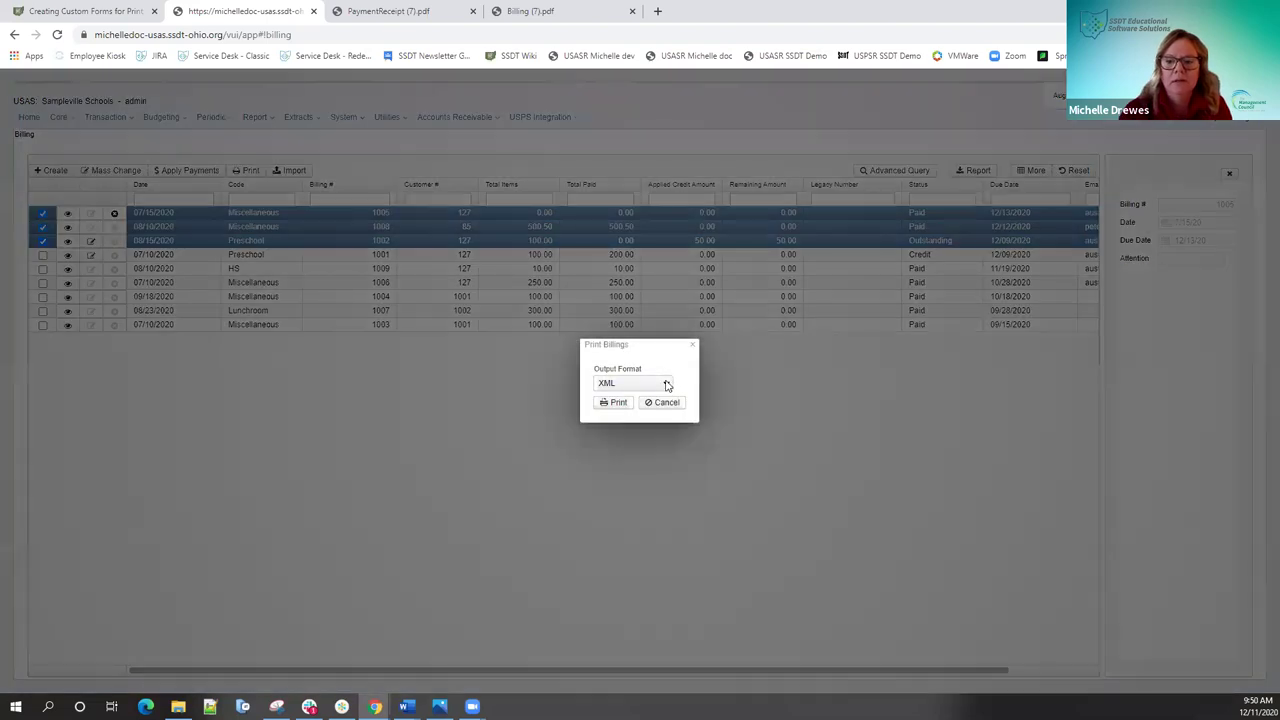
click(666, 383)
click(655, 410)
click(686, 417)
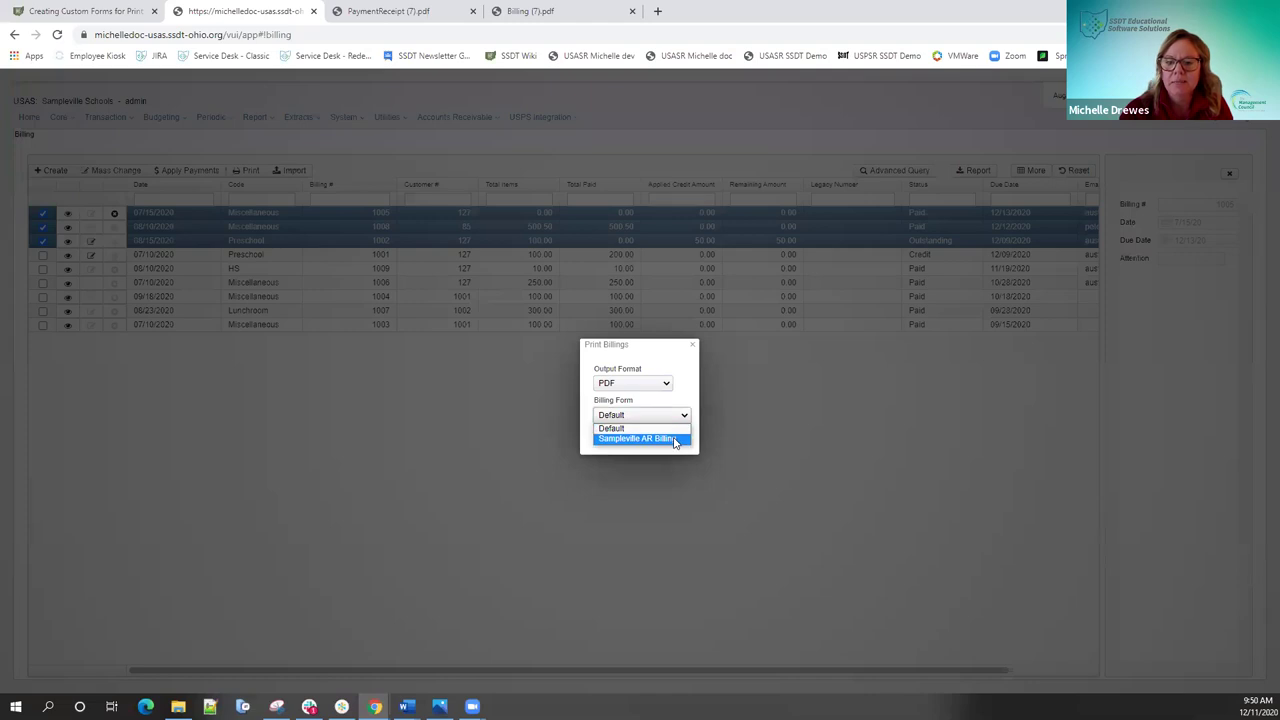
click(675, 439)
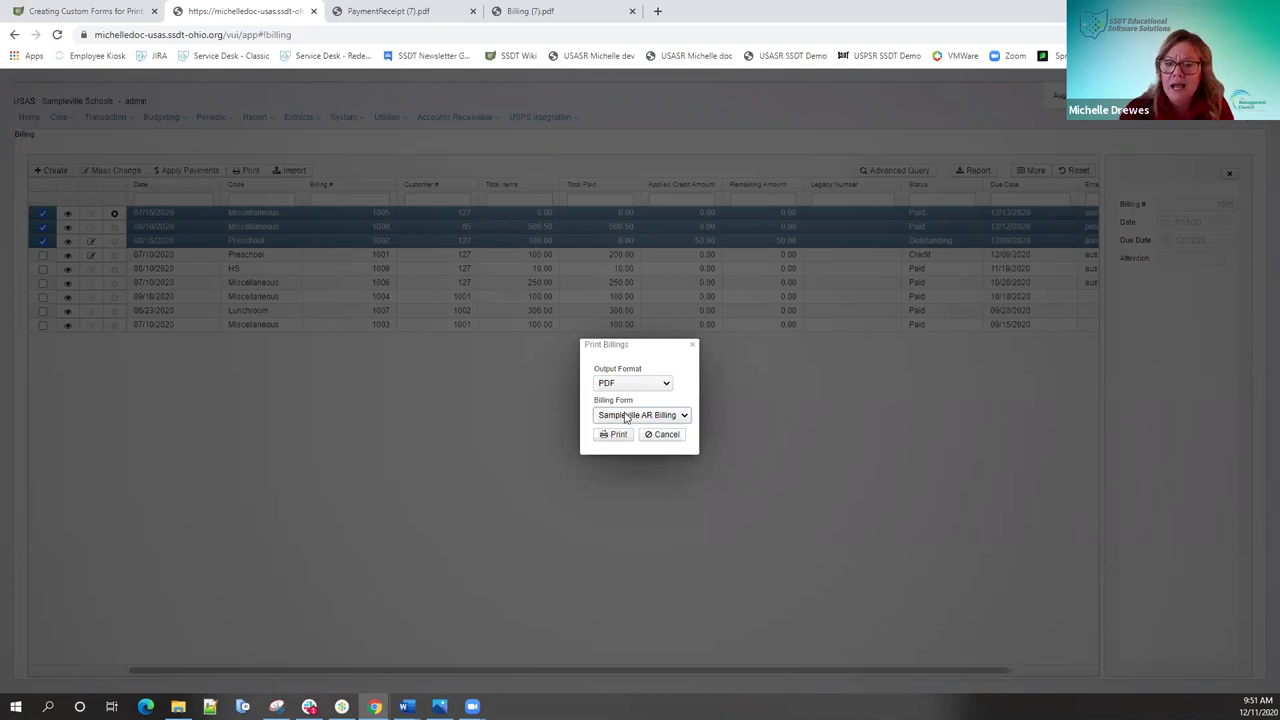
click(617, 436)
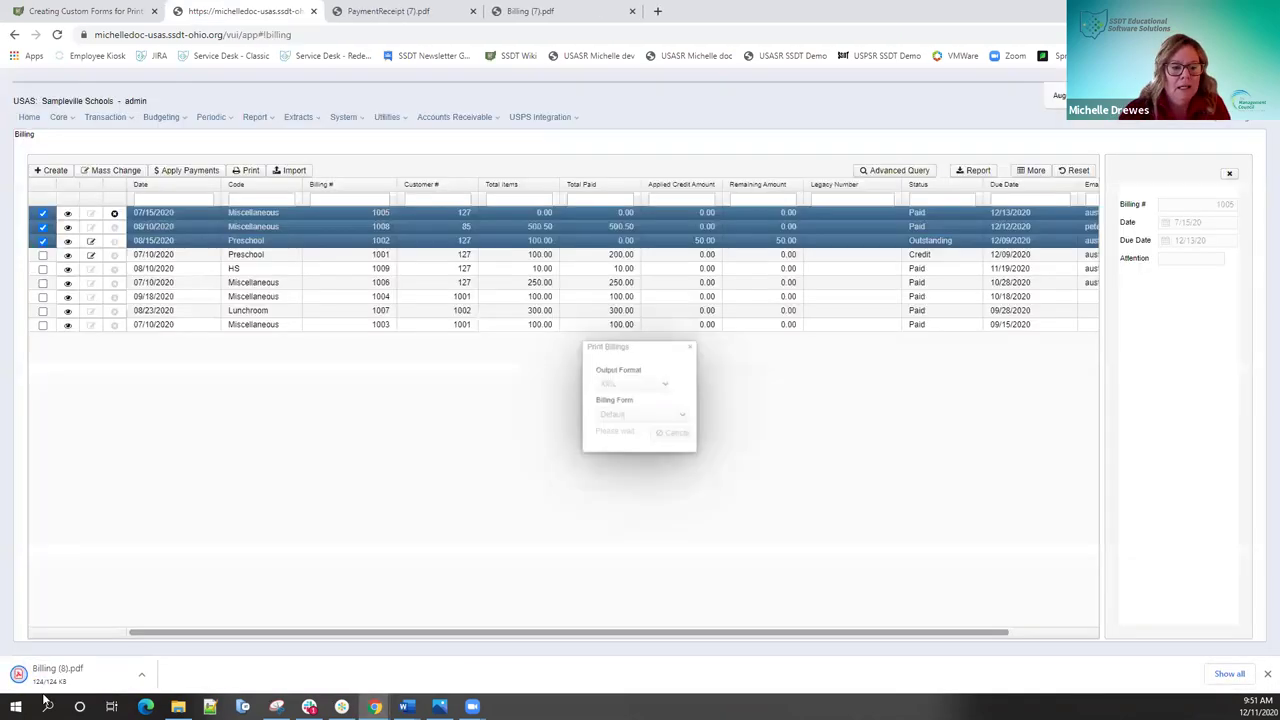
- Open Billing (8).pdf, compare it with Billing (7).pdf, and review all three invoice pages
click(60, 670)
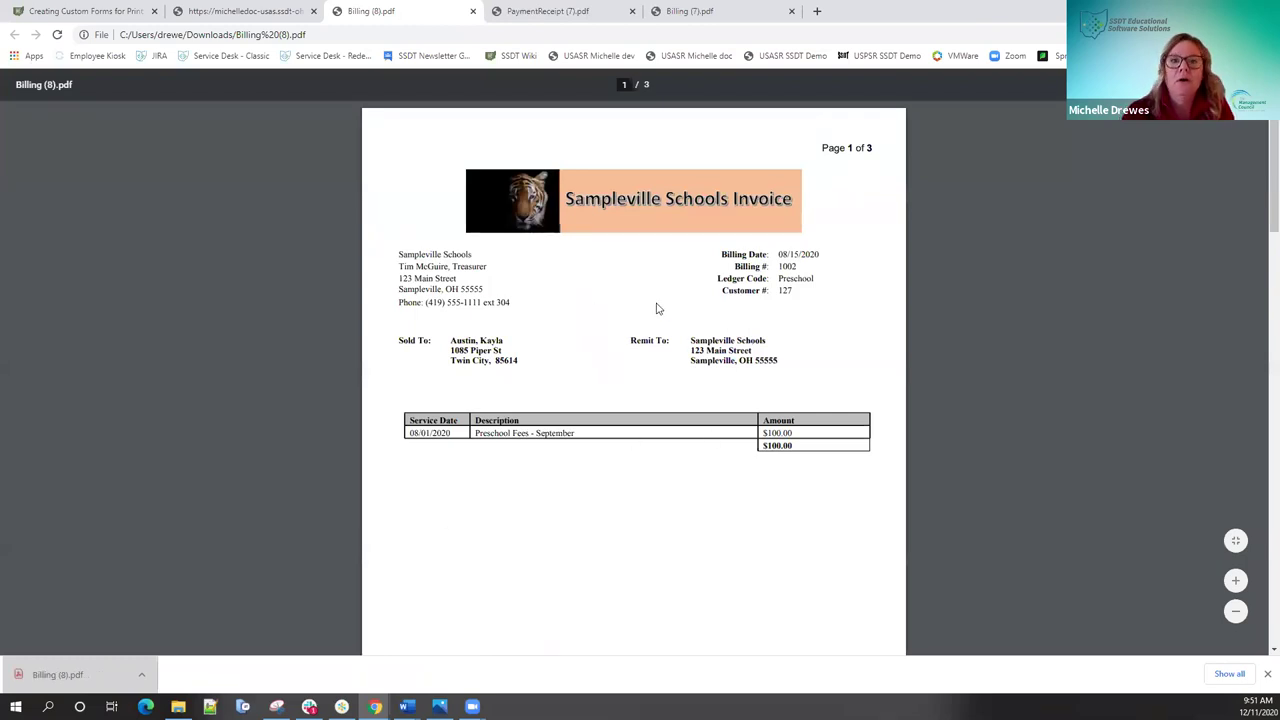
click(708, 13)
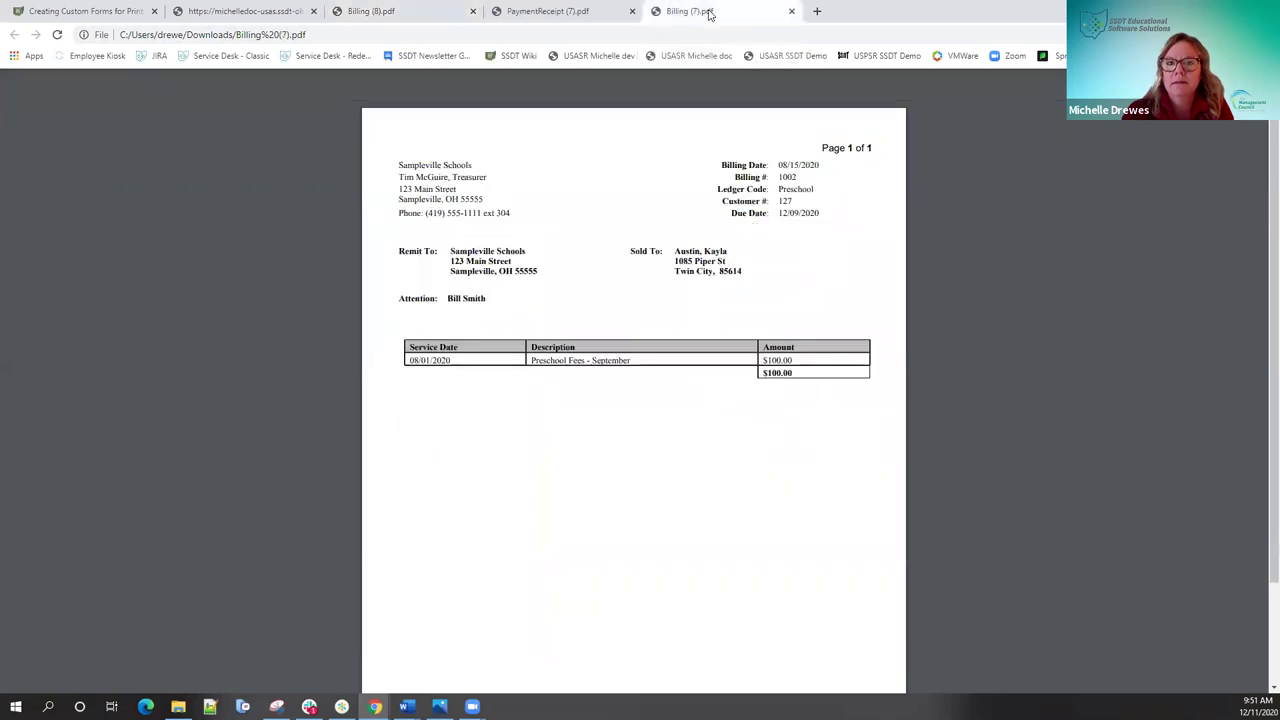
click(415, 18)
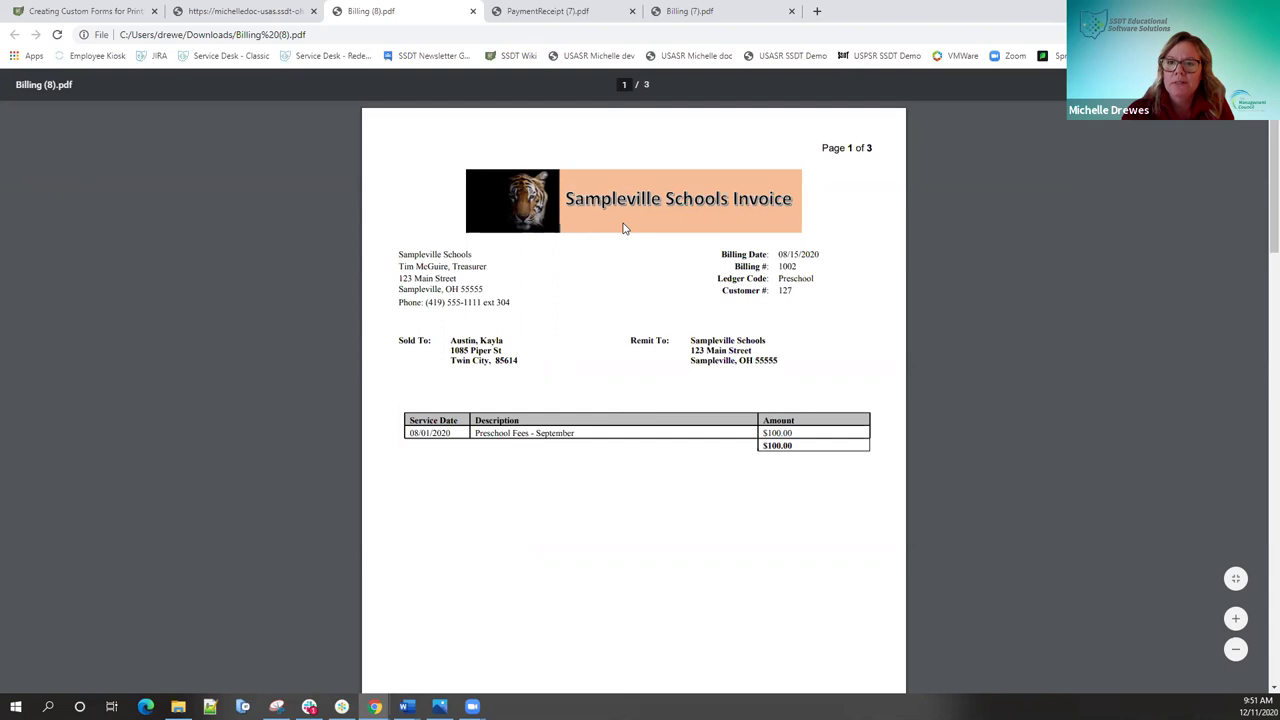
scroll(622, 229, down, 3)
scroll(620, 231, down, 5)
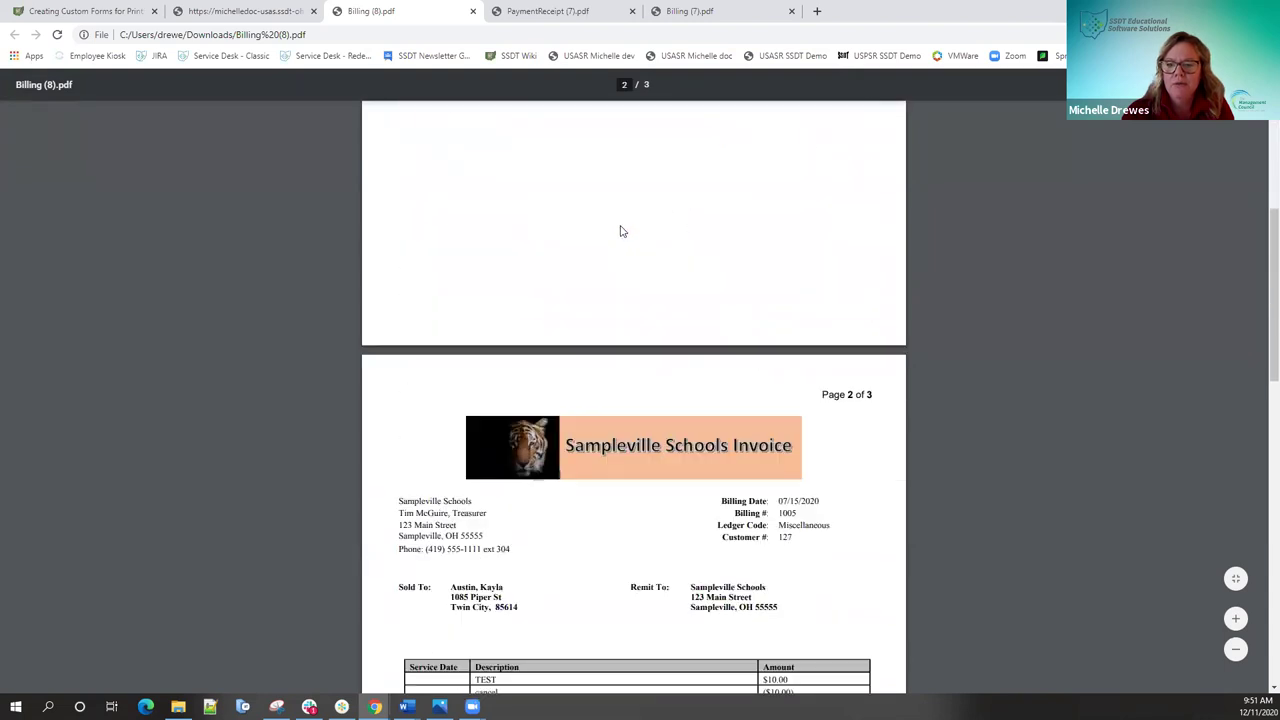
scroll(620, 232, down, 5)
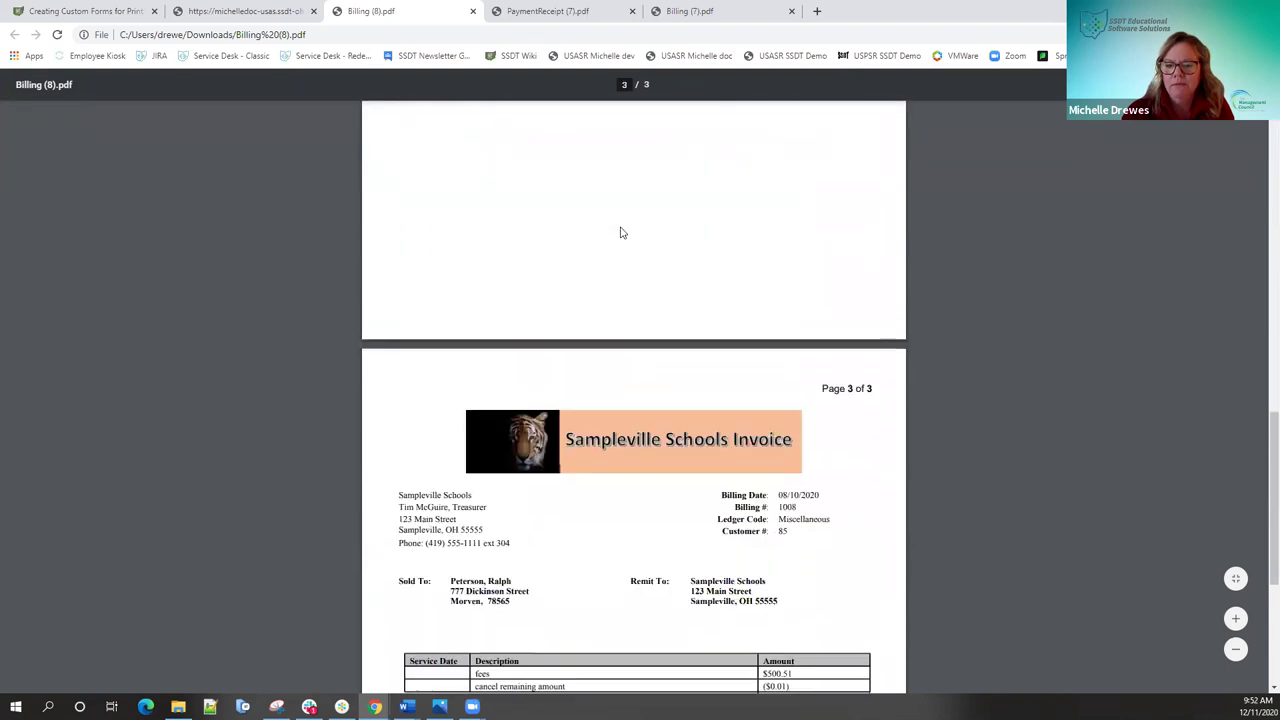
scroll(620, 233, up, 15)
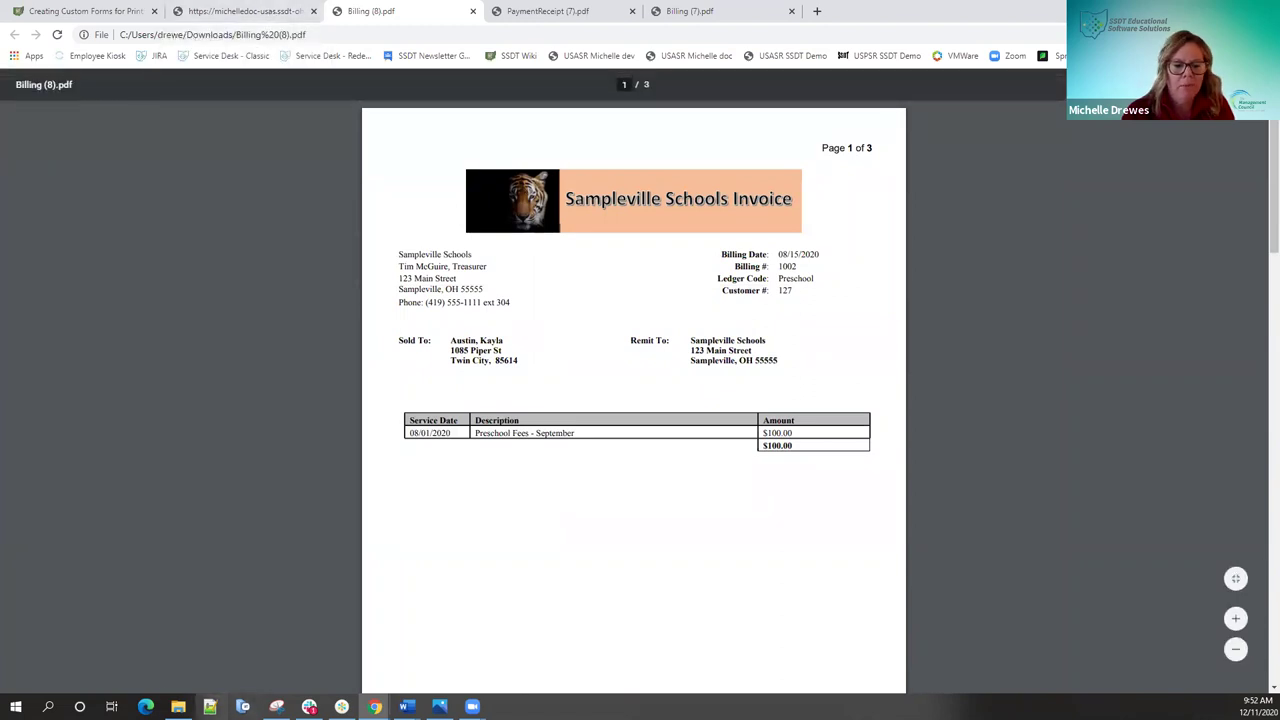
- Open Sampleville AR Payment Template from the Downloads folder in Word
mouse_move(178, 706)
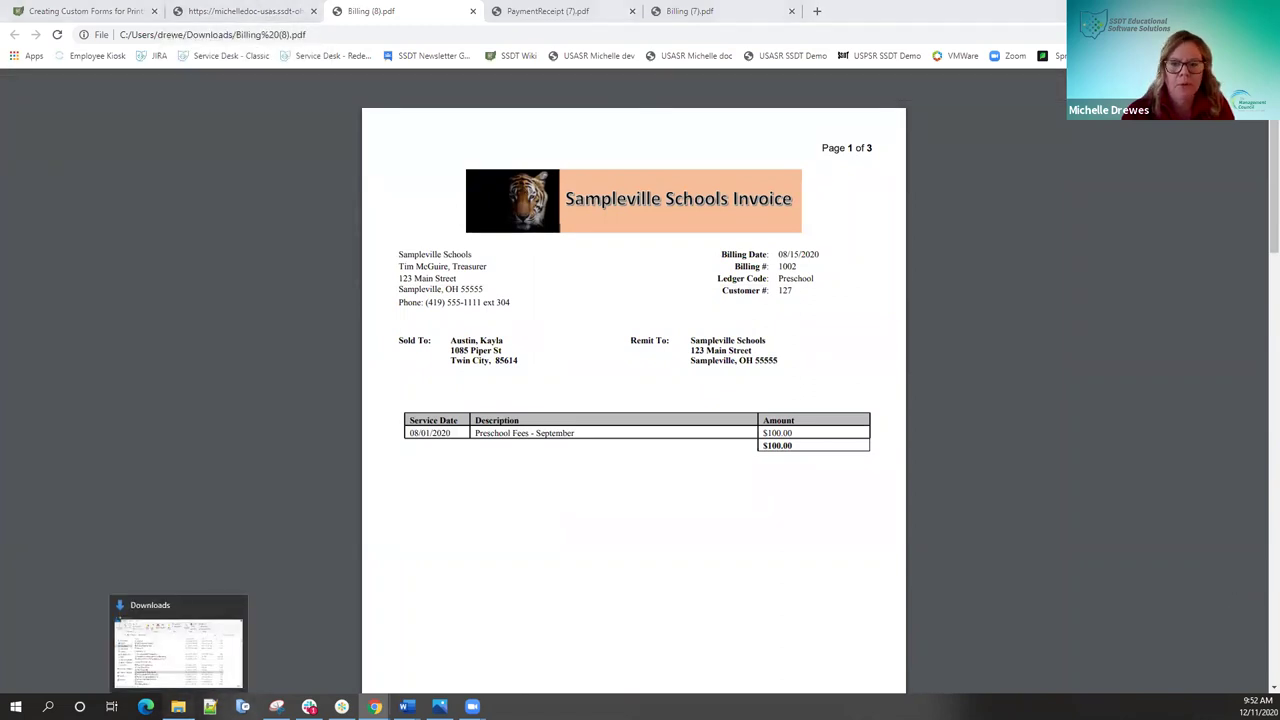
click(178, 645)
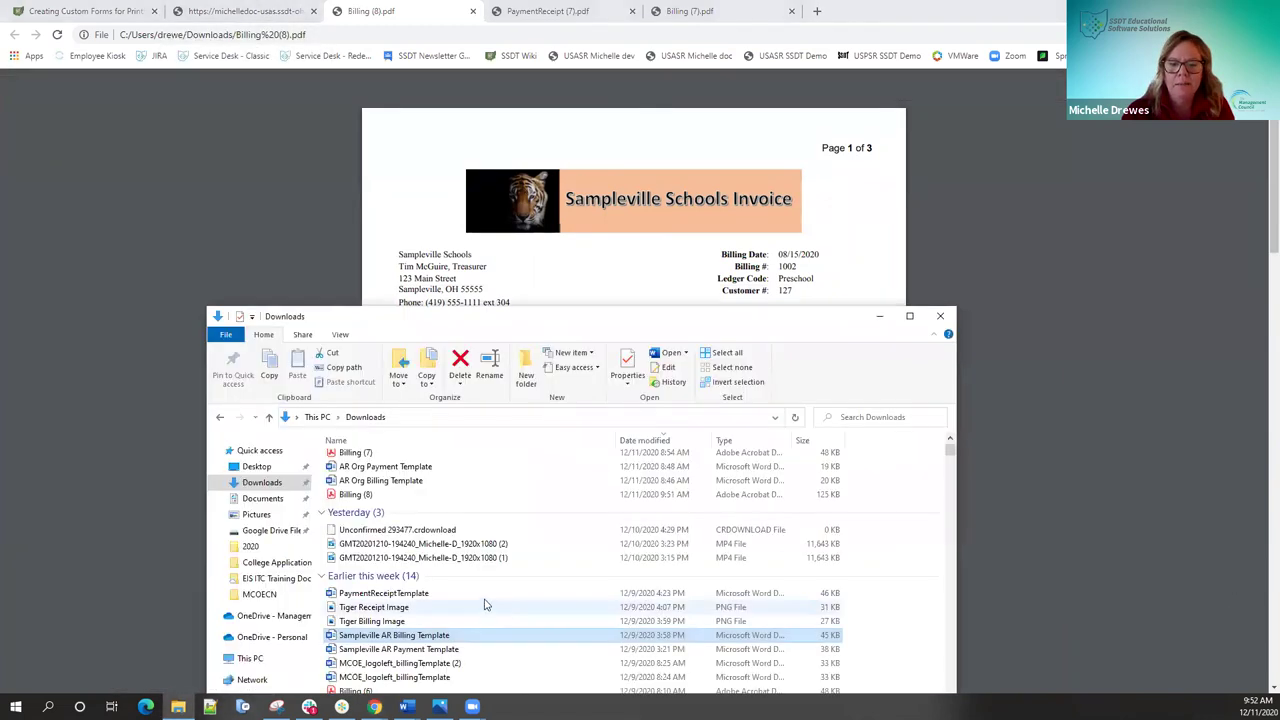
double_click(434, 650)
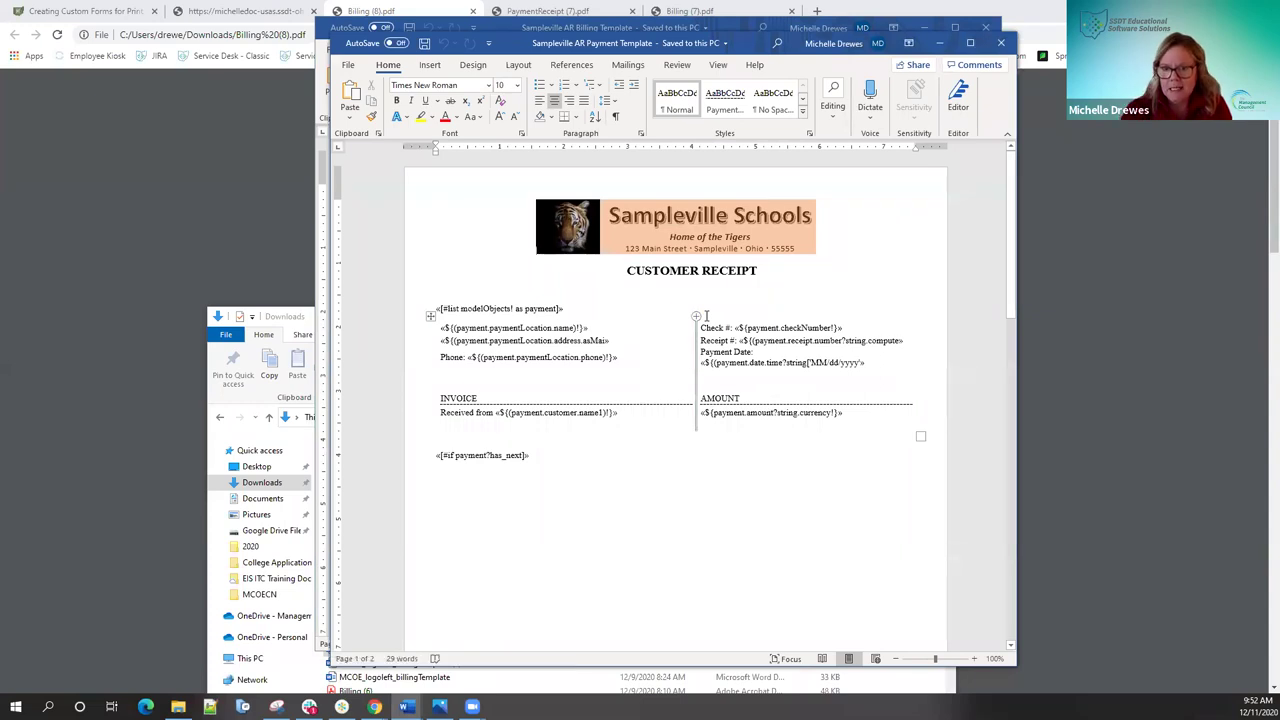
- Bring up the earlier PaymentReceipt (7).pdf in Chrome for comparison
key(alt+space)
click(837, 274)
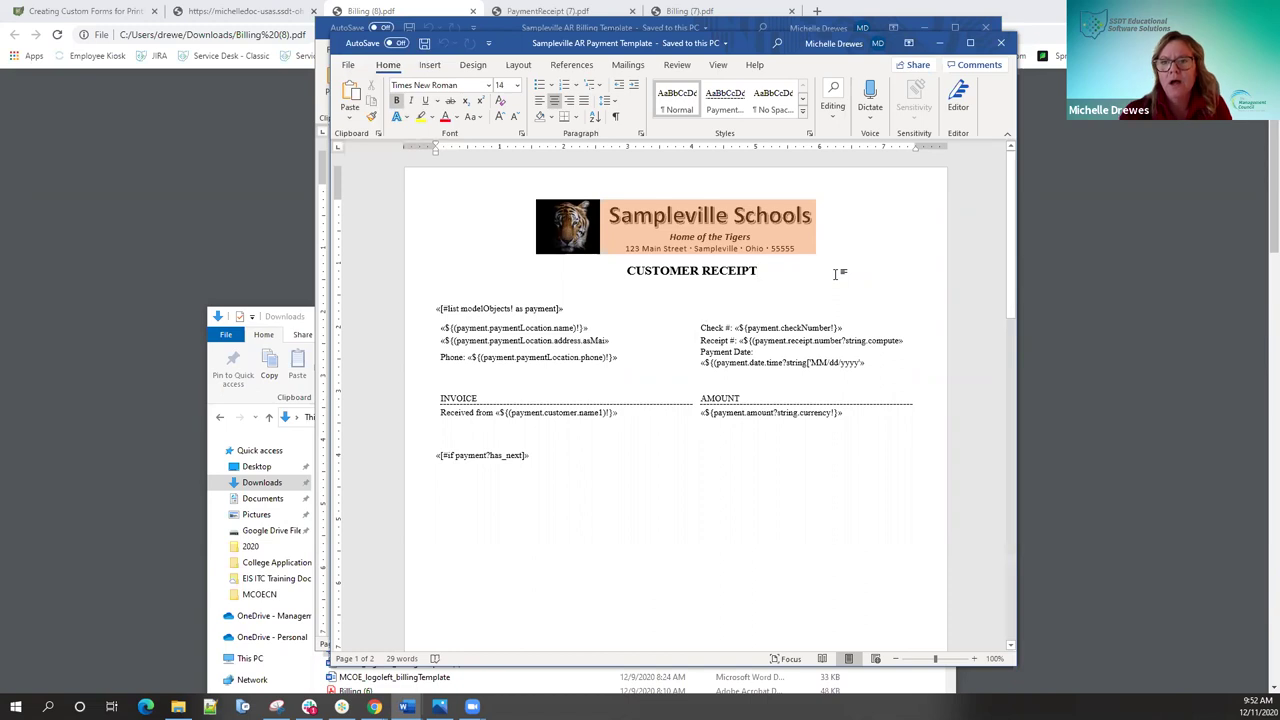
click(597, 14)
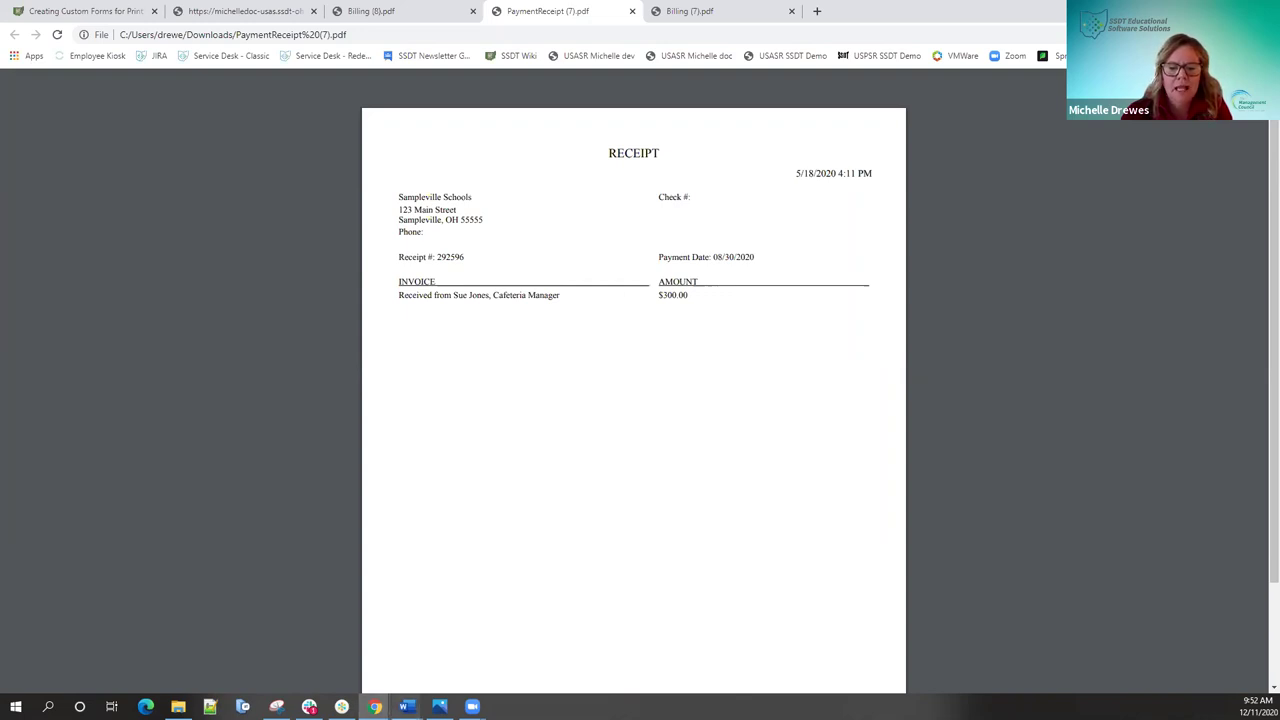
- Bring the plain AR Org Payment Template to the front in Word
mouse_move(406, 706)
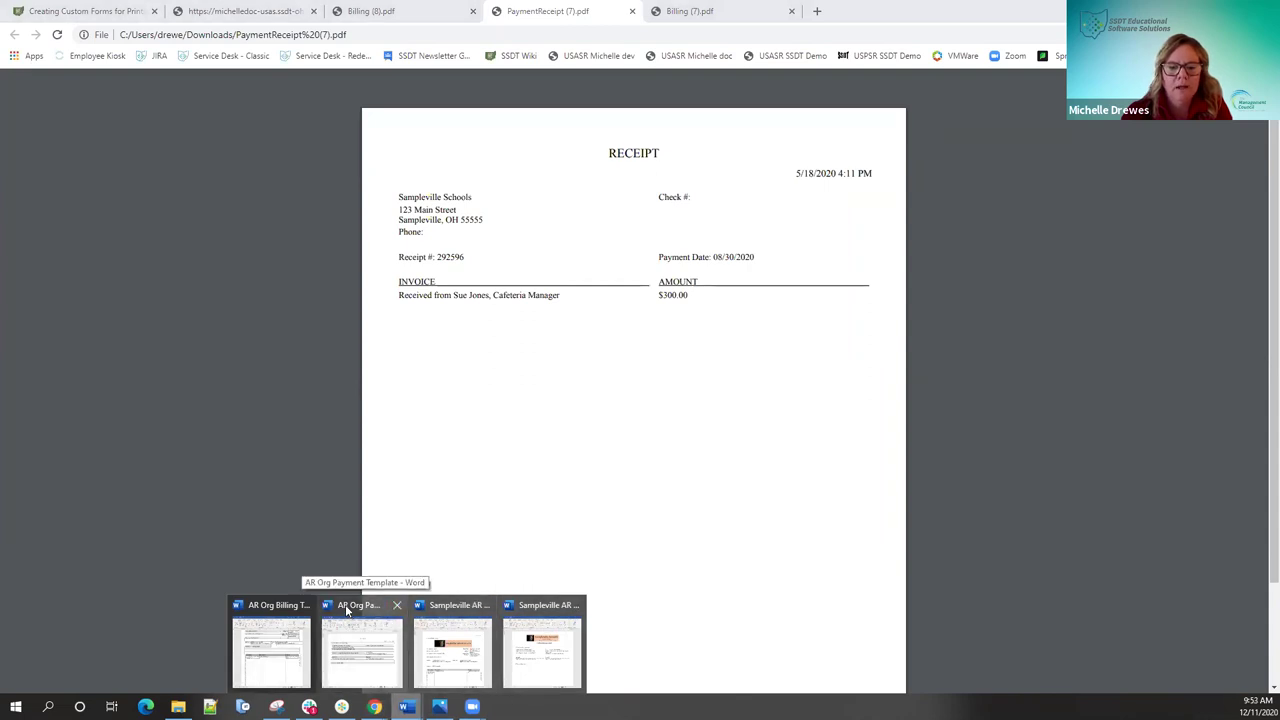
click(347, 608)
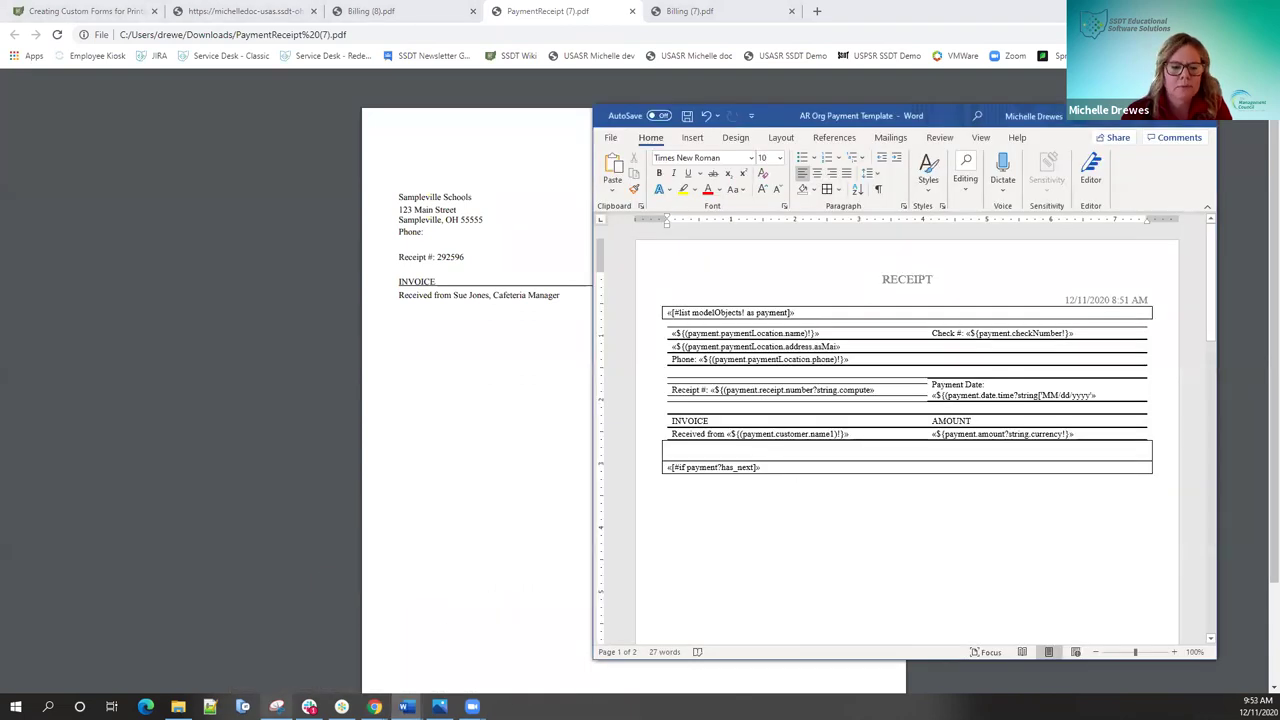
mouse_move(406, 706)
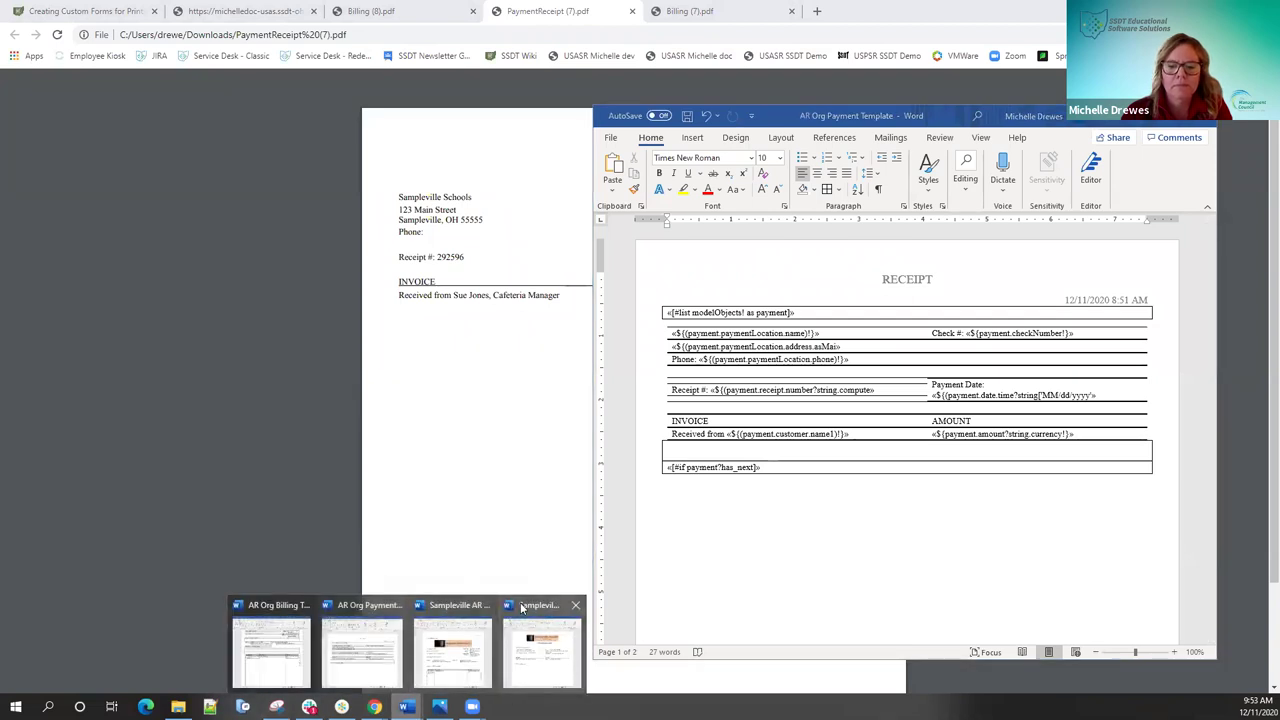
- Return to the Sampleville AR Payment Template, select its tiger header image, then go back to USAS
click(521, 607)
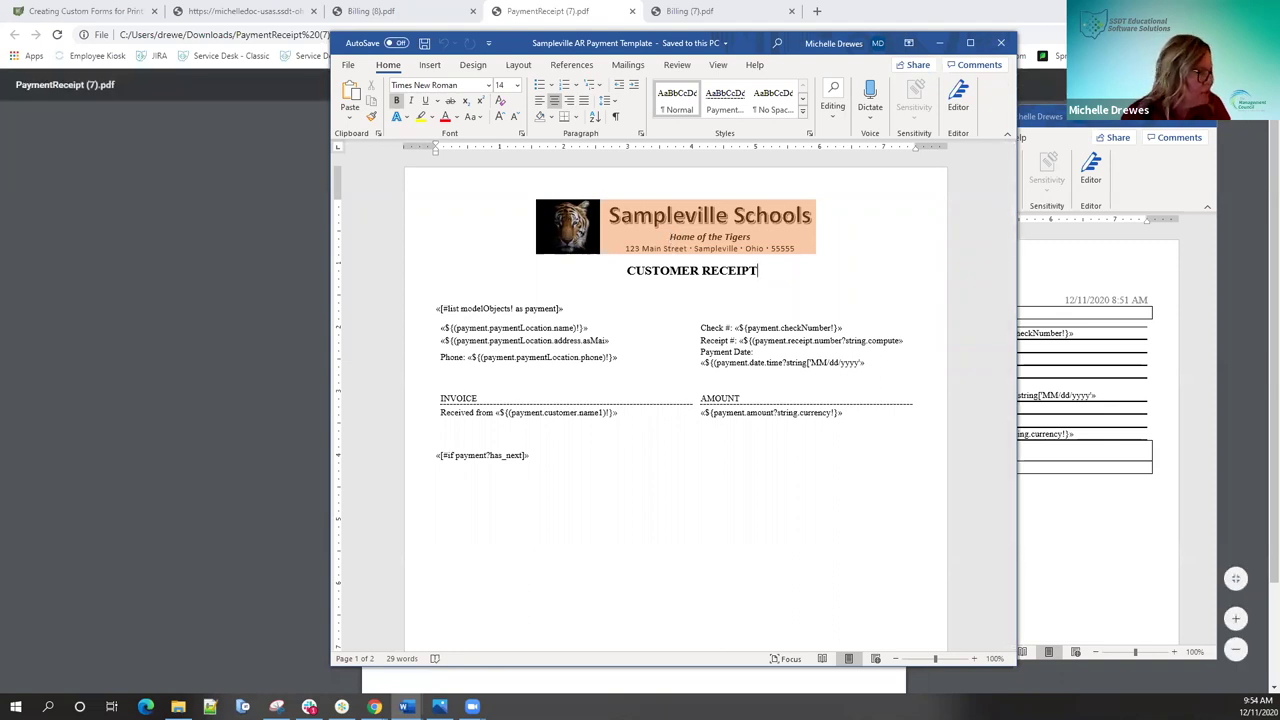
click(703, 237)
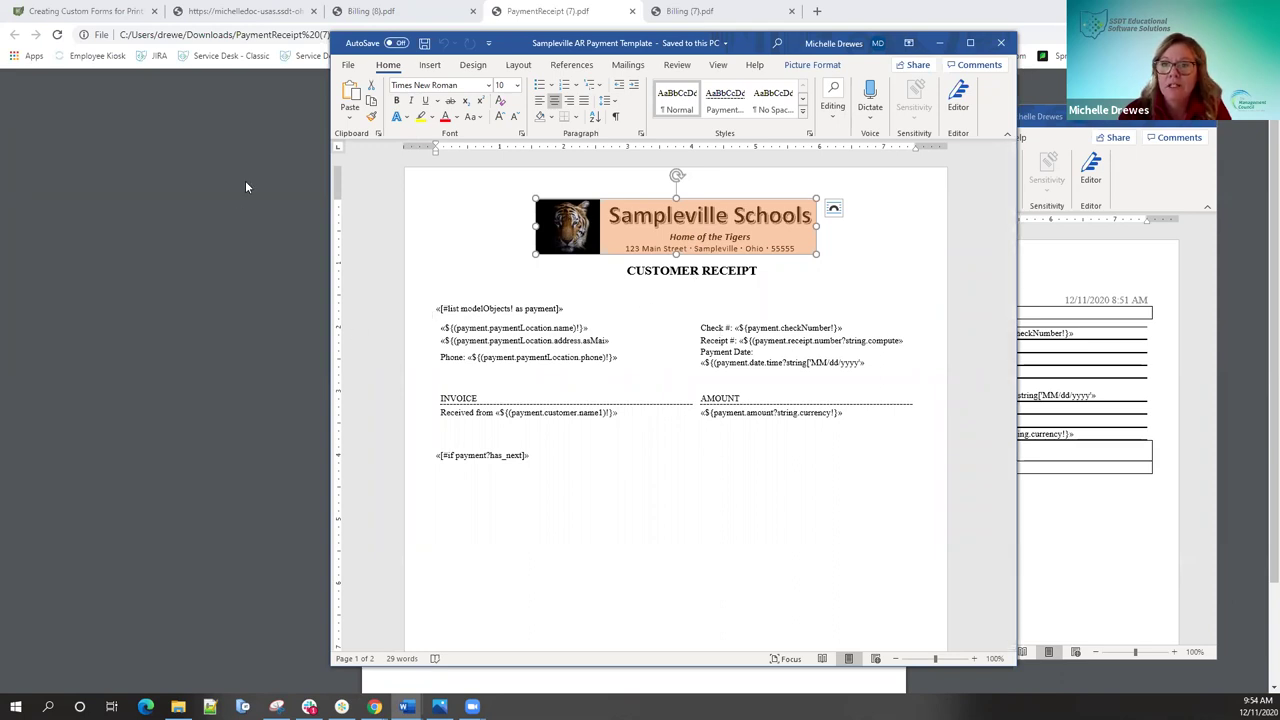
click(263, 15)
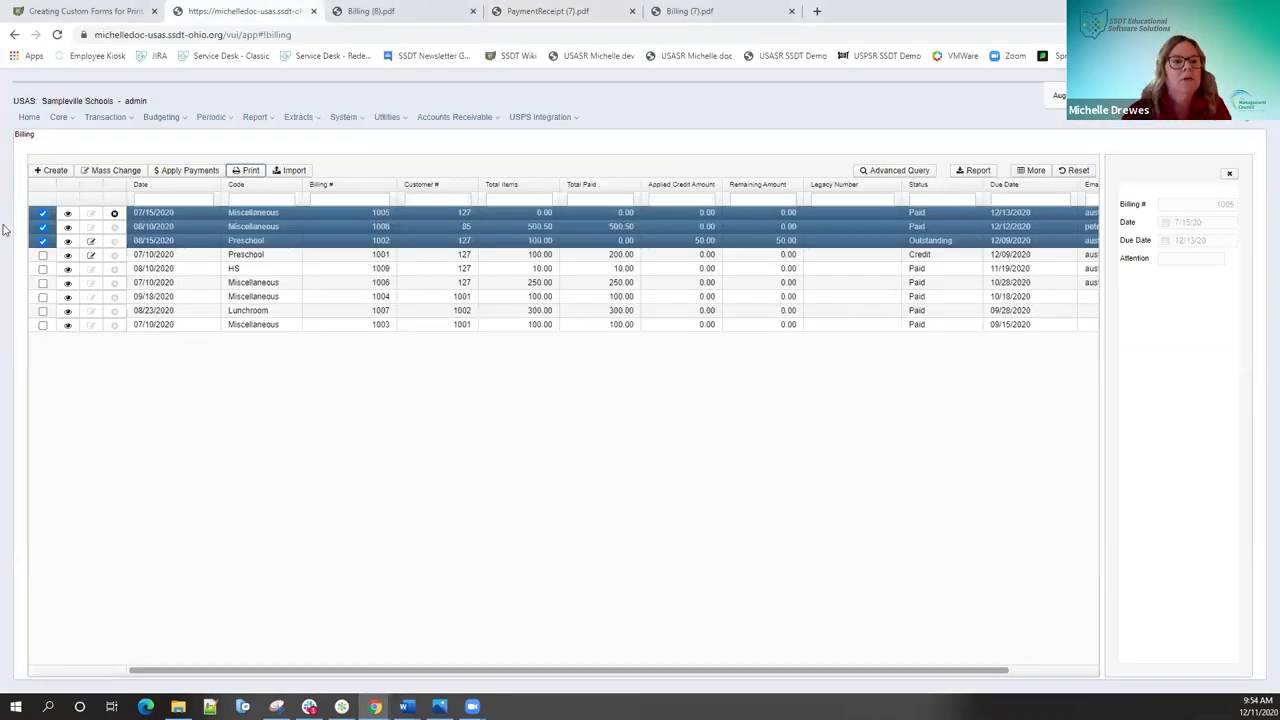
- Open Report > Report Manager and start a new custom form with Create Form
click(257, 117)
click(280, 144)
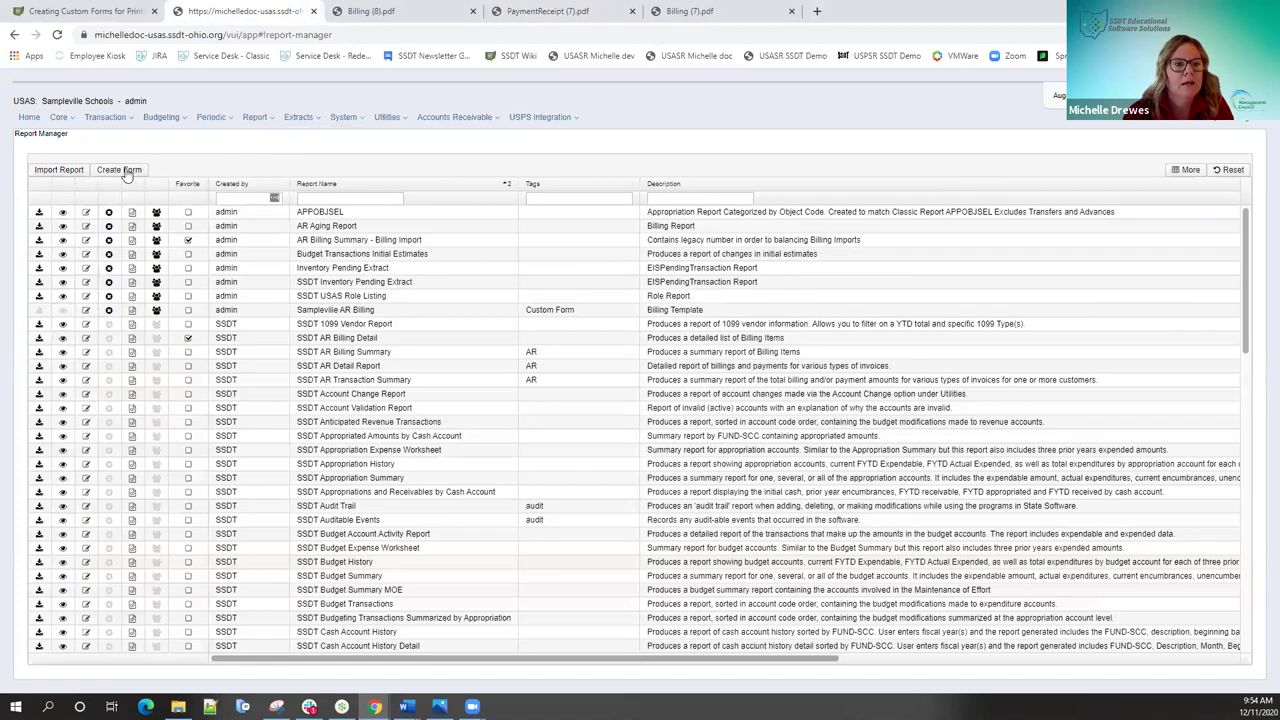
click(122, 170)
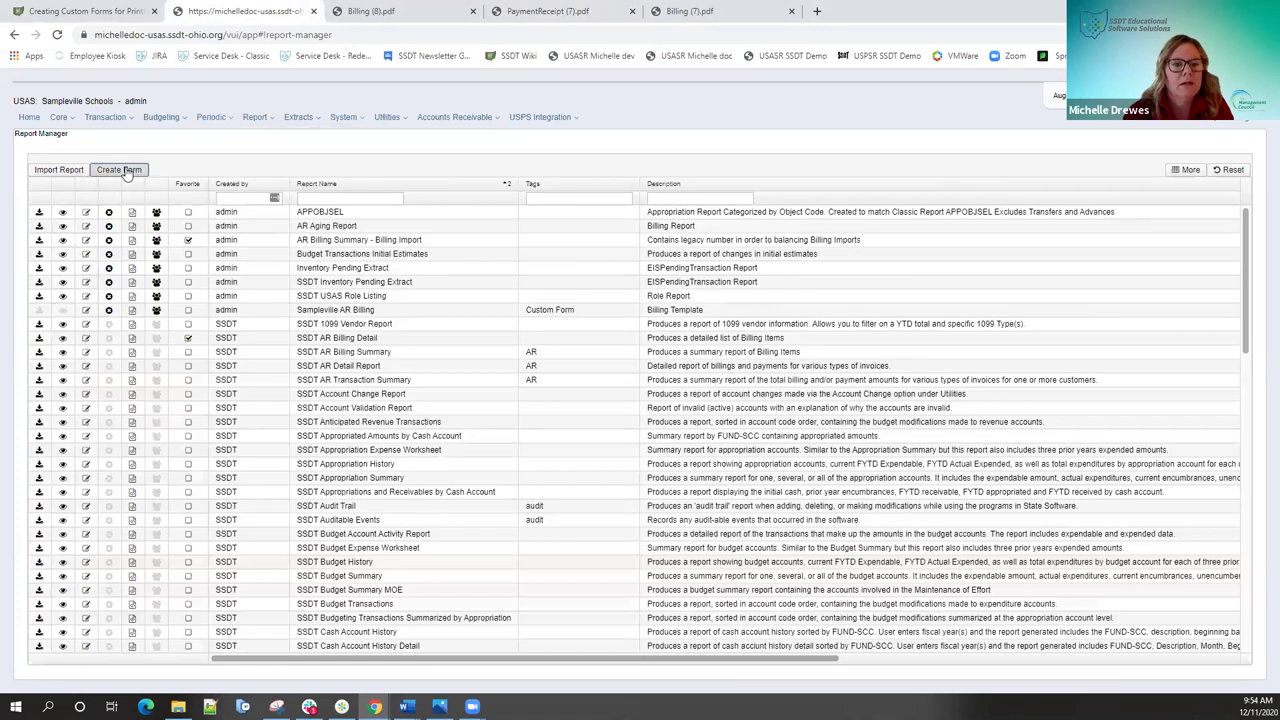
- Name the form 'AR Payment Template', describe it 'Template for payments in AR', tag 'Custom Form', entity Payment
click(675, 341)
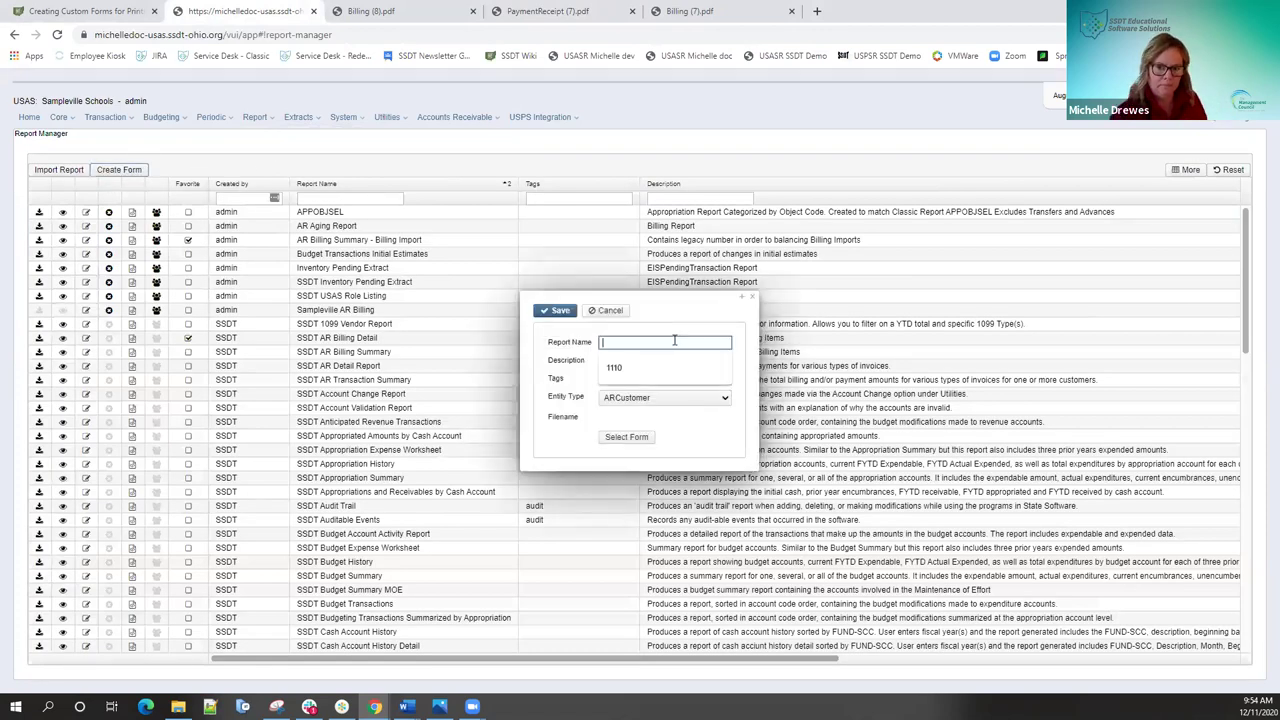
text(AR)
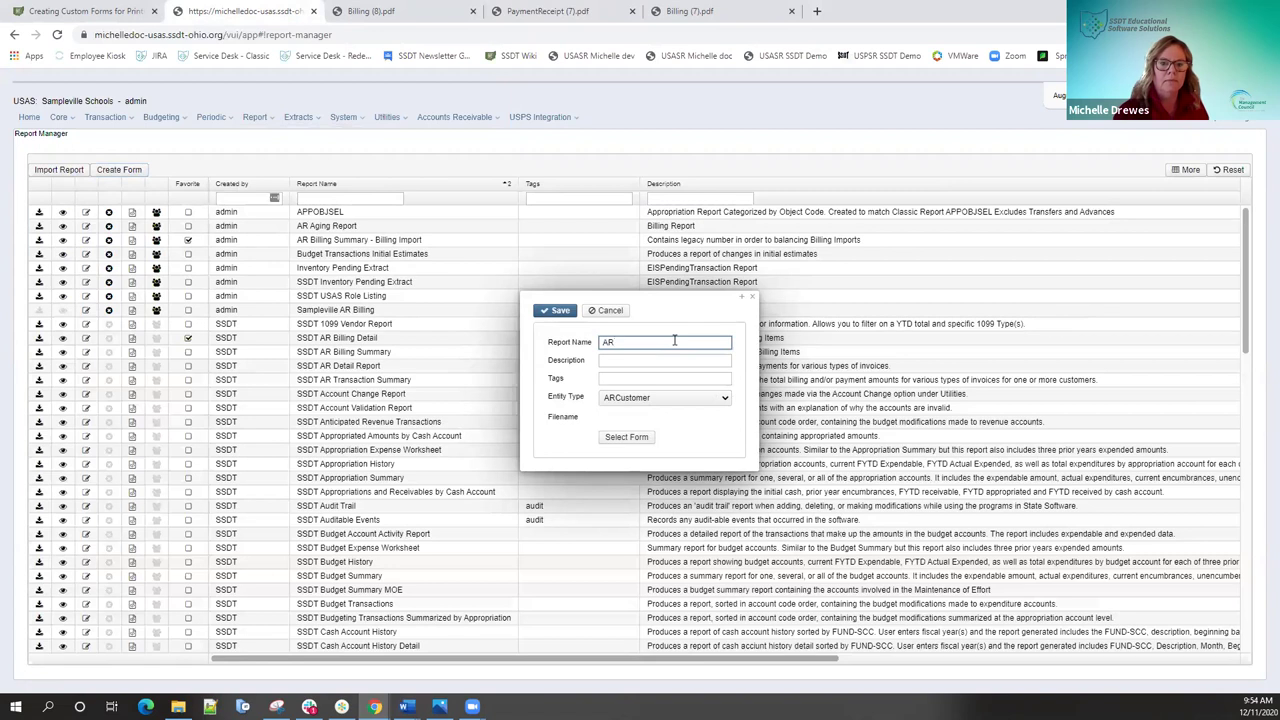
text( Payment)
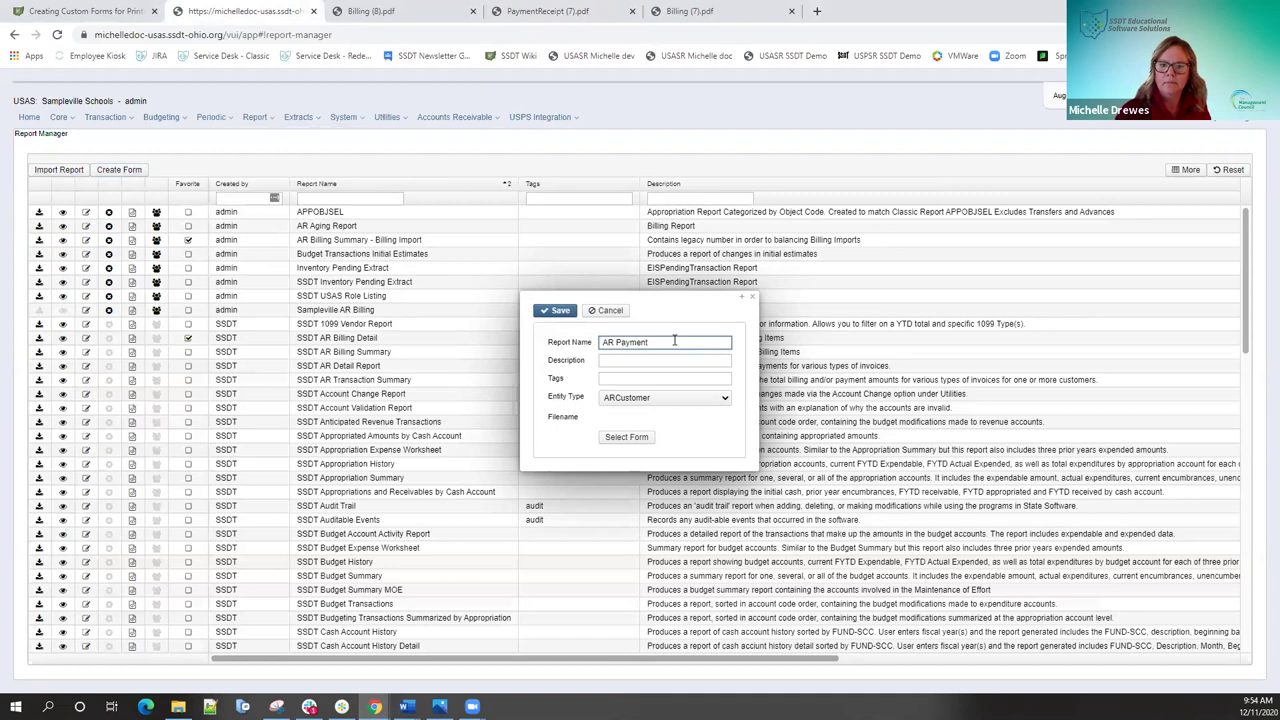
text(Template)
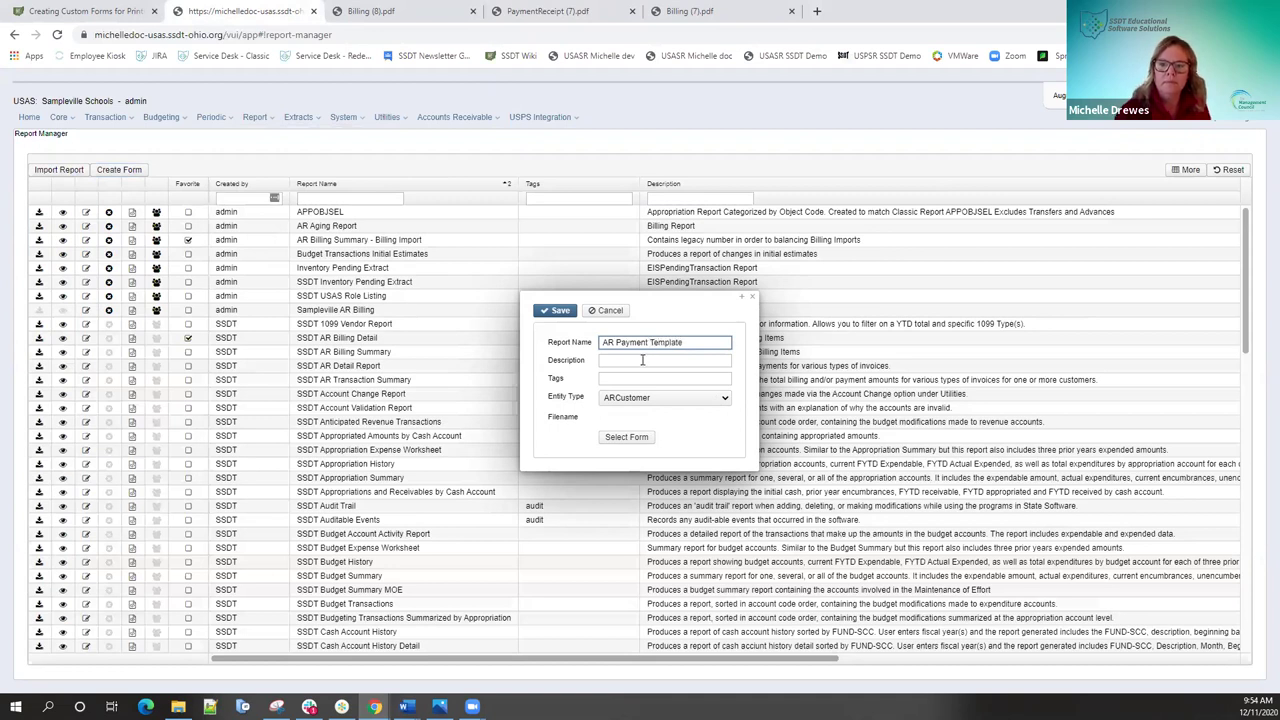
click(642, 360)
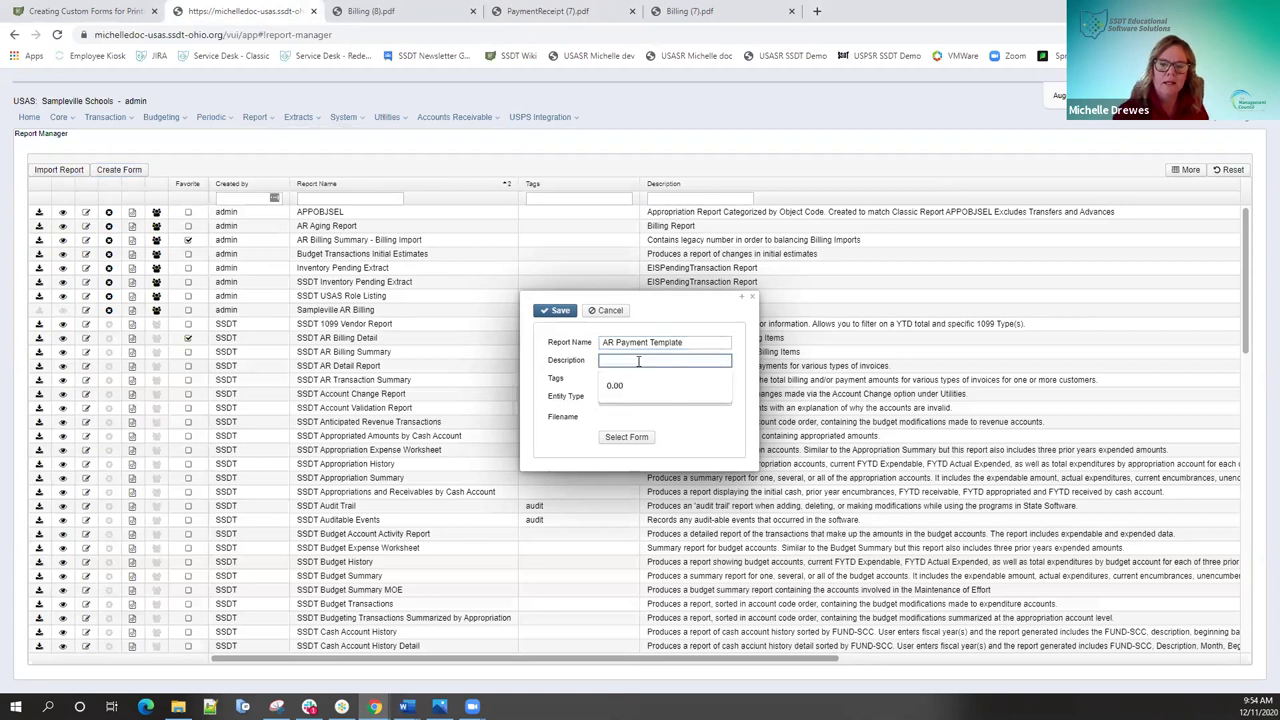
text(Te)
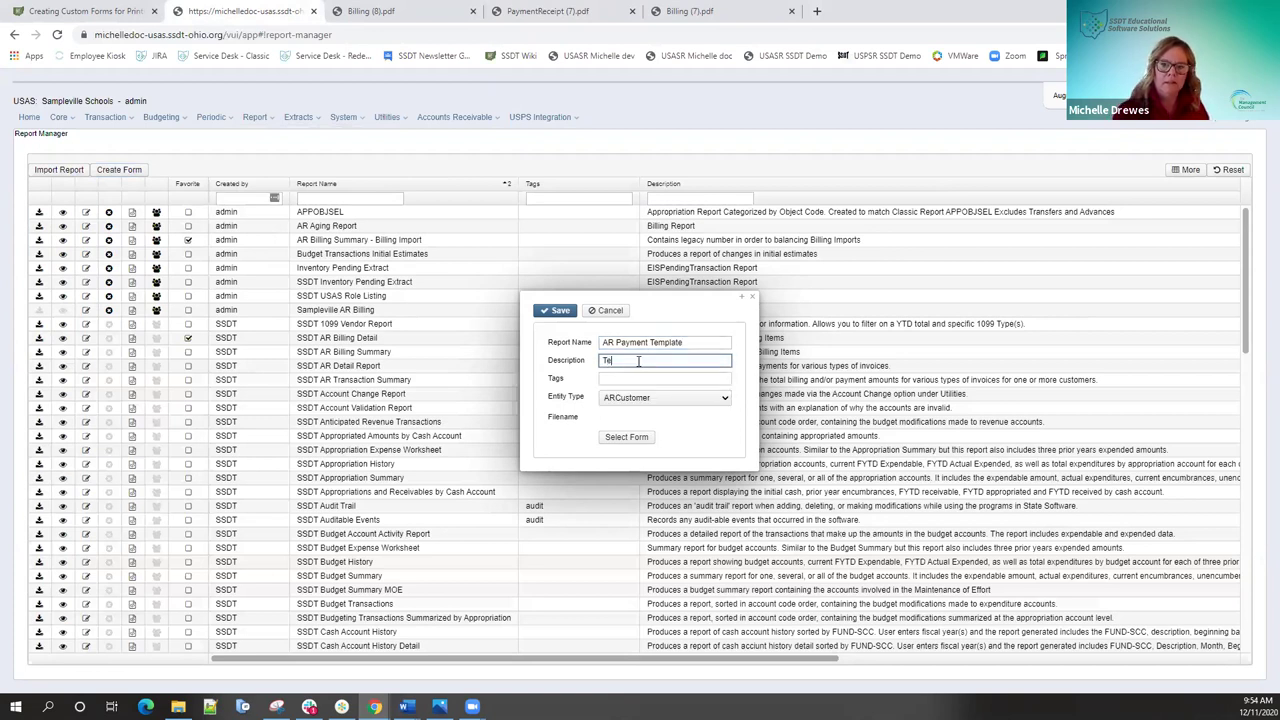
text(mplate for payments in AR)
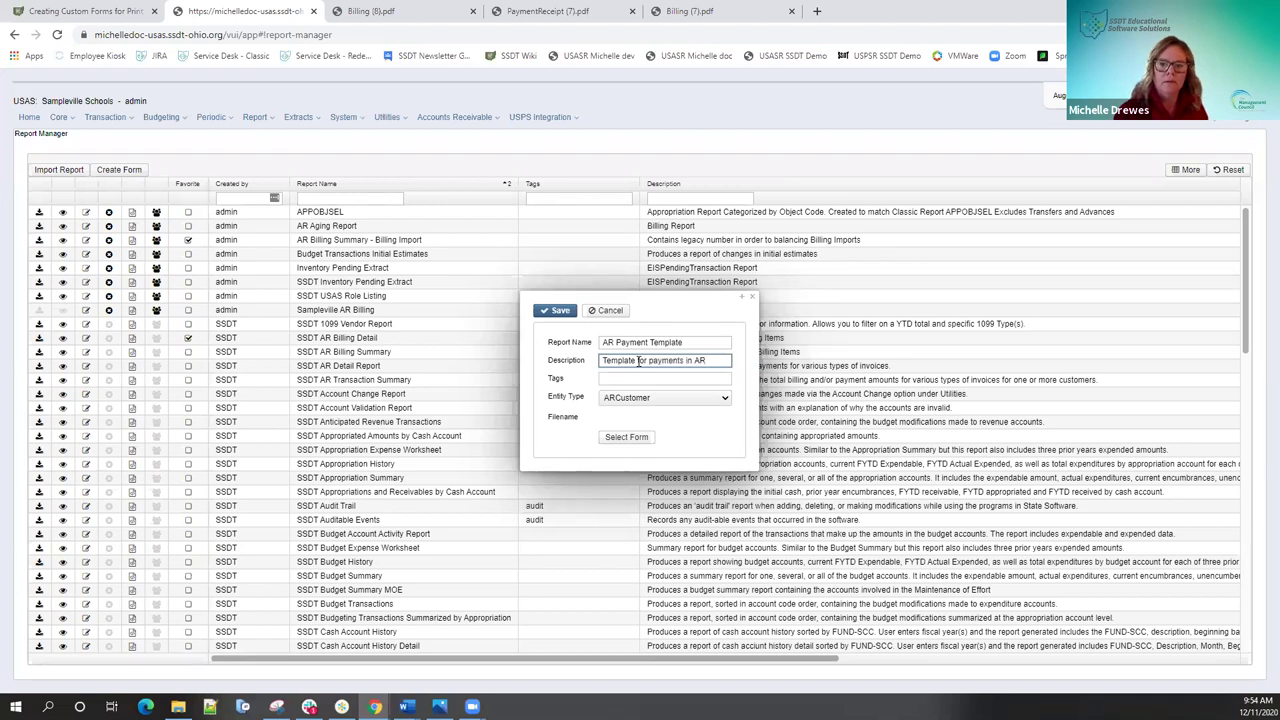
click(618, 380)
text(Cu)
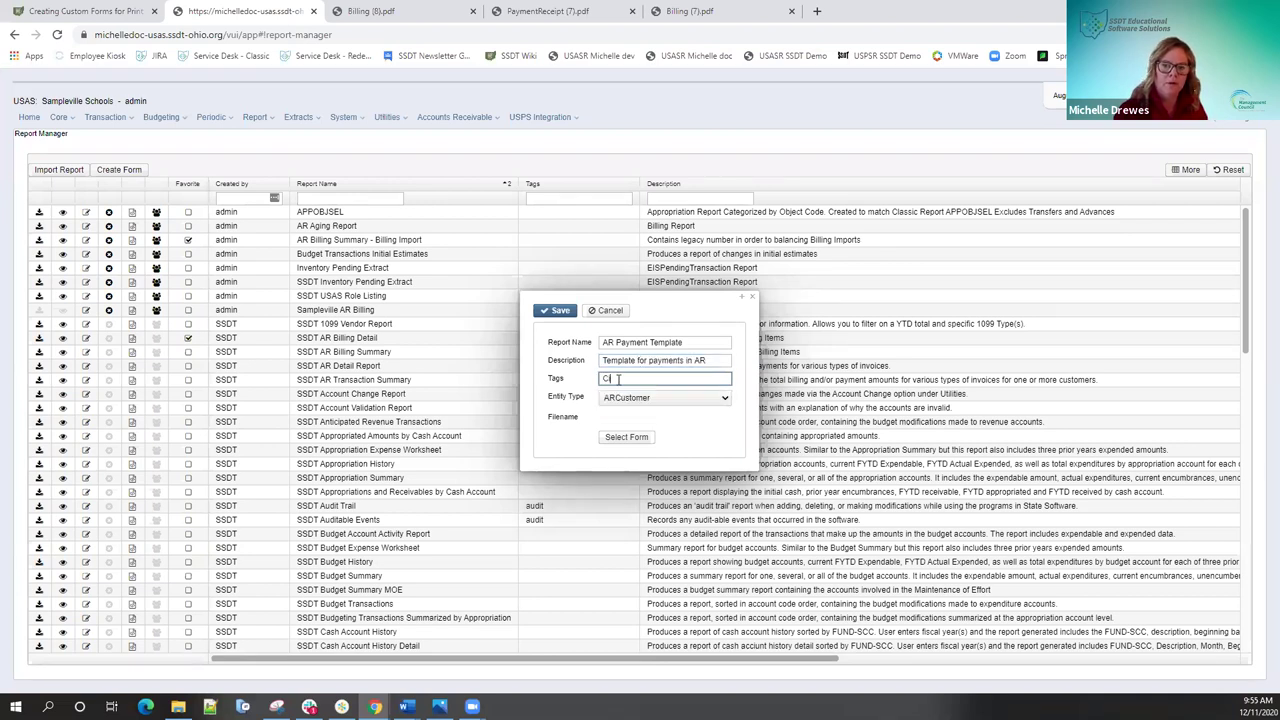
text(stom Form)
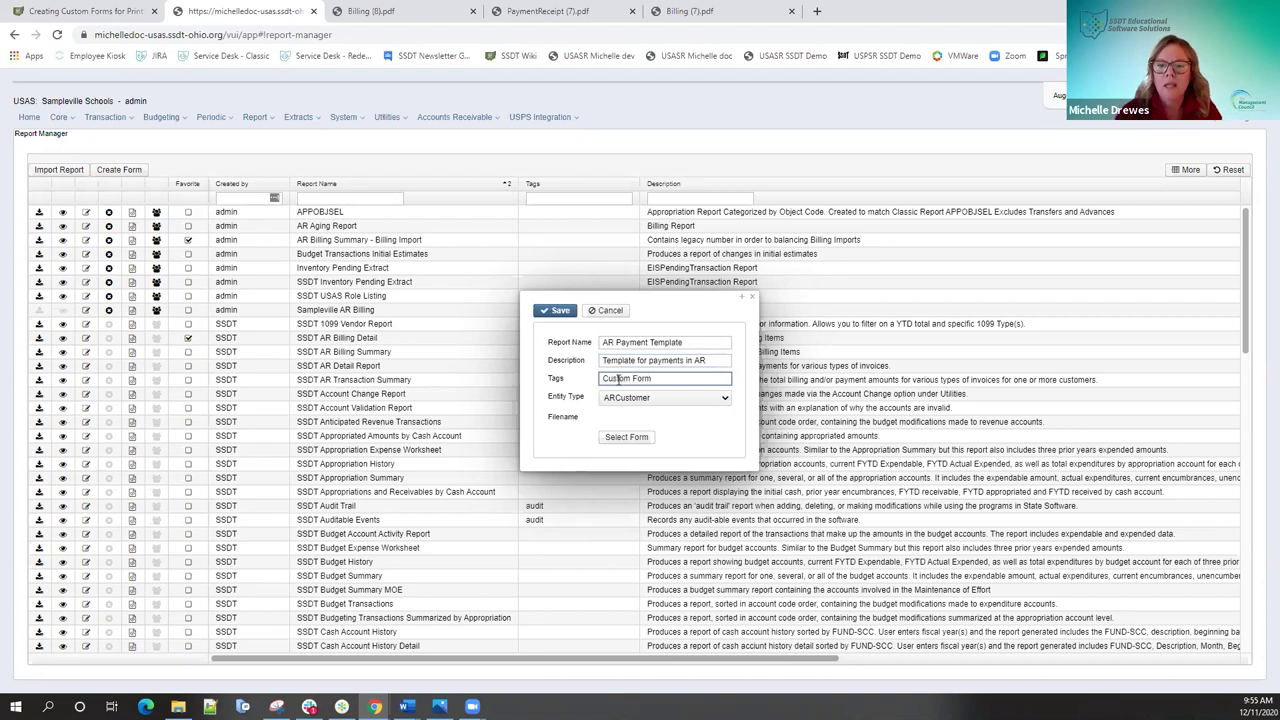
click(725, 398)
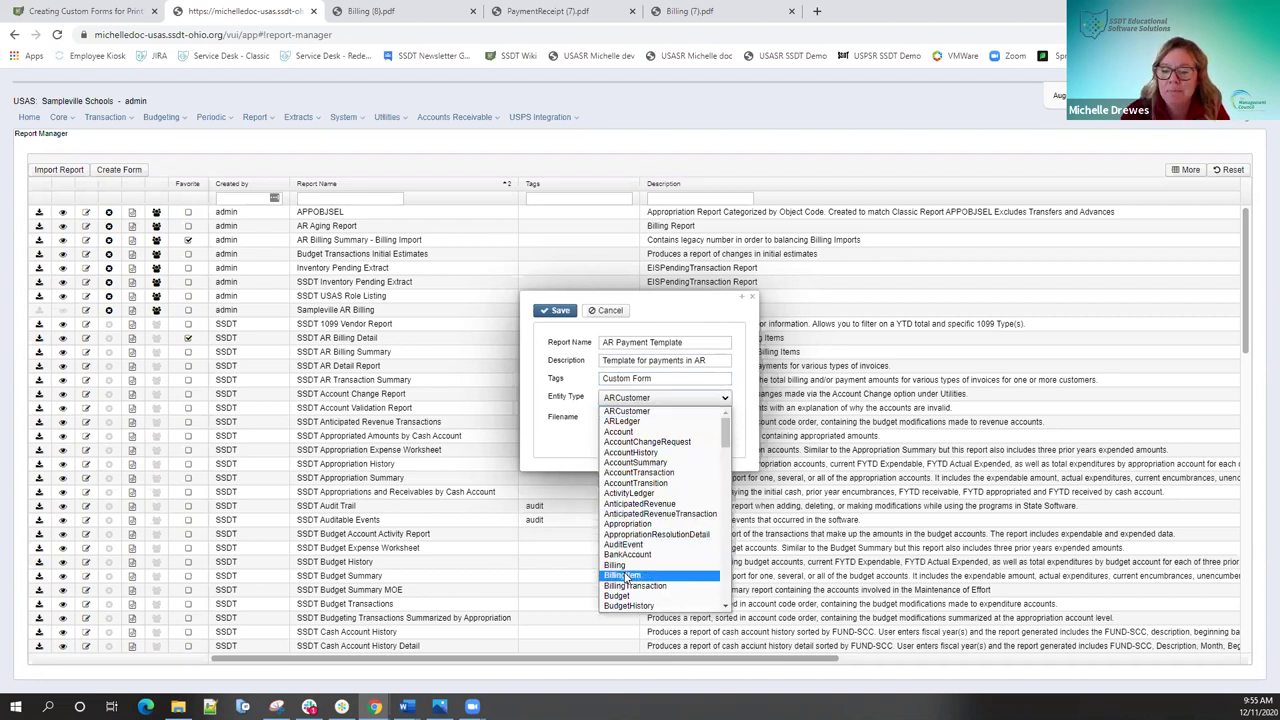
drag(729, 444, 729, 528)
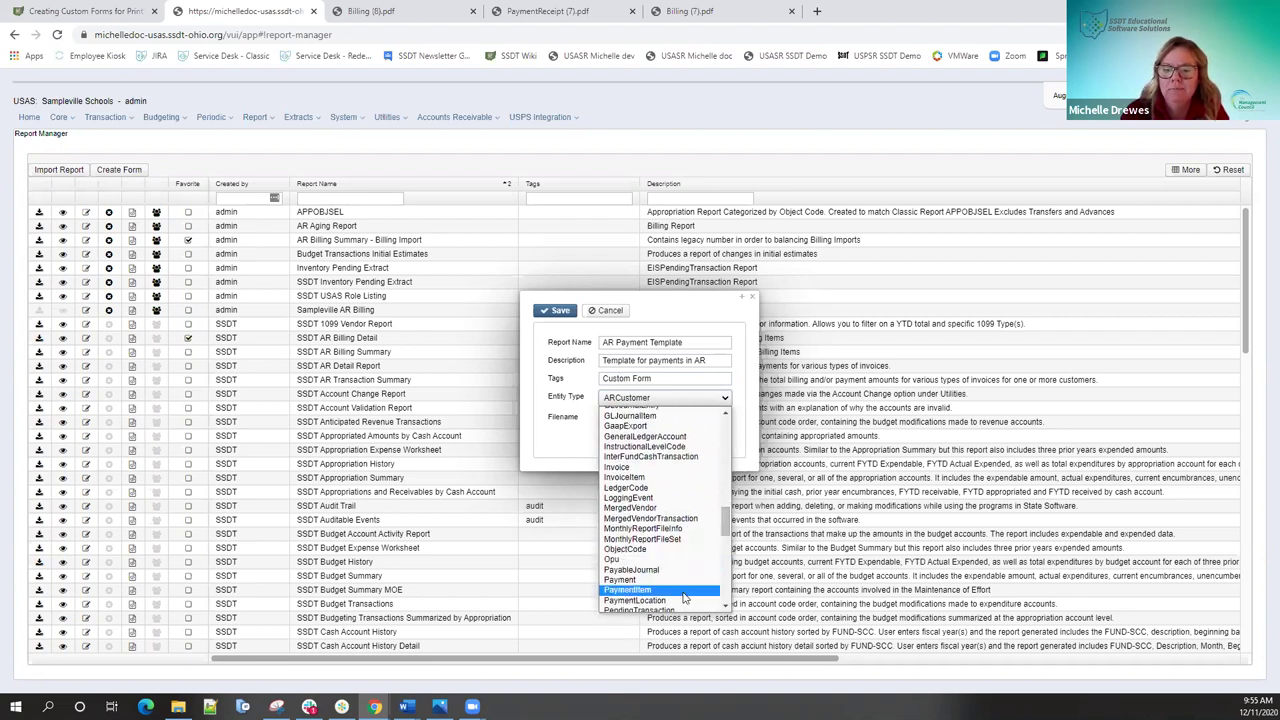
click(645, 580)
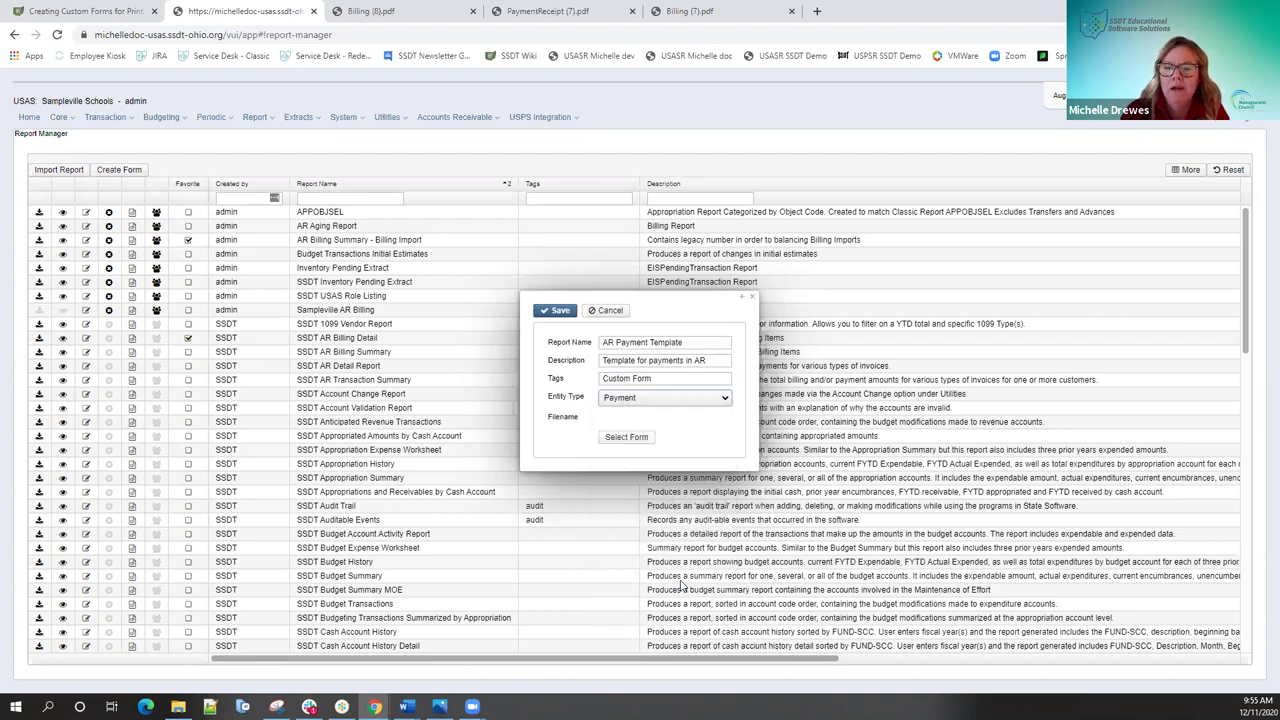
- Attach AR Org Payment Template.docx to the form and save it
click(627, 437)
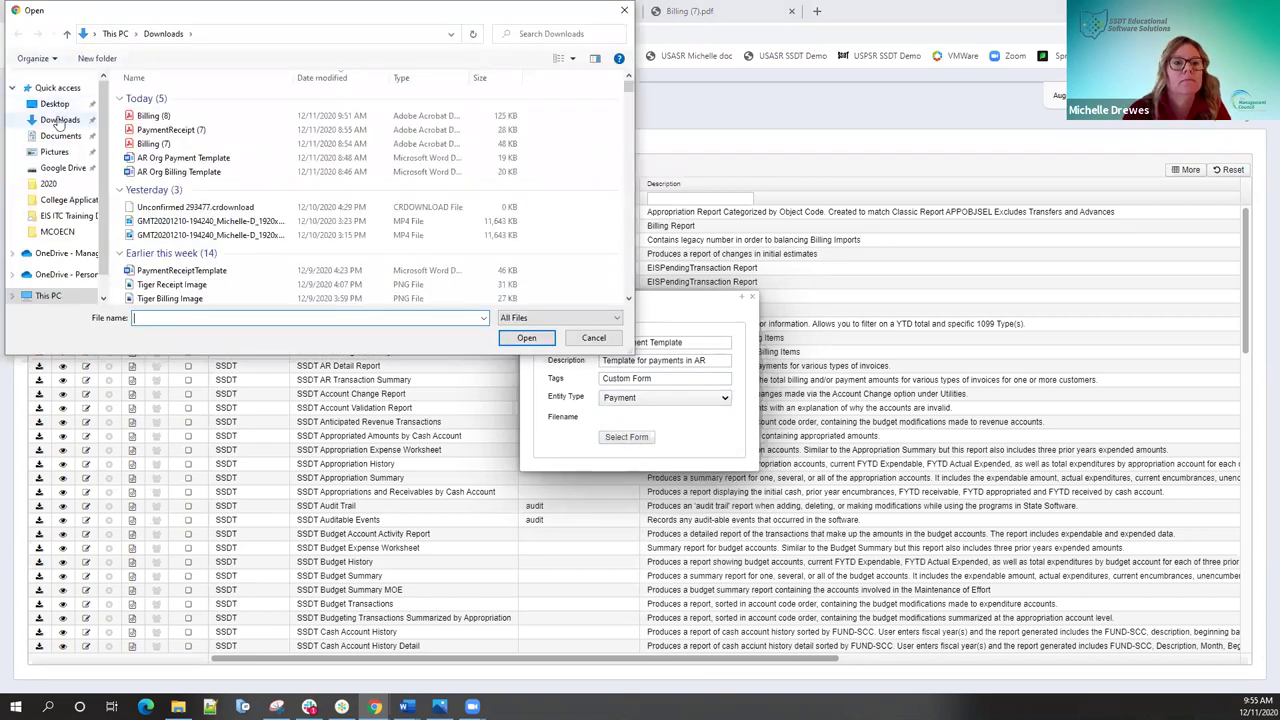
click(182, 158)
click(527, 339)
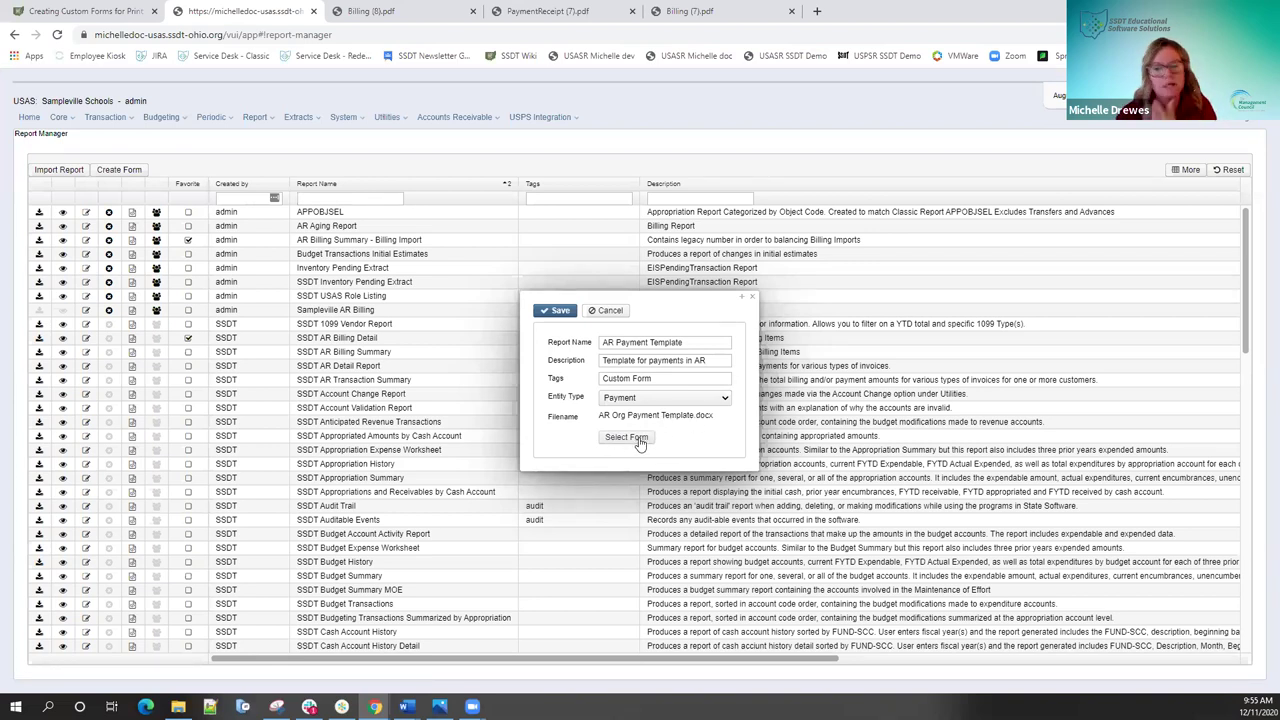
click(555, 312)
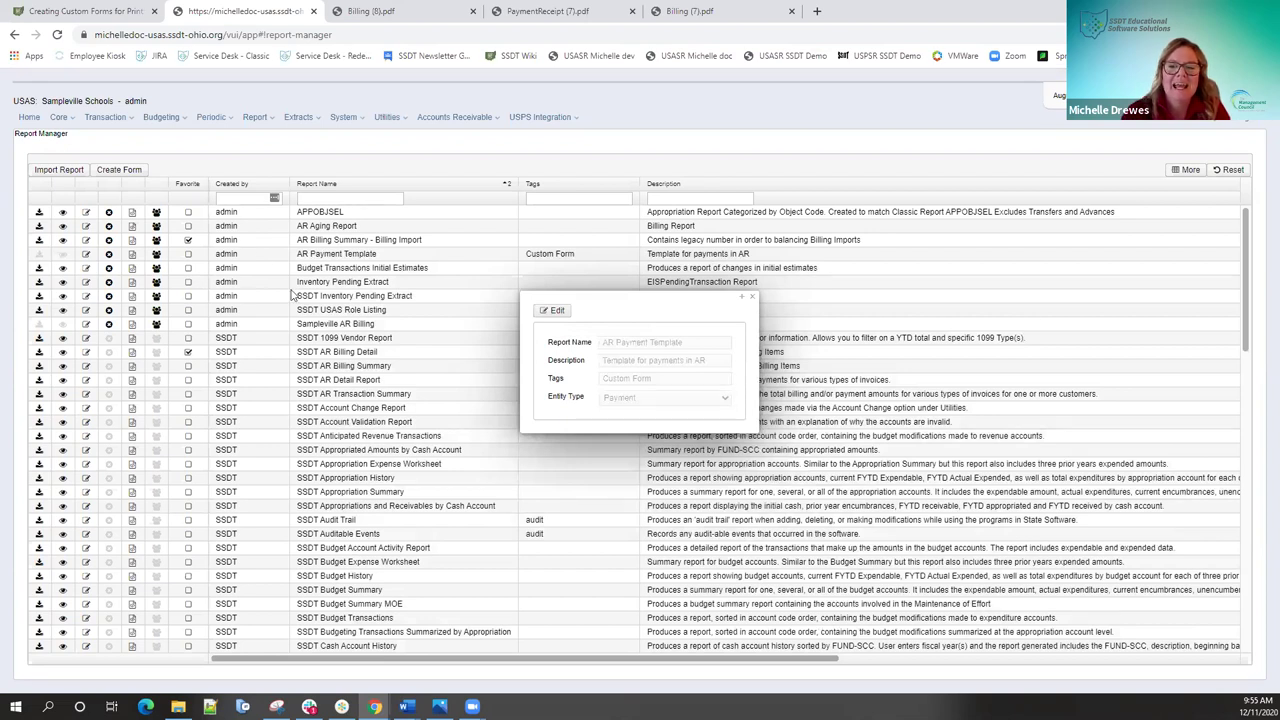
click(557, 311)
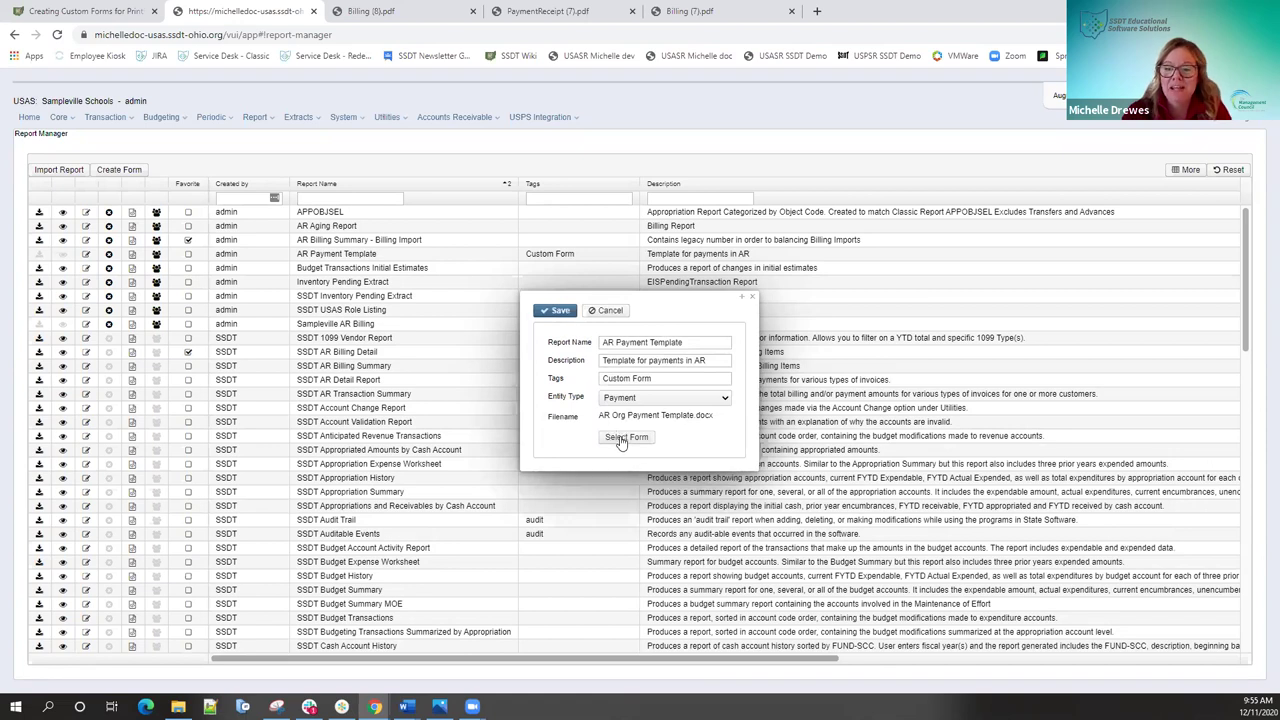
- Replace the form's file with Sampleville AR Payment Template.docx, save, and close the dialog
click(621, 439)
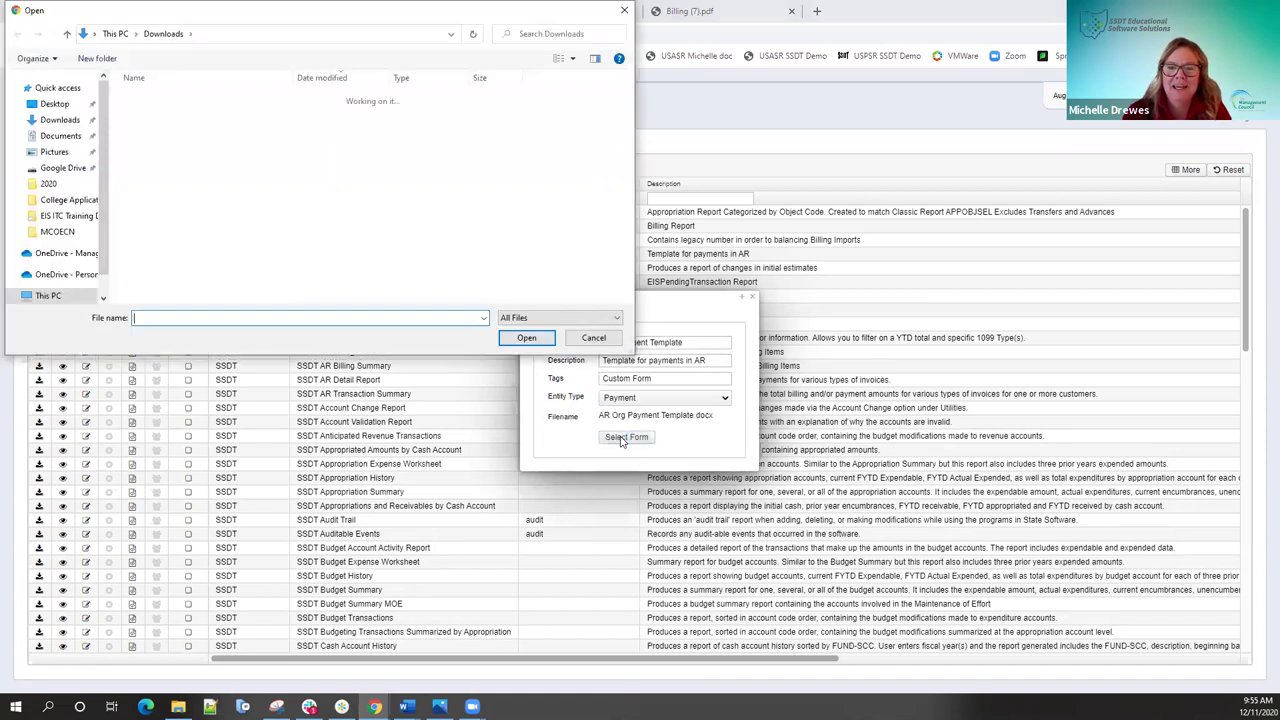
scroll(201, 256, down, 2)
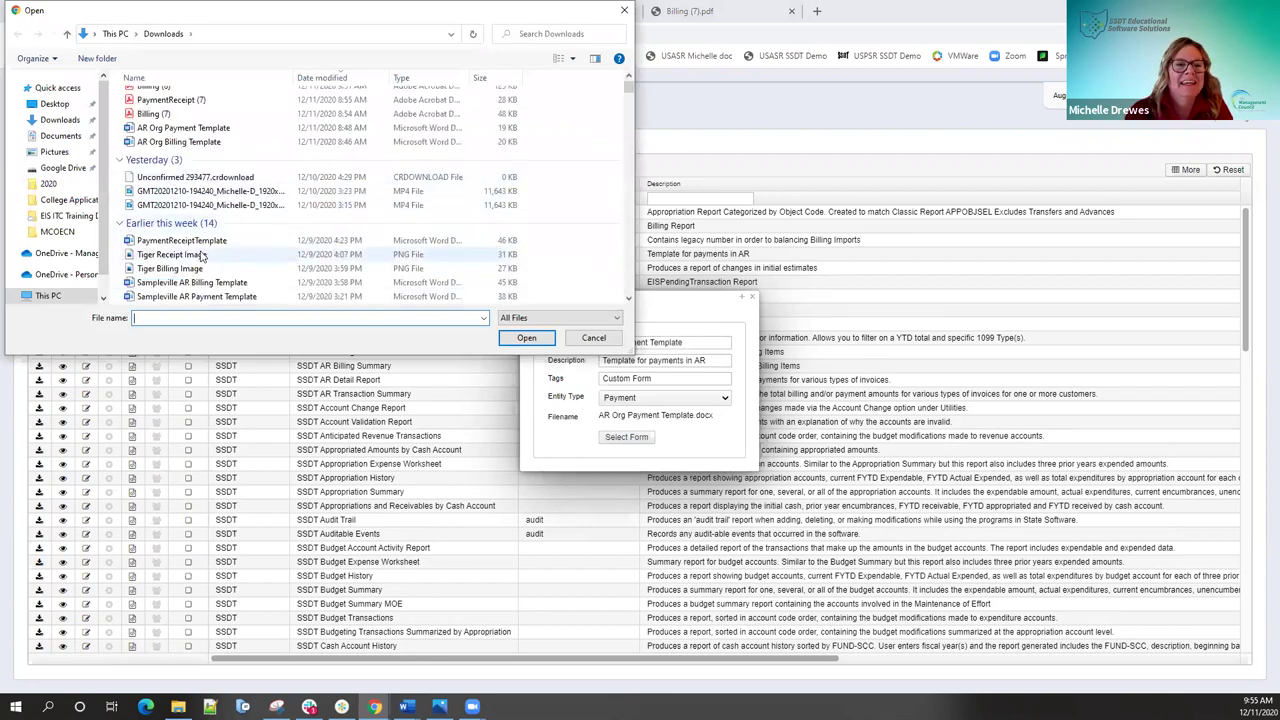
scroll(201, 256, up, 2)
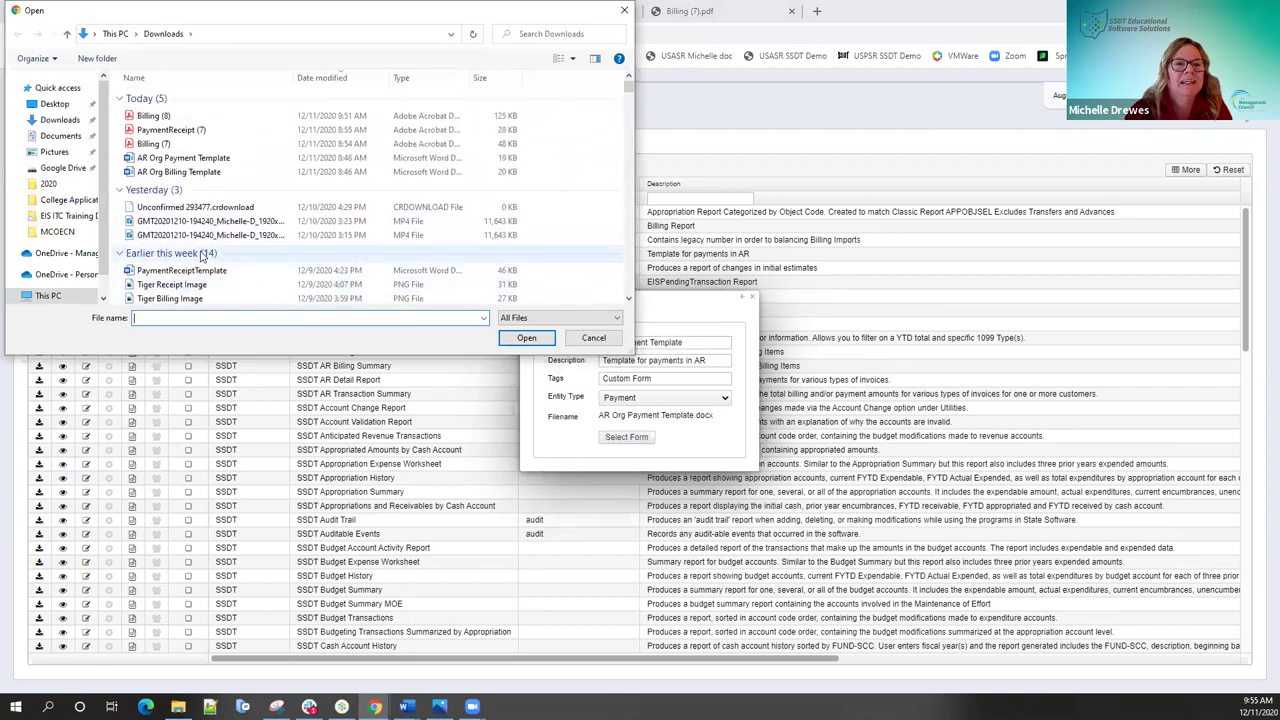
scroll(201, 256, down, 2)
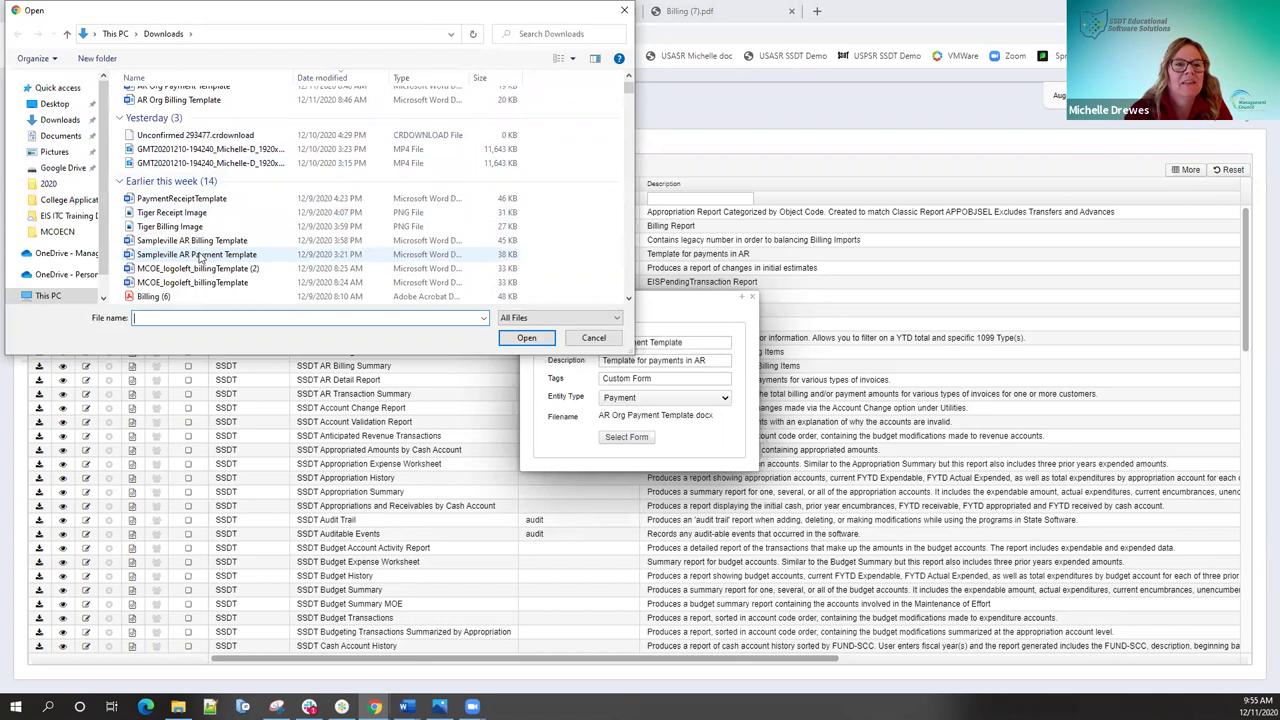
click(200, 257)
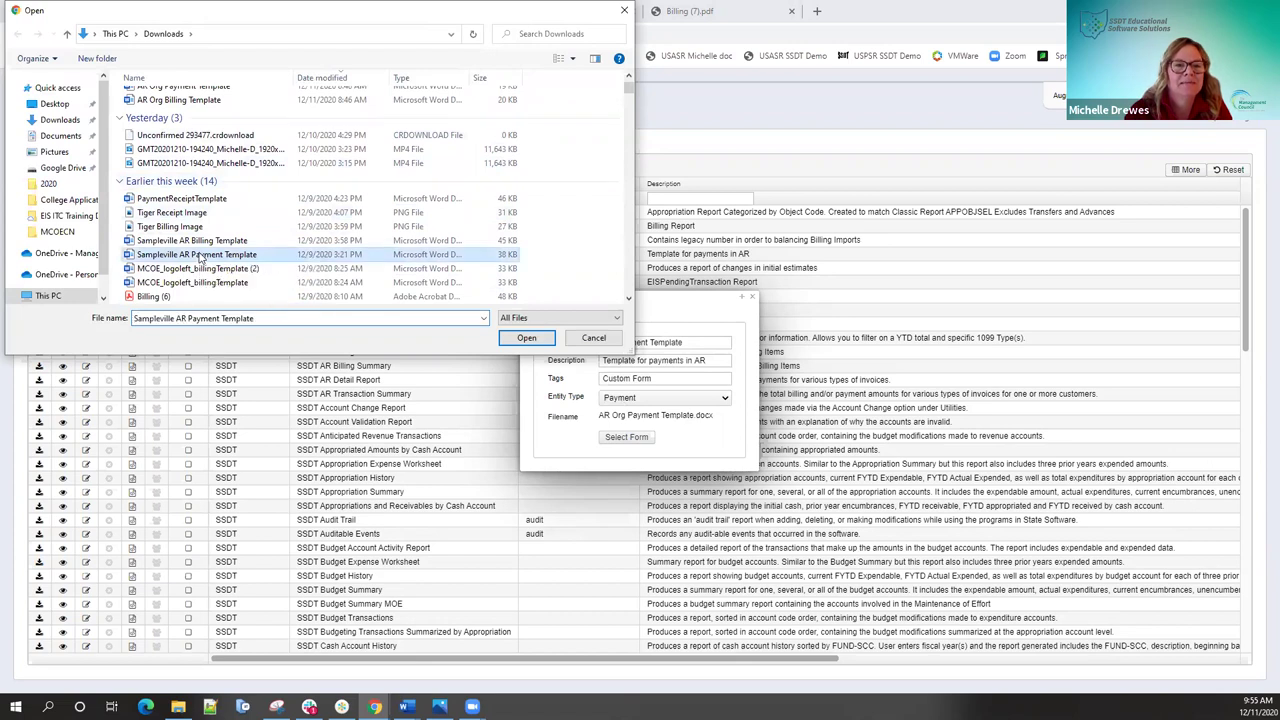
click(536, 339)
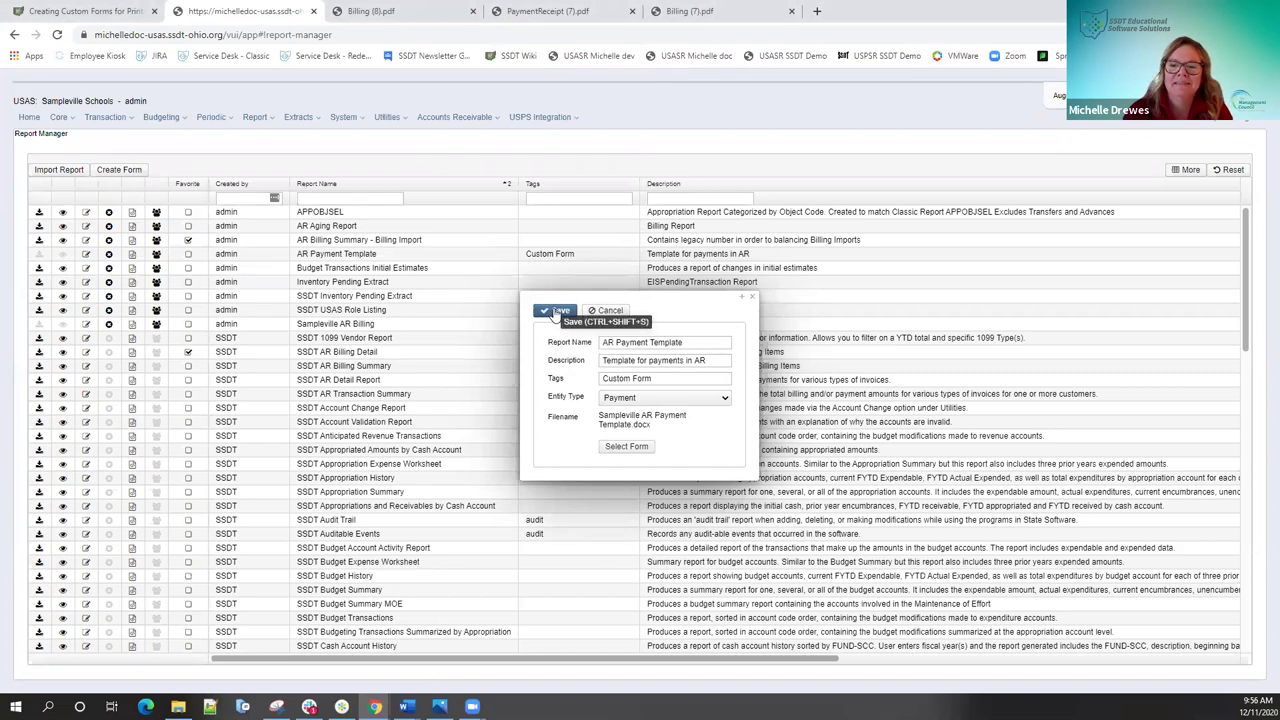
click(556, 311)
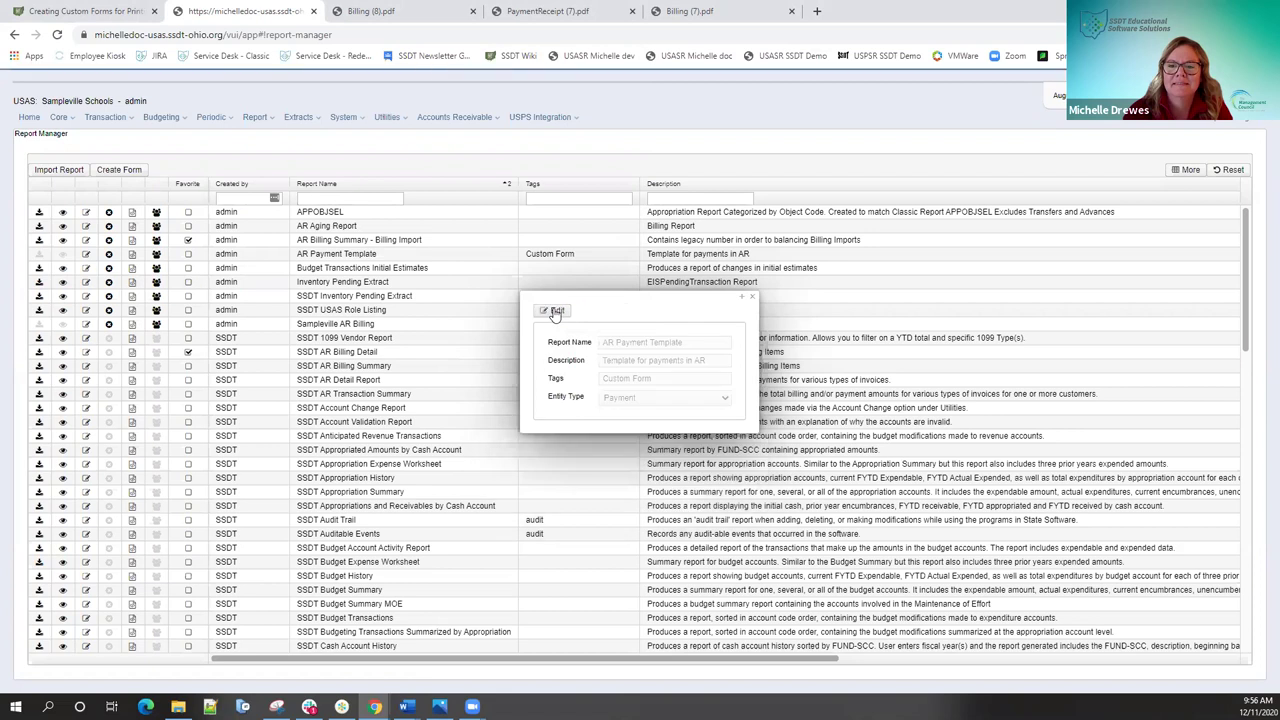
click(754, 298)
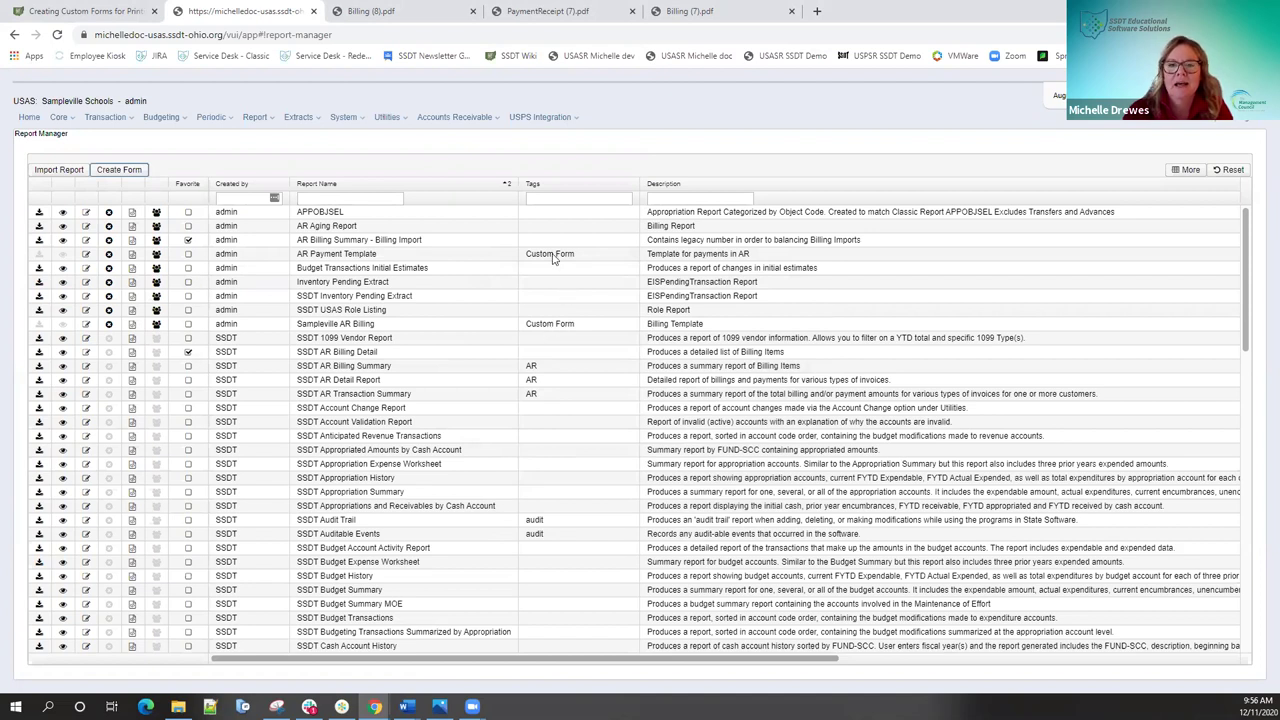
- In Accounts Receivable > Payments, select the 08/22/2020 payment
click(460, 118)
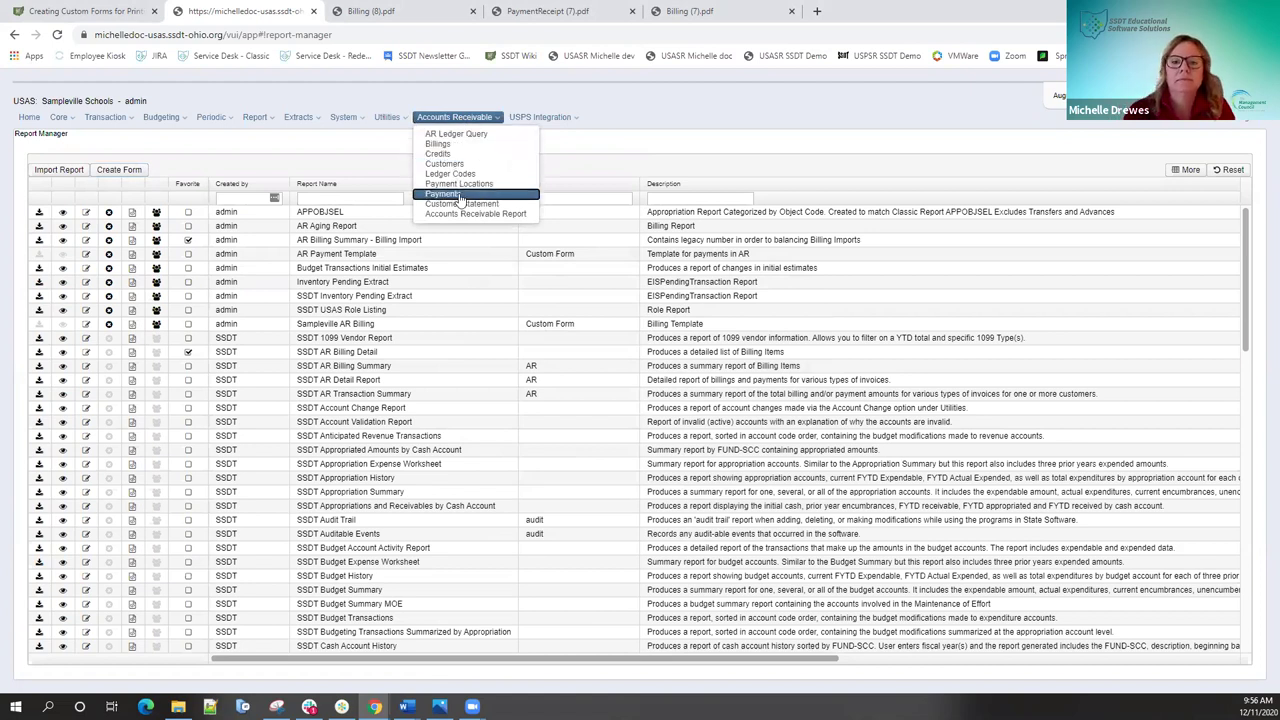
click(460, 196)
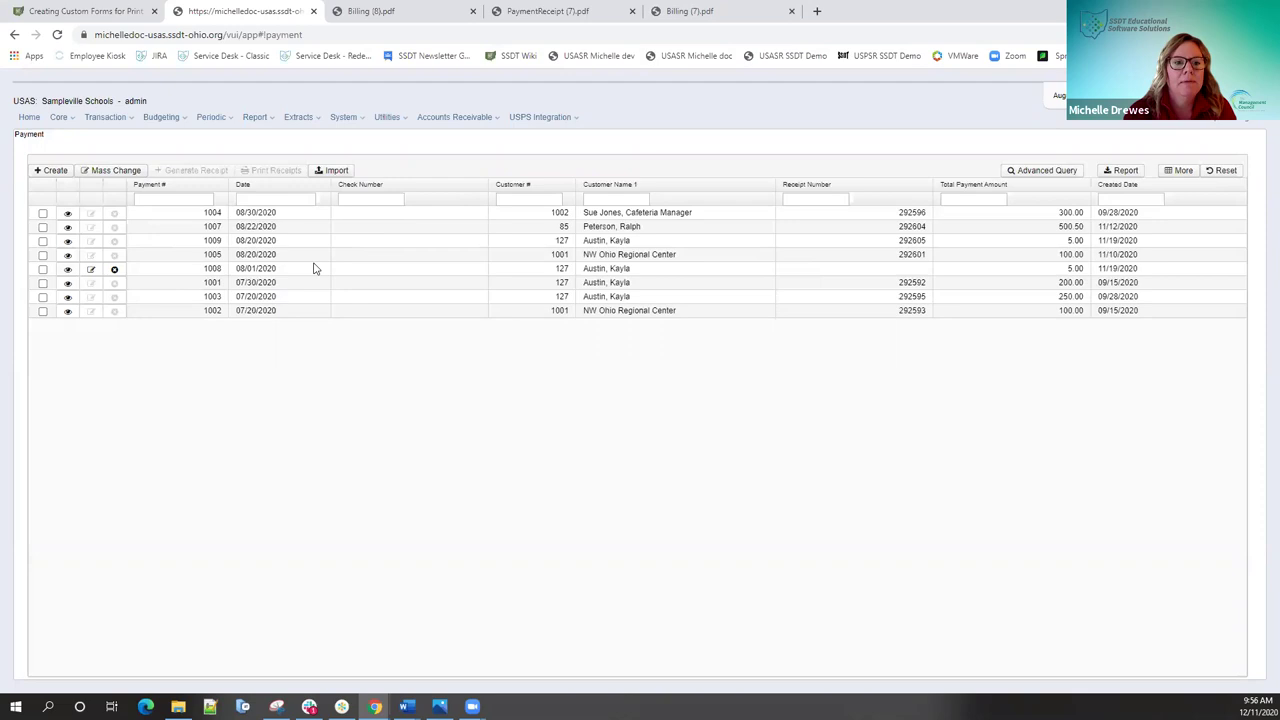
click(42, 227)
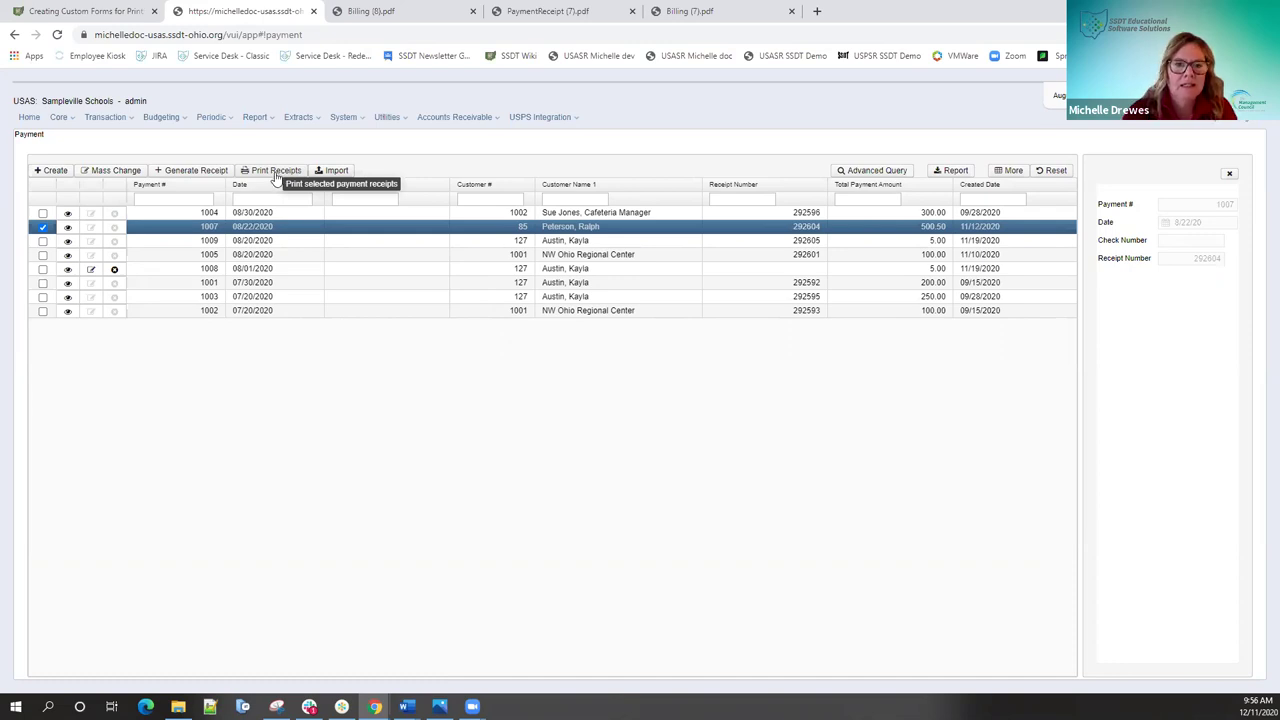
- Print its receipt to PDF with the AR Payment Template form and open PaymentReceipt (8).pdf
click(276, 176)
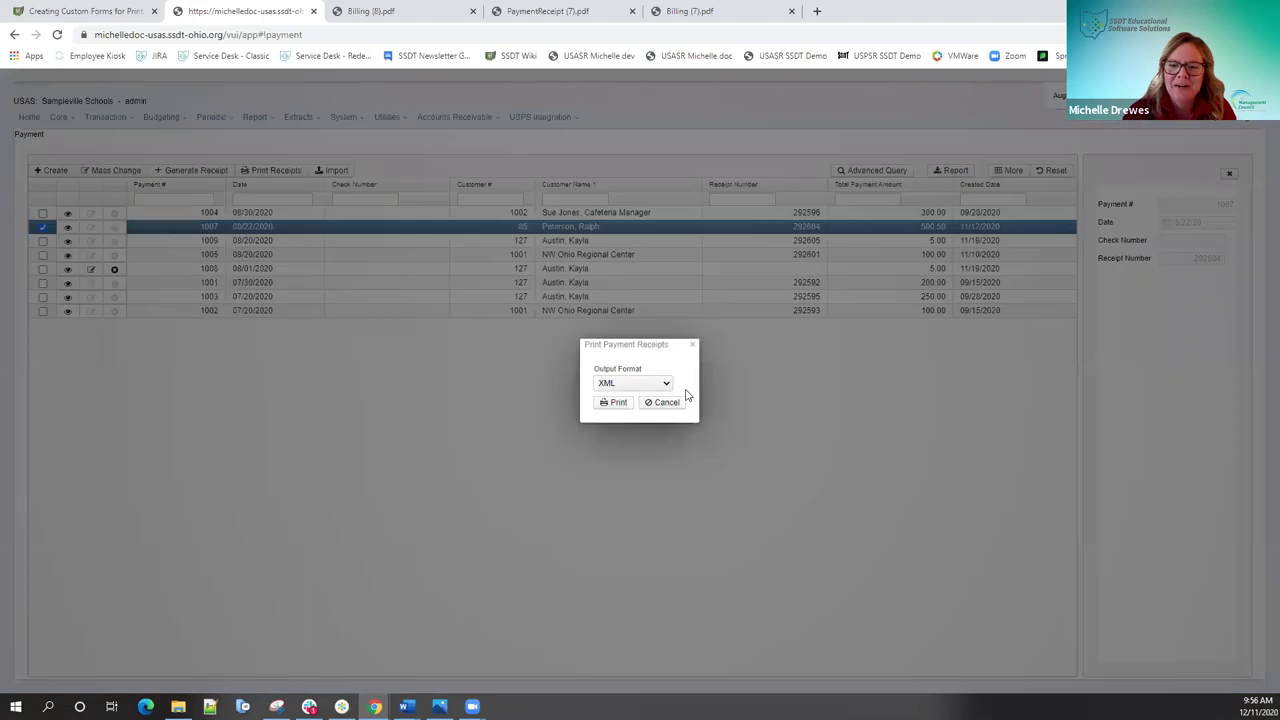
click(667, 385)
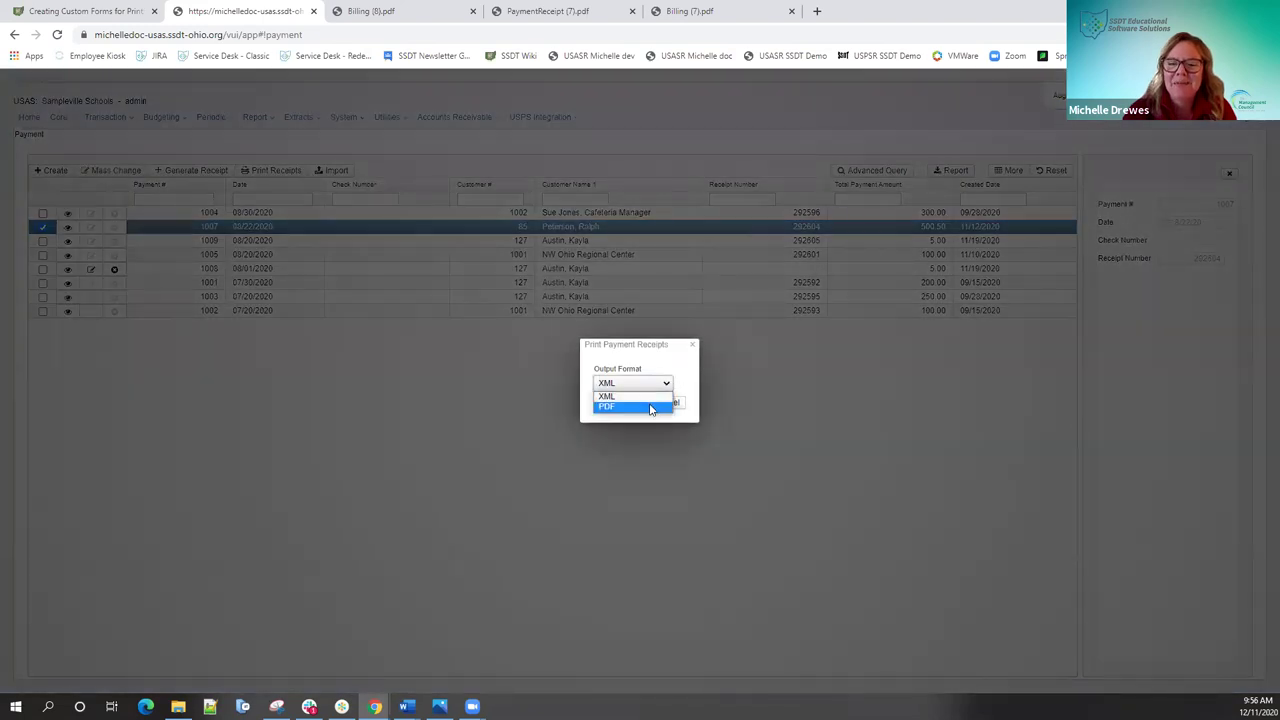
click(655, 406)
click(688, 416)
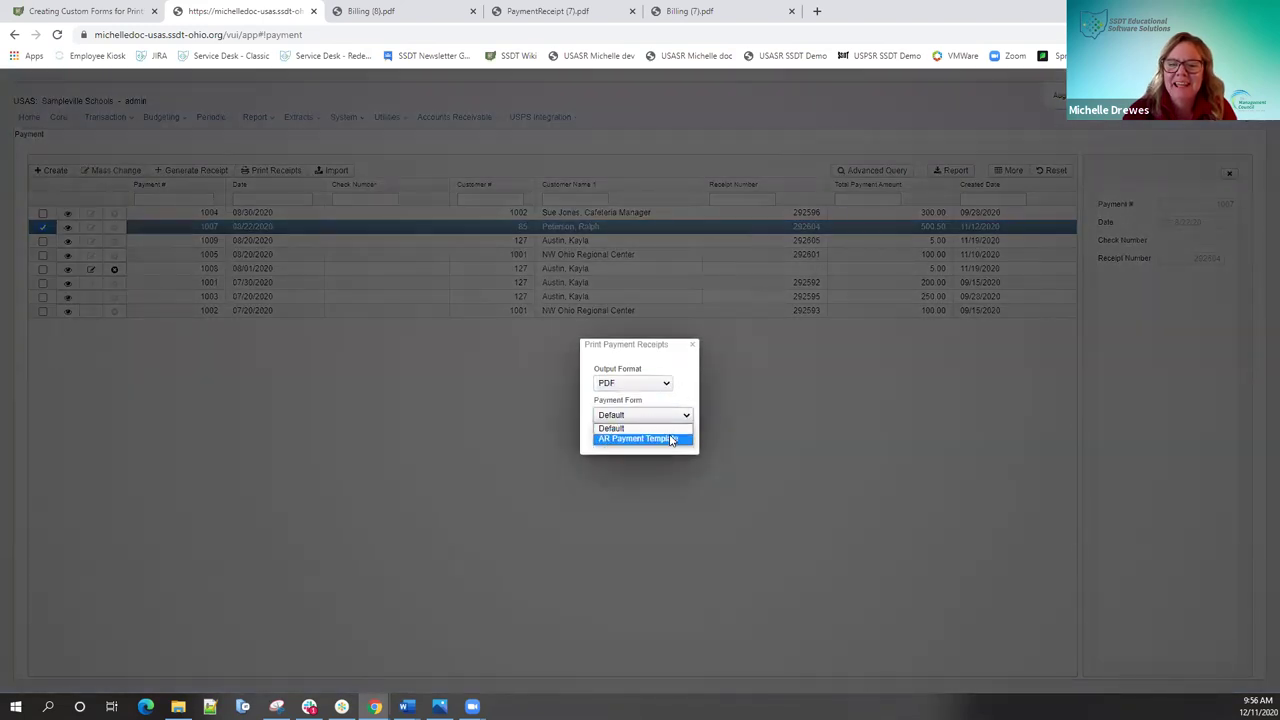
click(668, 442)
click(612, 435)
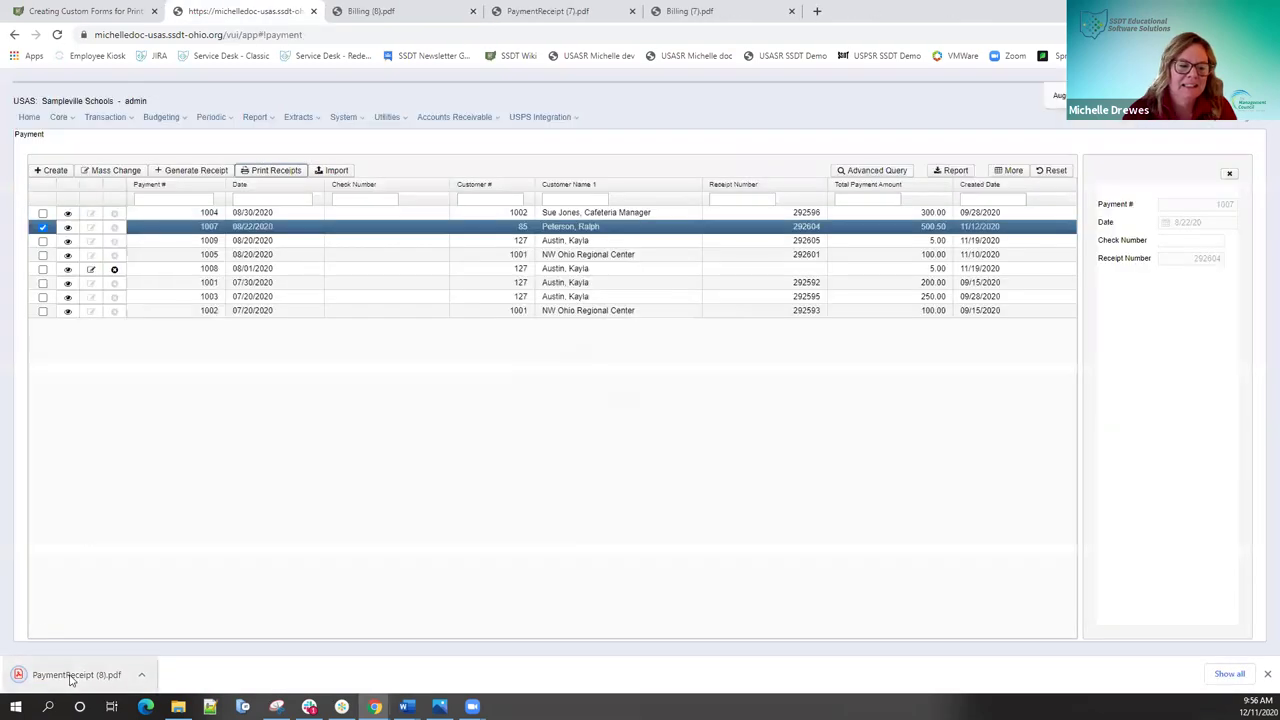
click(71, 676)
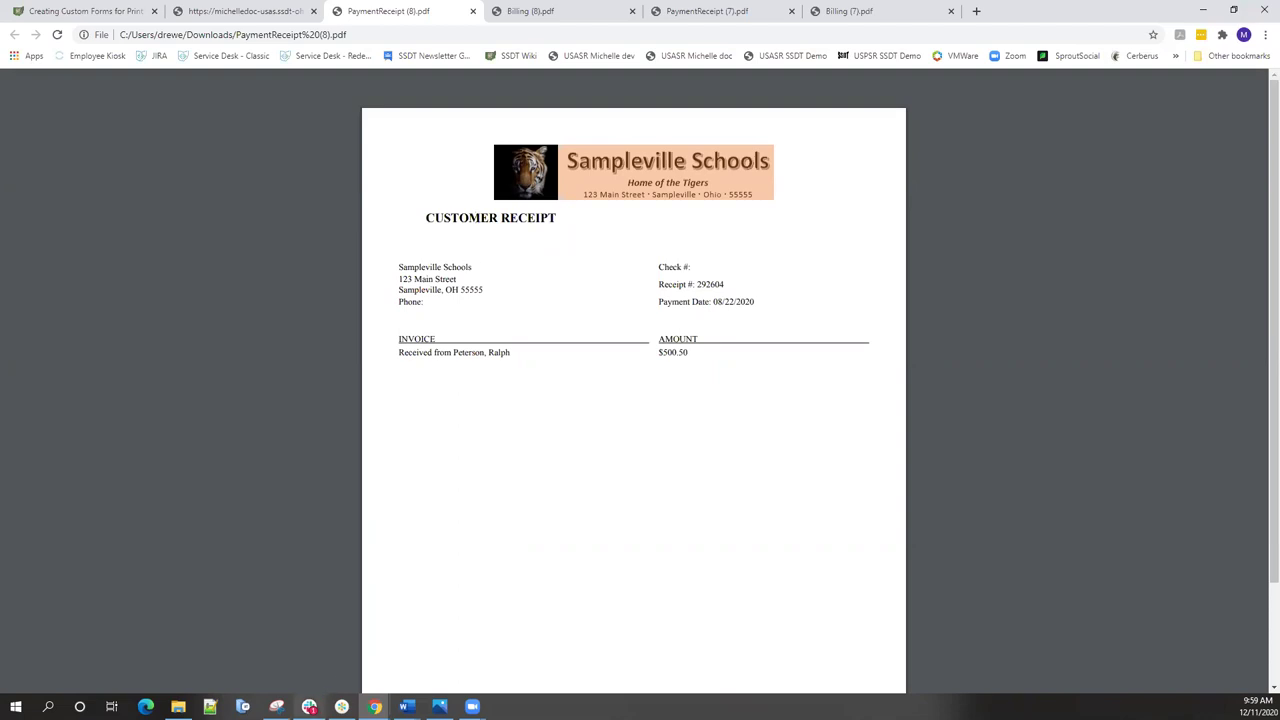
mouse_move(309, 706)
mouse_move(893, 89)
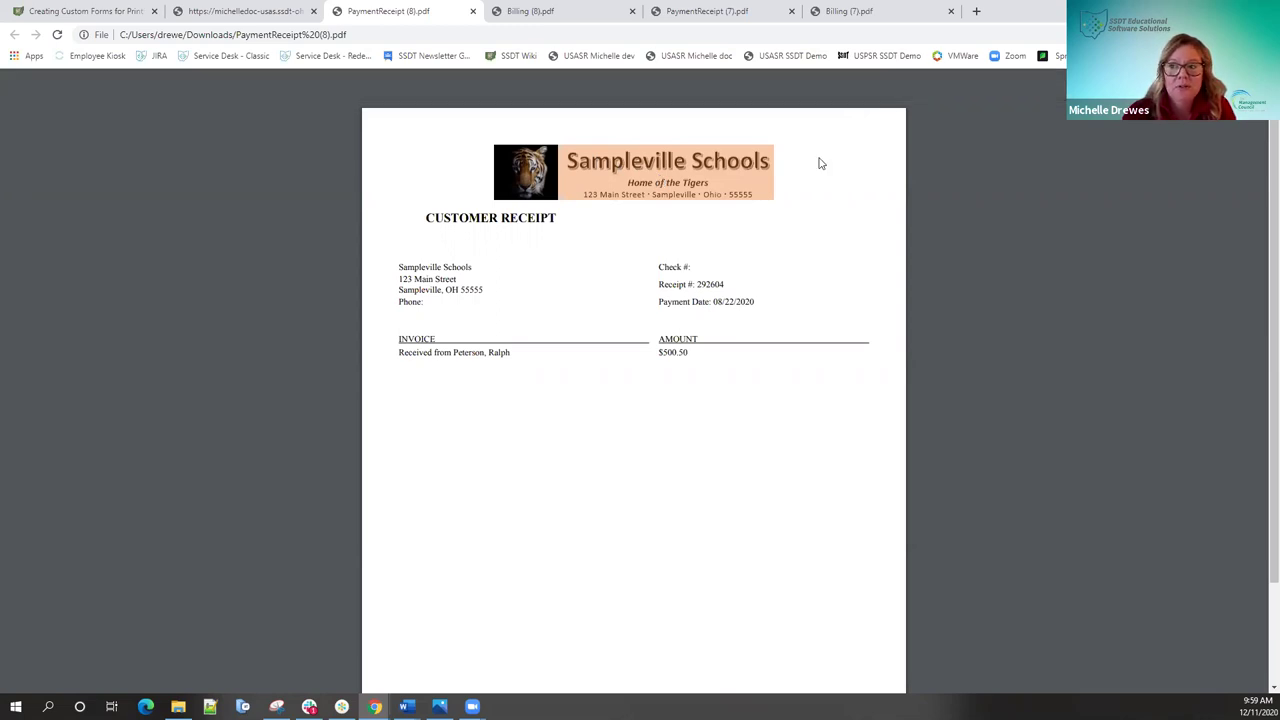
mouse_move(880, 88)
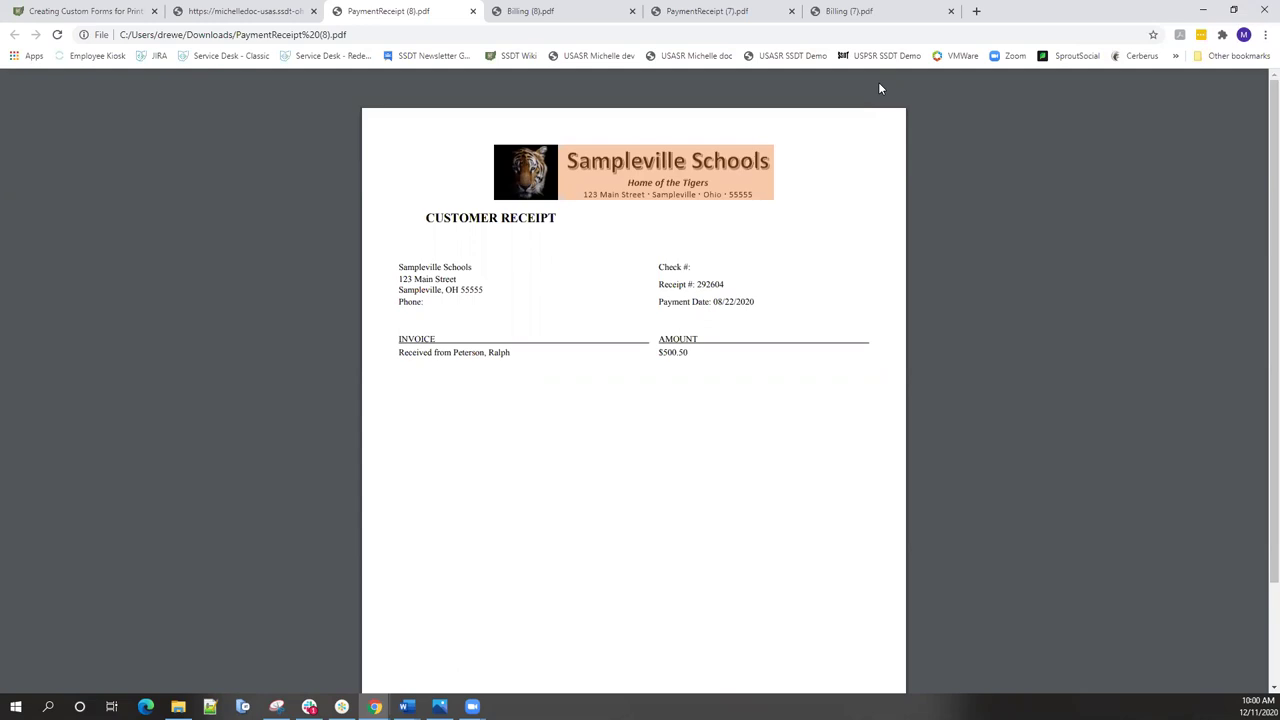
- Return to the USAS payments page and go to Report > Report Manager
click(240, 11)
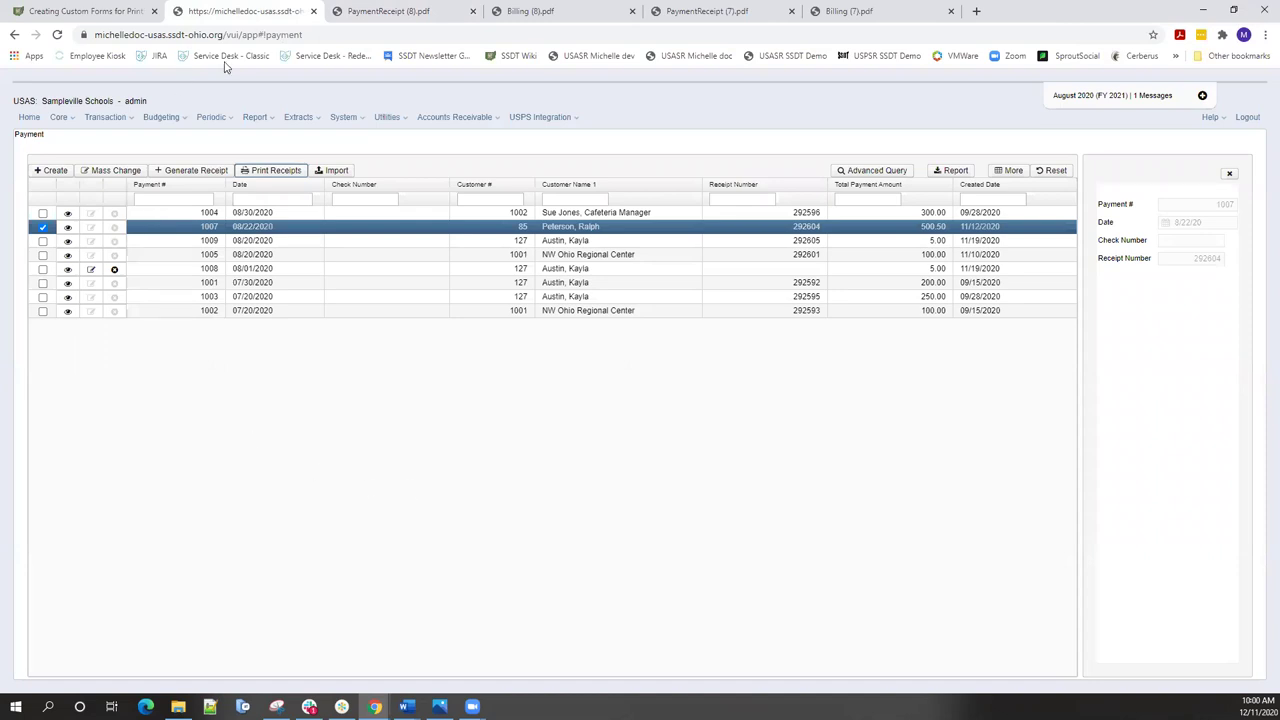
click(258, 118)
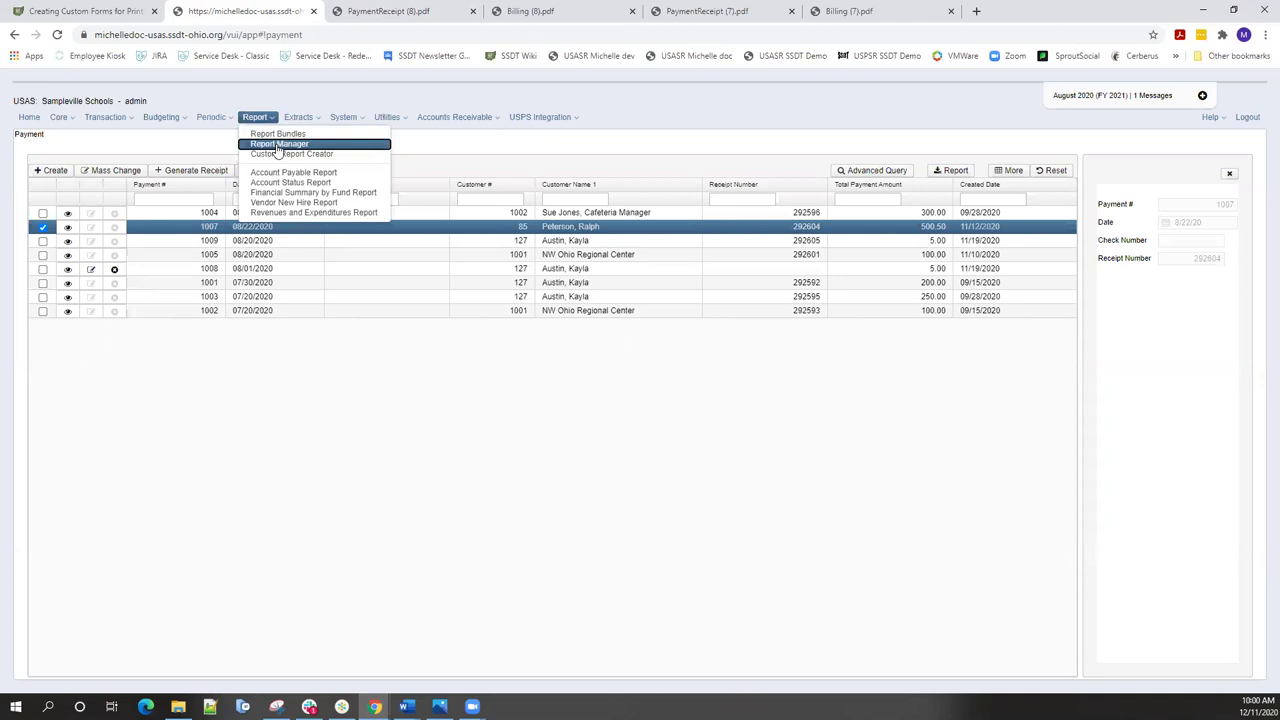
click(278, 144)
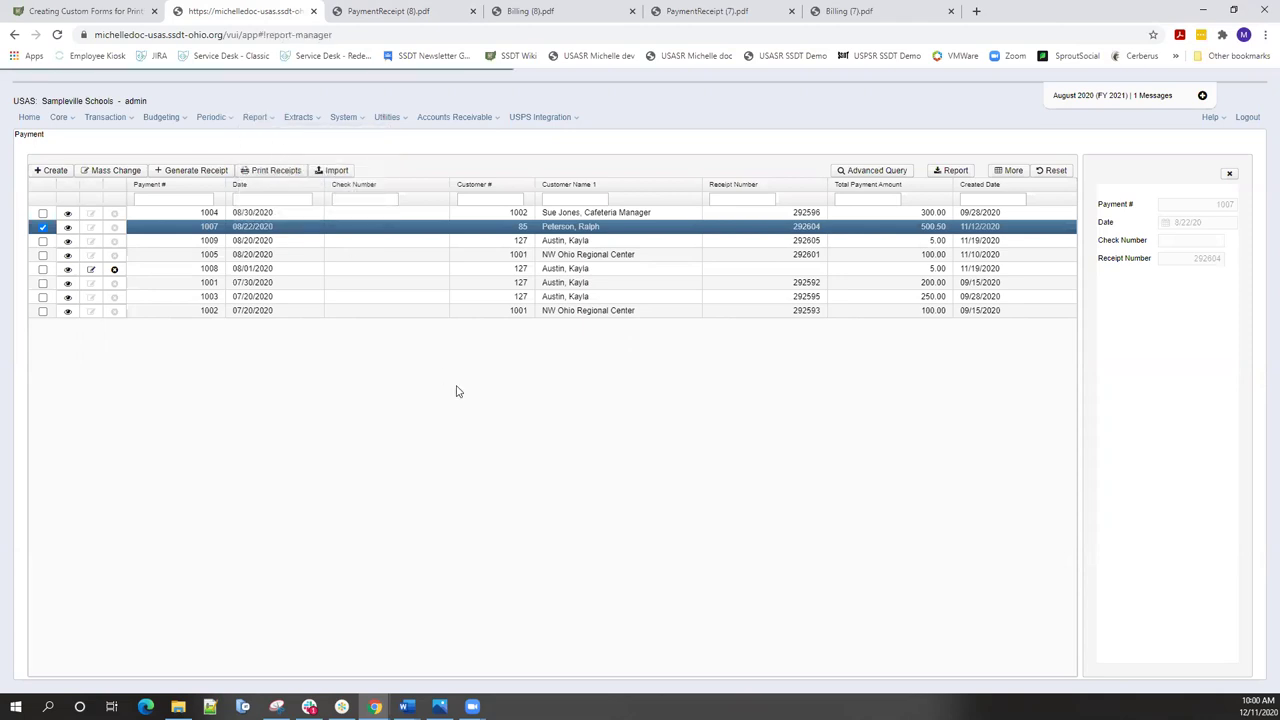